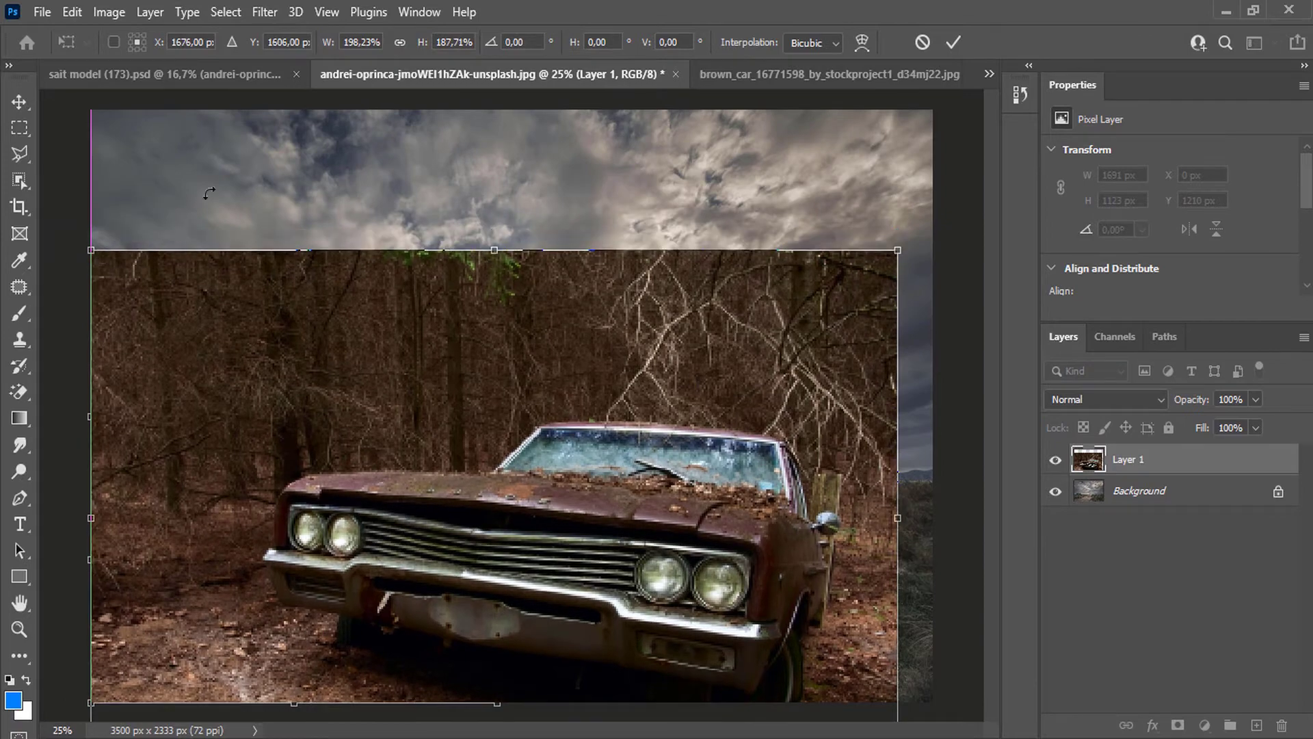
Scale the car layer proportionally to span the canvas width and place it against the lower edge, leaving sky above.
{"action": "left_click_drag", "start_coordinate": [332, 49], "coordinate": [302, 75]}
{"action": "left_click_drag", "start_coordinate": [386, 360], "coordinate": [317, 350]}
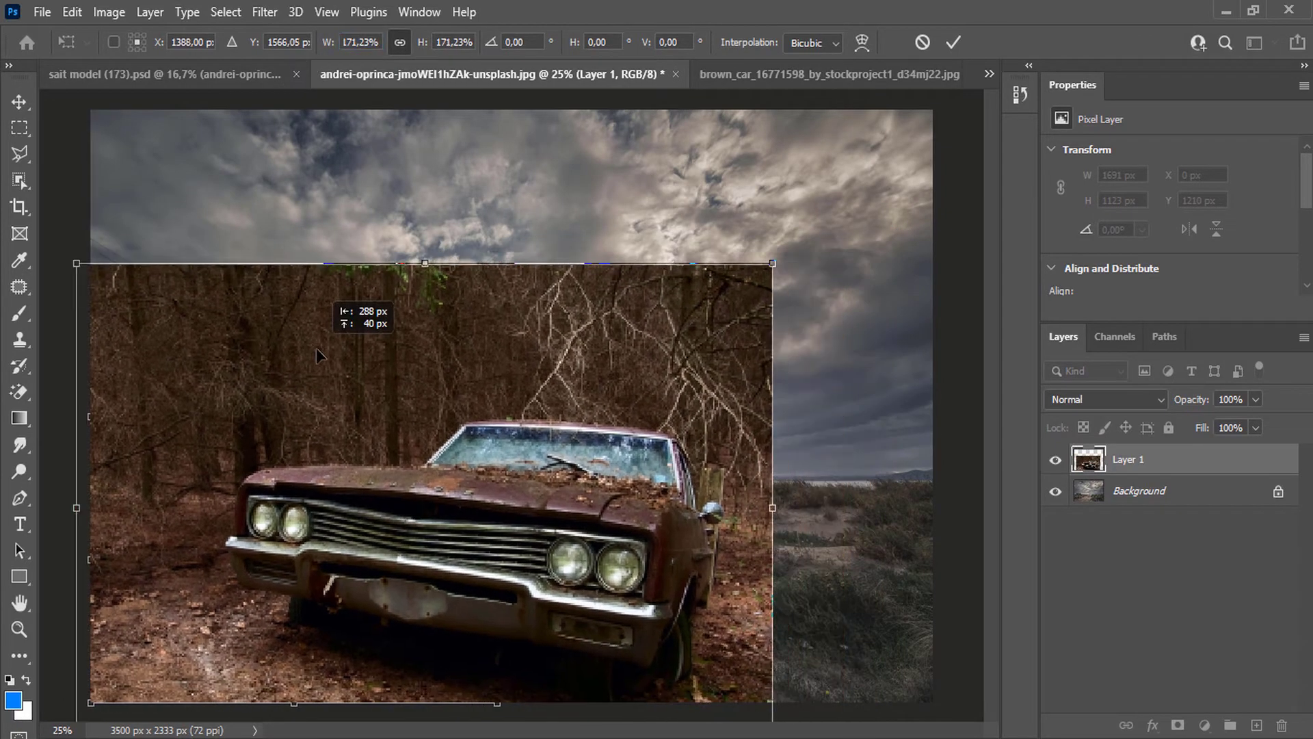
{"action": "left_click_drag", "start_coordinate": [772, 263], "coordinate": [934, 154]}
{"action": "left_click_drag", "start_coordinate": [690, 347], "coordinate": [685, 396]}
{"action": "key", "text": "Return"}
Draw a Pen path from the ground beside the car around the side mirror and the wooden post.
{"action": "left_click", "coordinate": [20, 498]}
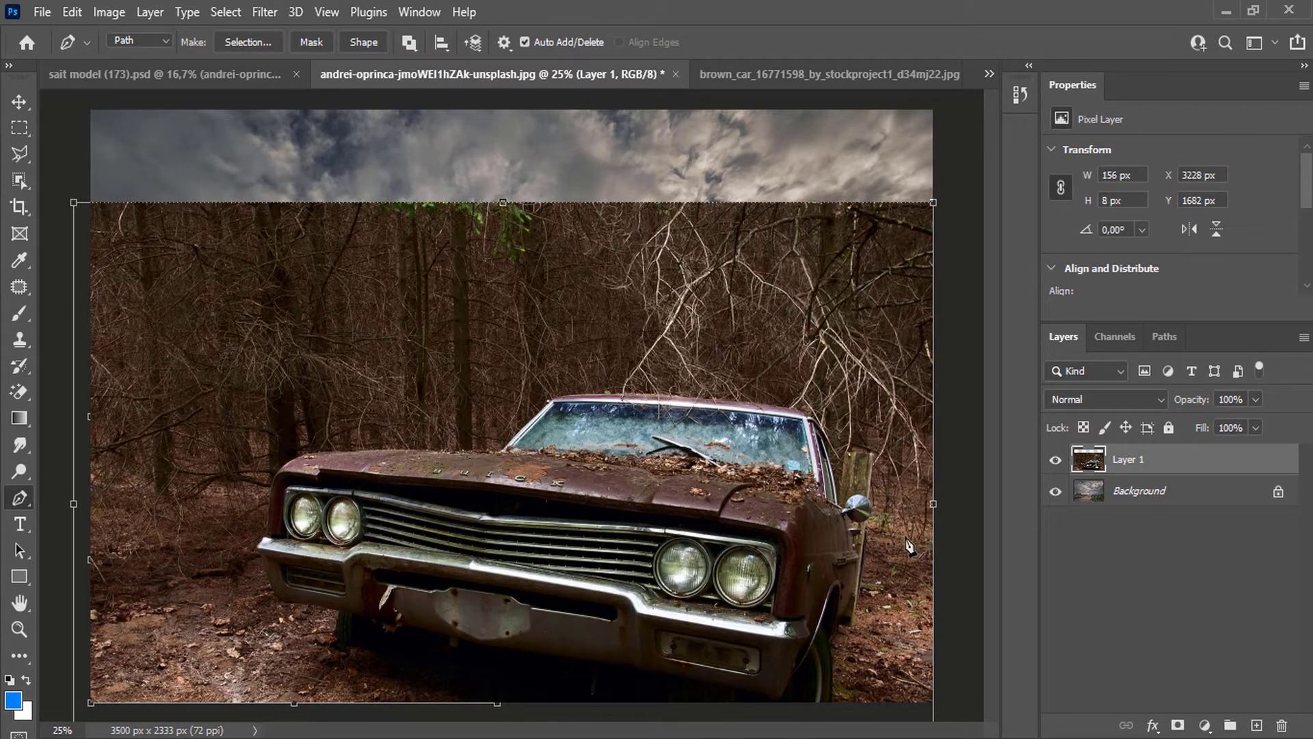
{"action": "key", "text": "m"}
{"action": "left_click", "coordinate": [744, 435], "text": "ctrl"}
{"action": "left_click_drag", "start_coordinate": [743, 435], "coordinate": [439, 343]}
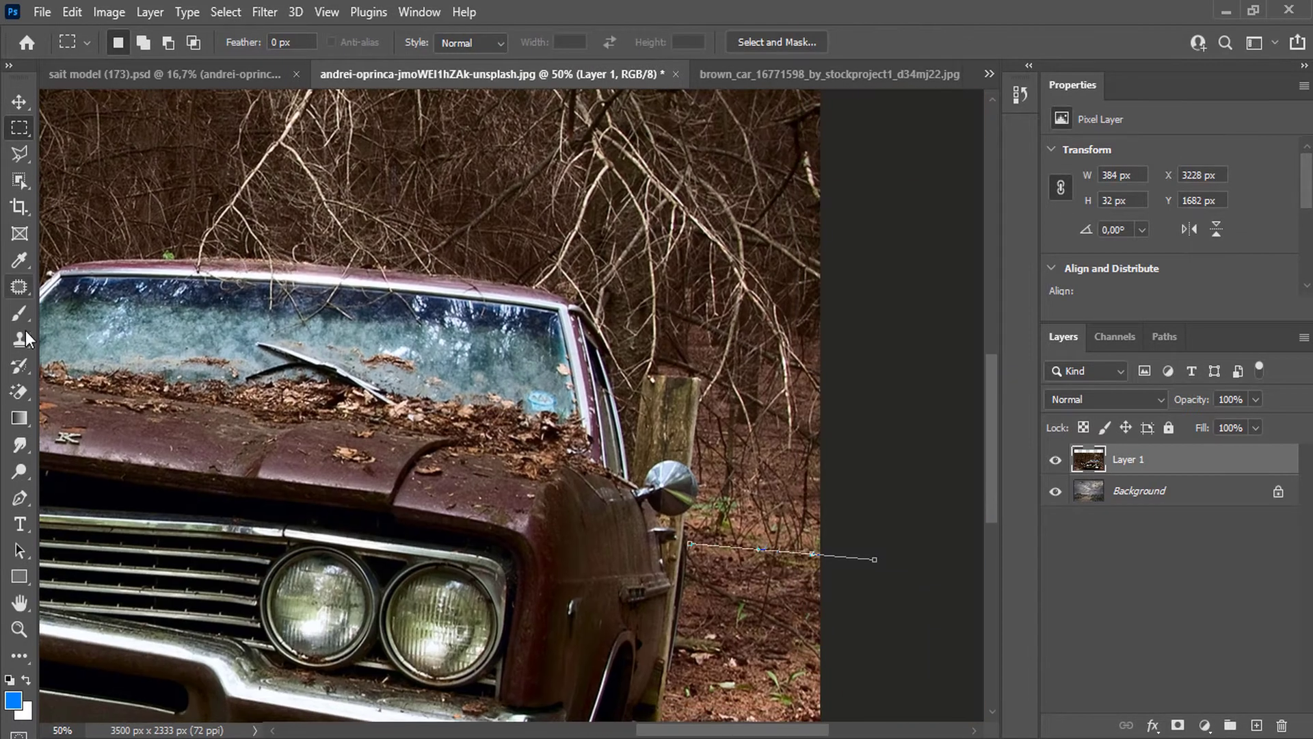
{"action": "left_click", "coordinate": [19, 498]}
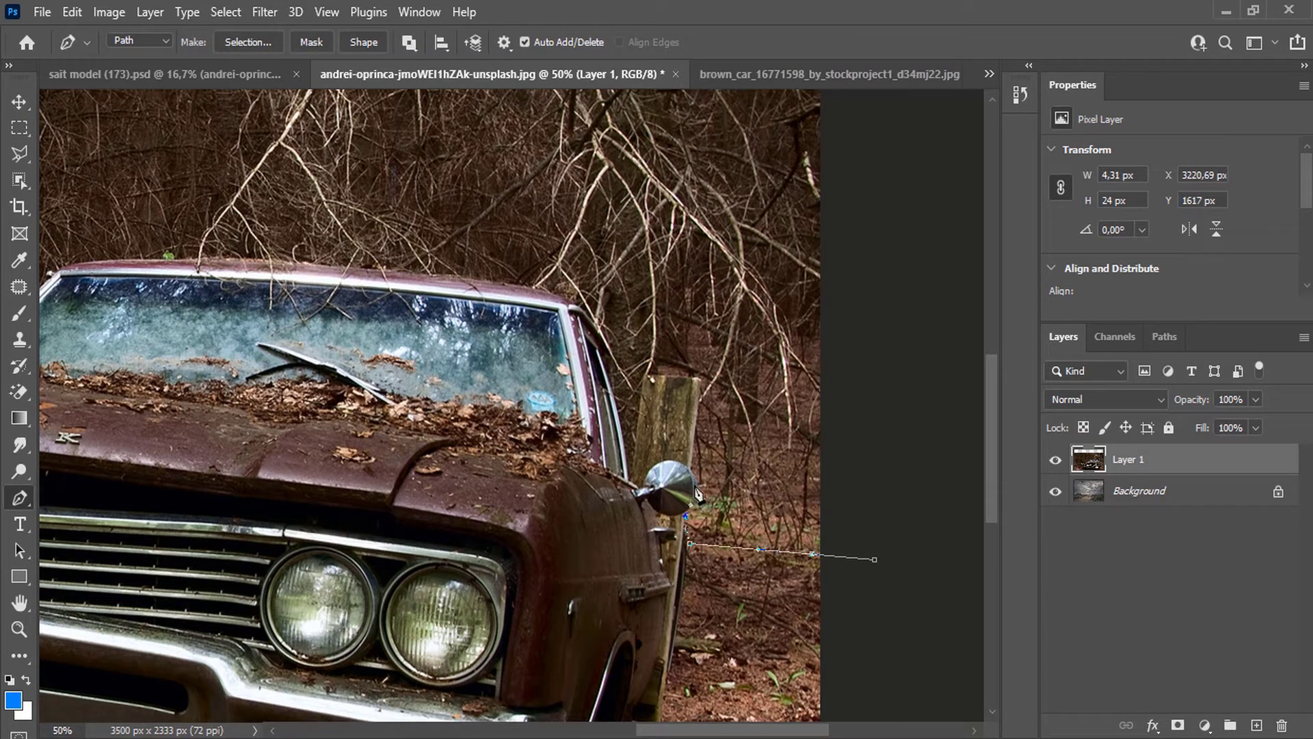
{"action": "scroll", "coordinate": [698, 376], "scroll_direction": "down", "scroll_amount": 4}
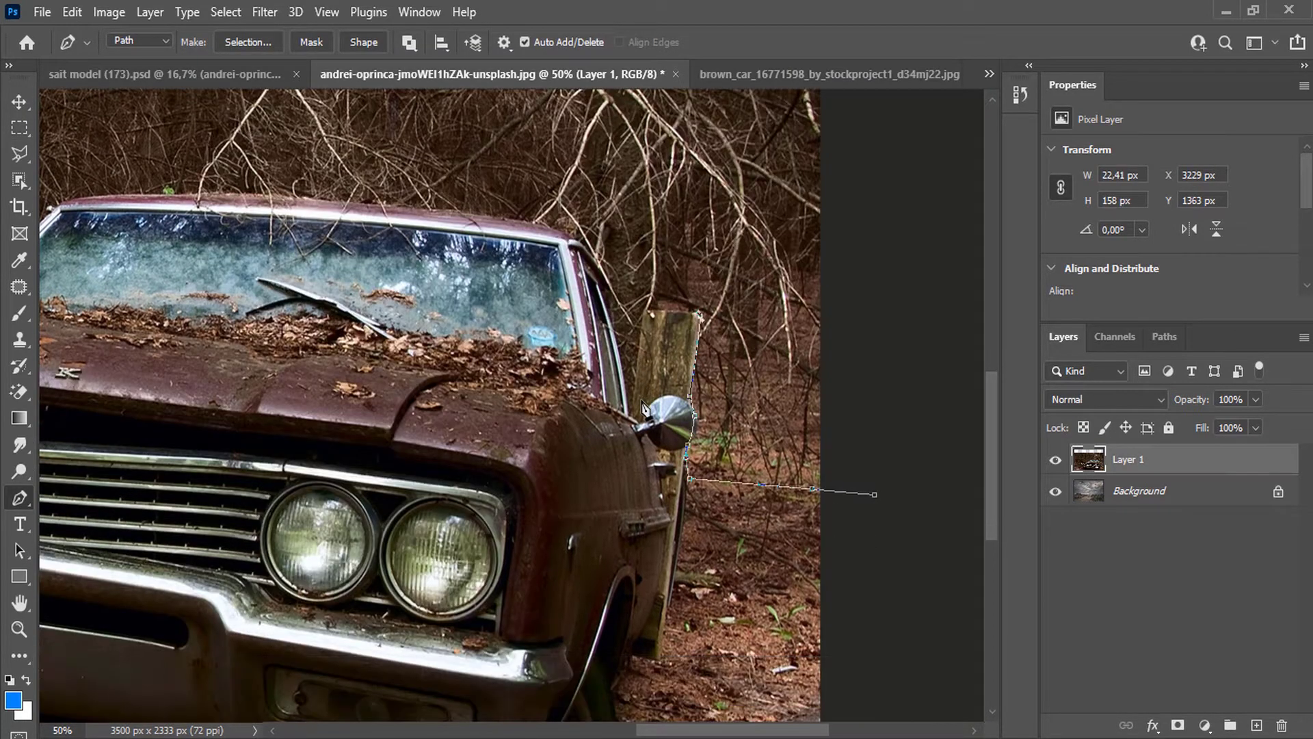
{"action": "scroll", "coordinate": [654, 366], "scroll_direction": "up", "scroll_amount": 3}
{"action": "key", "text": "z"}
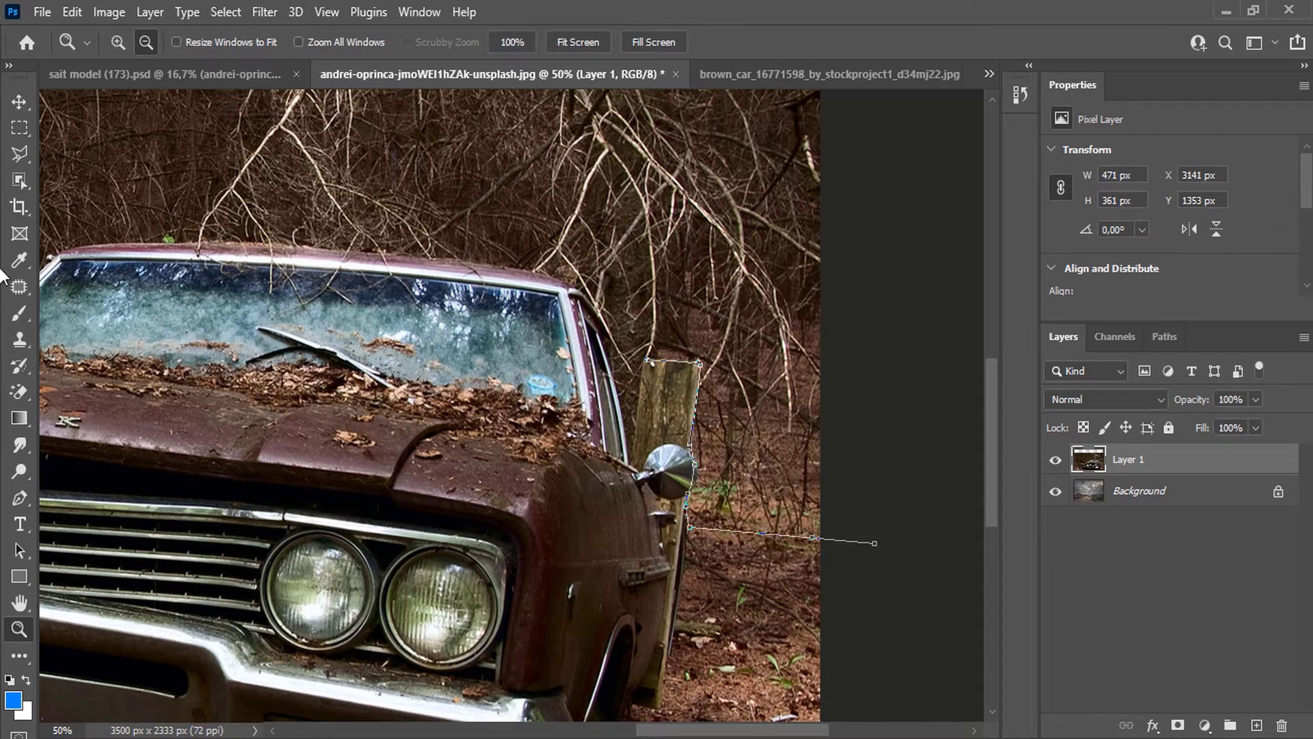
Continue the path along the car's roof and down the windshield pillar to the rear edge of the hood.
{"action": "left_click", "coordinate": [19, 498]}
{"action": "left_click_drag", "start_coordinate": [549, 277], "coordinate": [548, 277]}
{"action": "left_click_drag", "start_coordinate": [207, 242], "coordinate": [176, 243]}
{"action": "left_click_drag", "start_coordinate": [121, 257], "coordinate": [488, 314]}
{"action": "scroll", "coordinate": [488, 313], "scroll_direction": "up", "scroll_amount": 2}
{"action": "mouse_move", "coordinate": [373, 303]}
{"action": "left_mouse_down"}
{"action": "mouse_move", "coordinate": [303, 346]}
{"action": "mouse_move", "coordinate": [362, 313]}
{"action": "left_mouse_up"}
{"action": "key", "text": "ctrl+z"}
{"action": "left_click_drag", "start_coordinate": [276, 382], "coordinate": [233, 431]}
{"action": "left_click_drag", "start_coordinate": [154, 510], "coordinate": [136, 519]}
{"action": "left_click_drag", "start_coordinate": [149, 472], "coordinate": [667, 335]}
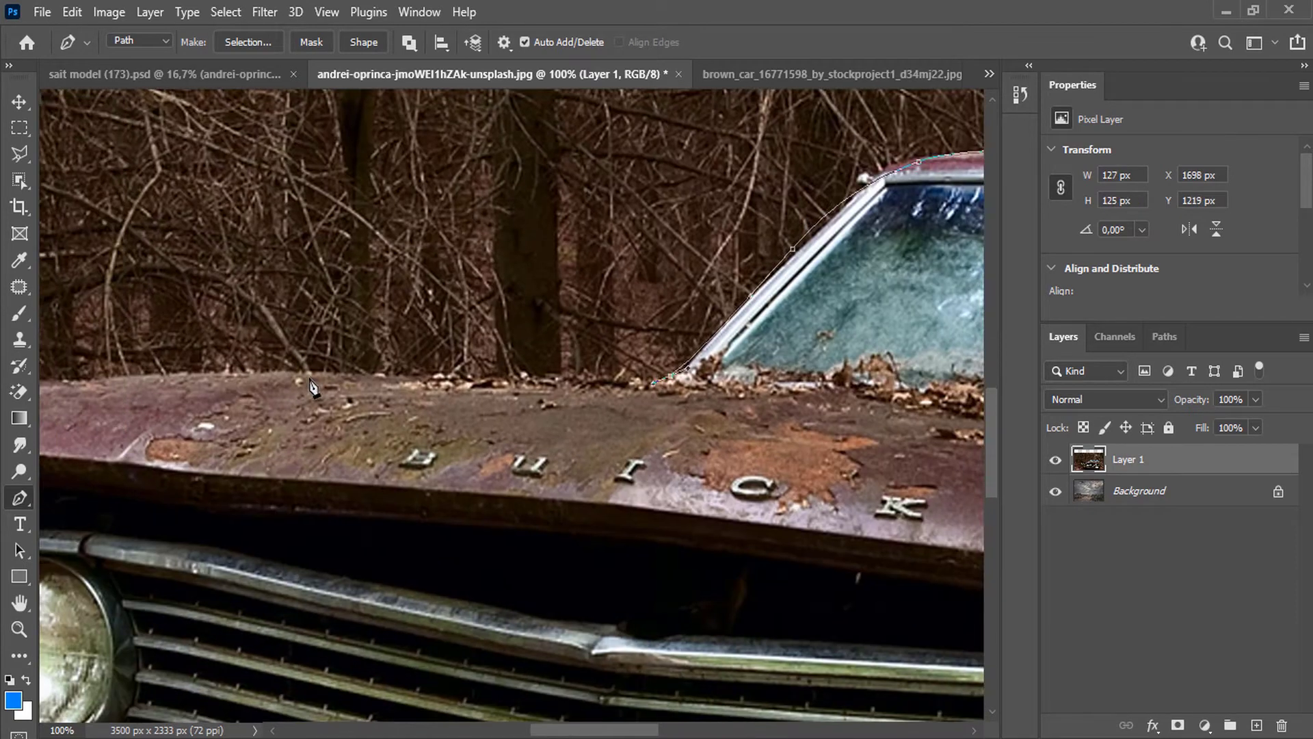
Extend the path along the hood's outline and around the corner of the front fender beside the double headlights.
{"action": "left_click_drag", "start_coordinate": [299, 376], "coordinate": [228, 378]}
{"action": "left_click_drag", "start_coordinate": [109, 367], "coordinate": [611, 262]}
{"action": "left_click_drag", "start_coordinate": [404, 288], "coordinate": [370, 295]}
{"action": "left_click_drag", "start_coordinate": [267, 381], "coordinate": [253, 433]}
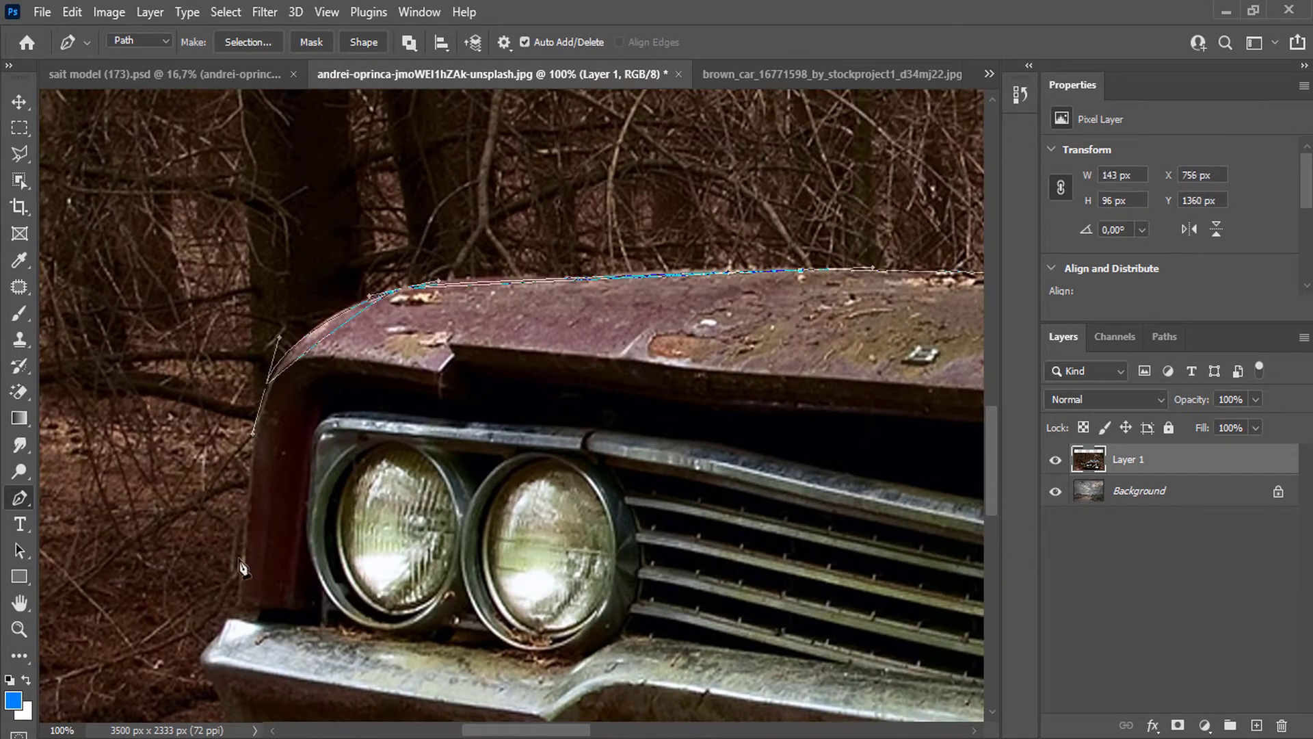
Carry the path over the ground beside the bumper, around the outside of the canvas, and close it at its start.
{"action": "scroll", "coordinate": [142, 425], "scroll_direction": "down", "scroll_amount": 4}
{"action": "left_click_drag", "start_coordinate": [127, 502], "coordinate": [101, 521]}
{"action": "left_click_drag", "start_coordinate": [74, 638], "coordinate": [75, 669]}
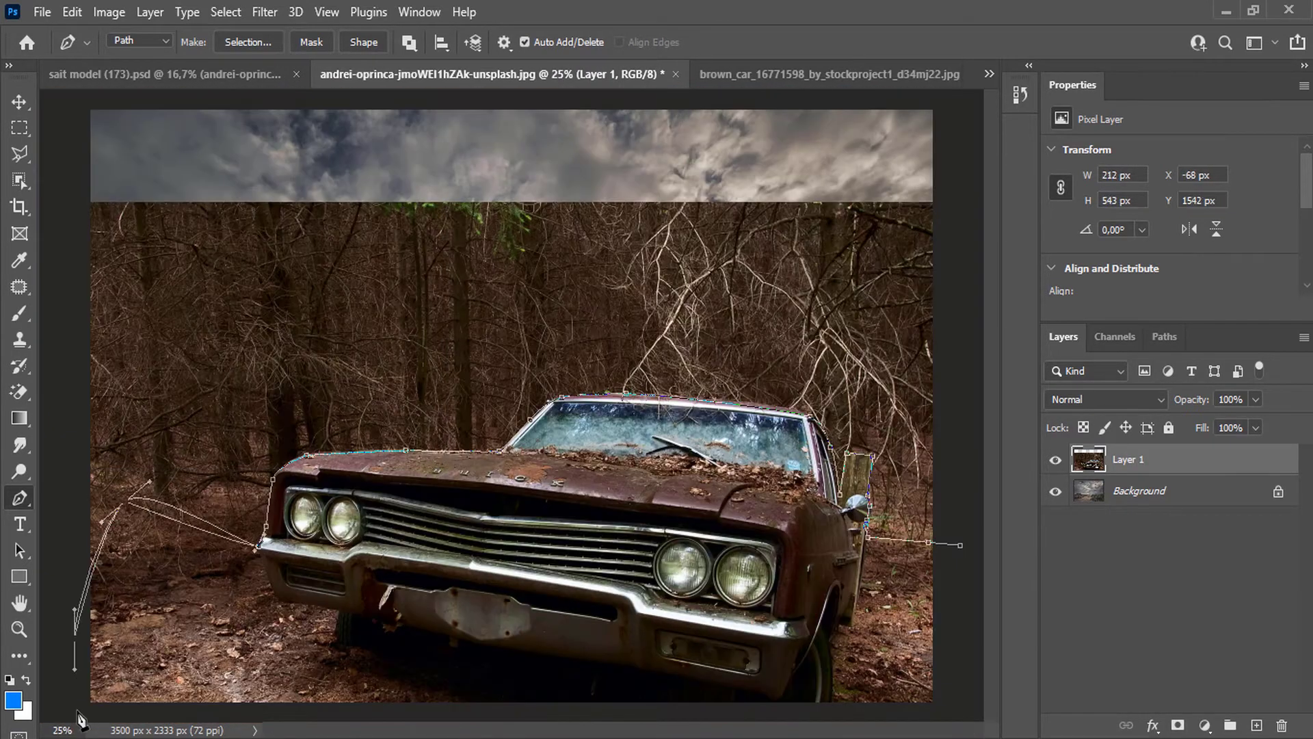
{"action": "left_click_drag", "start_coordinate": [951, 712], "coordinate": [955, 709]}
{"action": "left_click_drag", "start_coordinate": [969, 632], "coordinate": [969, 618]}
{"action": "left_click", "coordinate": [961, 546]}
Convert the closed path to a selection and use it as a layer mask on the car layer.
{"action": "right_click", "coordinate": [909, 538]}
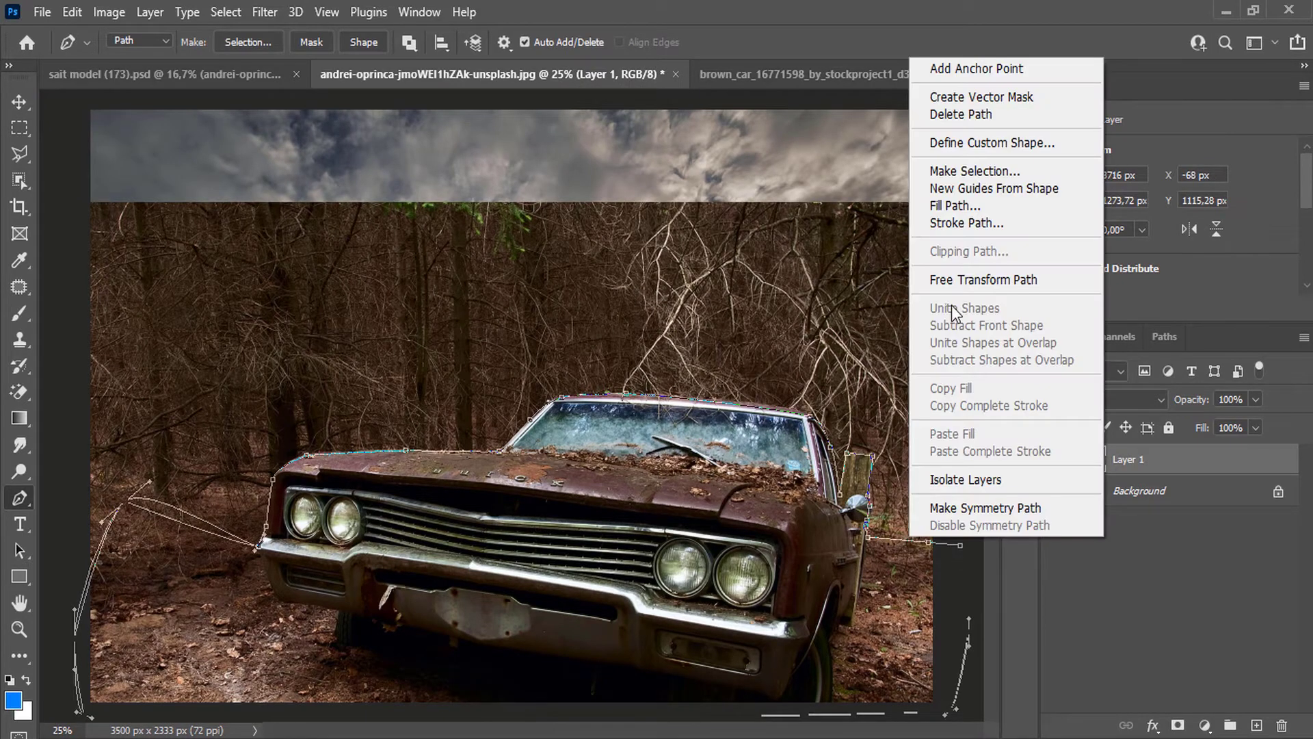
{"action": "left_click", "coordinate": [971, 171]}
{"action": "left_click", "coordinate": [756, 182]}
{"action": "left_click", "coordinate": [1178, 725]}
Paint black on the car layer's mask with a 401 px soft brush to hide the raised ground beside the front bumper.
{"action": "key", "text": "m"}
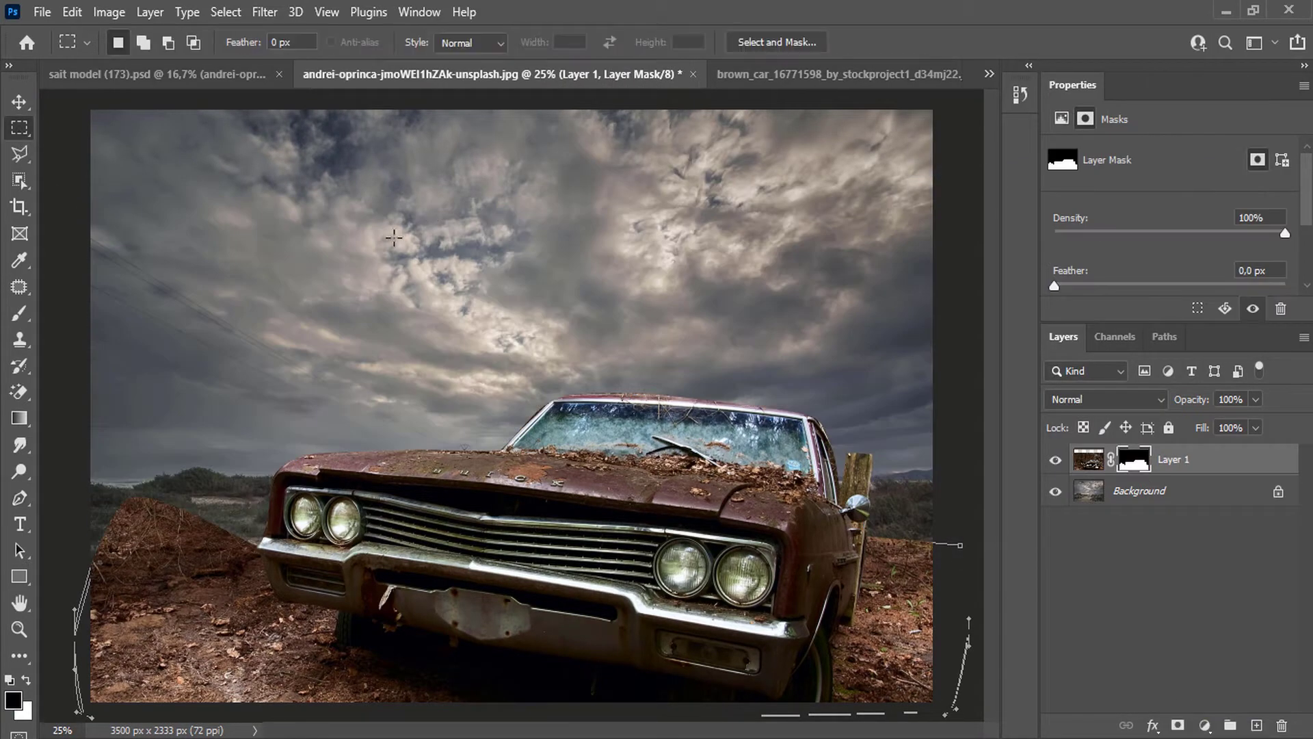
{"action": "left_click", "coordinate": [20, 315]}
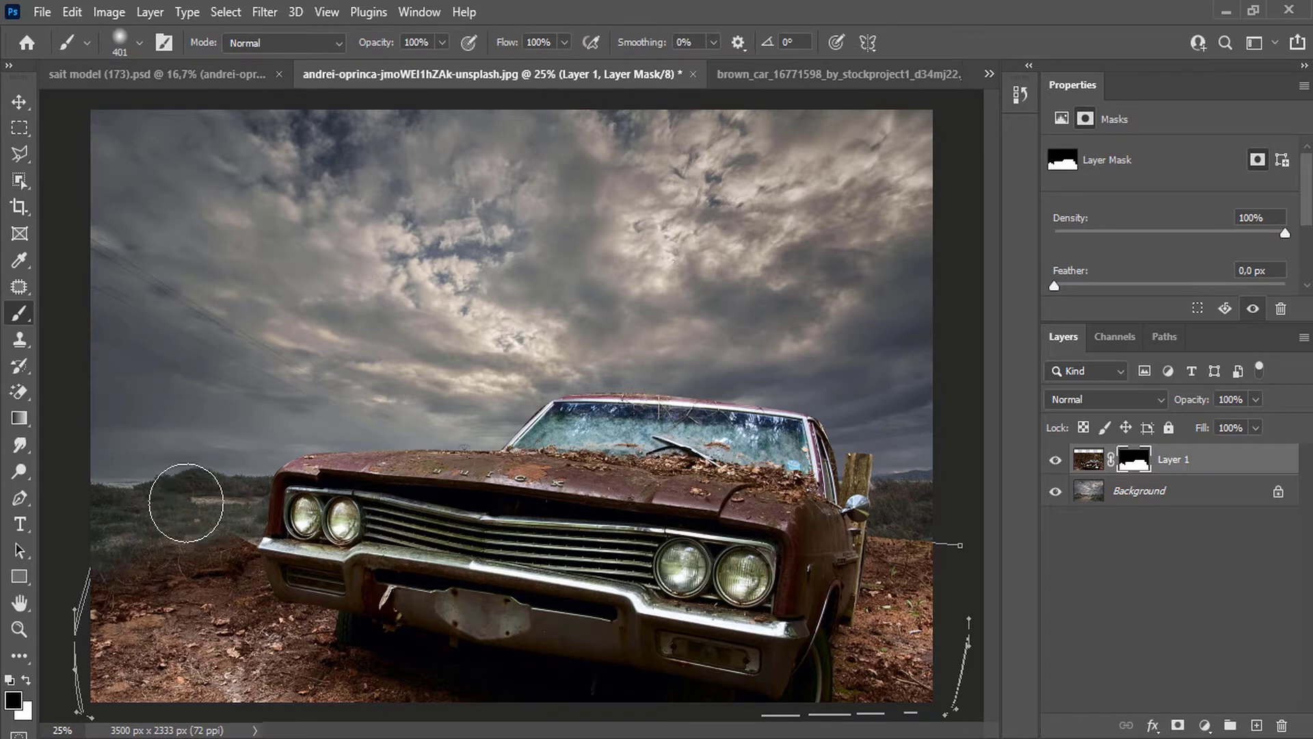
{"action": "scroll", "coordinate": [294, 622], "scroll_direction": "up", "scroll_amount": 1}
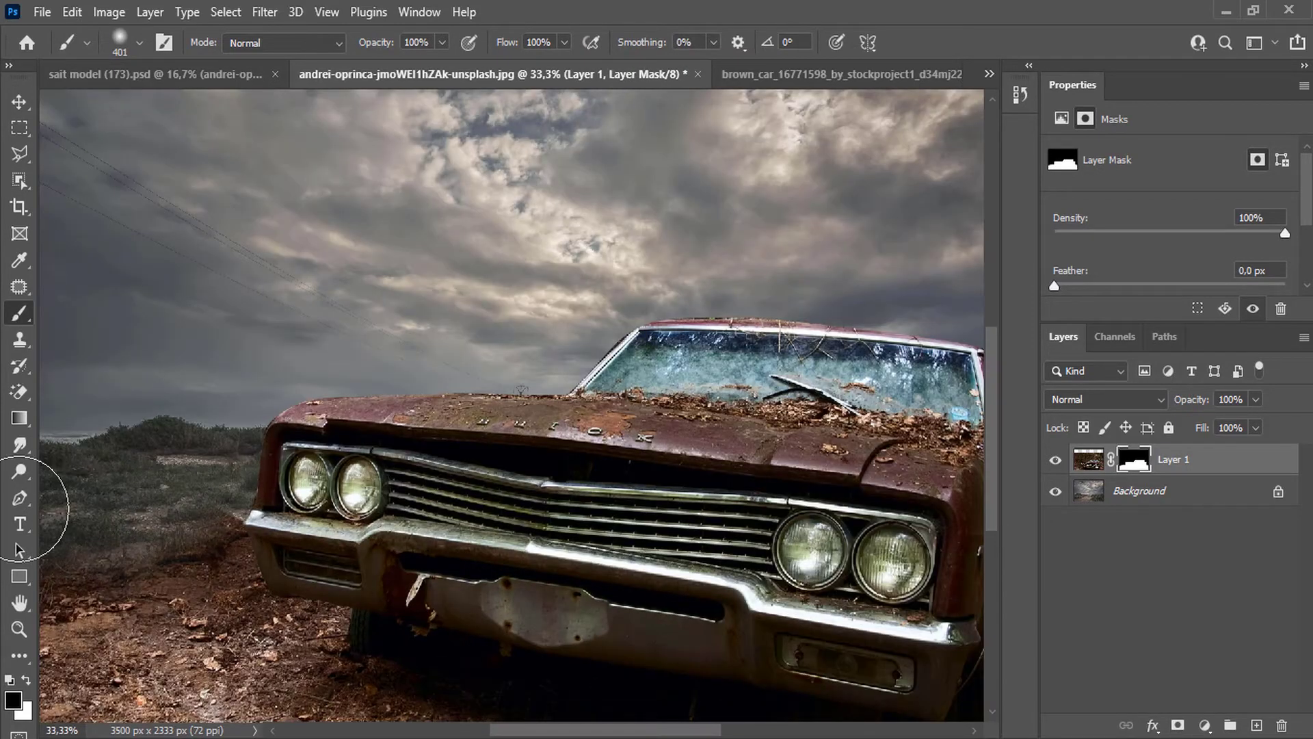
Lower the brush opacity to 28% and soften the mask edge where the ground meets the background vegetation.
{"action": "left_click_drag", "start_coordinate": [443, 49], "coordinate": [390, 62]}
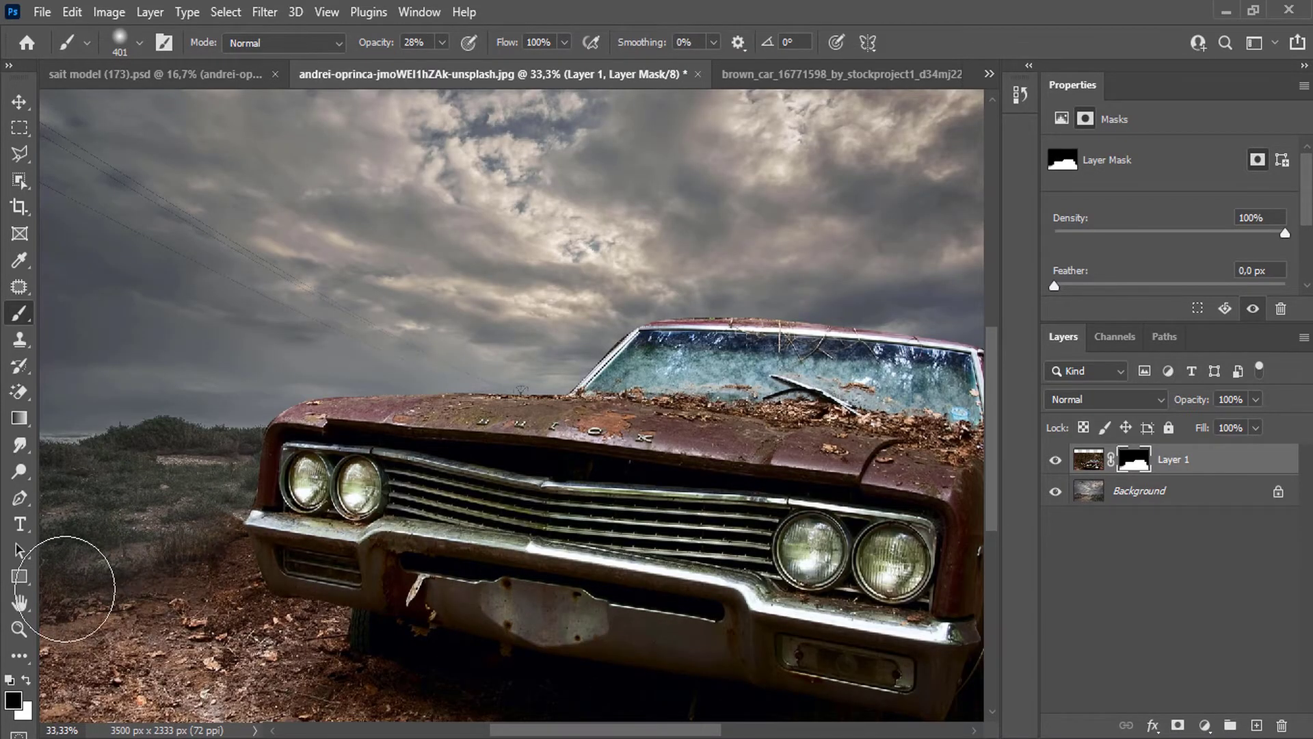
{"action": "left_click_drag", "start_coordinate": [930, 541], "coordinate": [422, 445]}
{"action": "scroll", "coordinate": [628, 476], "scroll_direction": "up", "scroll_amount": 2}
{"action": "left_click_drag", "start_coordinate": [628, 474], "coordinate": [613, 387]}
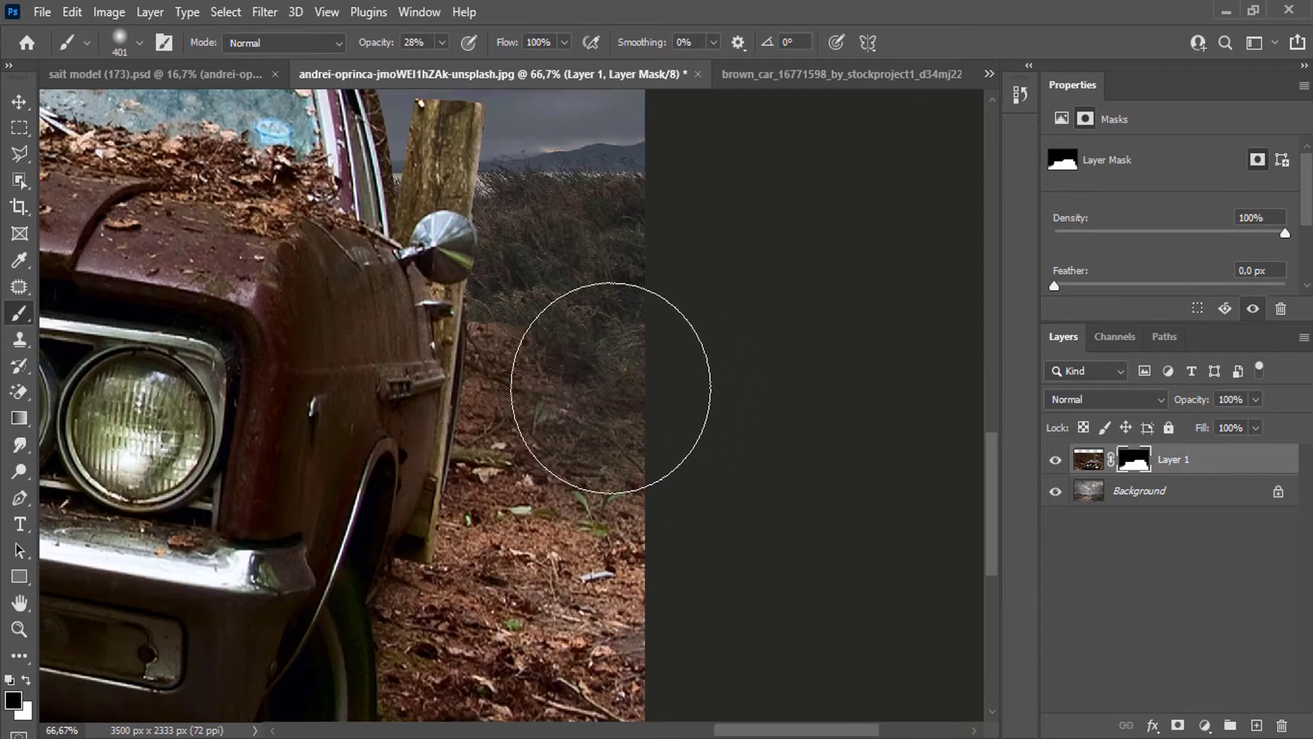
Reduce the brush to 108 px and blend the ground around the wooden post and rear wheel into the background.
{"action": "right_click", "coordinate": [615, 373]}
{"action": "left_click_drag", "start_coordinate": [714, 405], "coordinate": [674, 405]}
{"action": "mouse_move", "coordinate": [480, 351]}
{"action": "left_mouse_down"}
{"action": "mouse_move", "coordinate": [476, 381]}
{"action": "mouse_move", "coordinate": [493, 332]}
{"action": "mouse_move", "coordinate": [634, 499]}
{"action": "mouse_move", "coordinate": [484, 514]}
{"action": "left_mouse_up"}
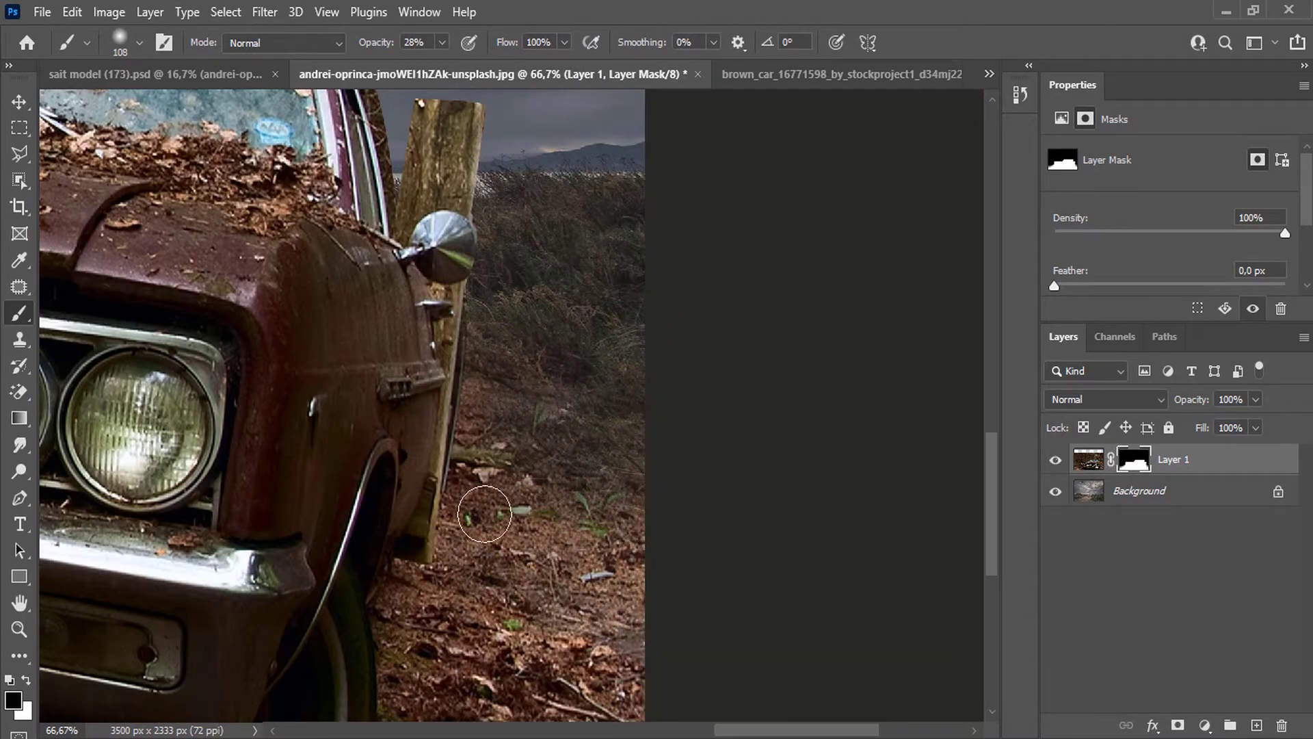
{"action": "mouse_move", "coordinate": [494, 381]}
{"action": "left_mouse_down"}
{"action": "mouse_move", "coordinate": [604, 543]}
{"action": "mouse_move", "coordinate": [402, 651]}
{"action": "mouse_move", "coordinate": [582, 639]}
{"action": "mouse_move", "coordinate": [562, 528]}
{"action": "left_mouse_up"}
{"action": "scroll", "coordinate": [484, 567], "scroll_direction": "down", "scroll_amount": 3}
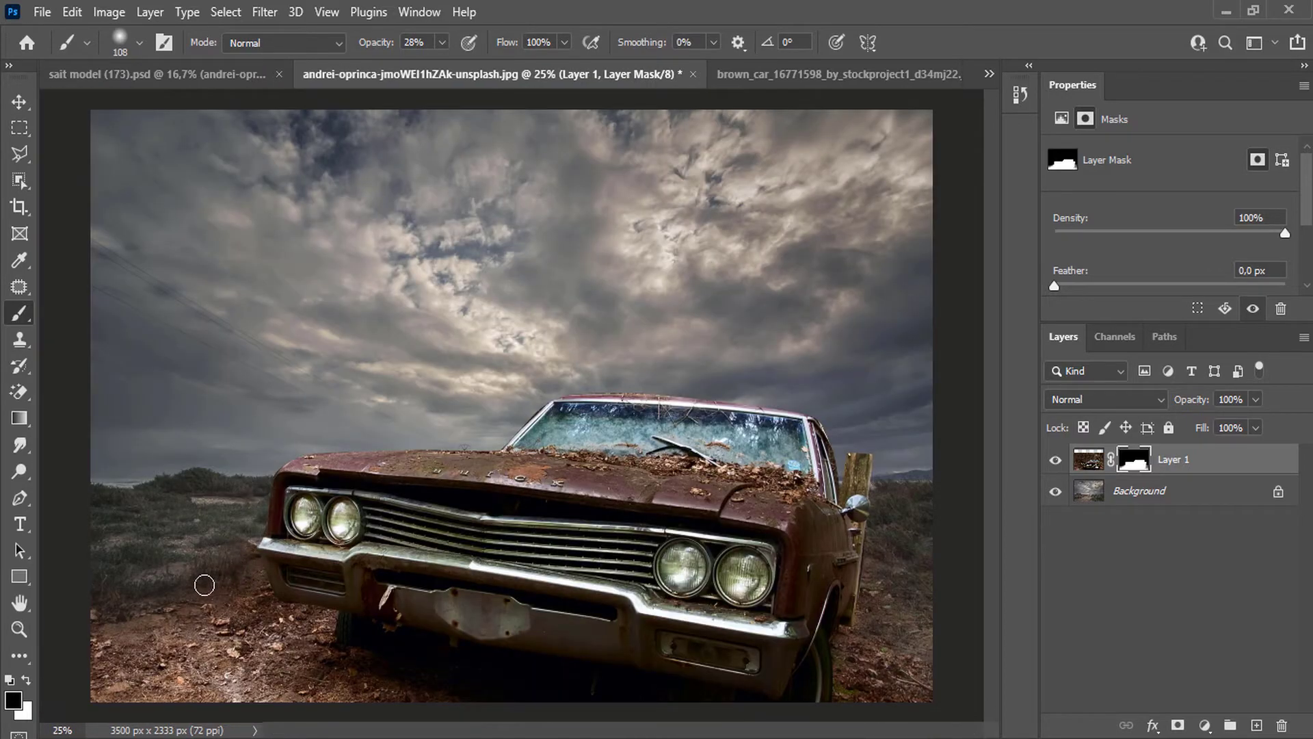
{"action": "scroll", "coordinate": [883, 629], "scroll_direction": "up", "scroll_amount": 3}
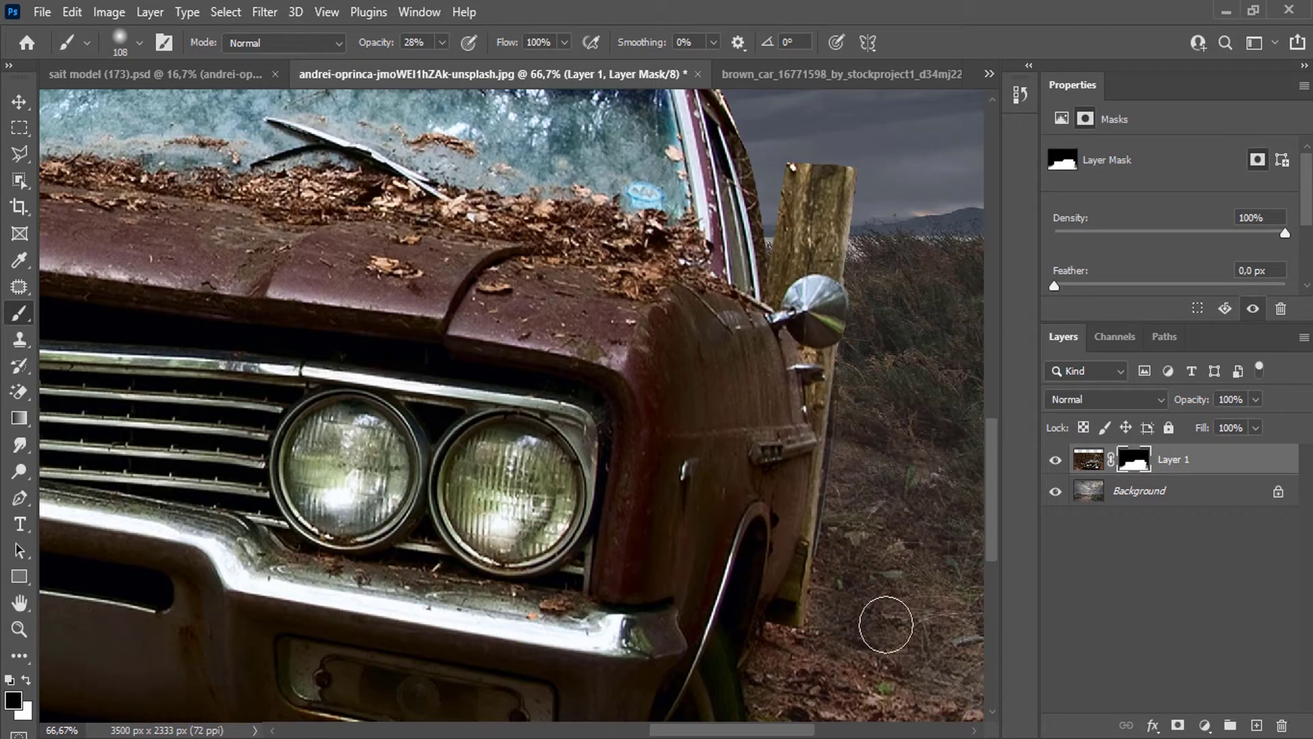
{"action": "left_click_drag", "start_coordinate": [928, 698], "coordinate": [838, 520]}
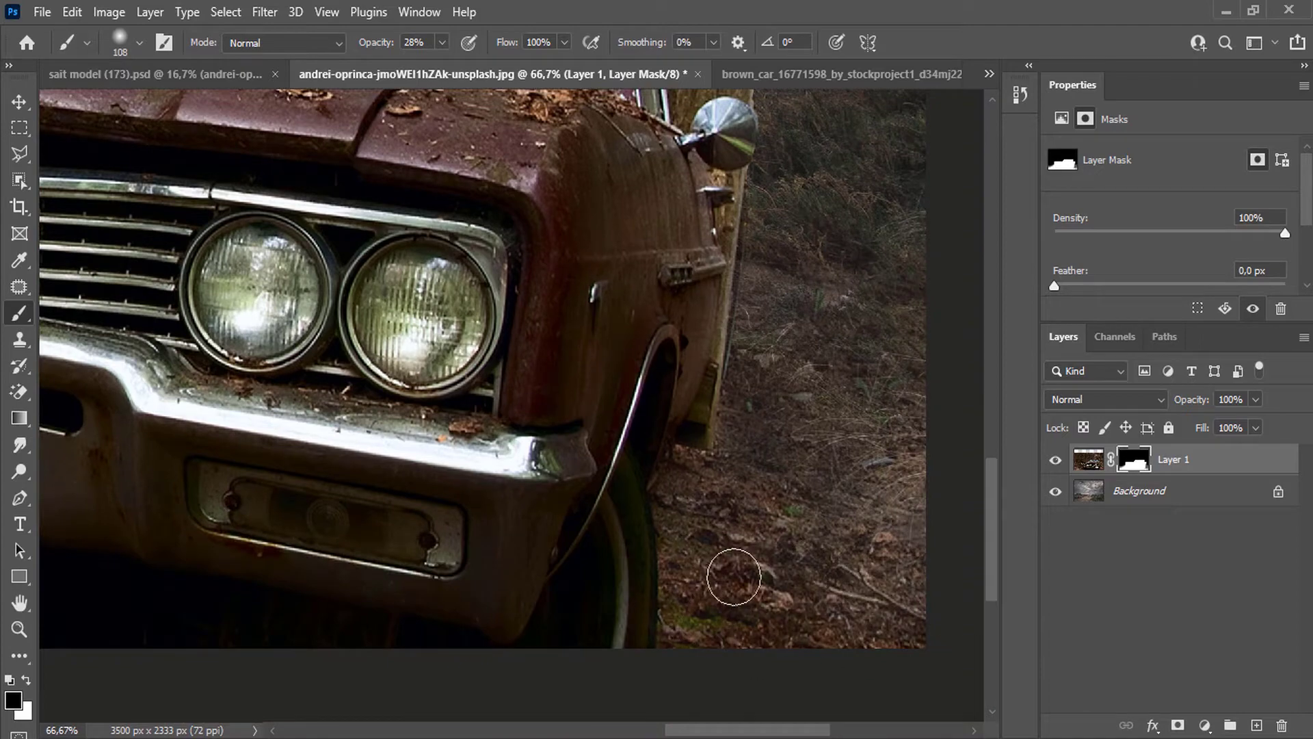
{"action": "scroll", "coordinate": [752, 530], "scroll_direction": "down", "scroll_amount": 3}
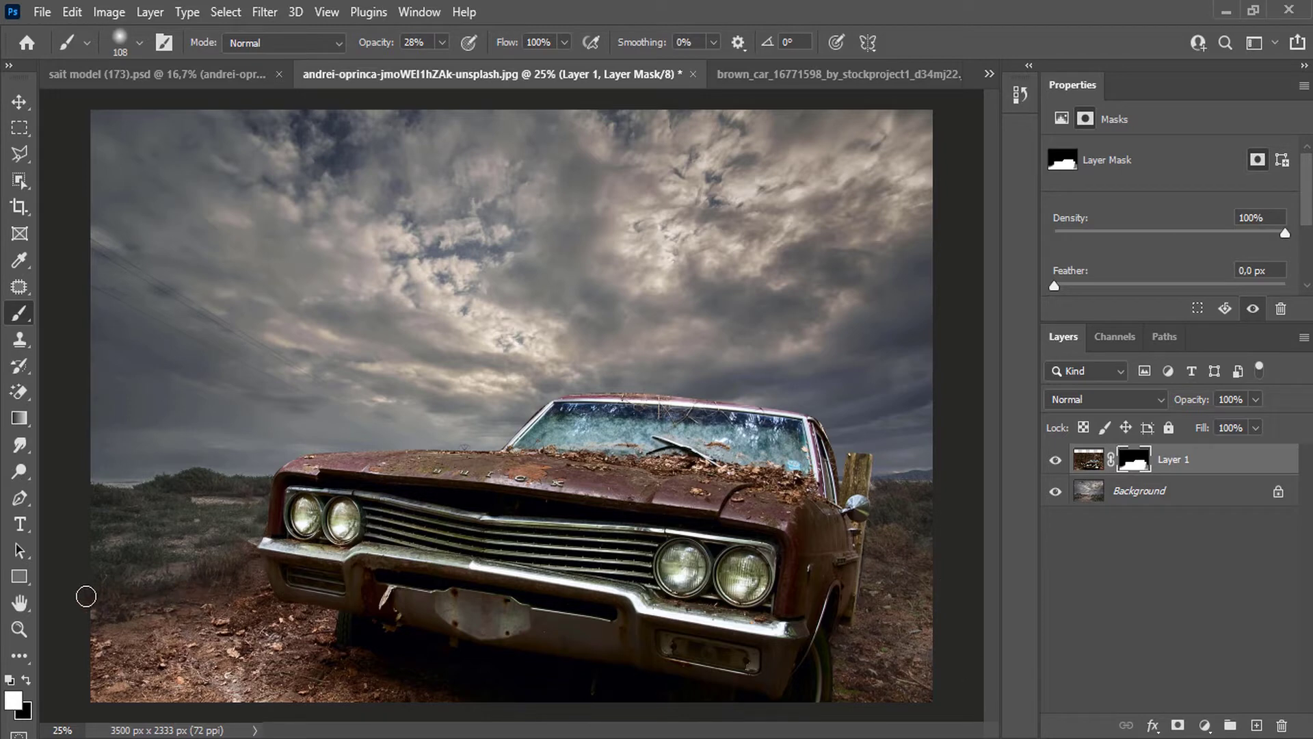
Add a Color Balance adjustment clipped to the Background layer with midtones Cyan/Red at +21.
{"action": "left_click", "coordinate": [1146, 497]}
{"action": "left_click", "coordinate": [1205, 725]}
{"action": "left_click", "coordinate": [1205, 544]}
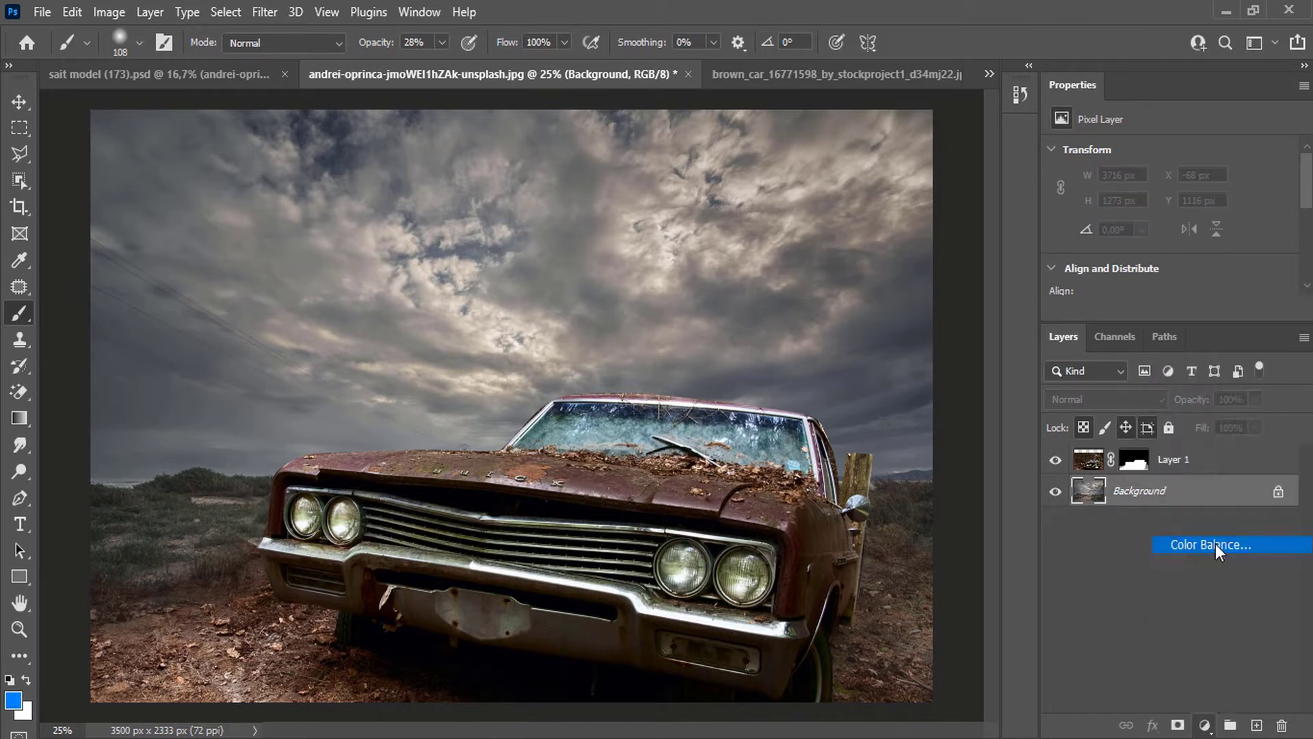
{"action": "right_click", "coordinate": [1214, 491]}
{"action": "left_click", "coordinate": [1053, 419]}
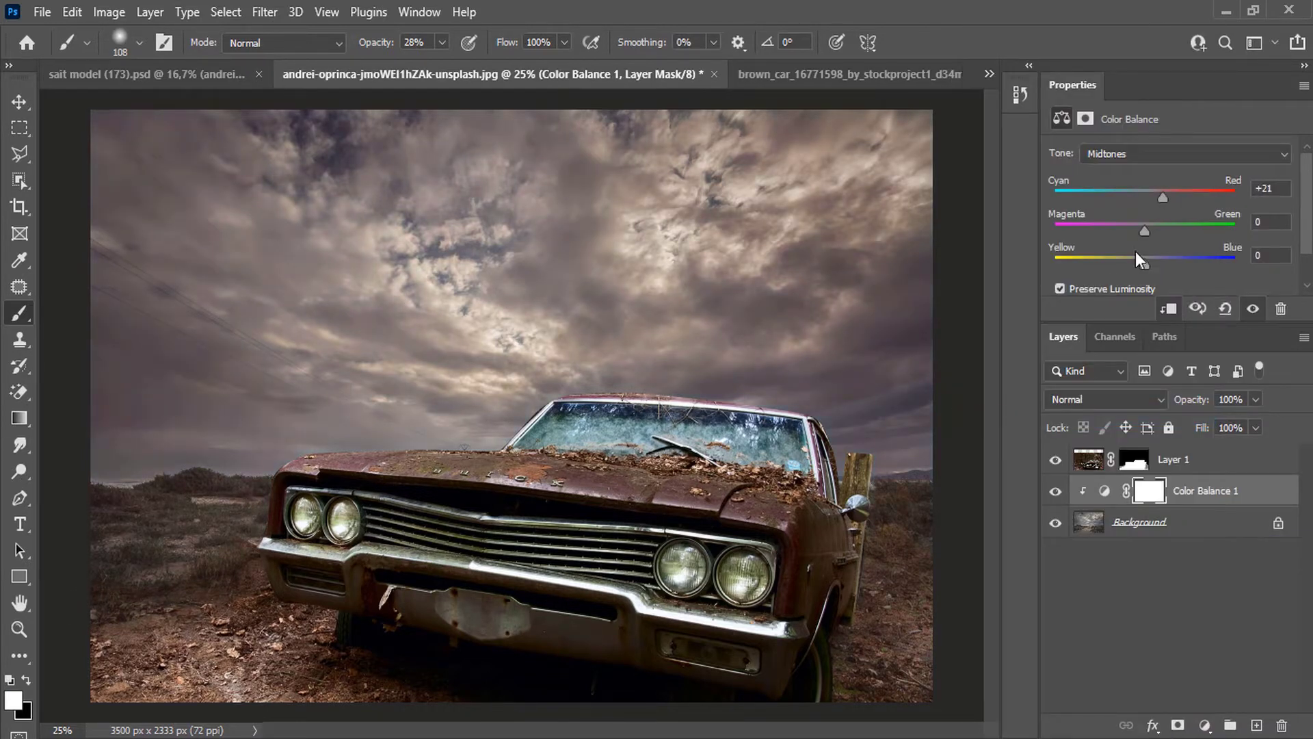
Close the leftover car photo documents, keeping the composite and sait model (173).psd open.
{"action": "key", "text": "m"}
{"action": "left_click", "coordinate": [944, 75]}
{"action": "left_click", "coordinate": [948, 74]}
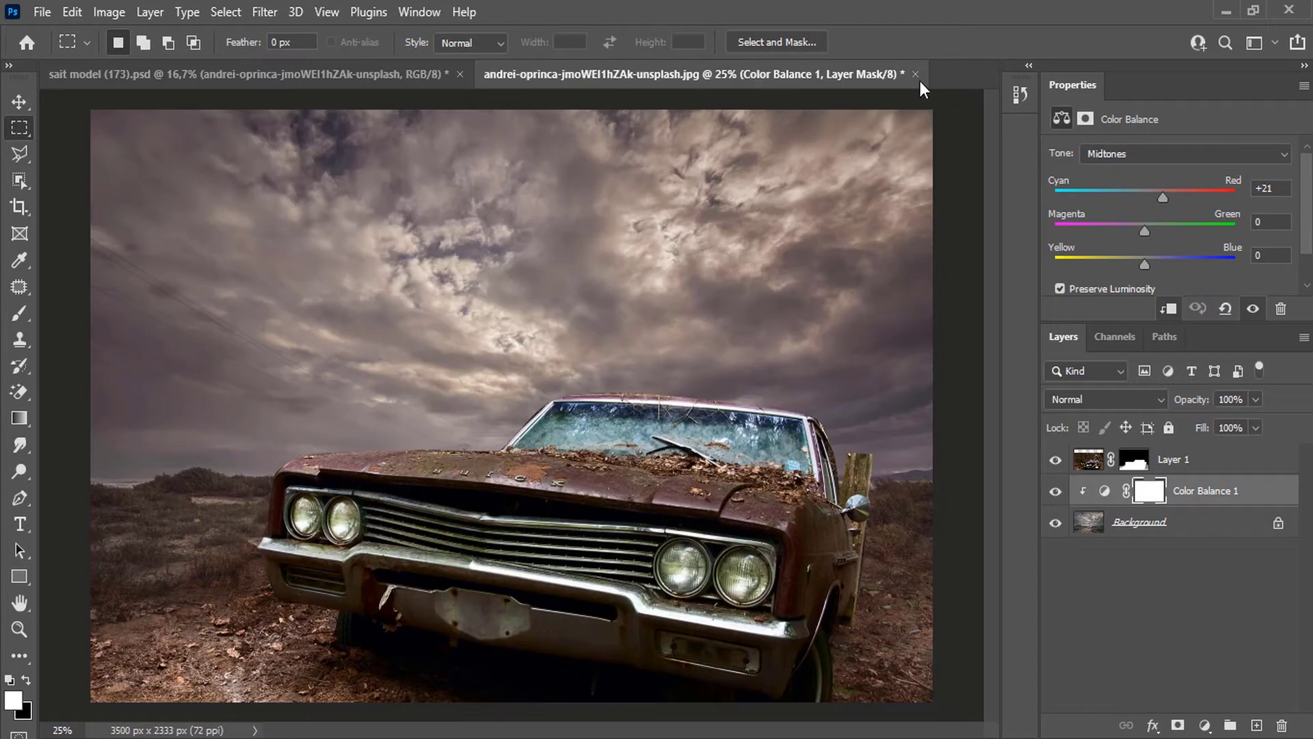
Copy the masked man from sait model (173).psd into the composite, stack his layer above the car, and place him beside its front.
{"action": "left_click", "coordinate": [284, 75]}
{"action": "left_click_drag", "start_coordinate": [1152, 545], "coordinate": [369, 382]}
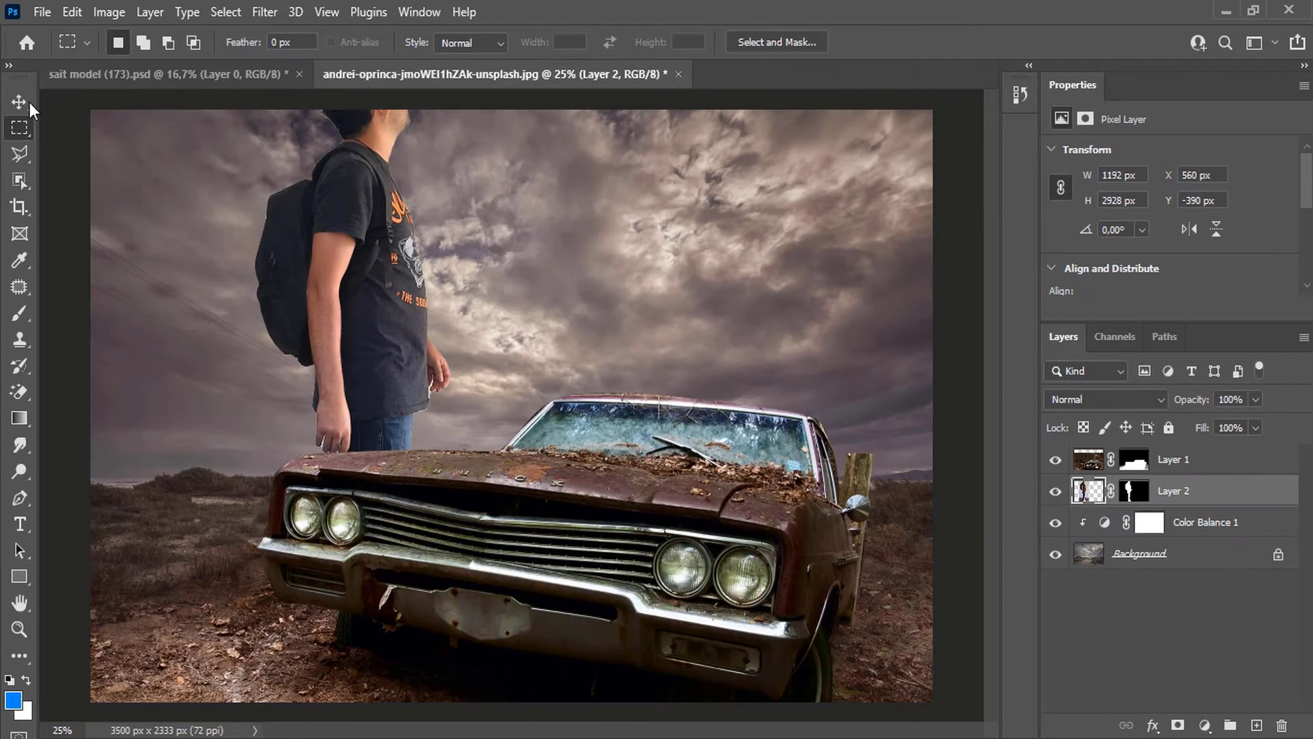
{"action": "left_click", "coordinate": [23, 104]}
{"action": "left_click_drag", "start_coordinate": [1173, 491], "coordinate": [1173, 448]}
{"action": "left_click_drag", "start_coordinate": [404, 352], "coordinate": [281, 359]}
Scale the man proportionally to 73.70% and position him standing on the ground beside the car's front bumper.
{"action": "key", "text": "ctrl+t"}
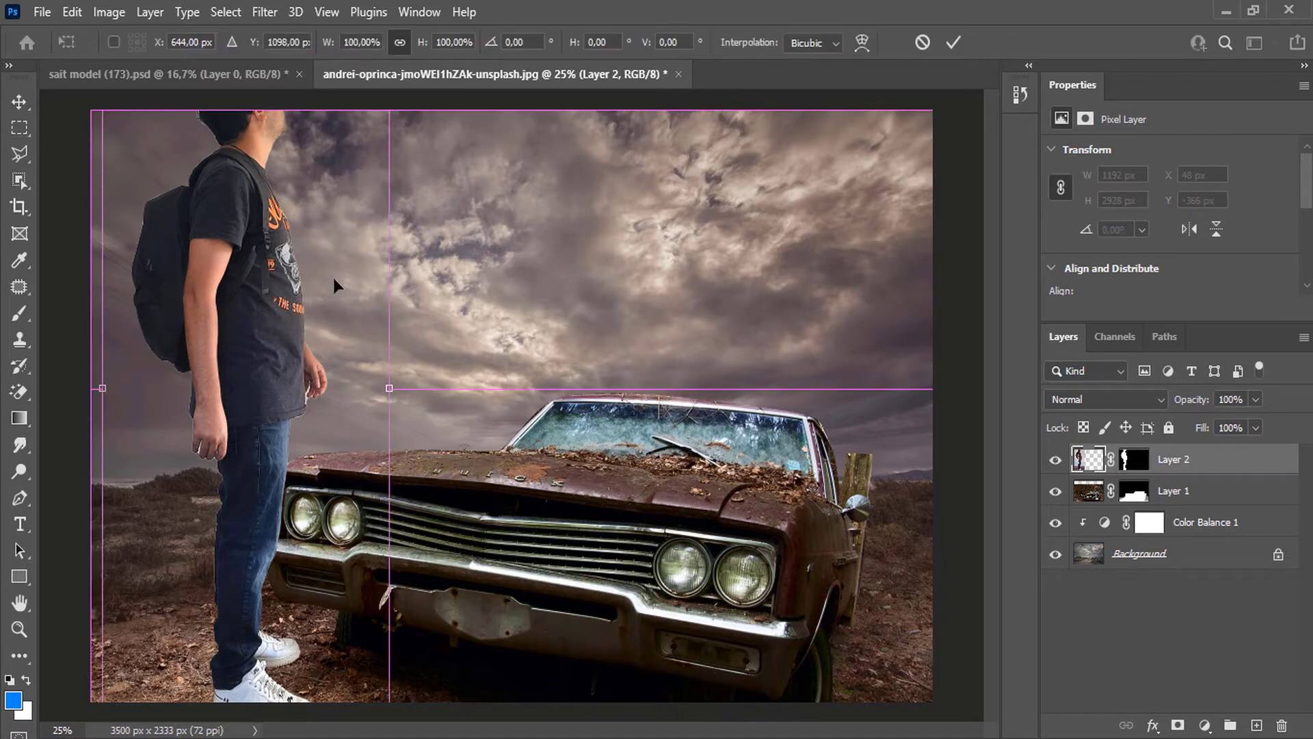
{"action": "left_click_drag", "start_coordinate": [329, 43], "coordinate": [292, 86]}
{"action": "left_click_drag", "start_coordinate": [260, 297], "coordinate": [200, 375]}
{"action": "left_click_drag", "start_coordinate": [273, 237], "coordinate": [314, 146]}
{"action": "left_click_drag", "start_coordinate": [299, 258], "coordinate": [302, 253]}
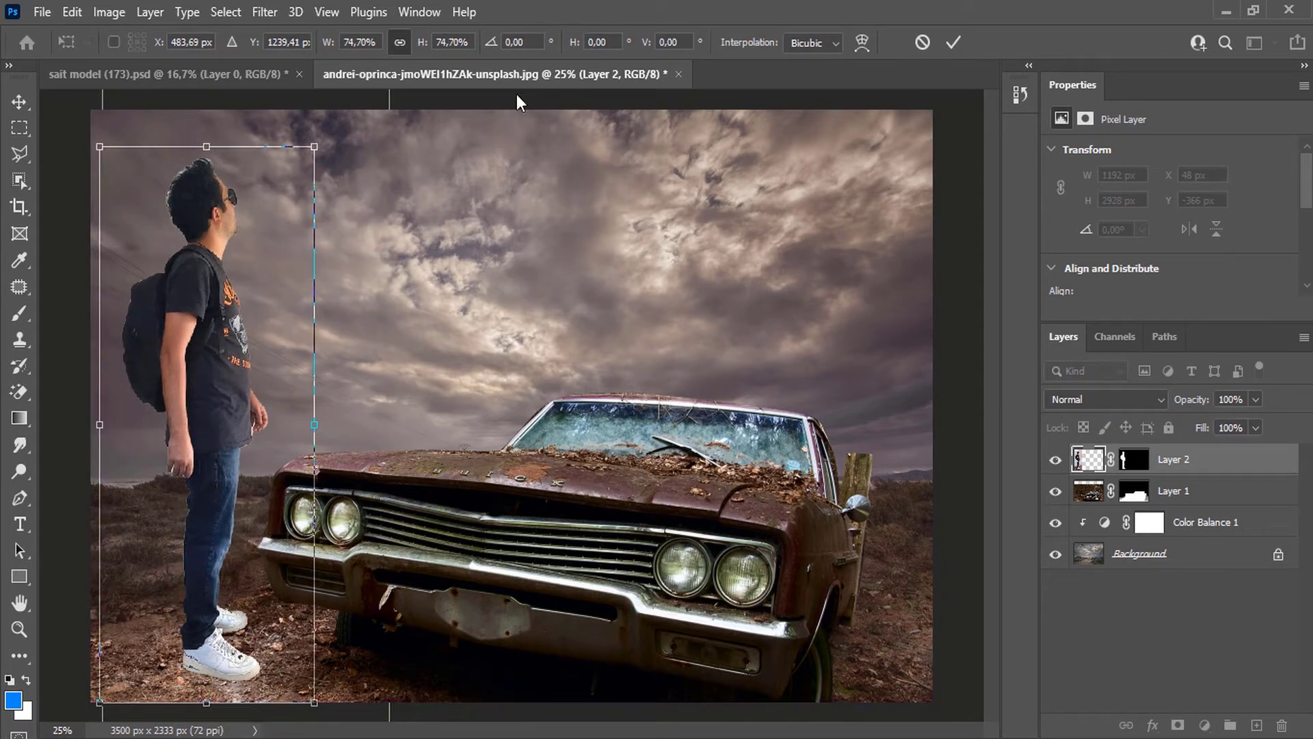
{"action": "left_click", "coordinate": [953, 43]}
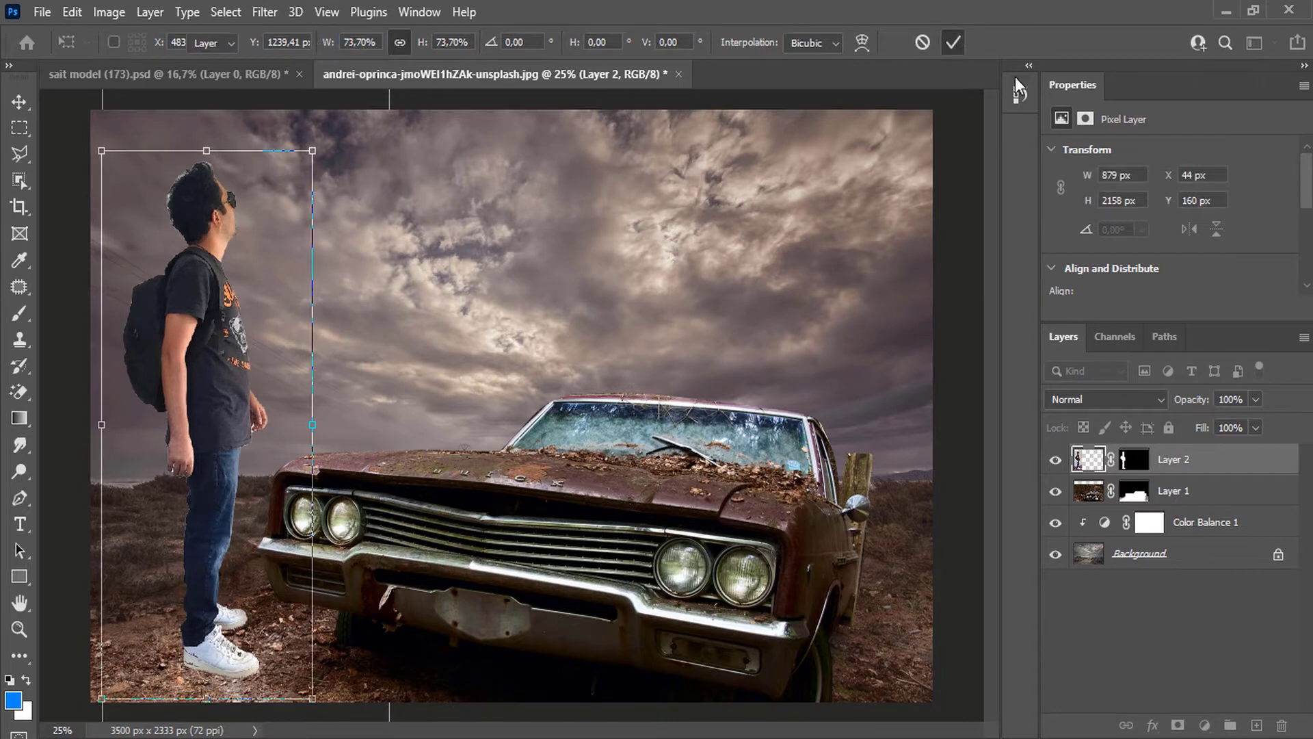
Add a Color Balance adjustment clipped to the car layer with midtones Cyan/Red at +61.
{"action": "left_click", "coordinate": [1173, 490]}
{"action": "left_click", "coordinate": [1205, 725]}
{"action": "left_click", "coordinate": [1207, 545]}
{"action": "right_click", "coordinate": [1197, 490]}
{"action": "left_click", "coordinate": [1136, 418]}
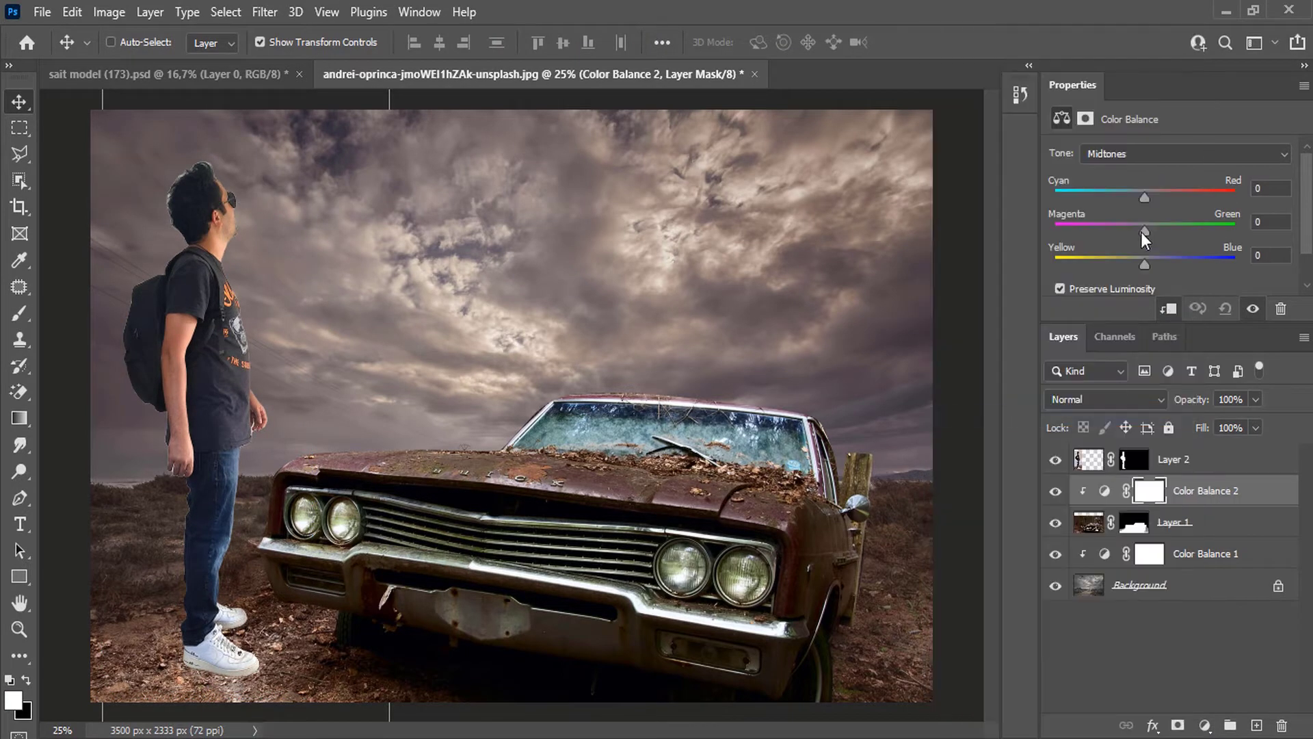
{"action": "left_click_drag", "start_coordinate": [1163, 190], "coordinate": [1199, 198]}
Paint black on the second Color Balance mask with a 417 px brush at 100% opacity over the ground and car front.
{"action": "left_click", "coordinate": [21, 314]}
{"action": "right_click", "coordinate": [373, 390]}
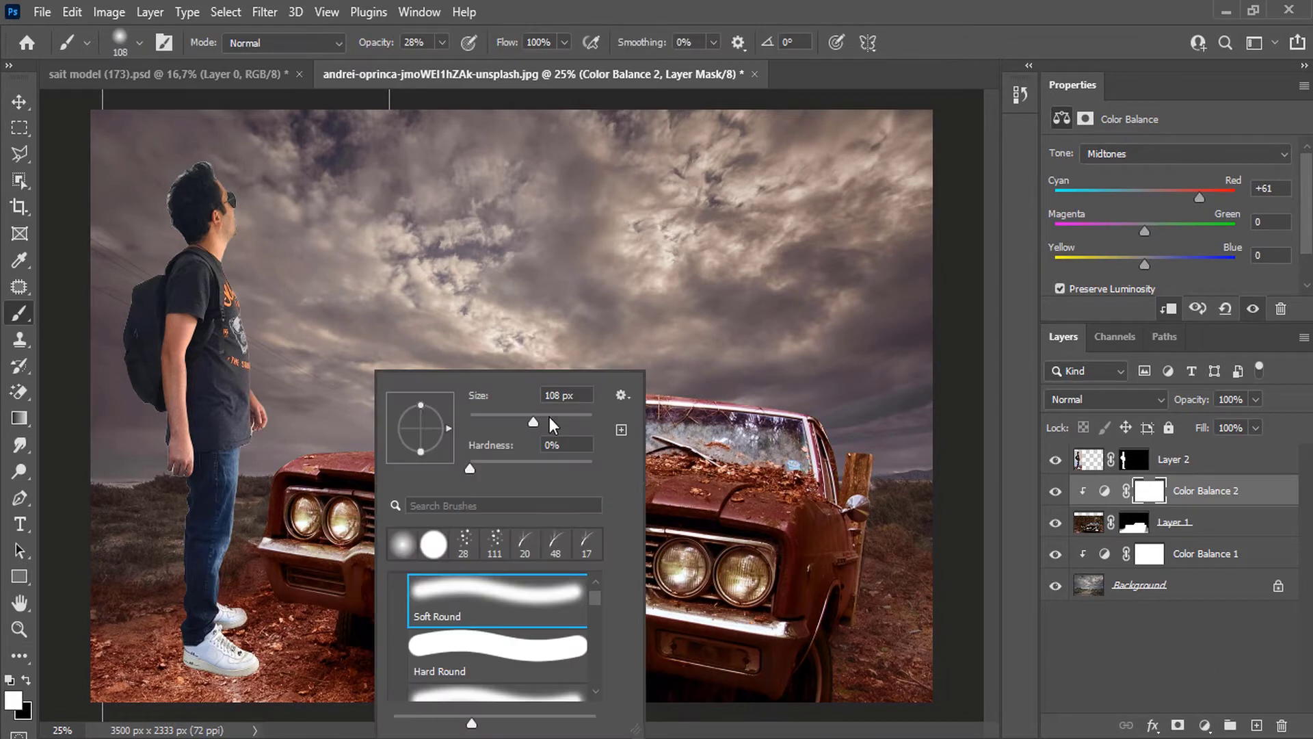
{"action": "left_click_drag", "start_coordinate": [535, 422], "coordinate": [531, 423]}
{"action": "left_click", "coordinate": [57, 636]}
{"action": "left_click", "coordinate": [442, 44]}
{"action": "left_click_drag", "start_coordinate": [442, 66], "coordinate": [510, 76]}
{"action": "left_click", "coordinate": [25, 681]}
{"action": "mouse_move", "coordinate": [130, 674]}
{"action": "left_mouse_down"}
{"action": "mouse_move", "coordinate": [295, 598]}
{"action": "mouse_move", "coordinate": [778, 649]}
{"action": "mouse_move", "coordinate": [679, 516]}
{"action": "mouse_move", "coordinate": [461, 502]}
{"action": "mouse_move", "coordinate": [716, 539]}
{"action": "left_mouse_up"}
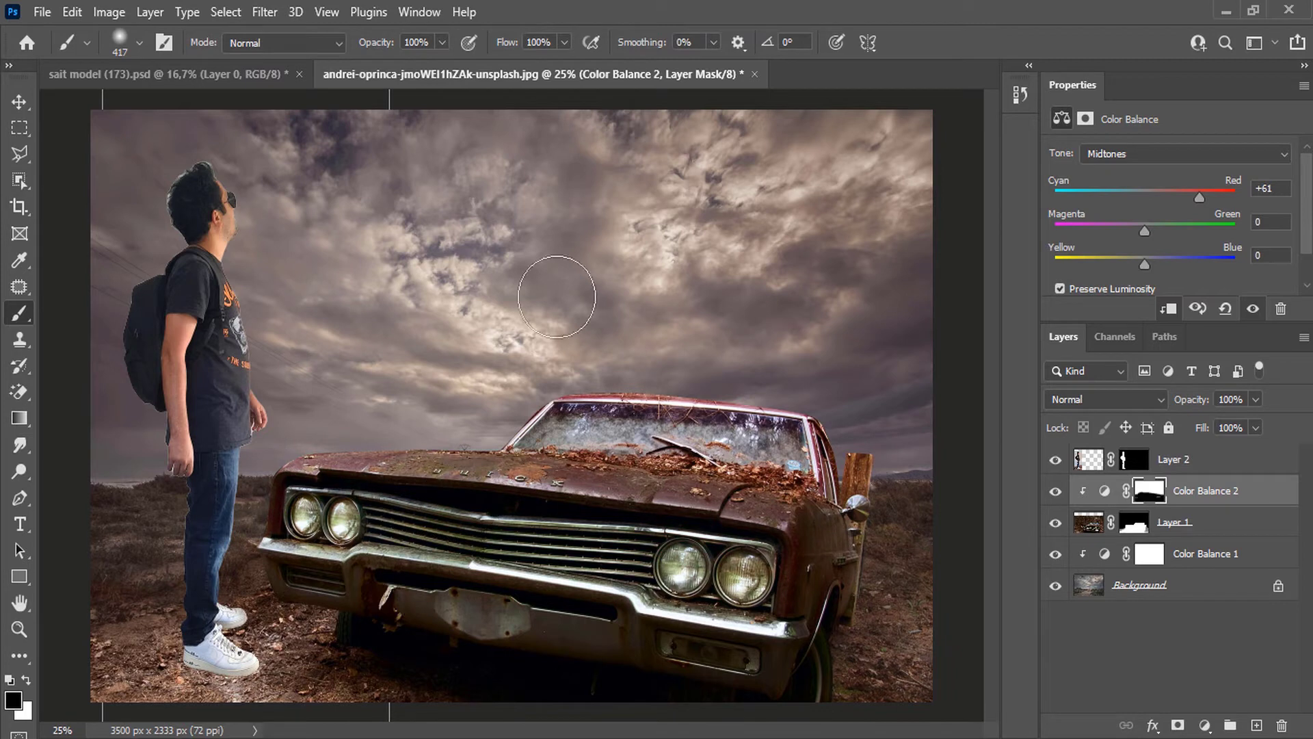
Add a Curves adjustment above the second Color Balance and clip it to the car layer.
{"action": "left_click", "coordinate": [1211, 726]}
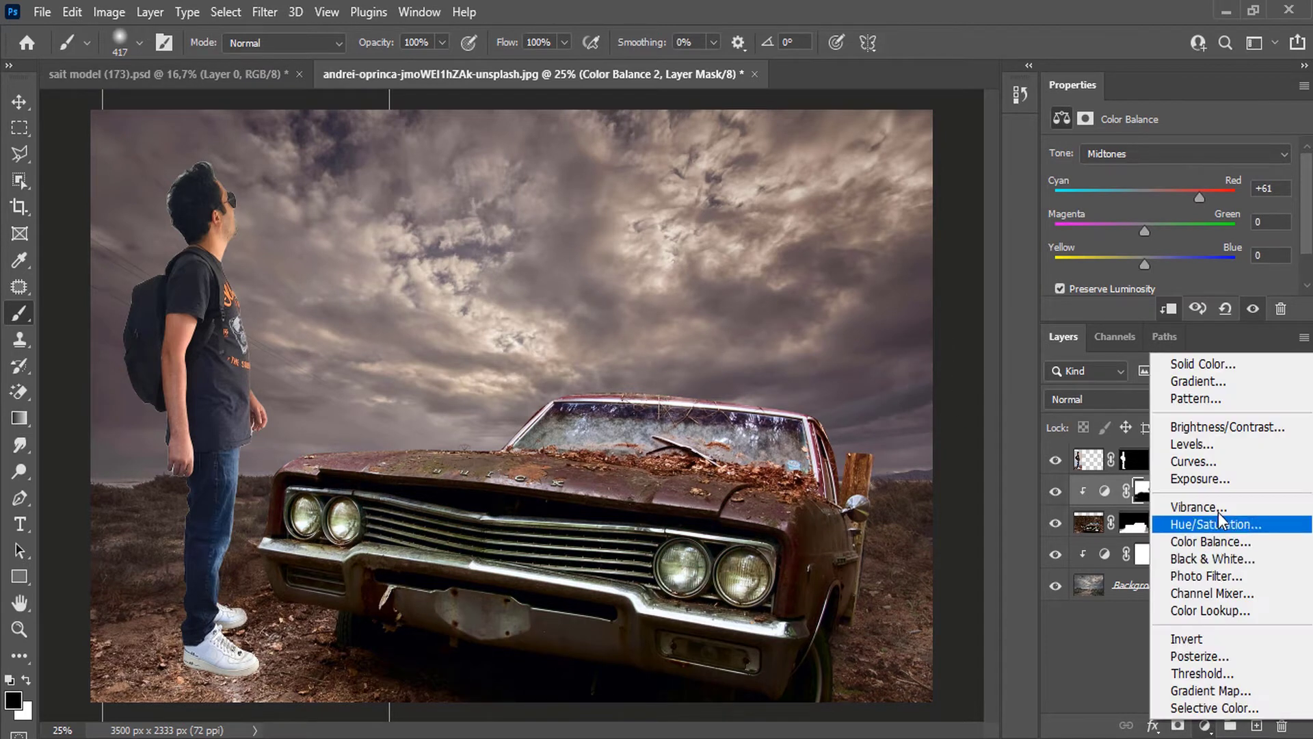
{"action": "left_click", "coordinate": [1222, 461]}
{"action": "right_click", "coordinate": [1184, 490]}
{"action": "left_click", "coordinate": [1012, 417]}
{"action": "scroll", "coordinate": [1177, 241], "scroll_direction": "down", "scroll_amount": 2}
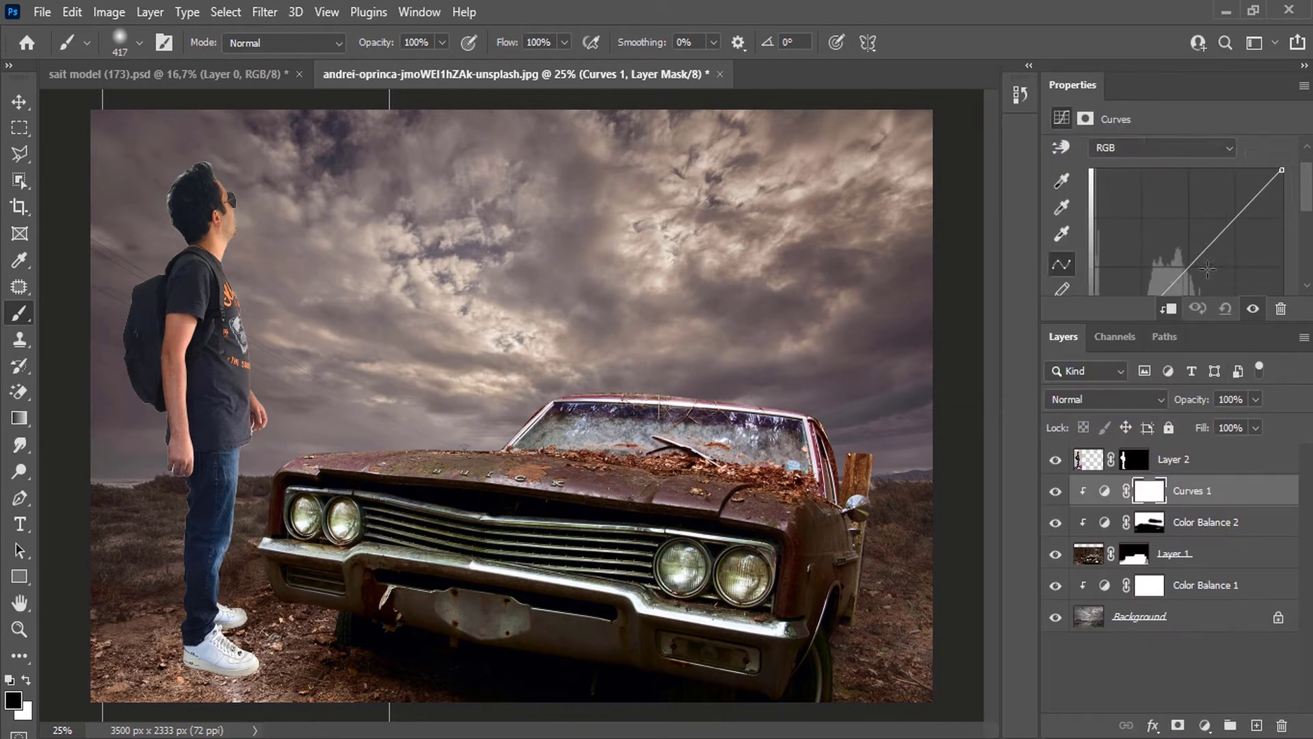
{"action": "double_click", "coordinate": [1129, 464]}
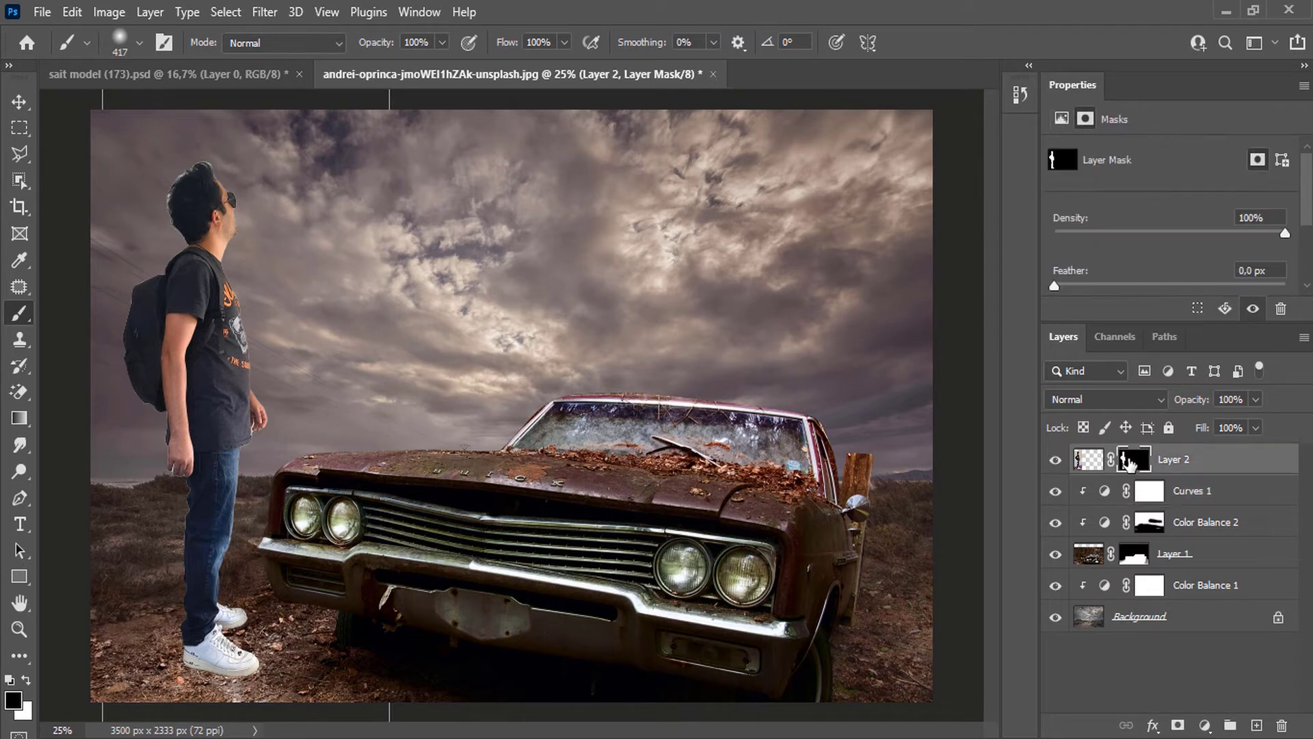
{"action": "key", "text": "alt+space"}
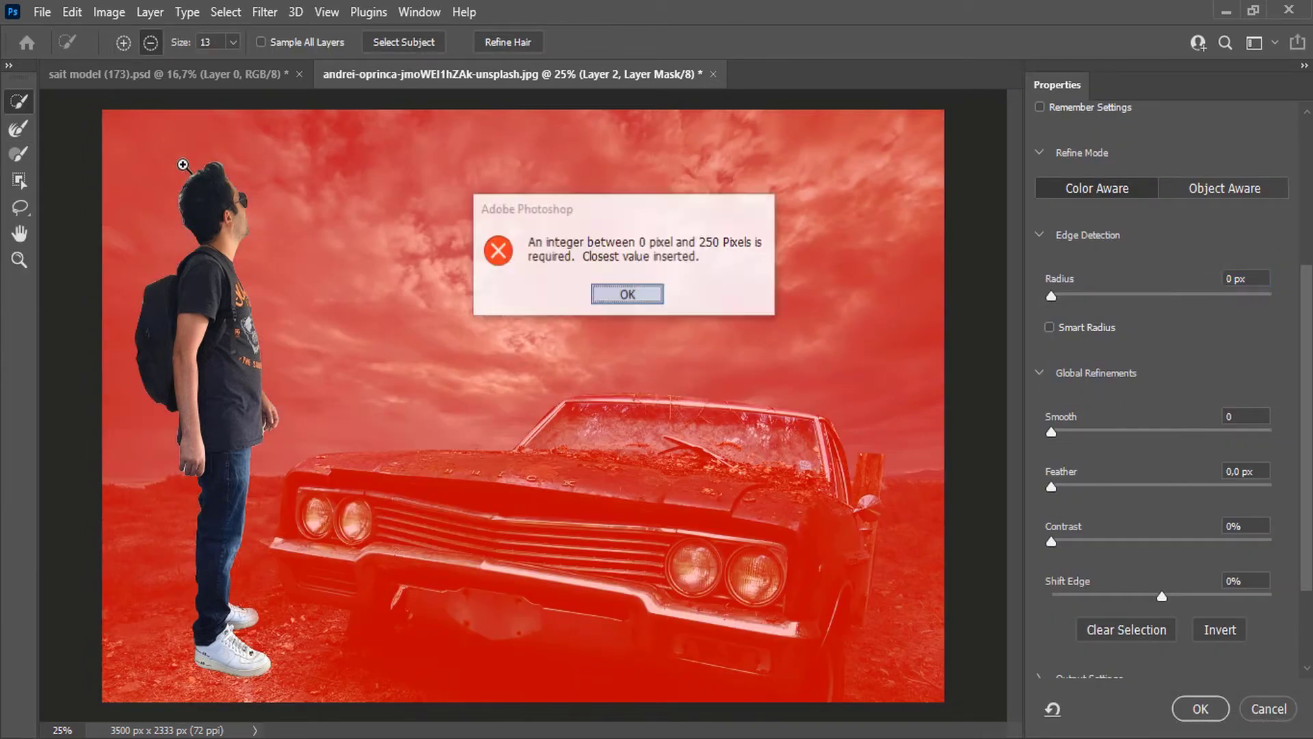
{"action": "key", "text": "space"}
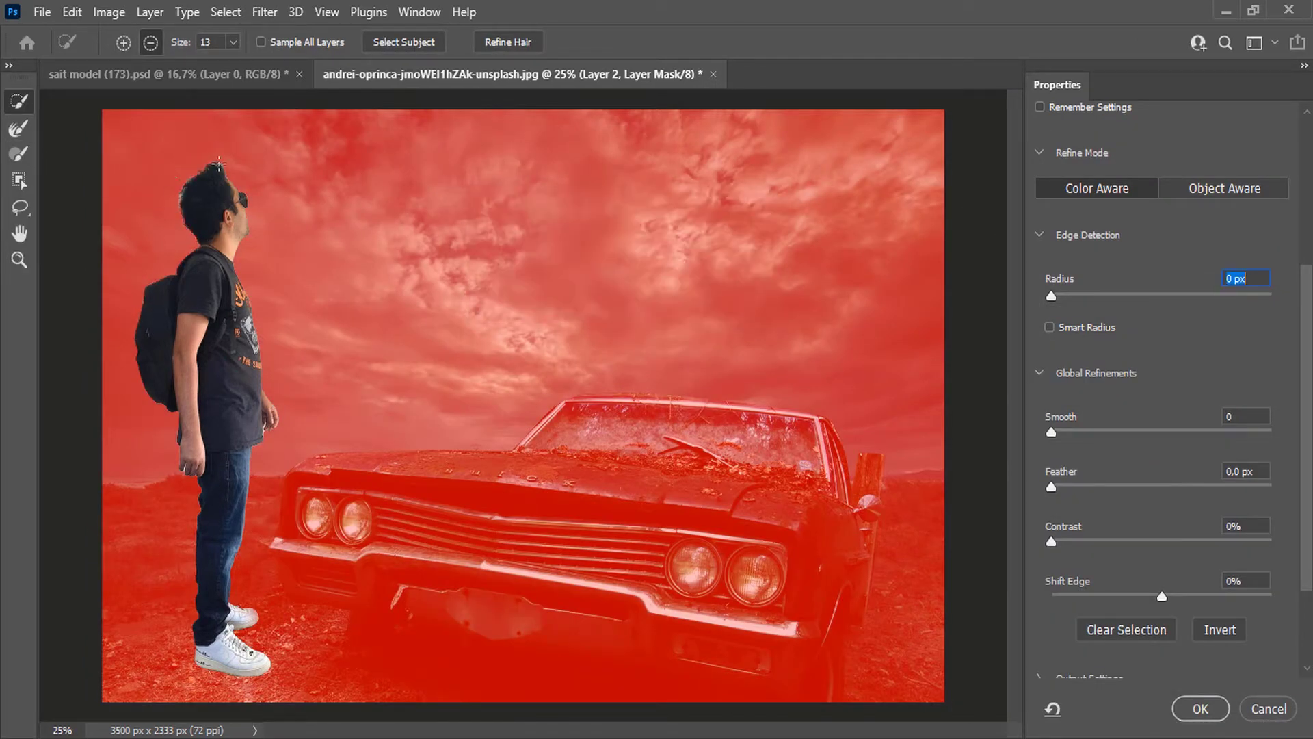
{"action": "left_click", "coordinate": [1200, 708]}
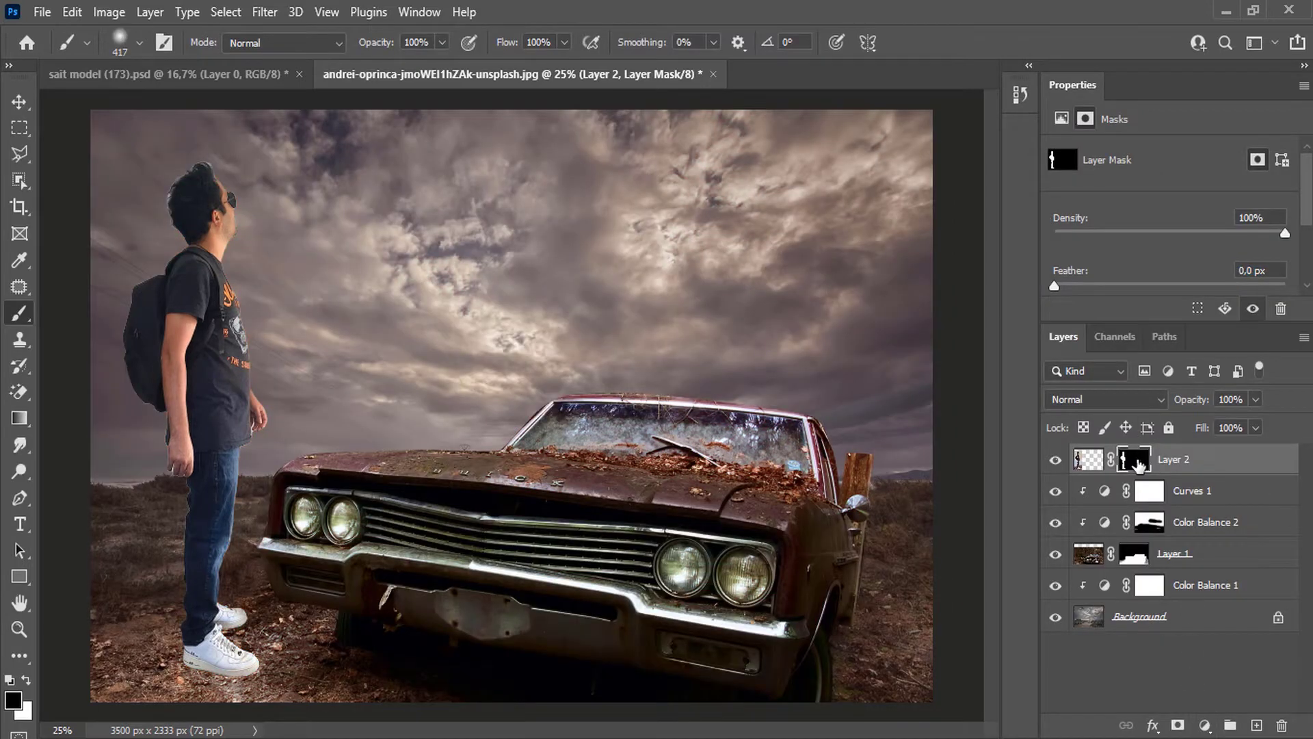
Open the man's layer mask in Select and Mask and subtract background fringe along the front of his hair with a 13 px brush.
{"action": "double_click", "coordinate": [1139, 465]}
{"action": "key", "text": "ctrl+space"}
{"action": "key", "text": "space"}
{"action": "left_click_drag", "start_coordinate": [183, 167], "coordinate": [253, 219]}
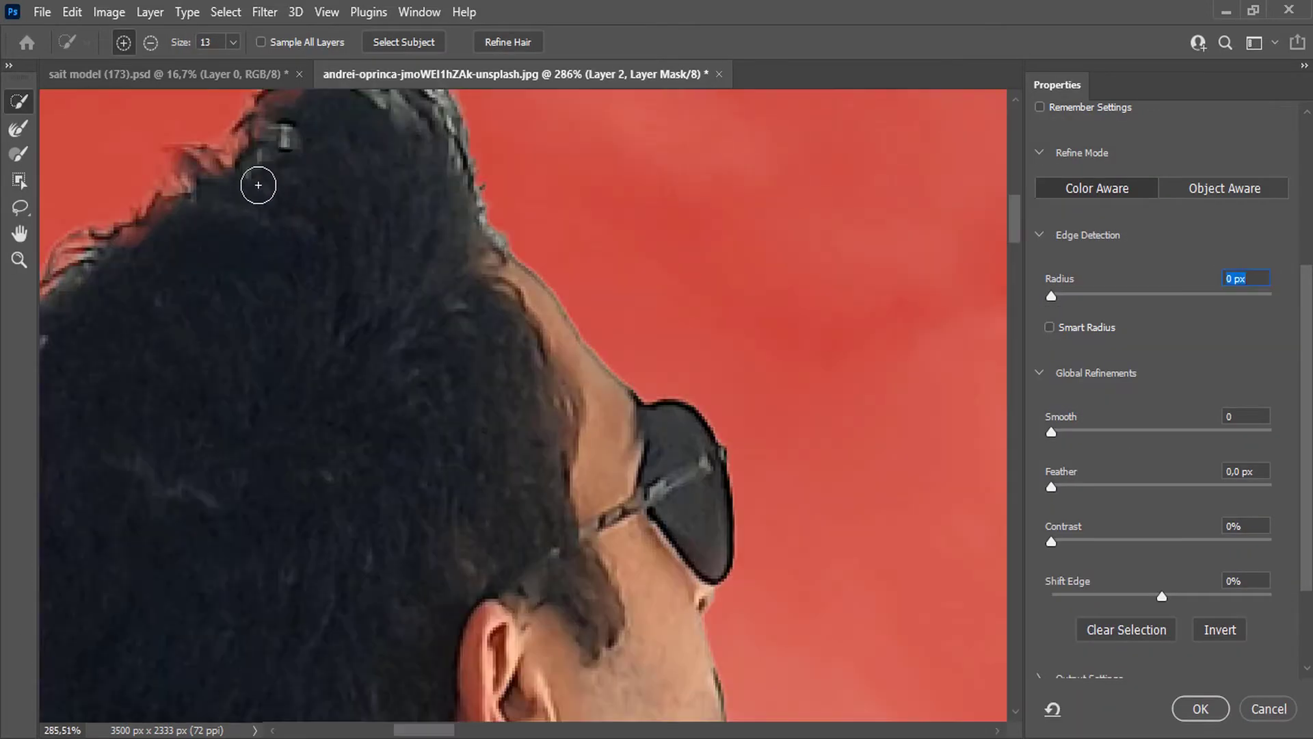
{"action": "mouse_move", "coordinate": [502, 231]}
{"action": "left_mouse_down"}
{"action": "mouse_move", "coordinate": [448, 104]}
{"action": "mouse_move", "coordinate": [489, 199]}
{"action": "mouse_move", "coordinate": [459, 138]}
{"action": "mouse_move", "coordinate": [522, 204]}
{"action": "mouse_move", "coordinate": [475, 103]}
{"action": "left_mouse_up"}
{"action": "left_click", "coordinate": [150, 43]}
{"action": "key", "text": "ctrl+z"}
{"action": "left_click_drag", "start_coordinate": [1015, 212], "coordinate": [1015, 192]}
{"action": "mouse_move", "coordinate": [463, 333]}
{"action": "left_mouse_down"}
{"action": "mouse_move", "coordinate": [395, 300]}
{"action": "mouse_move", "coordinate": [460, 355]}
{"action": "mouse_move", "coordinate": [513, 469]}
{"action": "mouse_move", "coordinate": [507, 428]}
{"action": "left_mouse_up"}
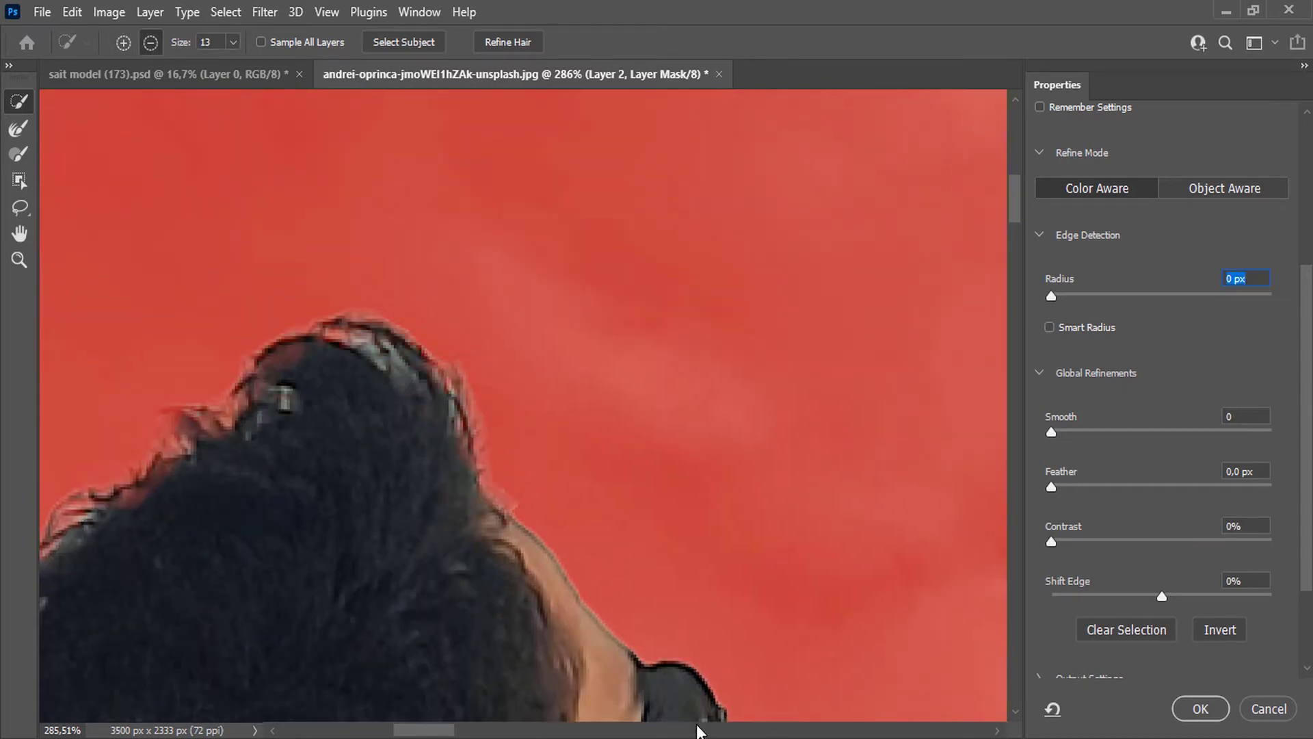
Subtract the remaining background along the back of the man's hair, then apply the mask refinement and view the whole image.
{"action": "left_click_drag", "start_coordinate": [434, 729], "coordinate": [421, 729]}
{"action": "left_click_drag", "start_coordinate": [1013, 213], "coordinate": [1013, 228]}
{"action": "left_click", "coordinate": [130, 519]}
{"action": "mouse_move", "coordinate": [152, 511]}
{"action": "left_mouse_down"}
{"action": "mouse_move", "coordinate": [167, 498]}
{"action": "mouse_move", "coordinate": [157, 544]}
{"action": "left_mouse_up"}
{"action": "left_click", "coordinate": [1198, 709]}
{"action": "right_click", "coordinate": [505, 291]}
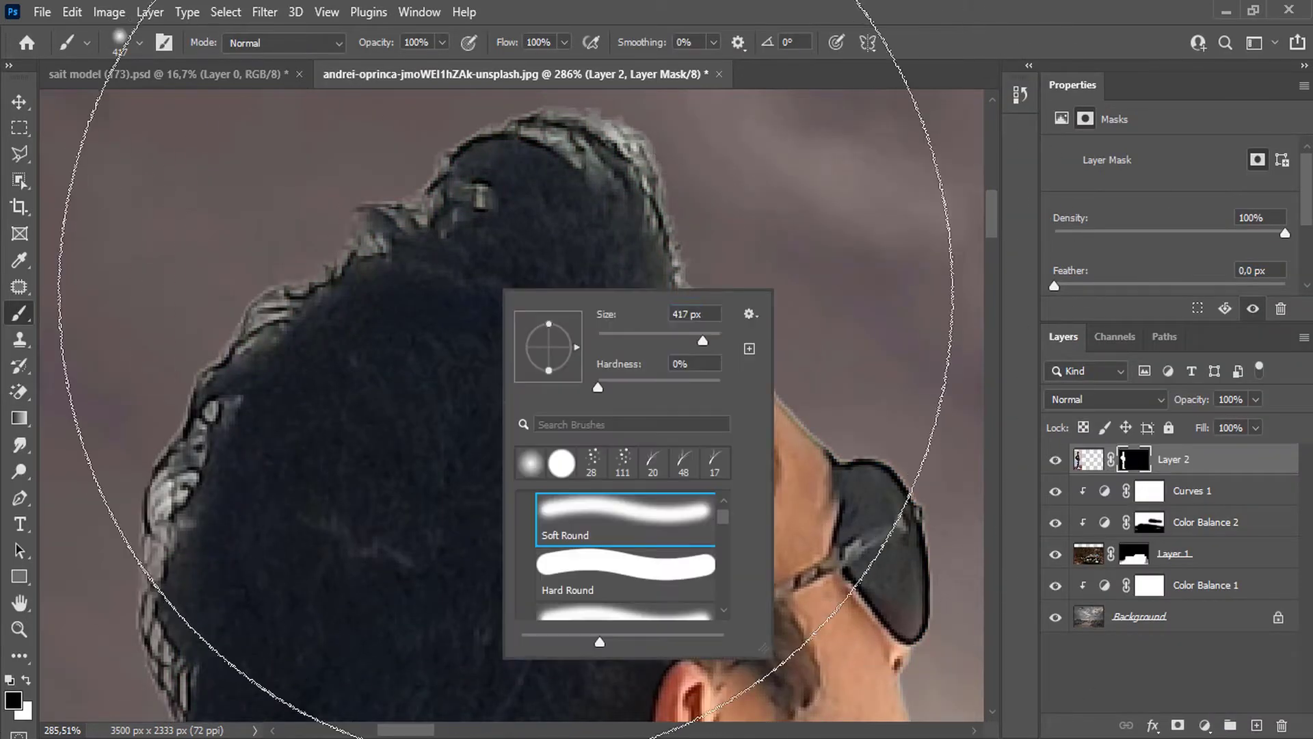
{"action": "key", "text": "Escape"}
{"action": "key", "text": "ctrl+0"}
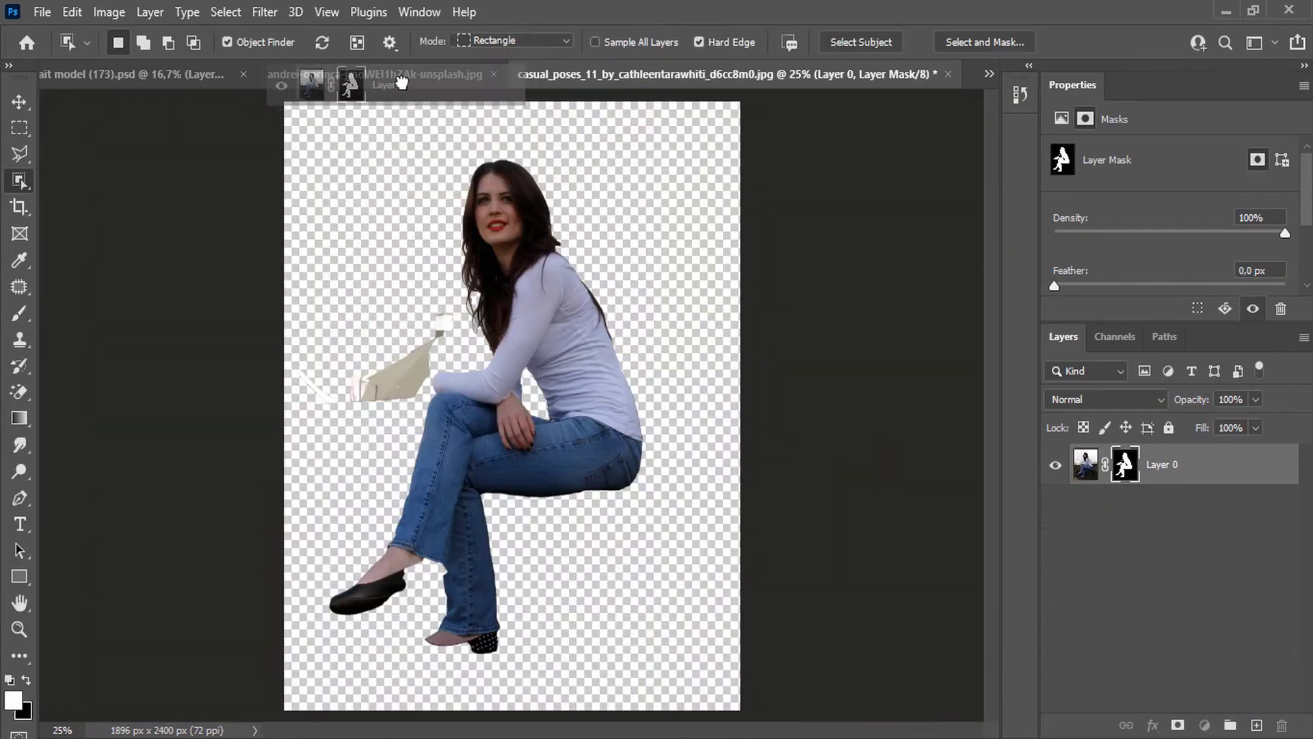
Copy the masked seated woman into the car composite, scale her proportionally to 83% and position her sitting on the hood.
{"action": "mouse_move", "coordinate": [1163, 465]}
{"action": "left_mouse_down"}
{"action": "mouse_move", "coordinate": [443, 259]}
{"action": "mouse_move", "coordinate": [533, 270]}
{"action": "mouse_move", "coordinate": [559, 383]}
{"action": "left_mouse_up"}
{"action": "left_click", "coordinate": [20, 102]}
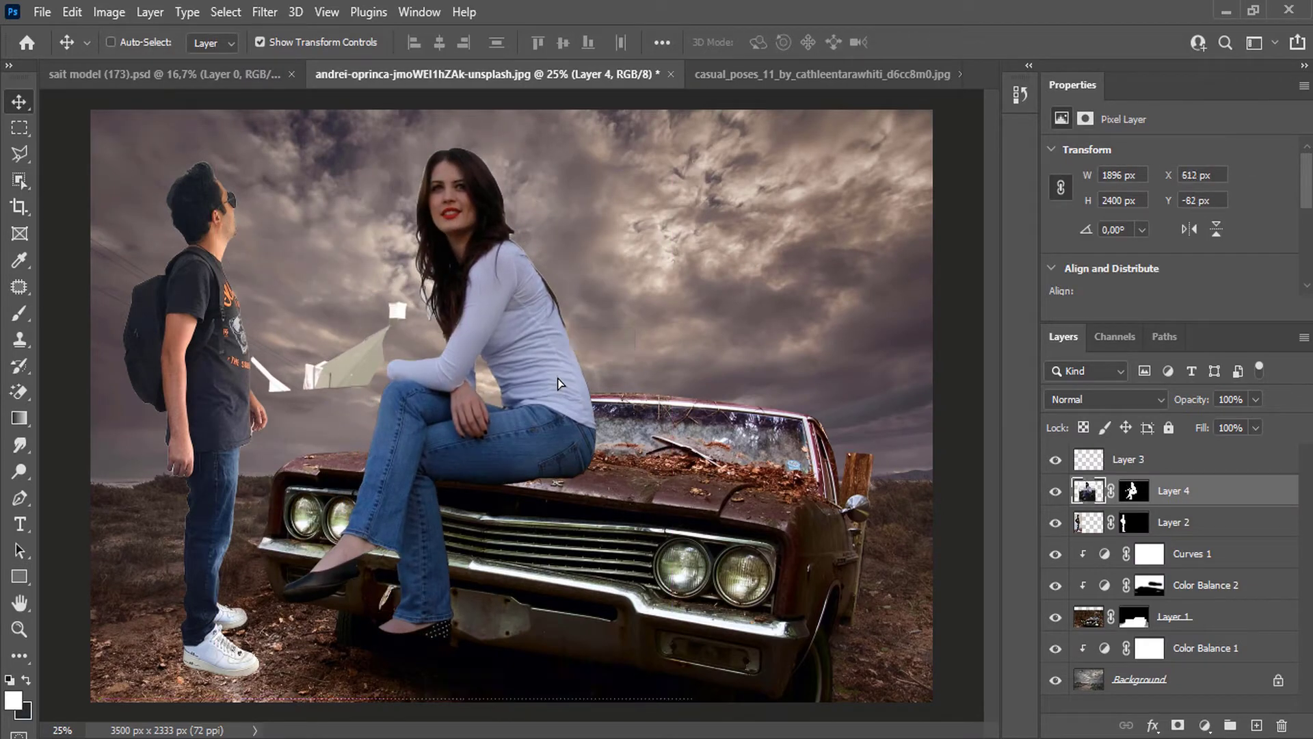
{"action": "key", "text": "ctrl+t"}
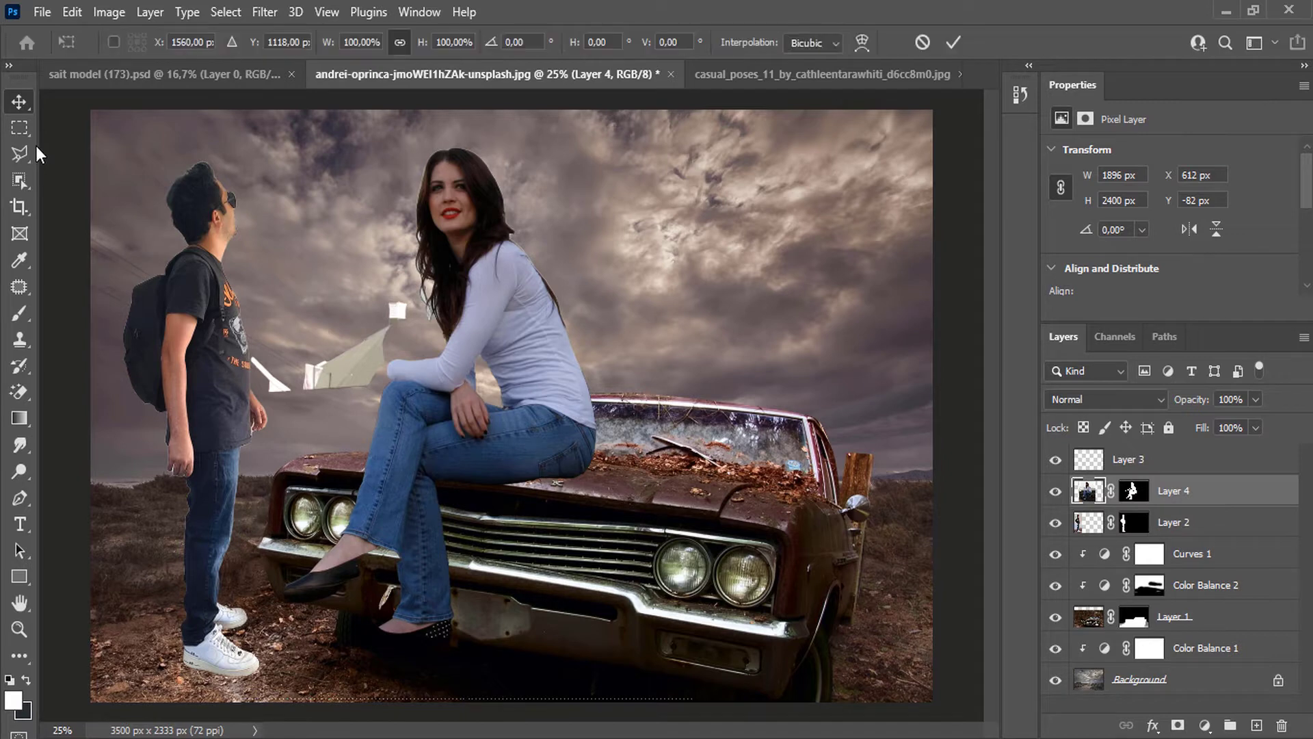
{"action": "left_click_drag", "start_coordinate": [328, 43], "coordinate": [353, 54]}
{"action": "left_click_drag", "start_coordinate": [486, 290], "coordinate": [483, 309]}
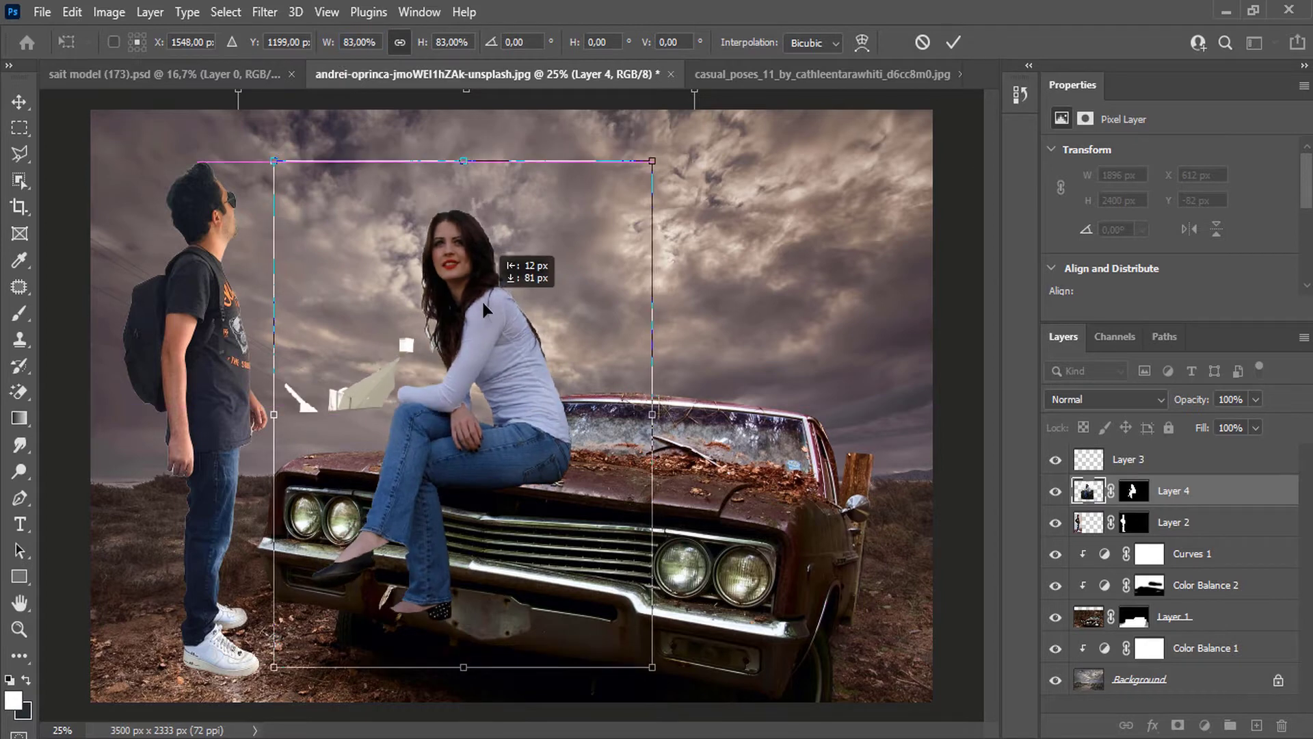
{"action": "key", "text": "Return"}
Paint black on the woman's layer mask with a Hard Round brush, enlarged from 28 to 59 px, over the leftover fragments beside her.
{"action": "left_click", "coordinate": [1134, 490]}
{"action": "key", "text": "b"}
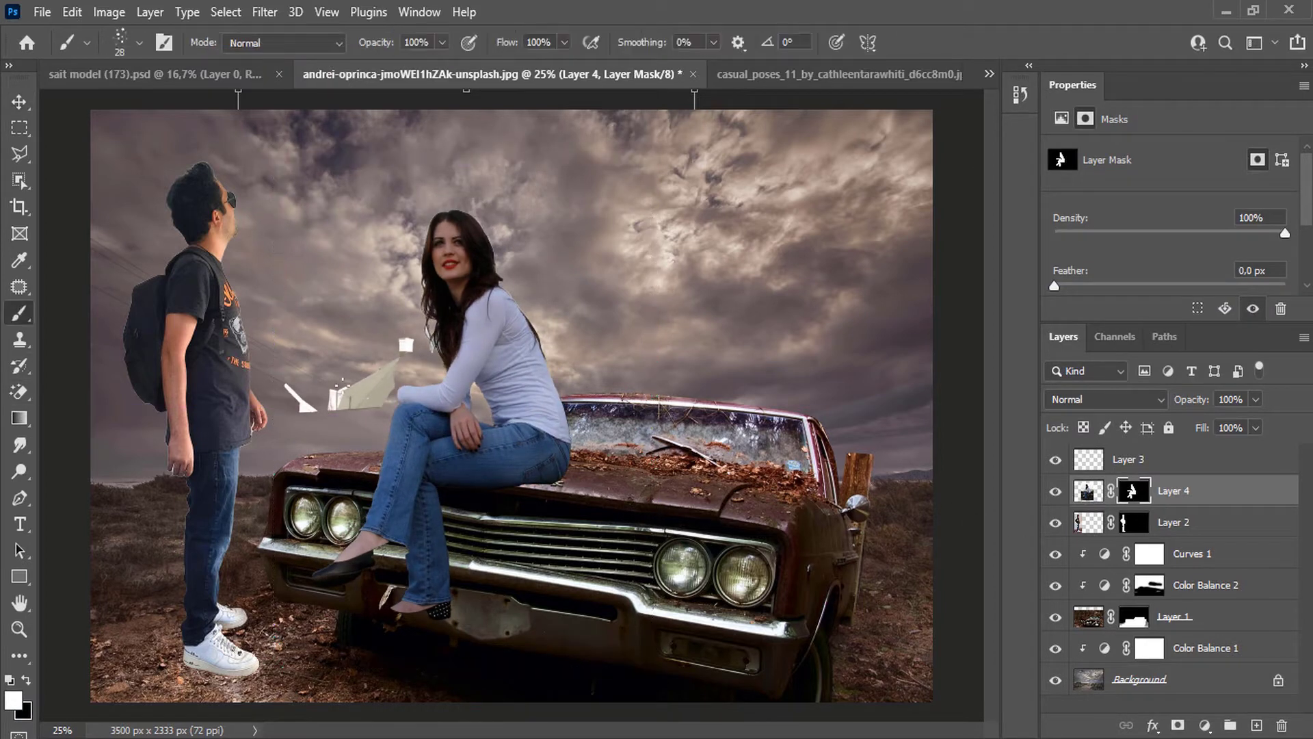
{"action": "right_click", "coordinate": [339, 399]}
{"action": "double_click", "coordinate": [458, 551]}
{"action": "left_click", "coordinate": [26, 680]}
{"action": "scroll", "coordinate": [364, 405], "scroll_direction": "up", "scroll_amount": 3}
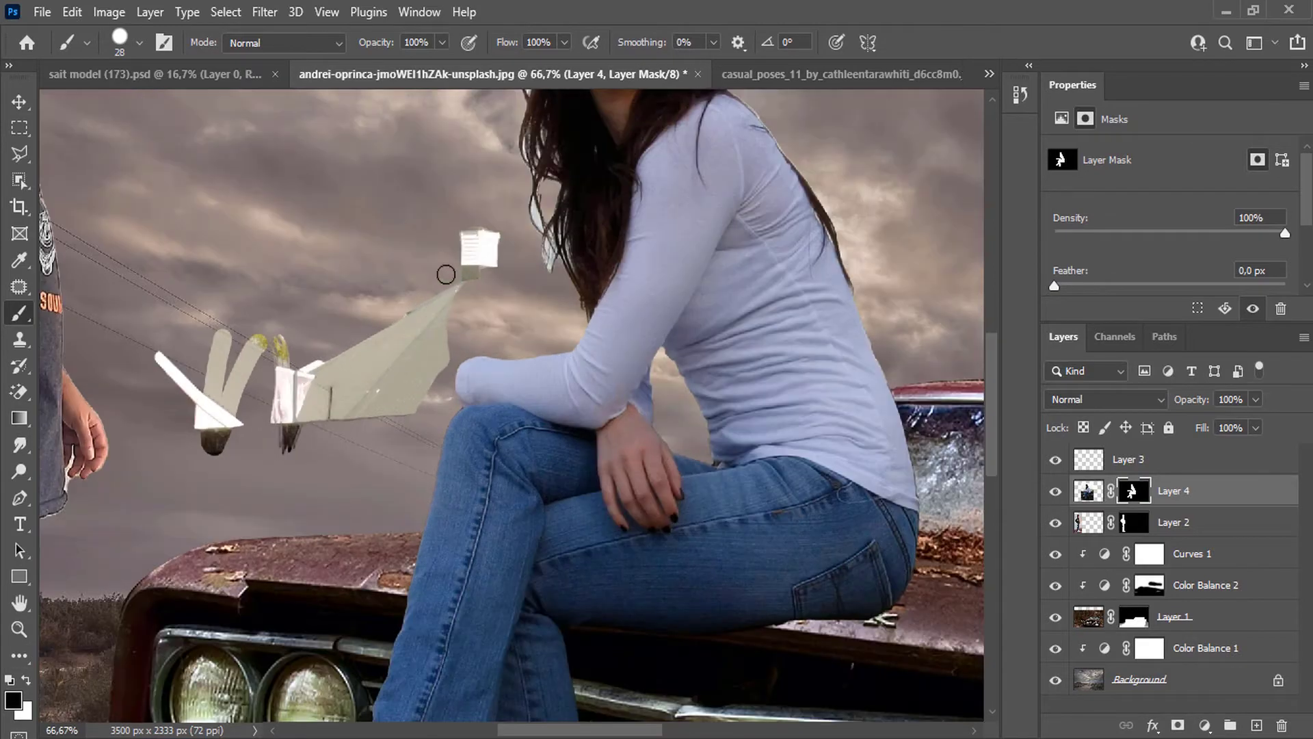
{"action": "left_click_drag", "start_coordinate": [423, 354], "coordinate": [402, 398]}
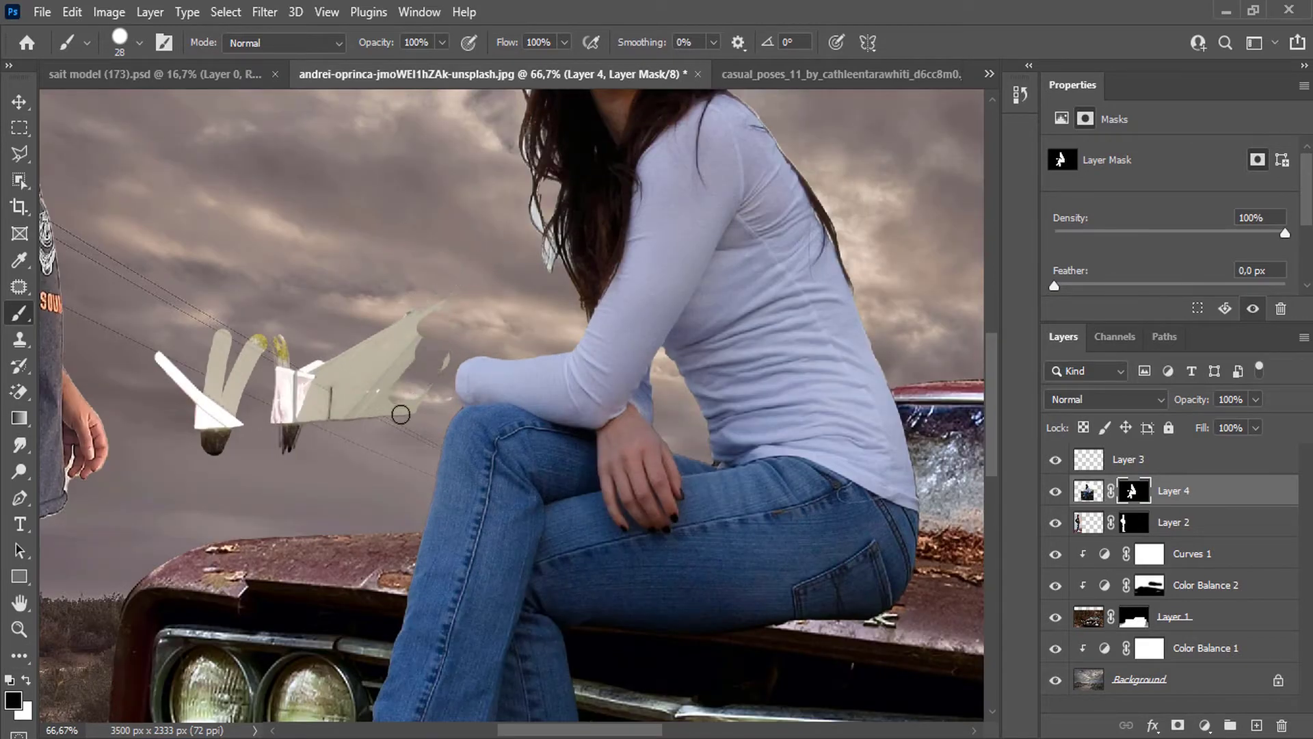
{"action": "right_click", "coordinate": [402, 415]}
{"action": "left_click_drag", "start_coordinate": [519, 422], "coordinate": [537, 422]}
{"action": "mouse_move", "coordinate": [247, 340]}
{"action": "left_mouse_down"}
{"action": "mouse_move", "coordinate": [182, 370]}
{"action": "mouse_move", "coordinate": [321, 382]}
{"action": "mouse_move", "coordinate": [449, 292]}
{"action": "mouse_move", "coordinate": [288, 458]}
{"action": "left_mouse_up"}
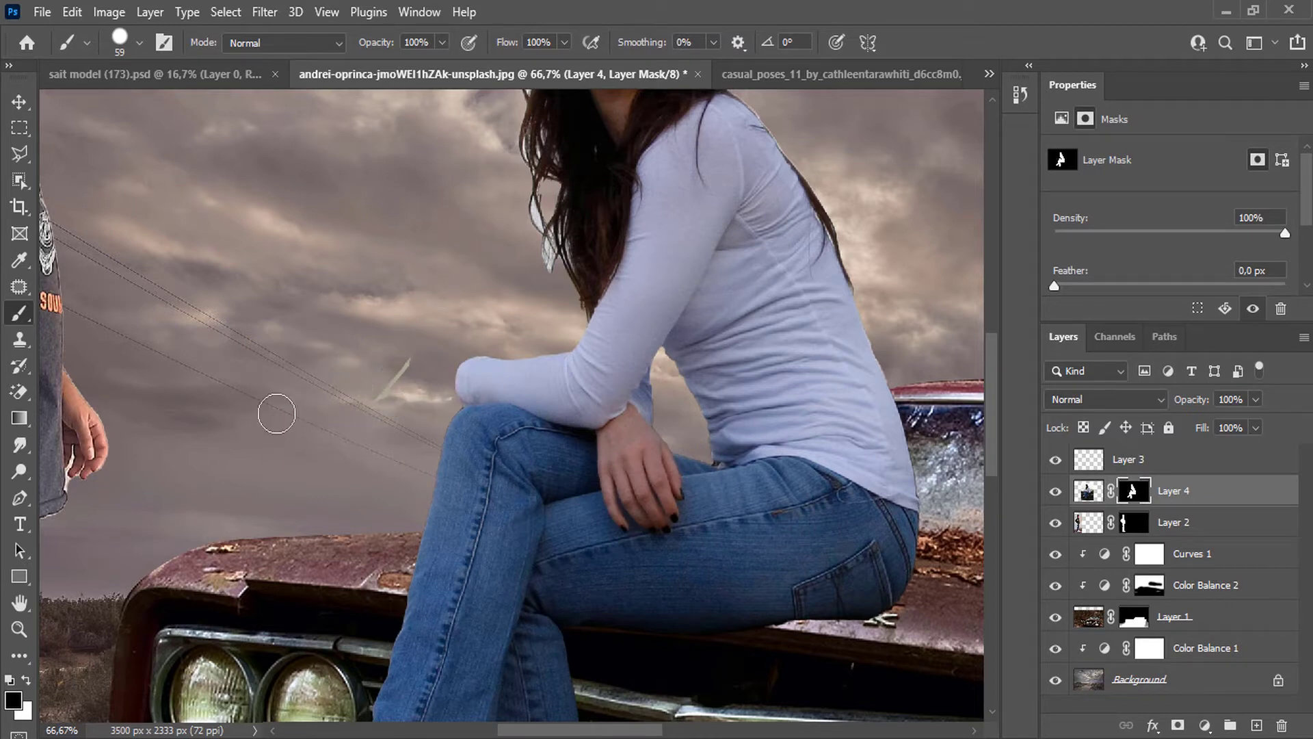
Paint white on the woman's layer mask with the 59 px brush to restore her far hand, both shoes and the edge of her back.
{"action": "mouse_move", "coordinate": [459, 394]}
{"action": "left_mouse_down"}
{"action": "mouse_move", "coordinate": [442, 383]}
{"action": "mouse_move", "coordinate": [411, 466]}
{"action": "mouse_move", "coordinate": [418, 519]}
{"action": "left_mouse_up"}
{"action": "scroll", "coordinate": [483, 516], "scroll_direction": "down", "scroll_amount": 5}
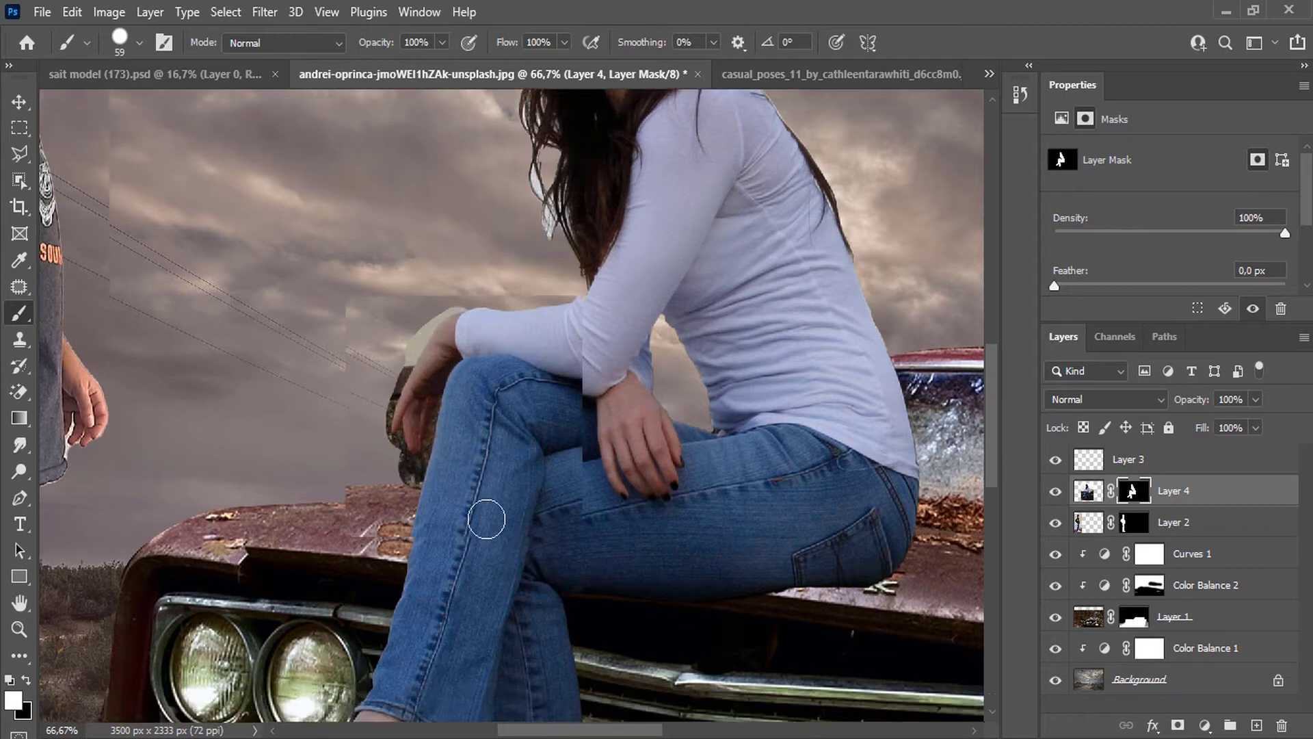
{"action": "mouse_move", "coordinate": [355, 602]}
{"action": "left_mouse_down"}
{"action": "mouse_move", "coordinate": [461, 519]}
{"action": "mouse_move", "coordinate": [416, 564]}
{"action": "left_mouse_up"}
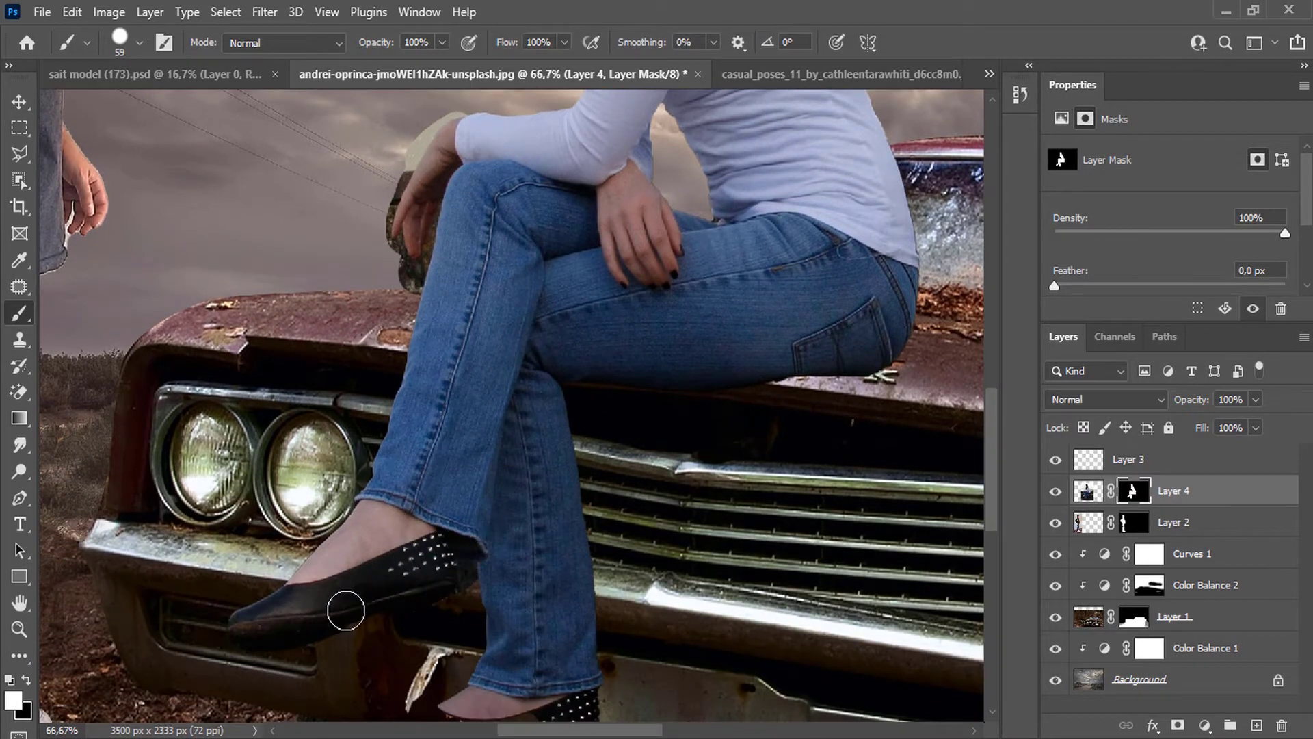
{"action": "scroll", "coordinate": [461, 584], "scroll_direction": "down", "scroll_amount": 2}
{"action": "mouse_move", "coordinate": [527, 637]}
{"action": "left_mouse_down"}
{"action": "mouse_move", "coordinate": [433, 639]}
{"action": "mouse_move", "coordinate": [424, 657]}
{"action": "mouse_move", "coordinate": [412, 633]}
{"action": "mouse_move", "coordinate": [533, 639]}
{"action": "mouse_move", "coordinate": [588, 622]}
{"action": "left_mouse_up"}
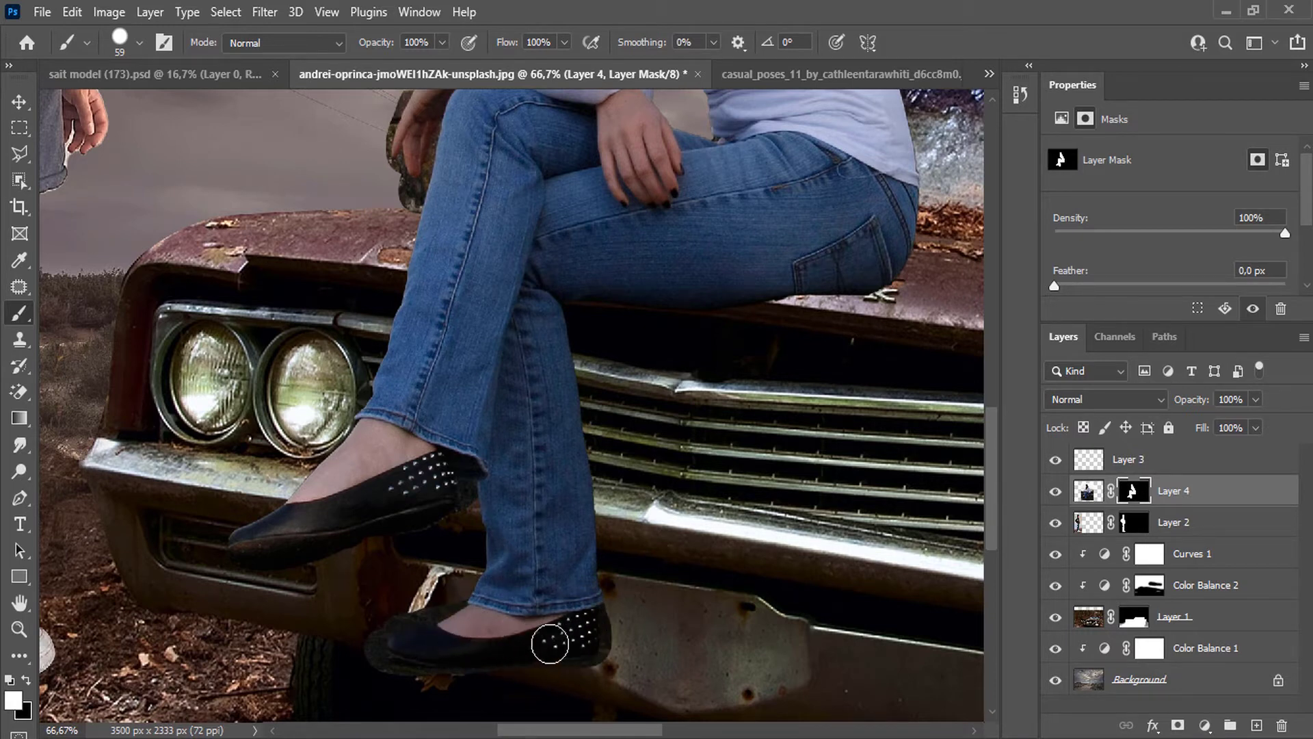
{"action": "scroll", "coordinate": [362, 535], "scroll_direction": "up", "scroll_amount": 10}
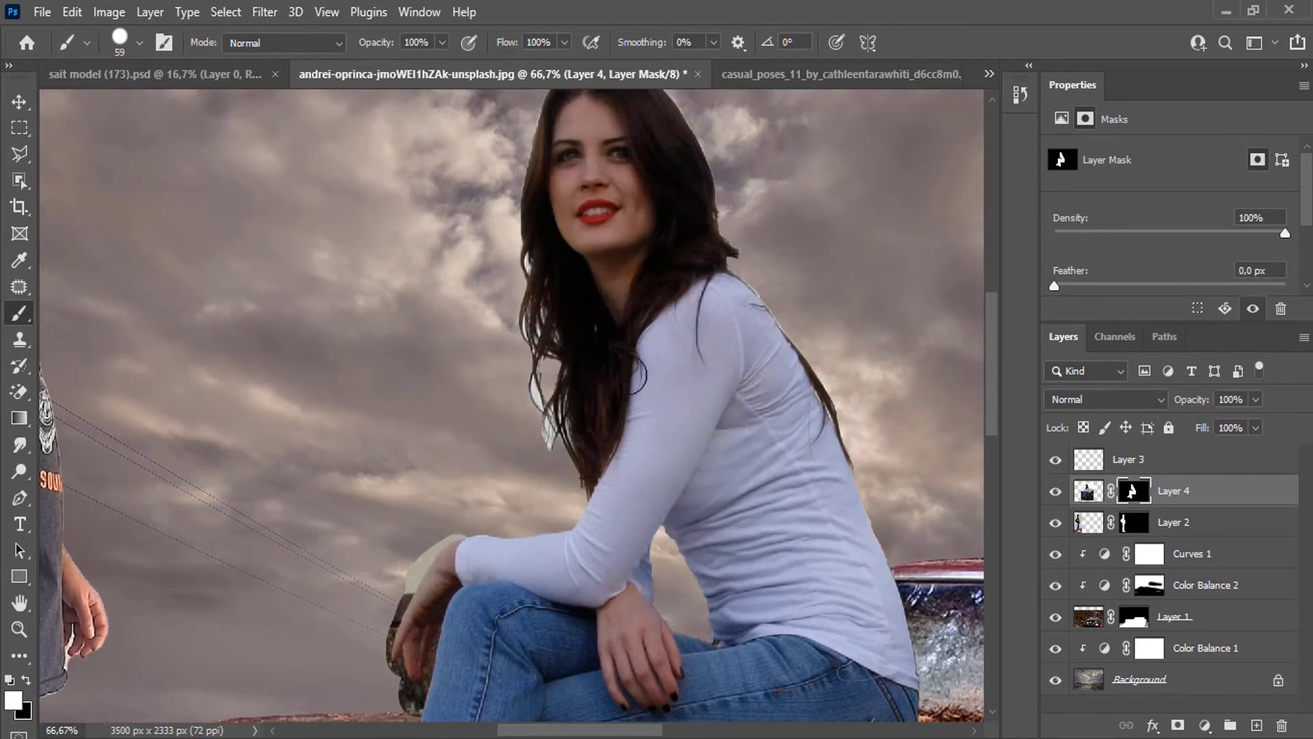
{"action": "mouse_move", "coordinate": [773, 322]}
{"action": "left_mouse_down"}
{"action": "mouse_move", "coordinate": [829, 410]}
{"action": "mouse_move", "coordinate": [878, 558]}
{"action": "left_mouse_up"}
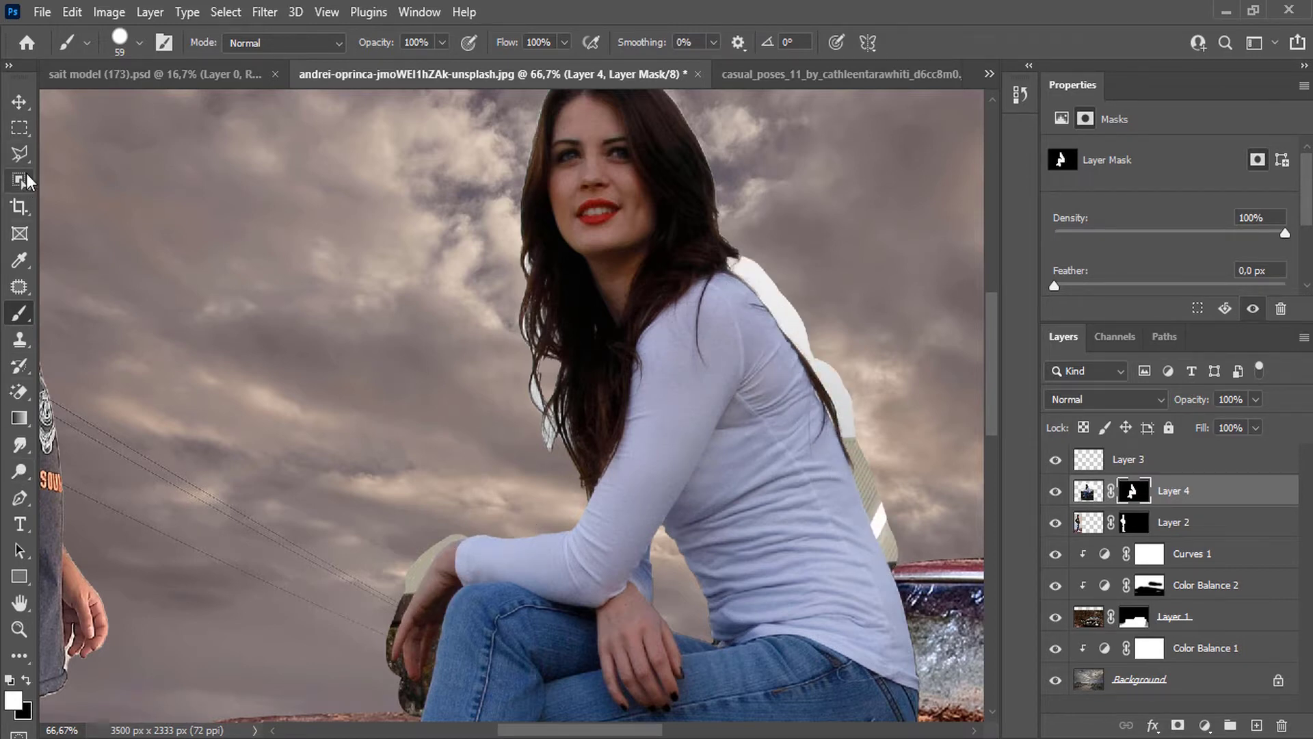
Draw a closed Pen path along the woman's sleeve, hanging hand, fingers and knee, looping around the background, and convert it to a selection.
{"action": "left_click", "coordinate": [19, 497]}
{"action": "scroll", "coordinate": [425, 636], "scroll_direction": "up", "scroll_amount": 5}
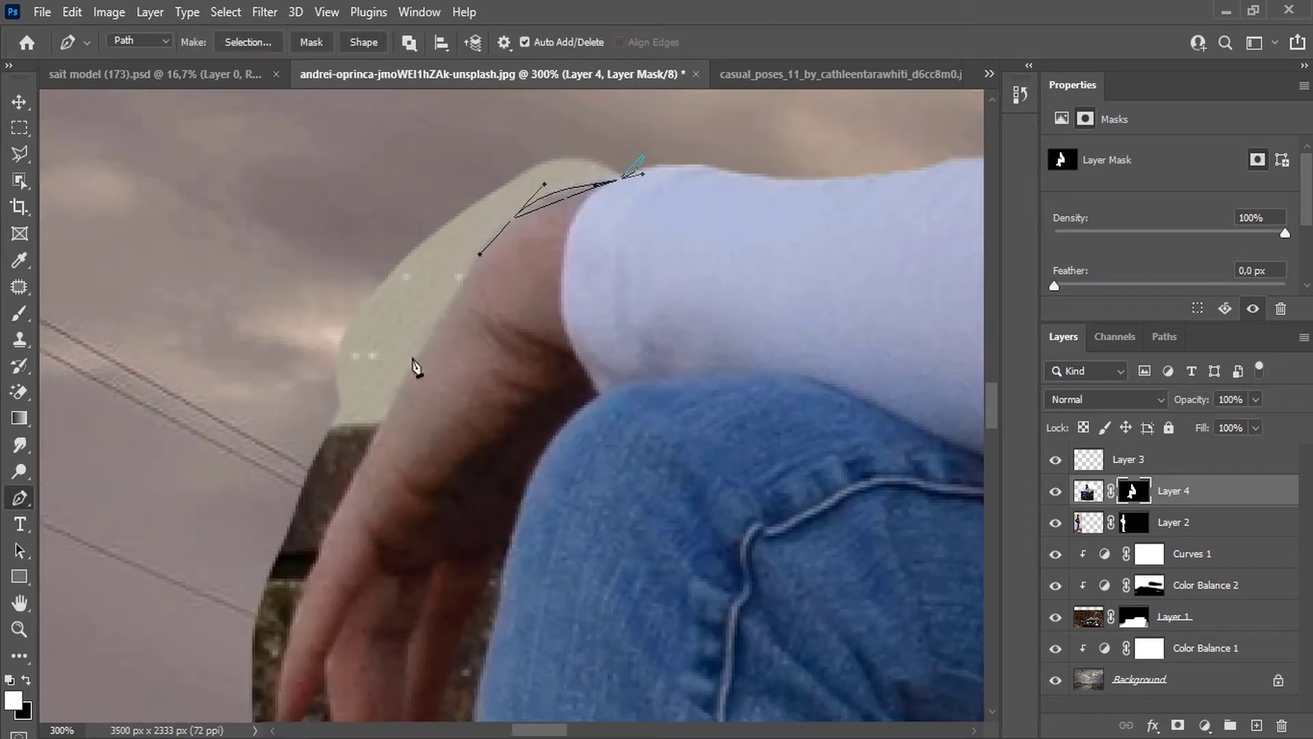
{"action": "left_click", "coordinate": [349, 486]}
{"action": "scroll", "coordinate": [291, 467], "scroll_direction": "down", "scroll_amount": 3}
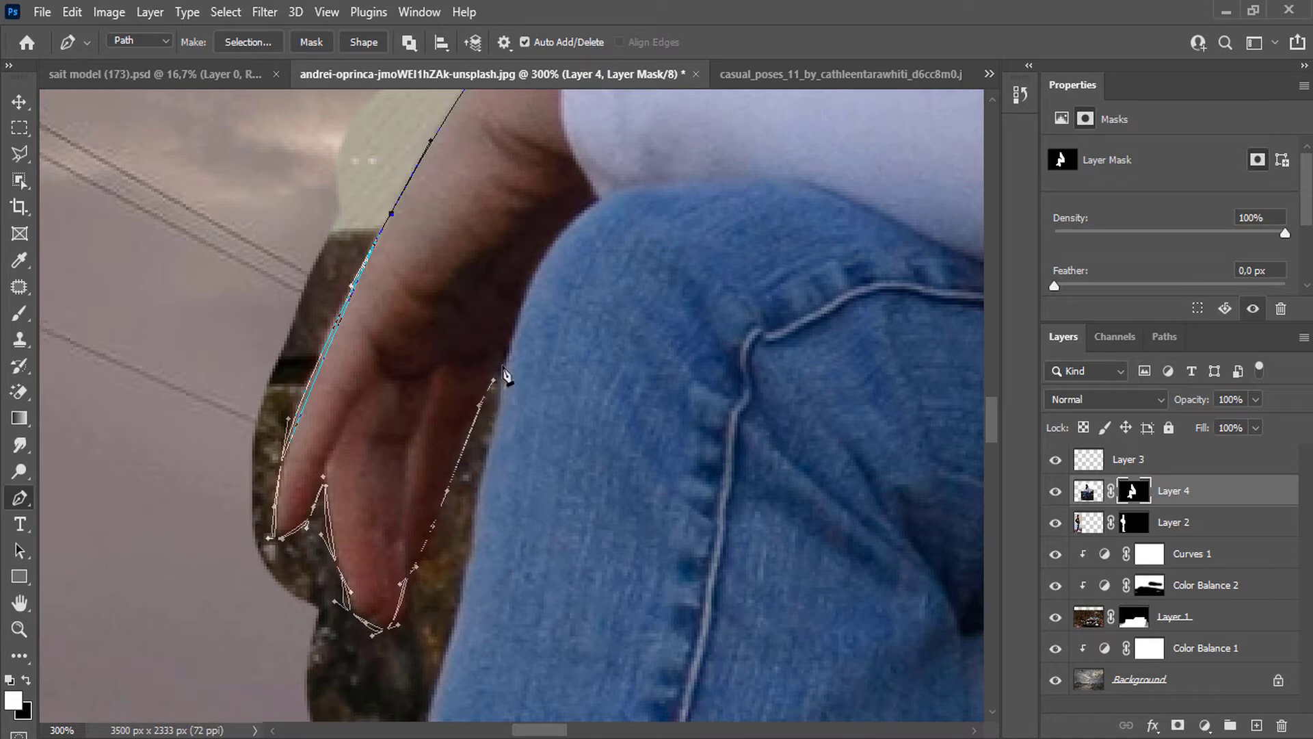
{"action": "left_click", "coordinate": [451, 642]}
{"action": "scroll", "coordinate": [418, 629], "scroll_direction": "down", "scroll_amount": 3}
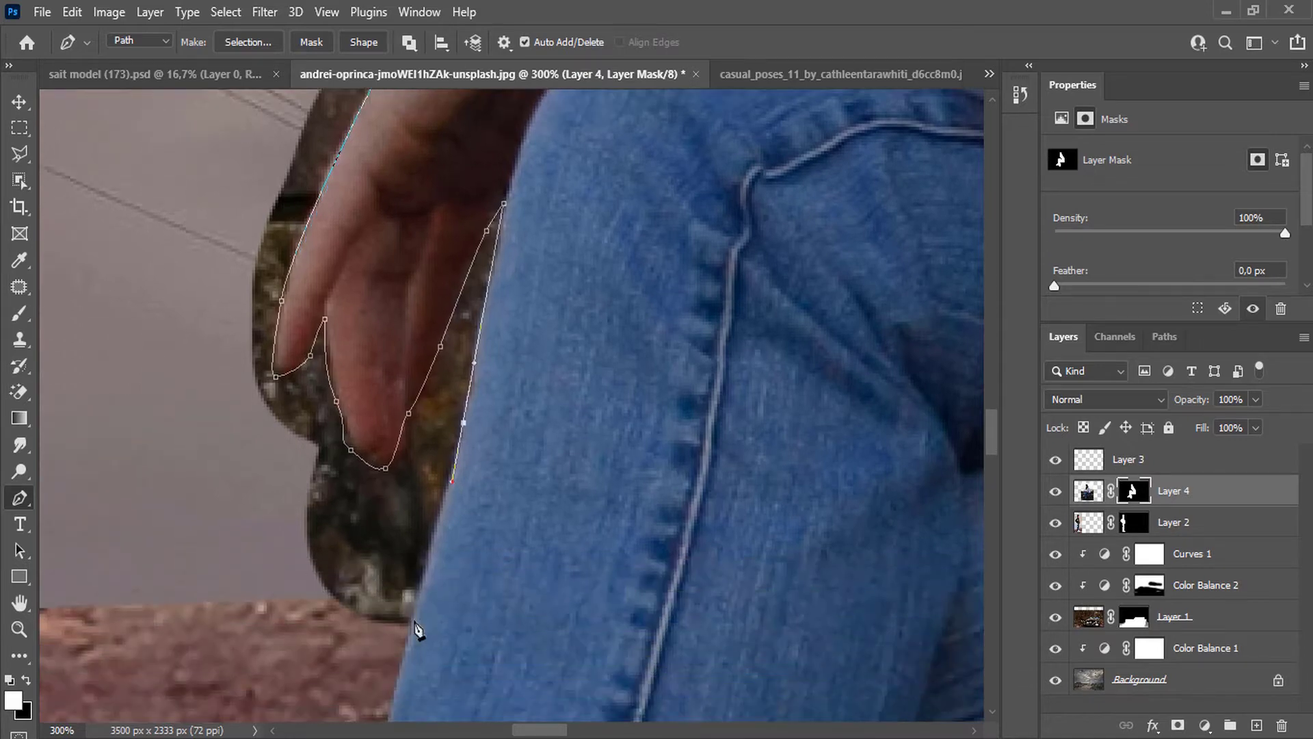
{"action": "left_click_drag", "start_coordinate": [140, 535], "coordinate": [112, 391]}
{"action": "left_click_drag", "start_coordinate": [303, 148], "coordinate": [258, 499]}
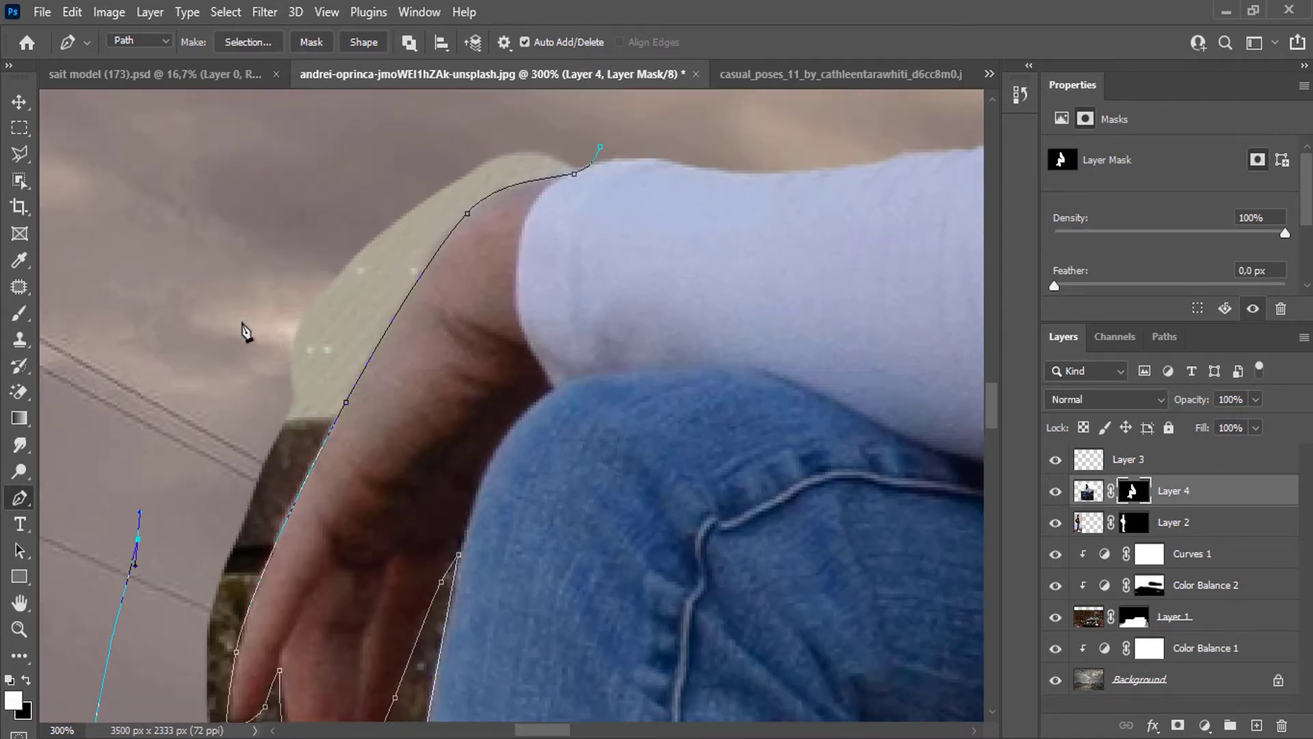
{"action": "right_click", "coordinate": [603, 149]}
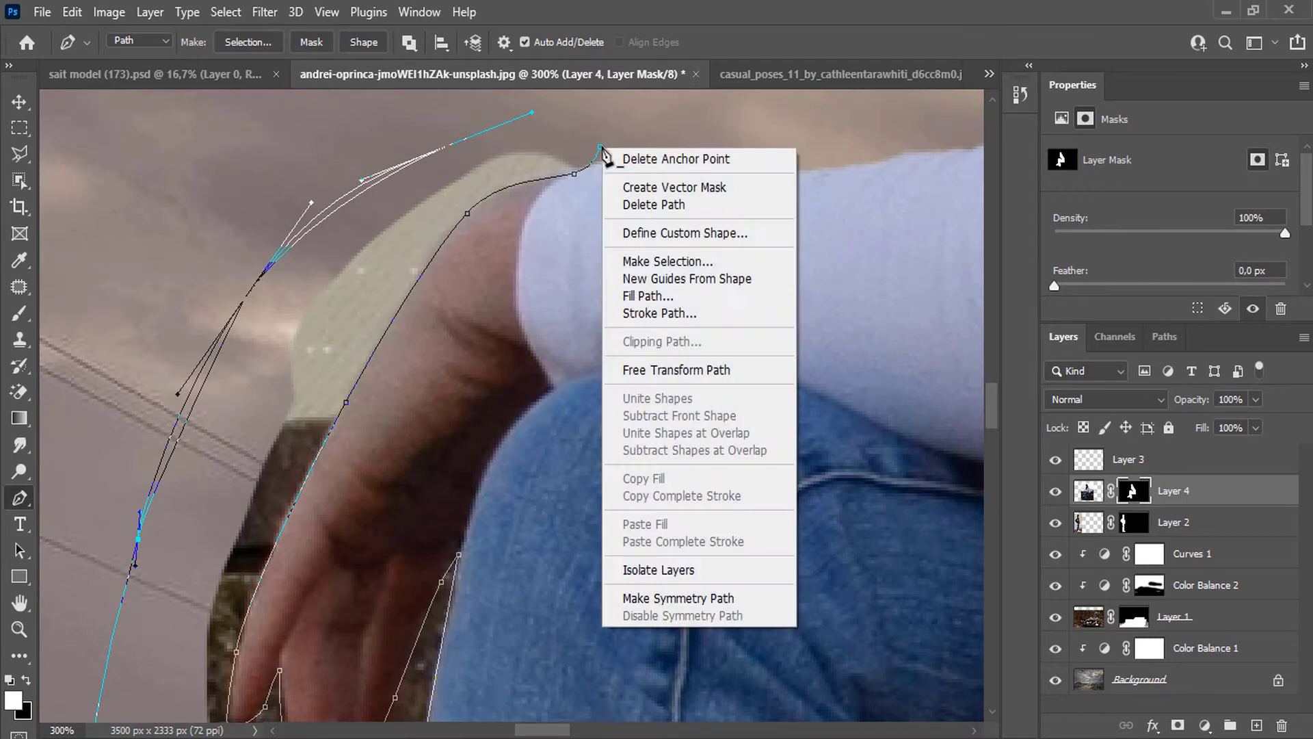
{"action": "left_click", "coordinate": [673, 269]}
{"action": "key", "text": "Return"}
Paint black on the woman's mask inside the selection to hide the background around her hanging hand, then deselect.
{"action": "key", "text": "b"}
{"action": "mouse_move", "coordinate": [272, 294]}
{"action": "left_mouse_down"}
{"action": "mouse_move", "coordinate": [346, 342]}
{"action": "mouse_move", "coordinate": [516, 219]}
{"action": "left_mouse_up"}
{"action": "key", "text": "x"}
{"action": "mouse_move", "coordinate": [291, 526]}
{"action": "left_mouse_down"}
{"action": "mouse_move", "coordinate": [297, 397]}
{"action": "mouse_move", "coordinate": [241, 700]}
{"action": "mouse_move", "coordinate": [366, 558]}
{"action": "mouse_move", "coordinate": [430, 190]}
{"action": "left_mouse_up"}
{"action": "left_click_drag", "start_coordinate": [424, 493], "coordinate": [402, 384]}
{"action": "key", "text": "ctrl+d"}
{"action": "key", "text": "m"}
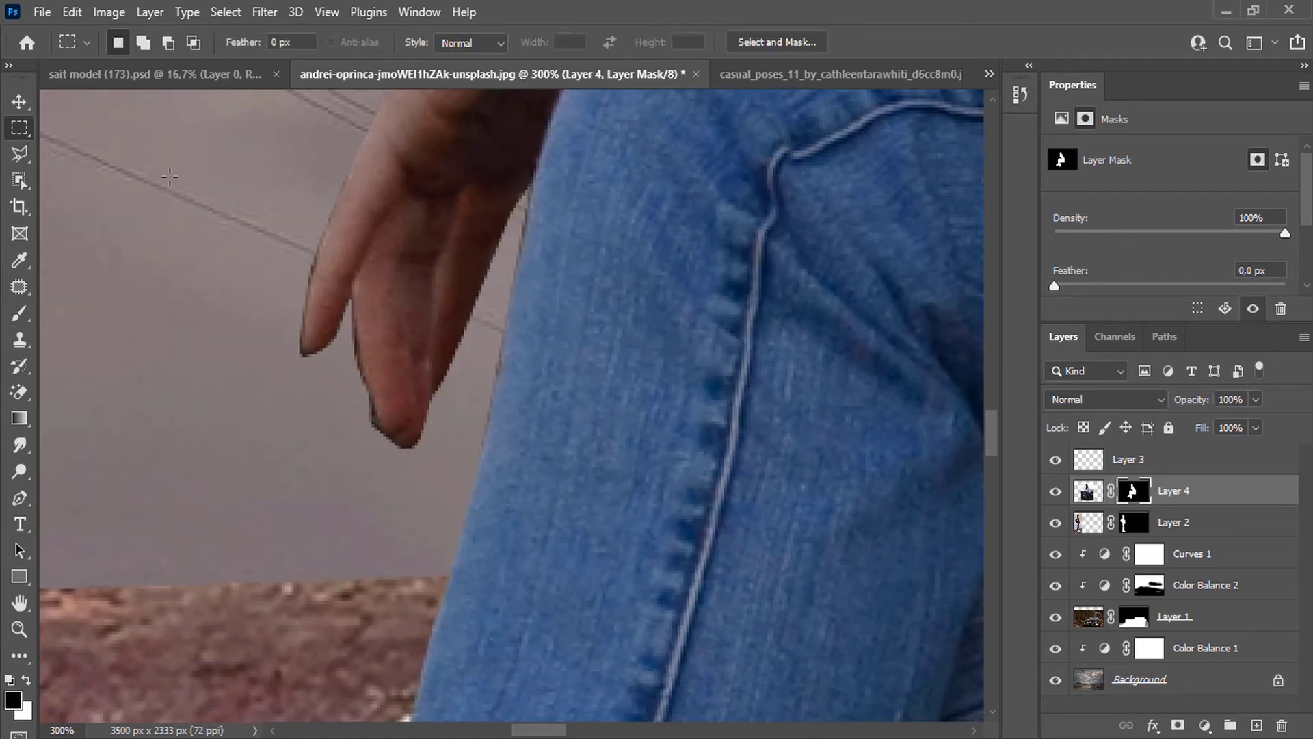
Draw a closed Pen path down the woman's back and around the leftover background behind it, and convert it to a selection.
{"action": "scroll", "coordinate": [205, 224], "scroll_direction": "down", "scroll_amount": 3}
{"action": "left_click_drag", "start_coordinate": [441, 623], "coordinate": [457, 704]}
{"action": "left_click_drag", "start_coordinate": [661, 230], "coordinate": [497, 496]}
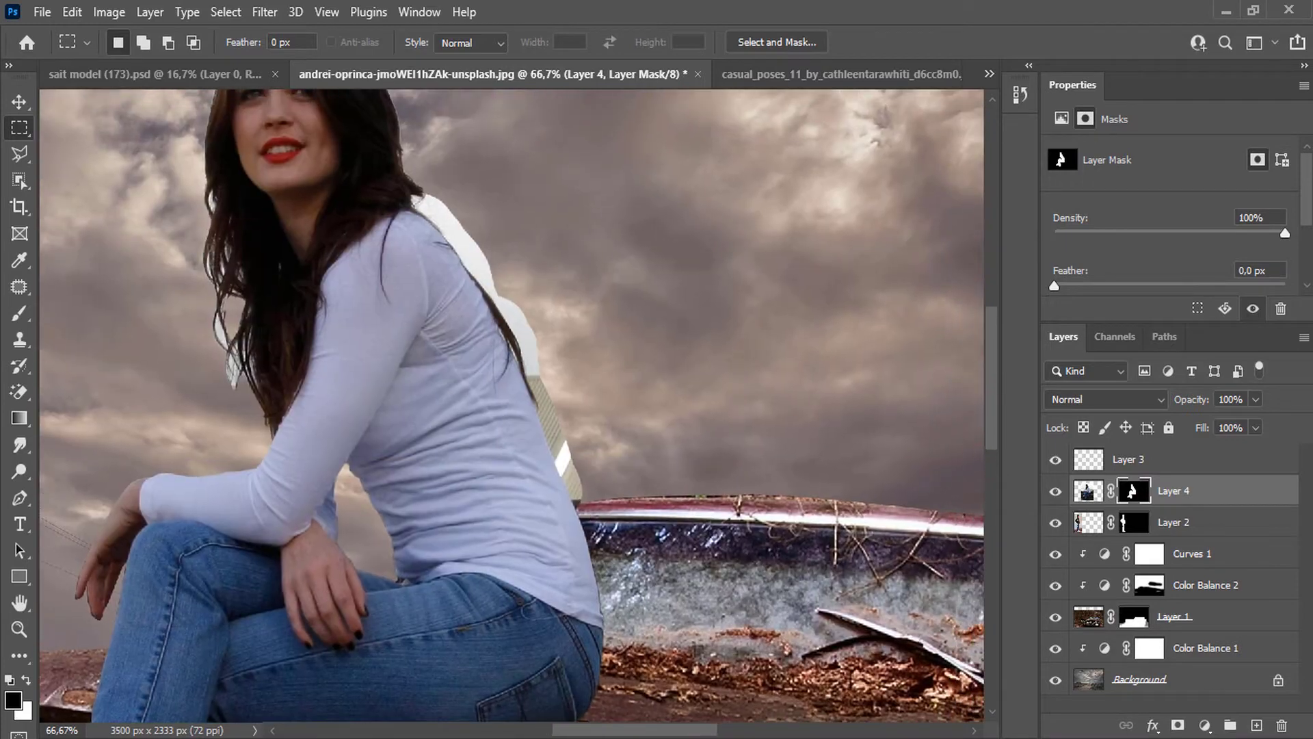
{"action": "left_click", "coordinate": [19, 498]}
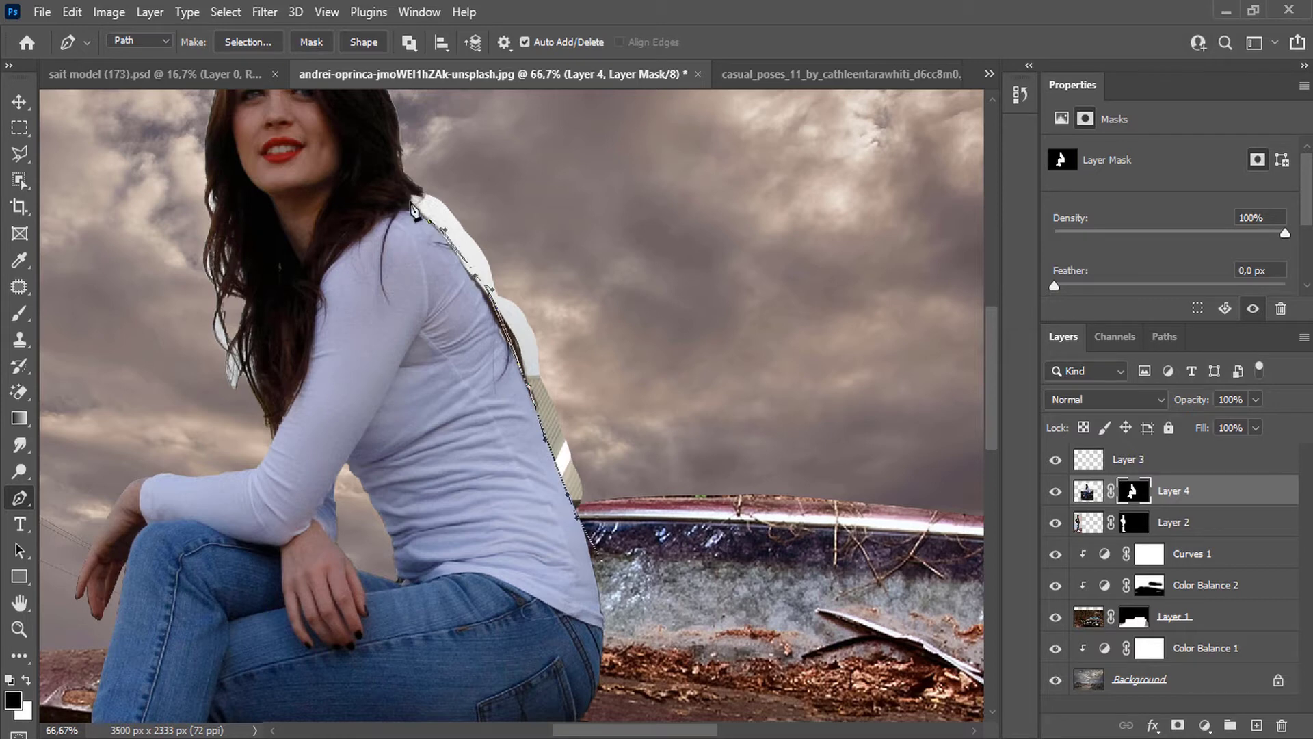
{"action": "left_click_drag", "start_coordinate": [407, 164], "coordinate": [429, 143]}
{"action": "left_click_drag", "start_coordinate": [553, 160], "coordinate": [626, 197]}
{"action": "left_click_drag", "start_coordinate": [718, 357], "coordinate": [731, 422]}
{"action": "left_click_drag", "start_coordinate": [686, 557], "coordinate": [668, 608]}
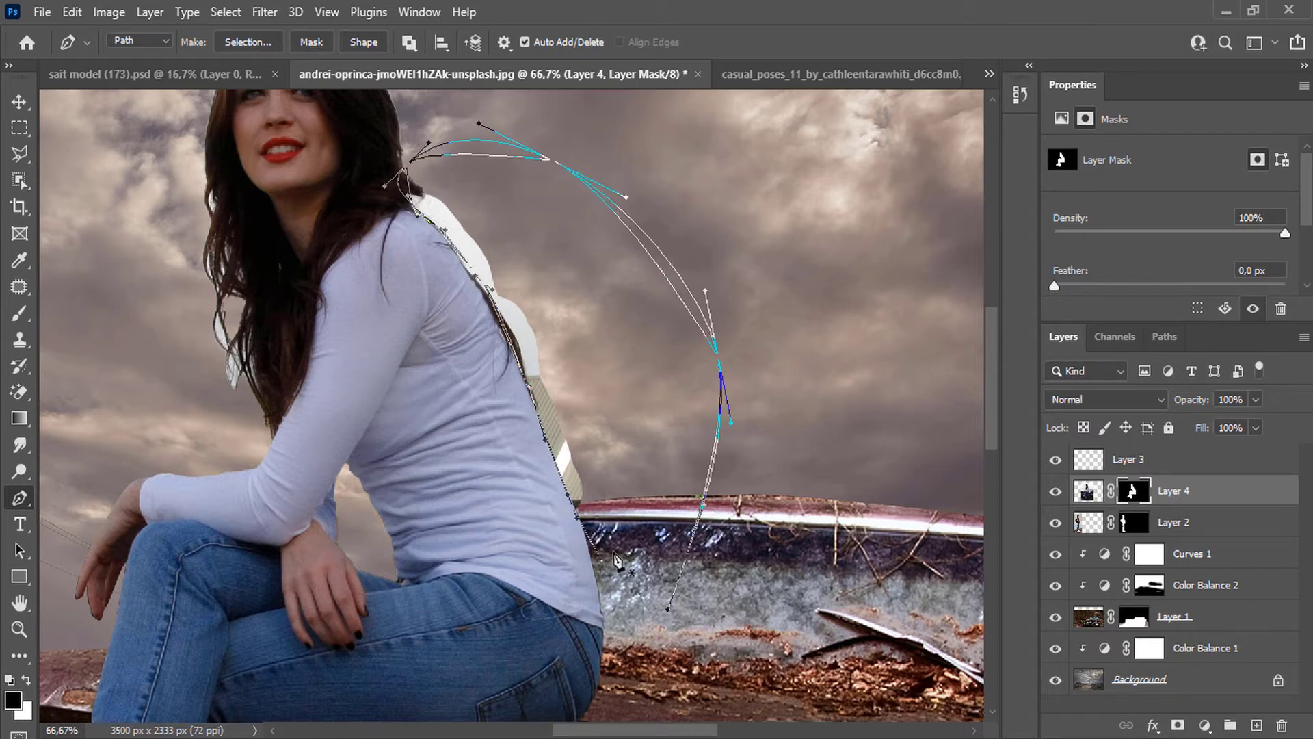
{"action": "right_click", "coordinate": [617, 561]}
{"action": "left_click", "coordinate": [684, 188]}
{"action": "left_click", "coordinate": [753, 178]}
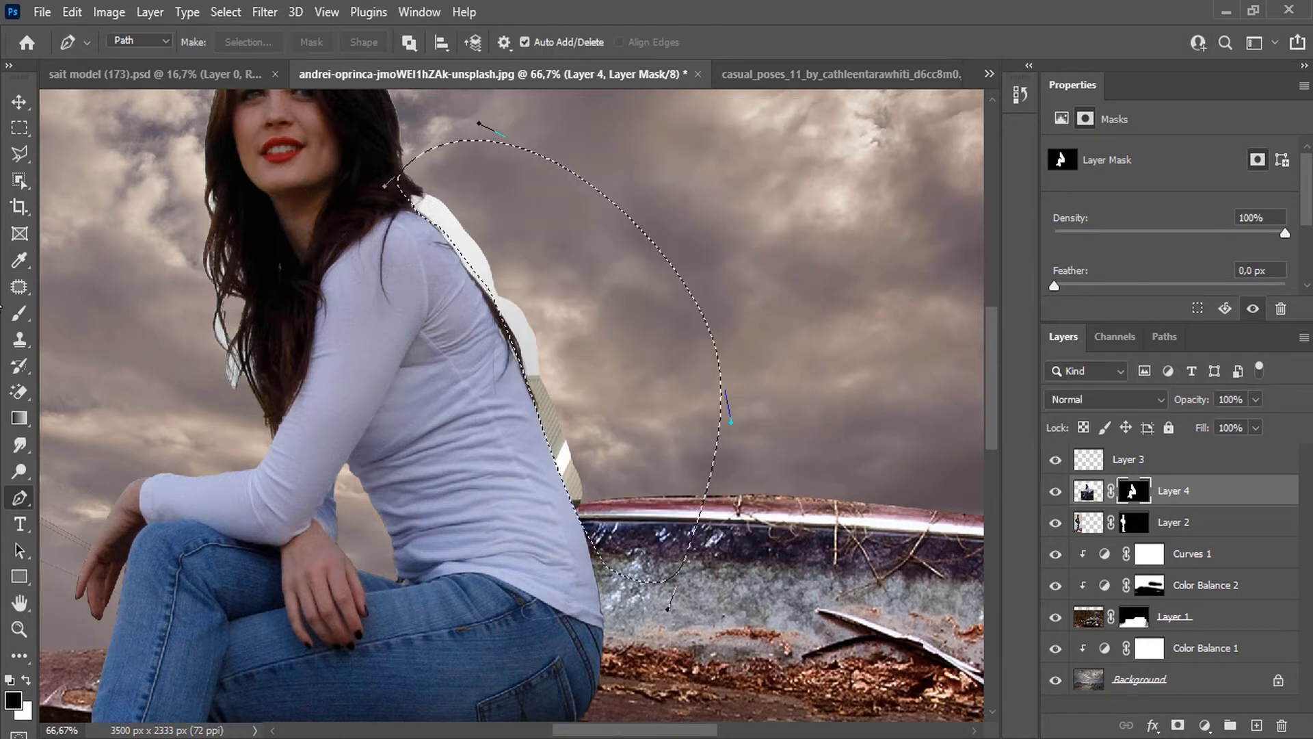
Paint black on the woman's mask inside the selection to hide the leftover background behind her back, then deselect.
{"action": "left_click", "coordinate": [20, 313]}
{"action": "mouse_move", "coordinate": [553, 394]}
{"action": "left_mouse_down"}
{"action": "mouse_move", "coordinate": [540, 458]}
{"action": "mouse_move", "coordinate": [335, 163]}
{"action": "mouse_move", "coordinate": [489, 284]}
{"action": "left_mouse_up"}
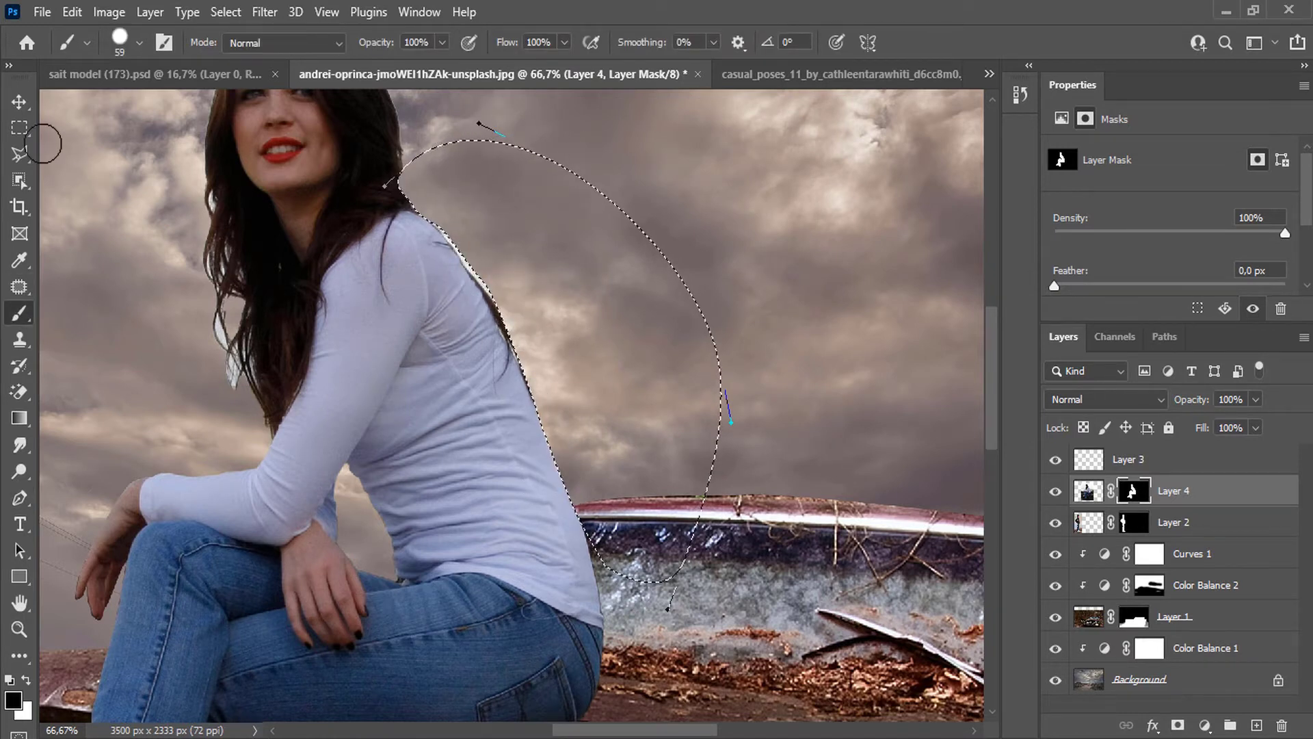
{"action": "left_click", "coordinate": [19, 128]}
{"action": "left_click", "coordinate": [181, 181]}
Open the woman's Layer 4 mask in the Select and Mask workspace.
{"action": "left_click", "coordinate": [418, 408], "text": "ctrl+alt"}
{"action": "left_click", "coordinate": [418, 408], "text": "ctrl+alt"}
{"action": "left_click", "coordinate": [417, 408], "text": "ctrl+alt"}
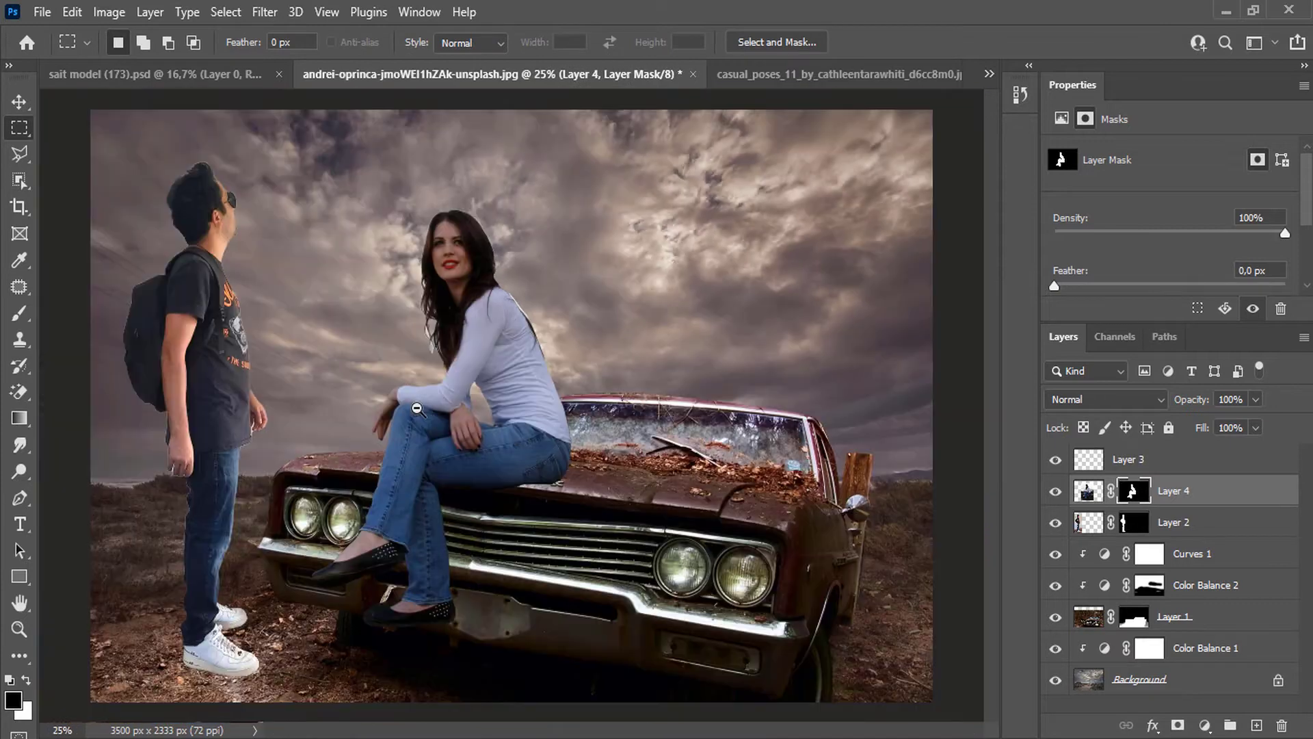
{"action": "left_click", "coordinate": [417, 408], "text": "ctrl+alt"}
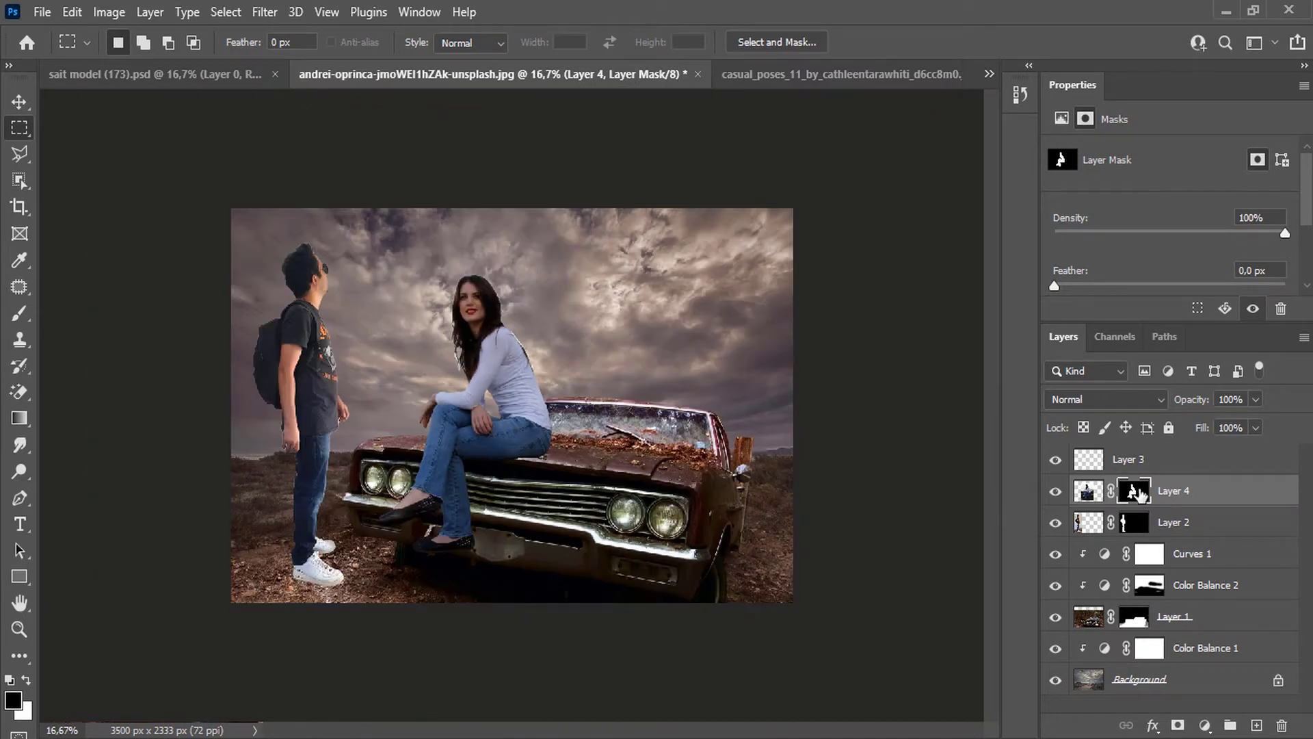
{"action": "double_click", "coordinate": [1139, 495]}
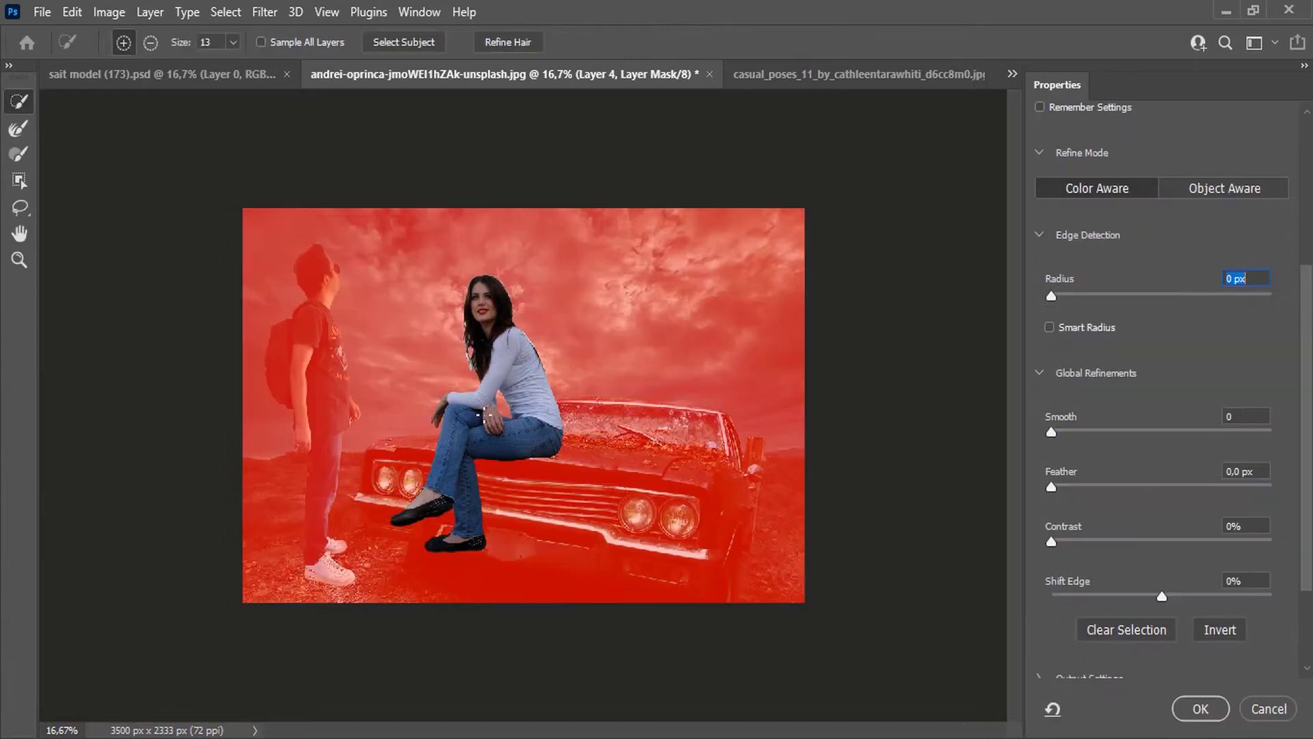
{"action": "left_click", "coordinate": [493, 363], "text": "ctrl"}
{"action": "left_click", "coordinate": [24, 266]}
{"action": "left_click", "coordinate": [329, 113], "text": "alt"}
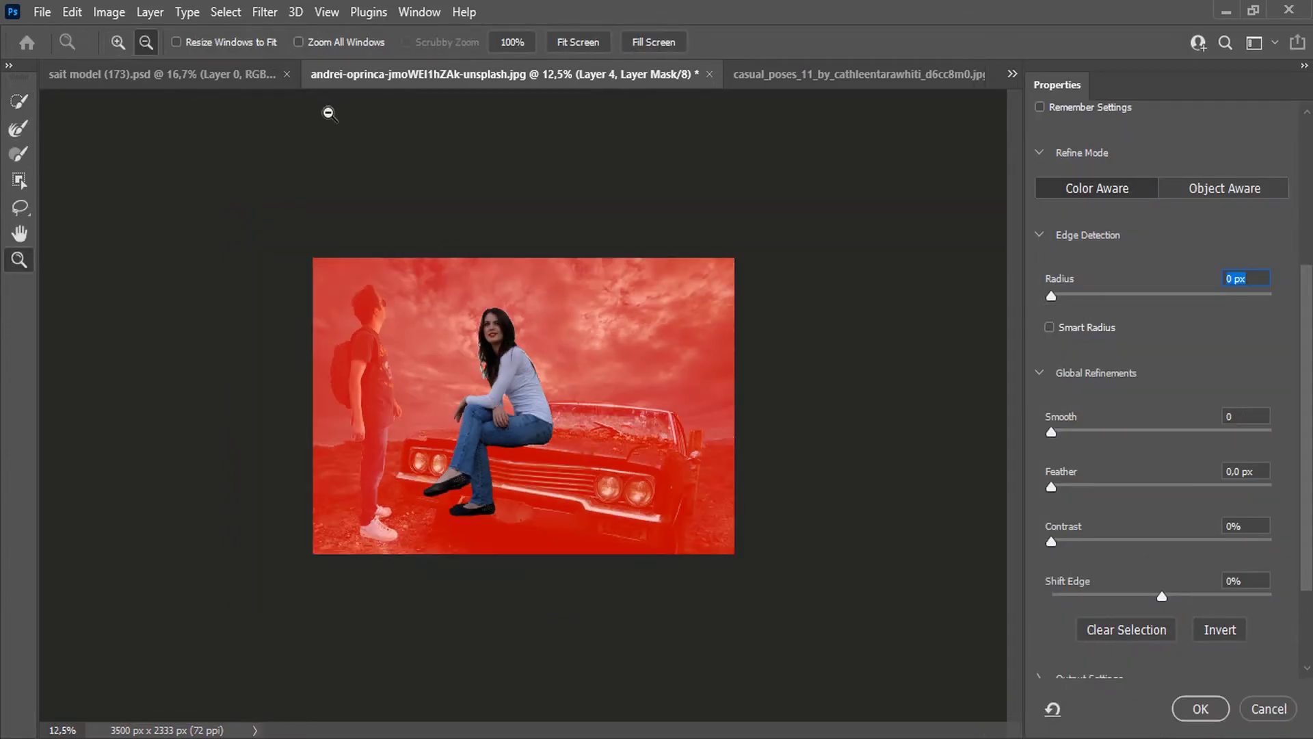
{"action": "left_click", "coordinate": [299, 42]}
{"action": "left_click", "coordinate": [575, 41]}
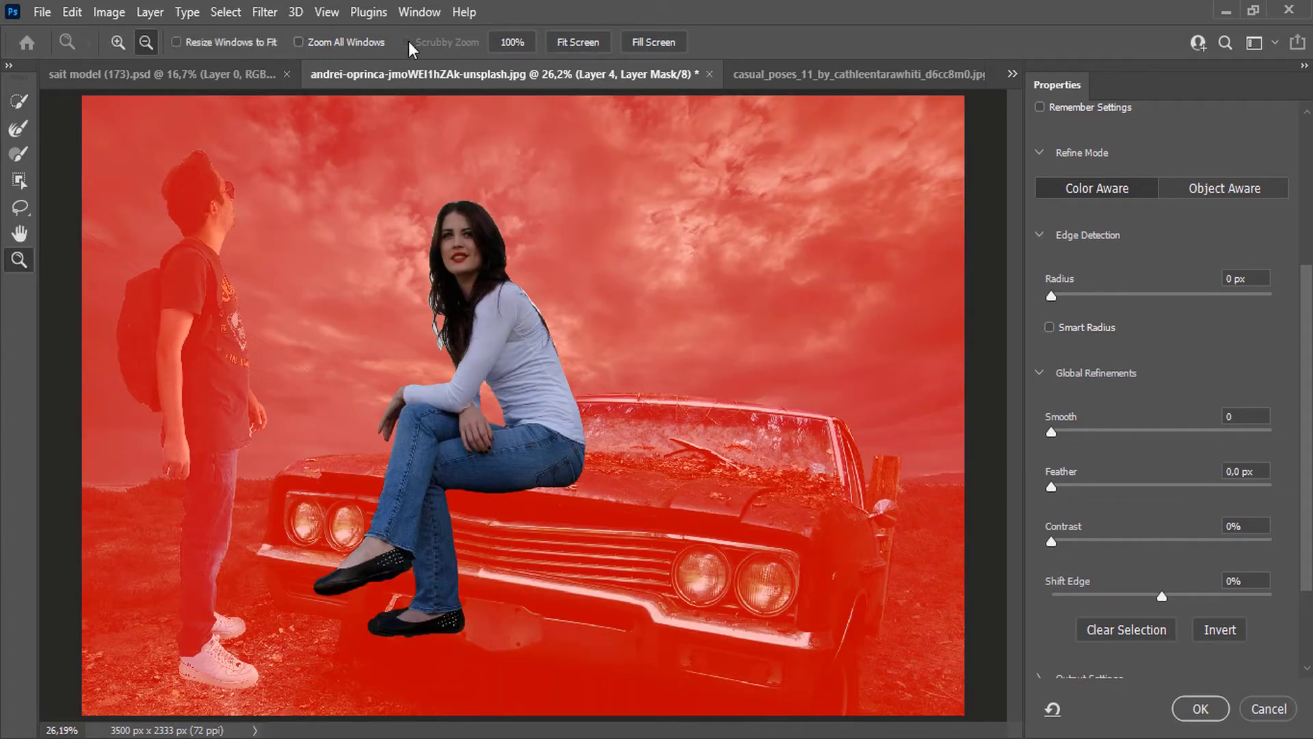
{"action": "left_click", "coordinate": [526, 42]}
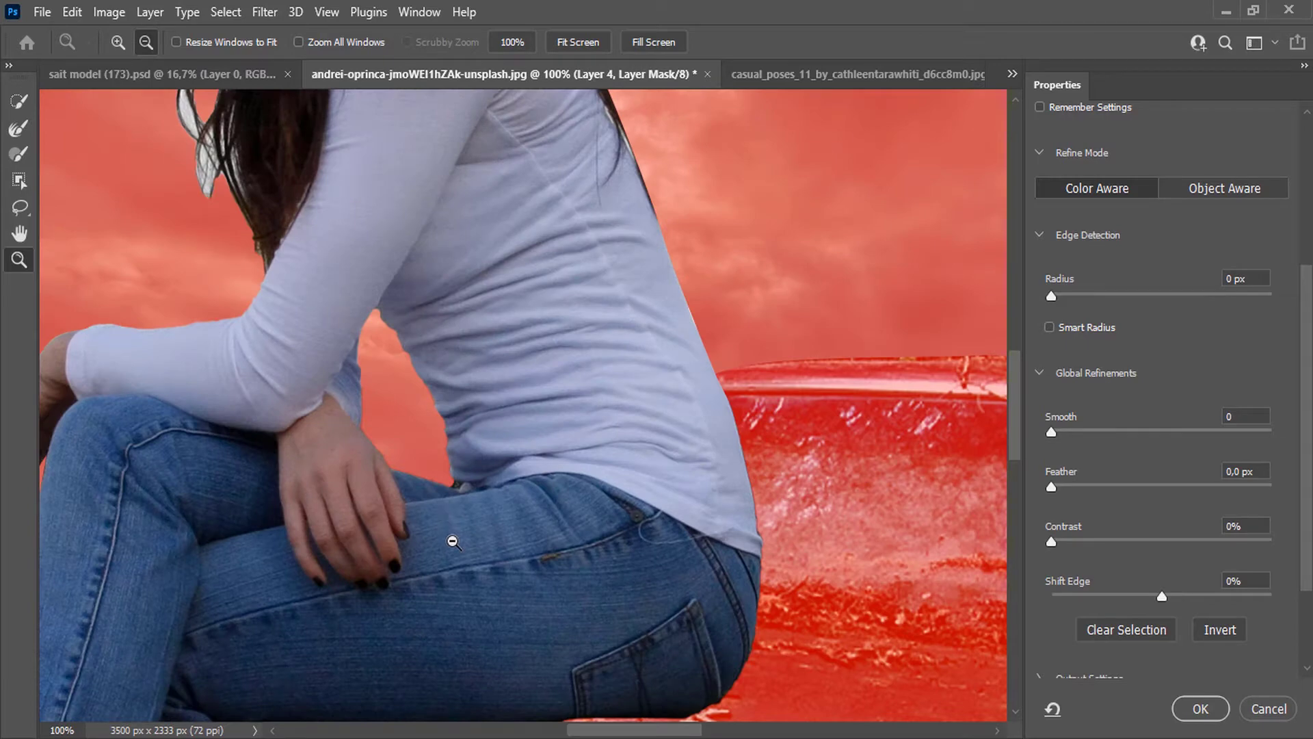
{"action": "left_click_drag", "start_coordinate": [1021, 411], "coordinate": [1023, 358]}
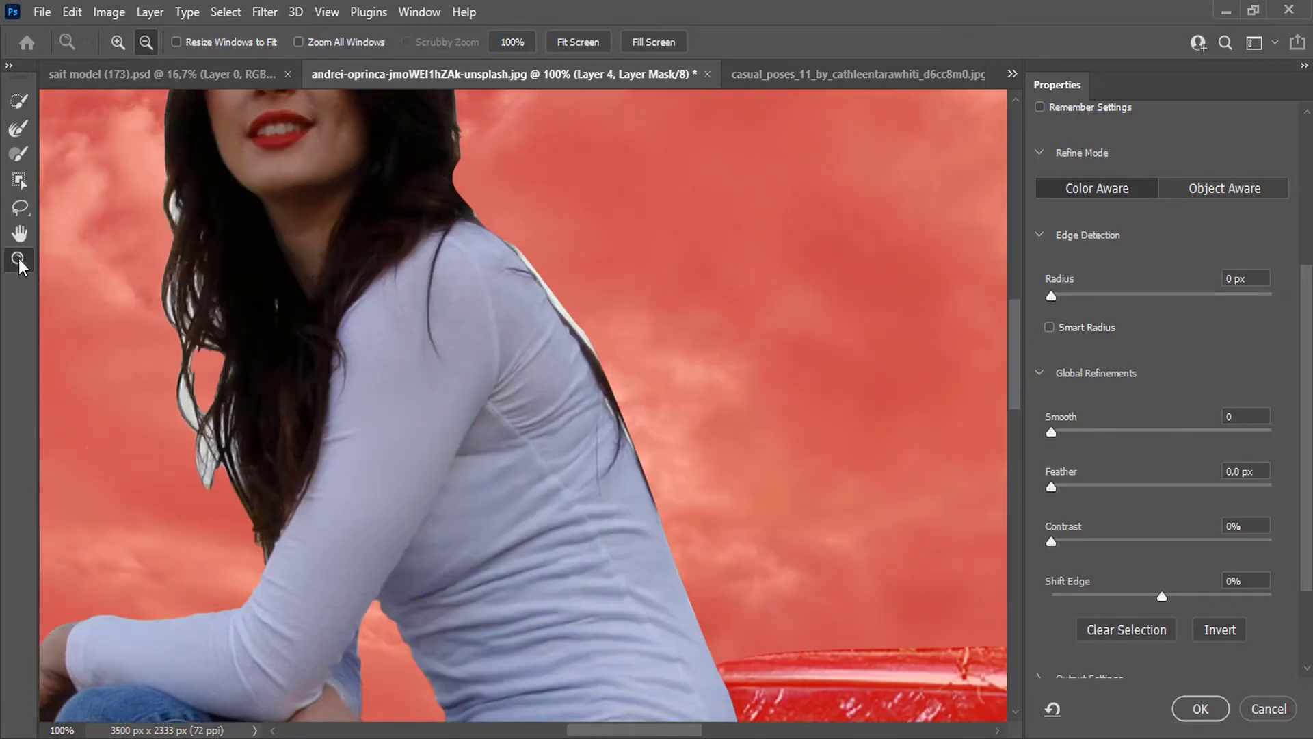
Subtract the leftover pale background along the woman's hair and upper back with the Quick Selection tool and apply the refined mask.
{"action": "left_click", "coordinate": [18, 106]}
{"action": "left_click", "coordinate": [18, 128]}
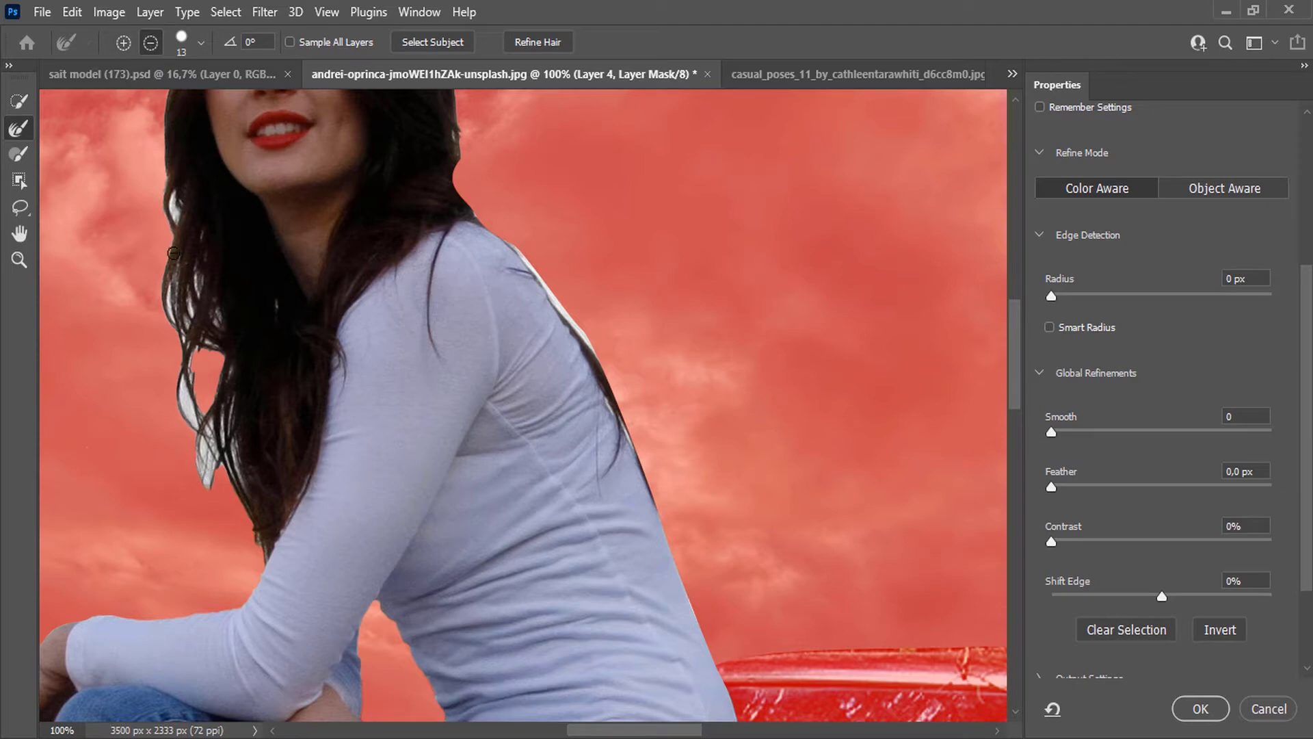
{"action": "left_click", "coordinate": [19, 106]}
{"action": "mouse_move", "coordinate": [187, 415]}
{"action": "left_mouse_down"}
{"action": "mouse_move", "coordinate": [191, 457]}
{"action": "mouse_move", "coordinate": [165, 306]}
{"action": "left_mouse_up"}
{"action": "key", "text": "ctrl+z"}
{"action": "left_click", "coordinate": [151, 41]}
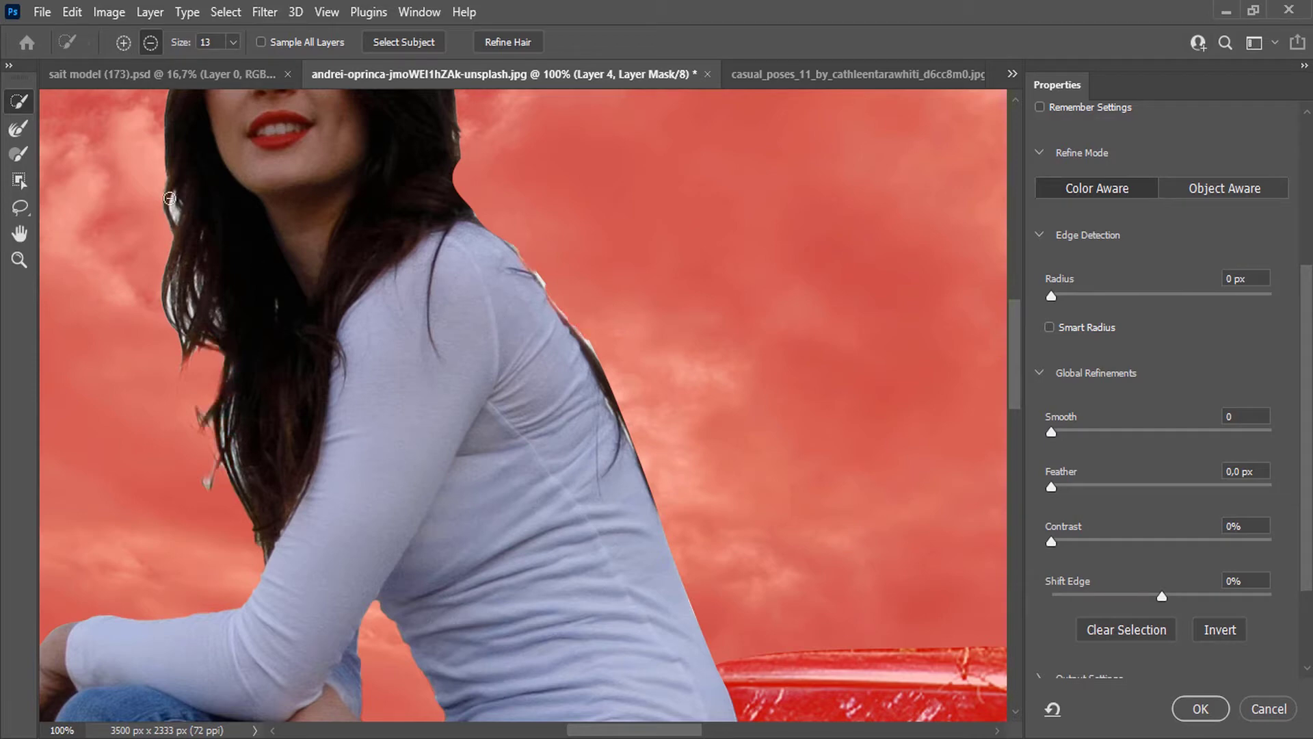
{"action": "left_click", "coordinate": [1198, 717]}
Brush black on the woman's mask to hide the remaining light fringe beside her long hair and along her upper back.
{"action": "scroll", "coordinate": [216, 411], "scroll_direction": "up", "scroll_amount": 3}
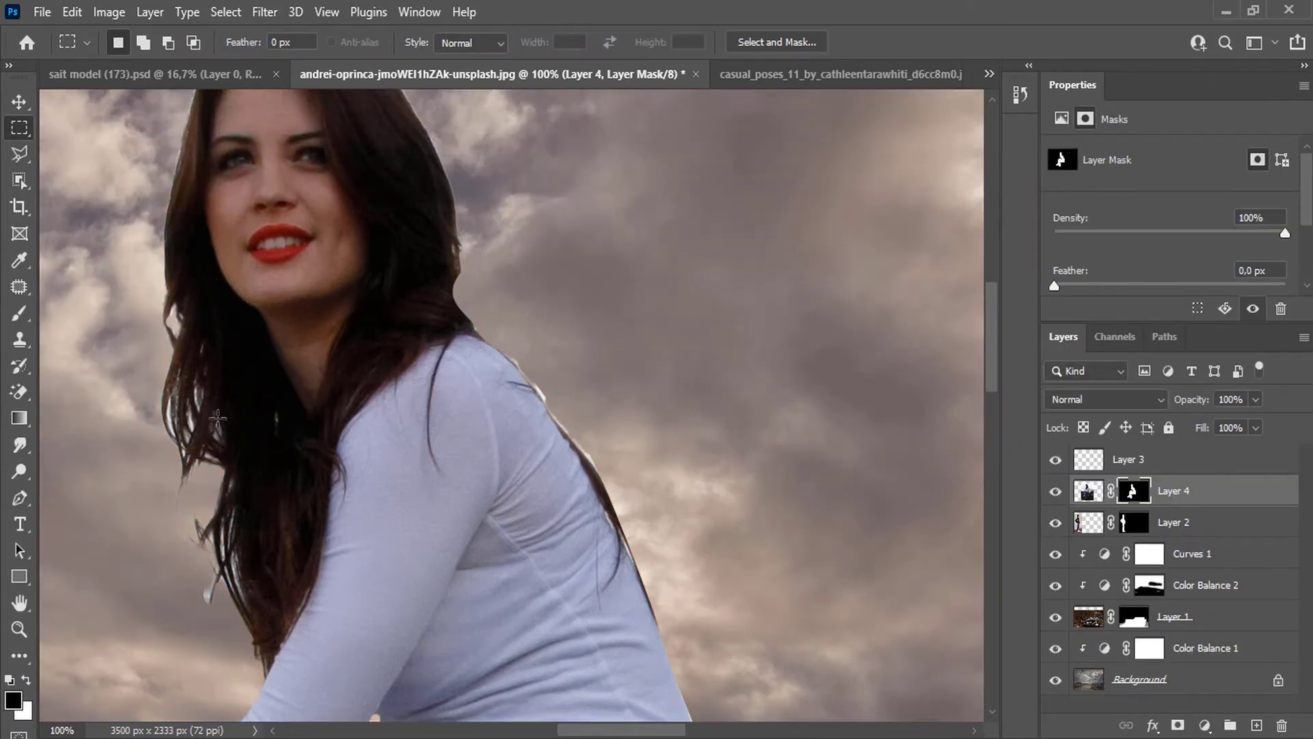
{"action": "scroll", "coordinate": [218, 418], "scroll_direction": "up", "scroll_amount": 4}
{"action": "scroll", "coordinate": [217, 418], "scroll_direction": "down", "scroll_amount": 3}
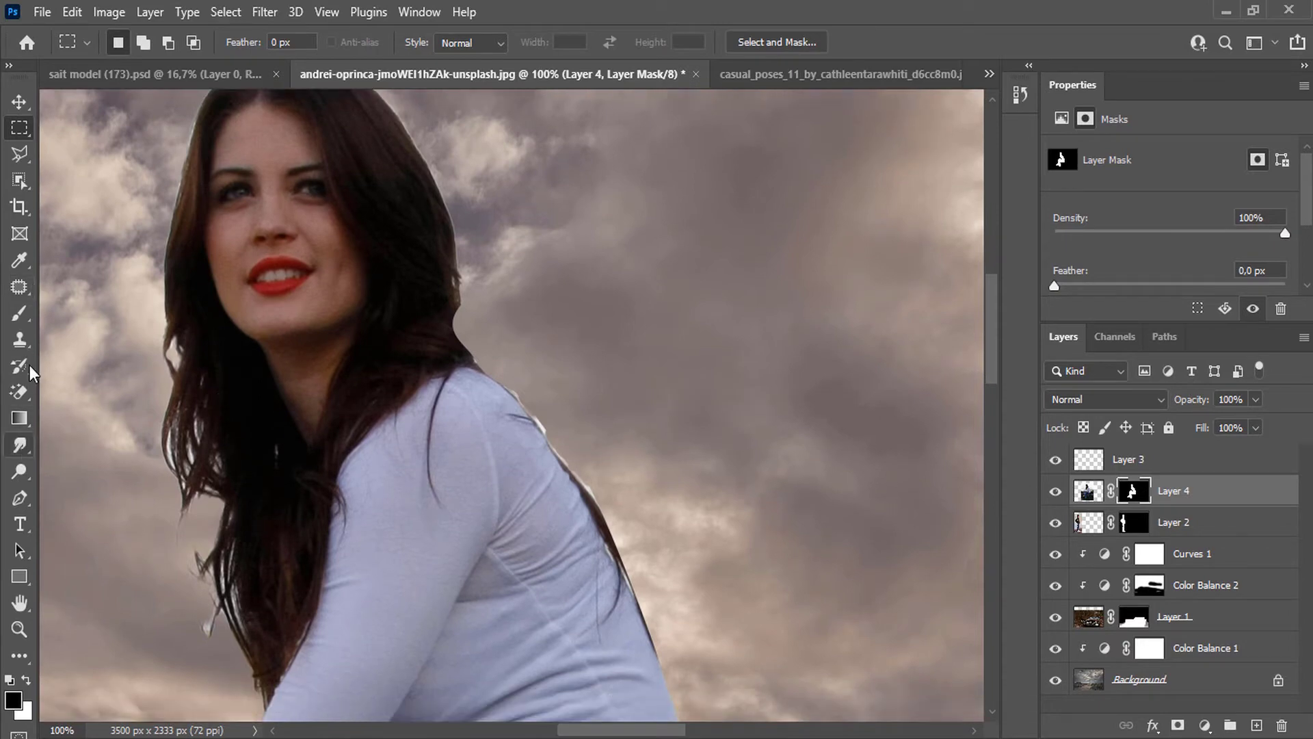
{"action": "left_click", "coordinate": [21, 318]}
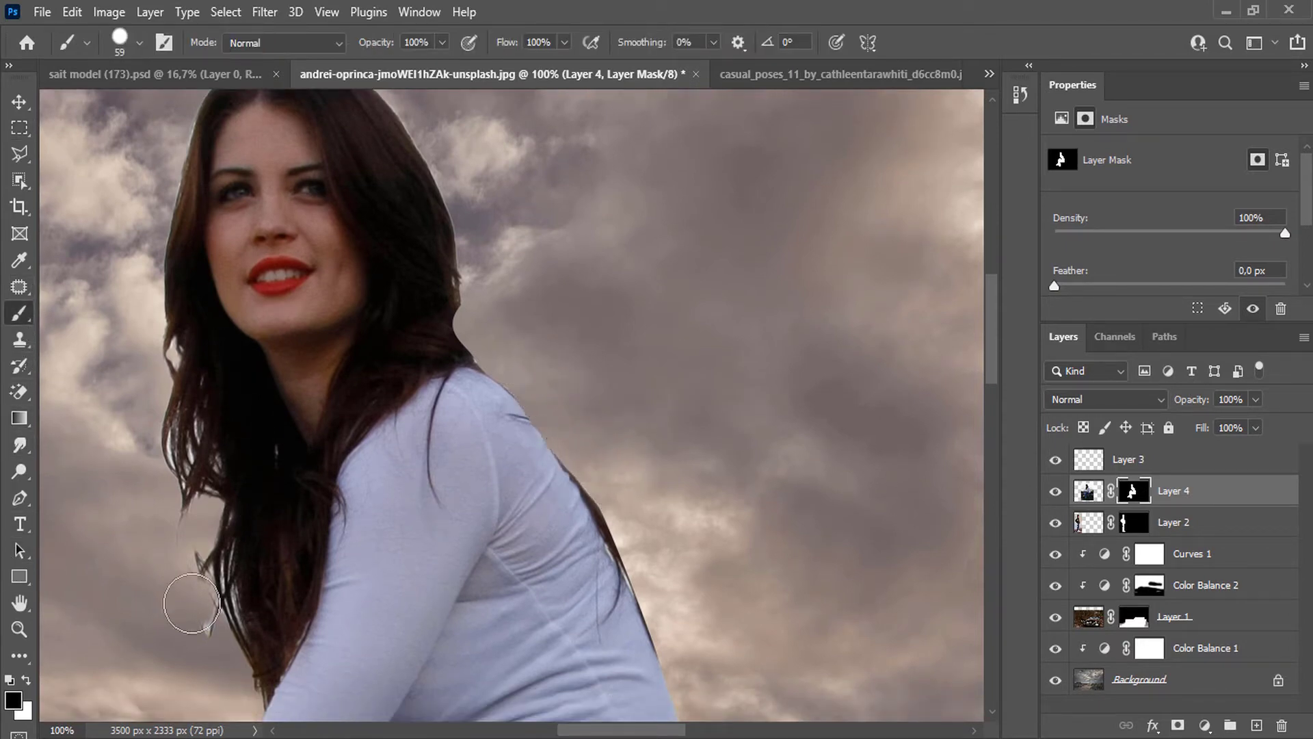
{"action": "left_click_drag", "start_coordinate": [192, 603], "coordinate": [191, 660]}
{"action": "mouse_move", "coordinate": [173, 550]}
{"action": "left_mouse_down"}
{"action": "mouse_move", "coordinate": [177, 578]}
{"action": "mouse_move", "coordinate": [180, 526]}
{"action": "mouse_move", "coordinate": [133, 459]}
{"action": "left_mouse_up"}
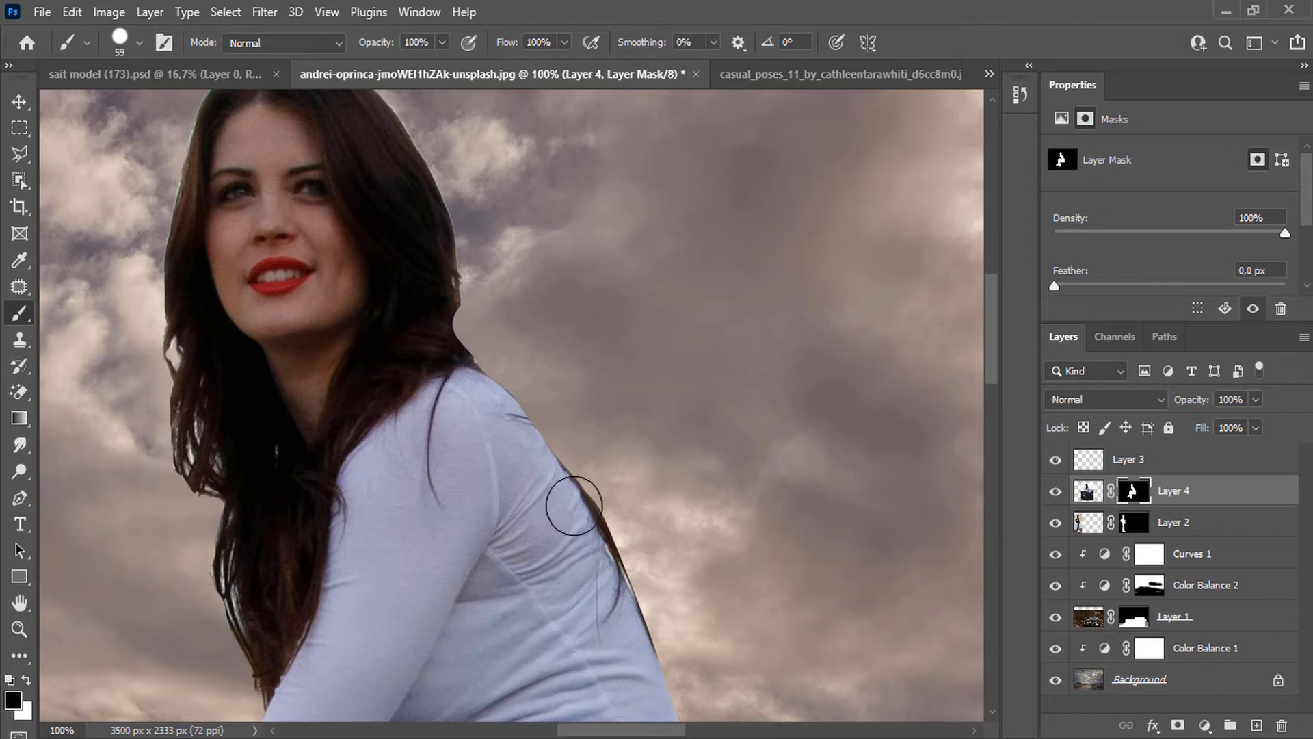
{"action": "left_click_drag", "start_coordinate": [483, 289], "coordinate": [498, 442]}
Go over the outline of the woman's hair and trim the stray tip behind her neck with black on the mask.
{"action": "scroll", "coordinate": [210, 284], "scroll_direction": "up", "scroll_amount": 3}
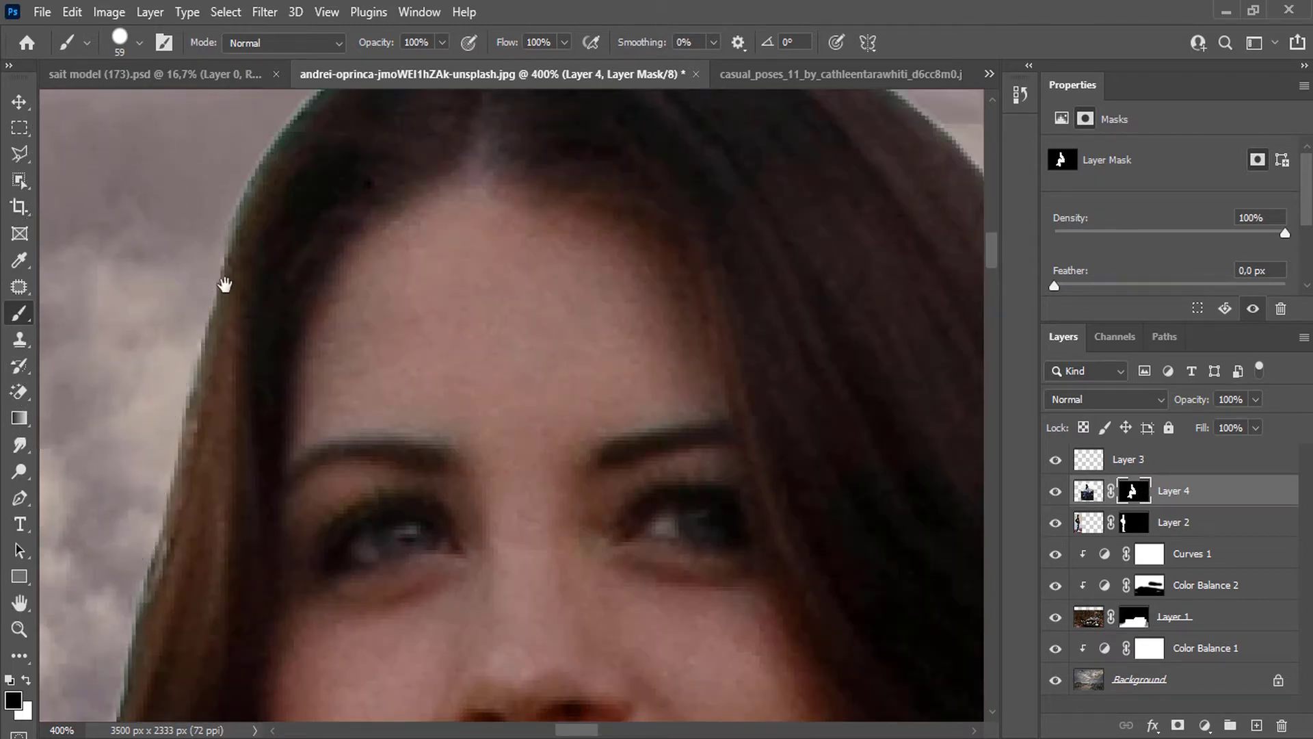
{"action": "scroll", "coordinate": [427, 209], "scroll_direction": "up", "scroll_amount": 3}
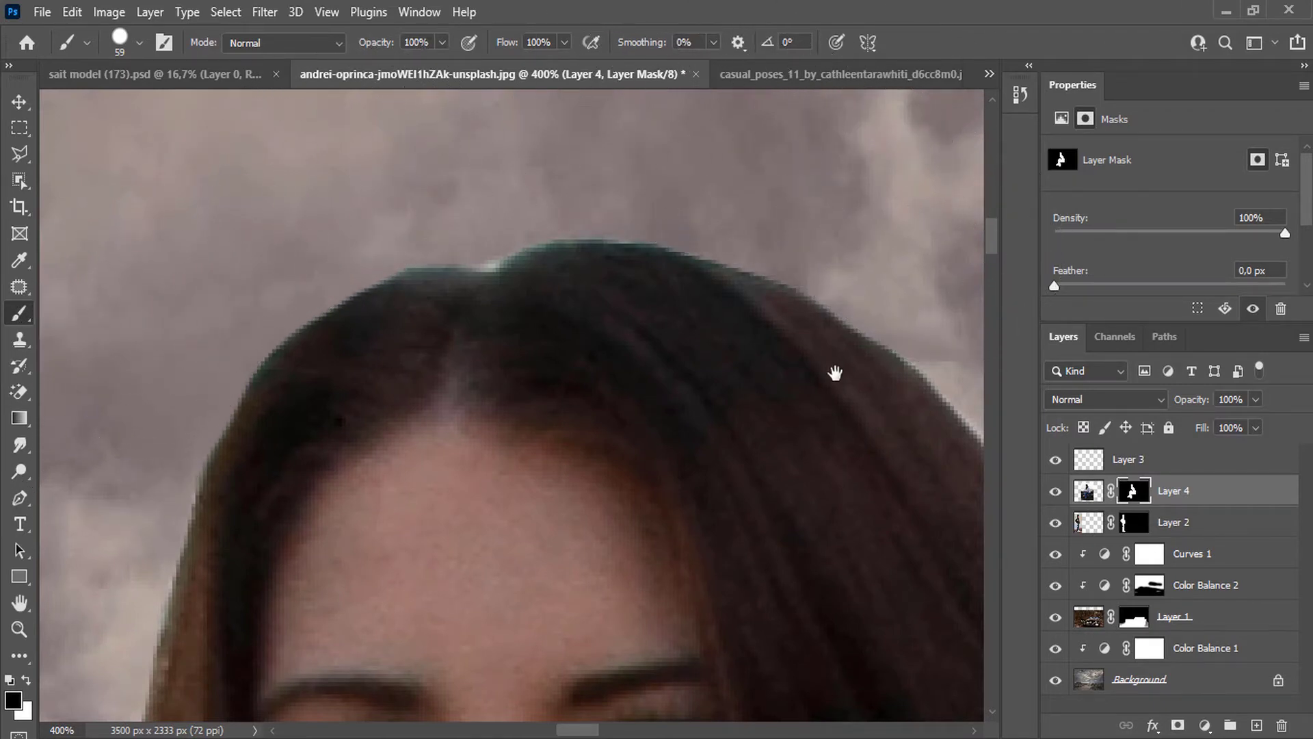
{"action": "left_click_drag", "start_coordinate": [836, 373], "coordinate": [233, 330]}
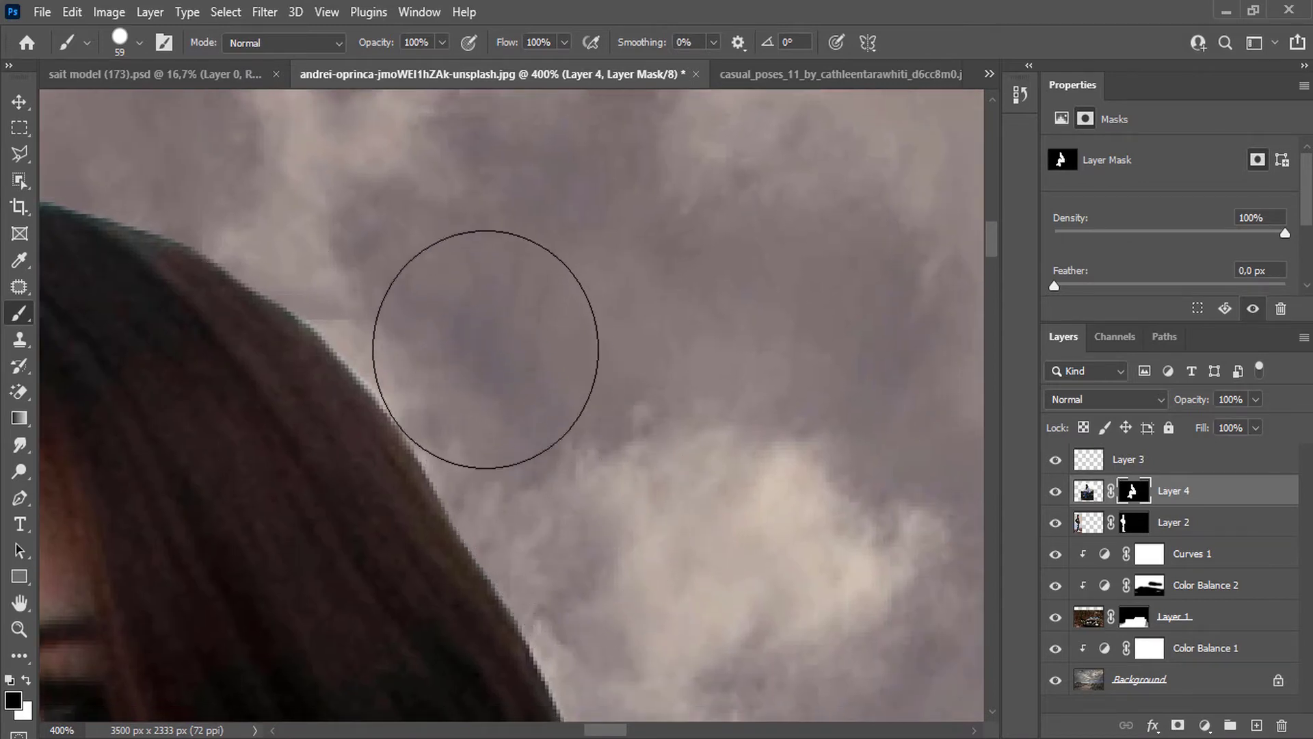
{"action": "left_click_drag", "start_coordinate": [510, 507], "coordinate": [332, 143]}
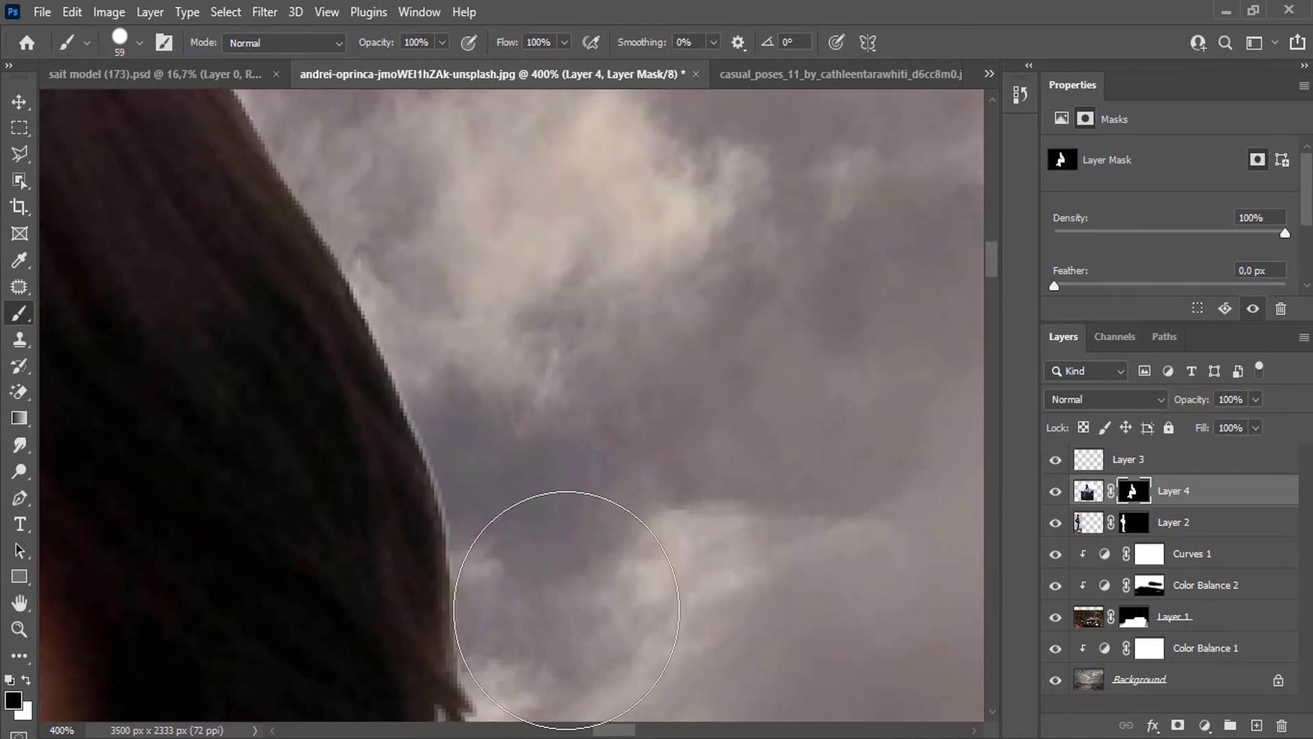
{"action": "left_click_drag", "start_coordinate": [504, 630], "coordinate": [549, 264]}
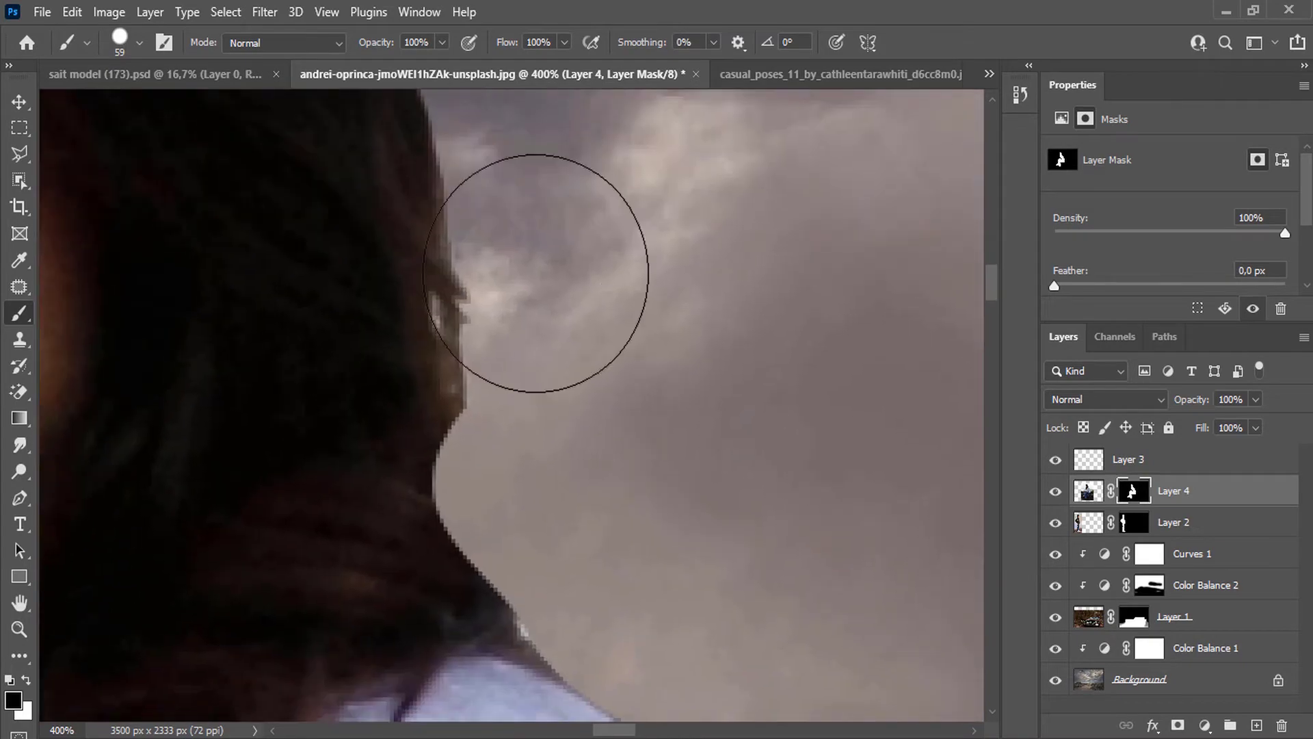
Paint black on the woman's mask around her lower shoe to hide the leftover dark ground at its toe, sole and heel.
{"action": "left_click", "coordinate": [522, 469], "text": "alt"}
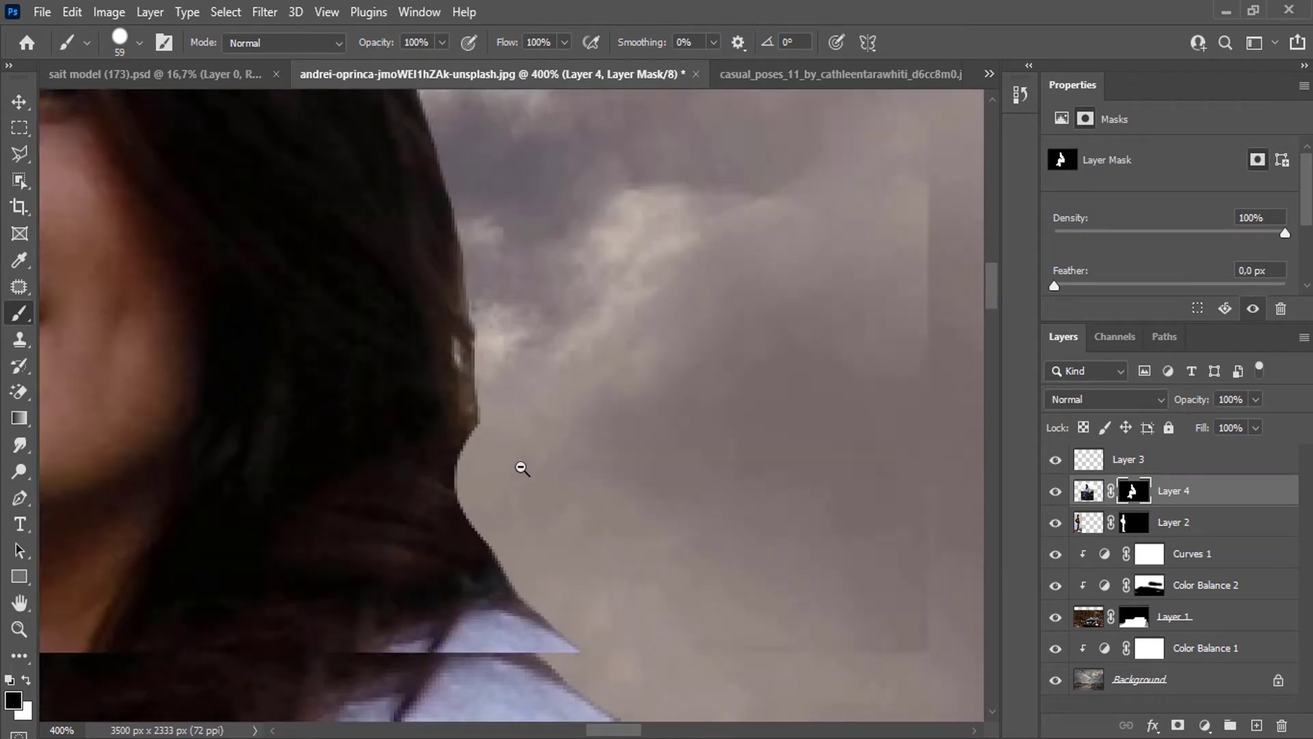
{"action": "left_click", "coordinate": [549, 465], "text": "alt"}
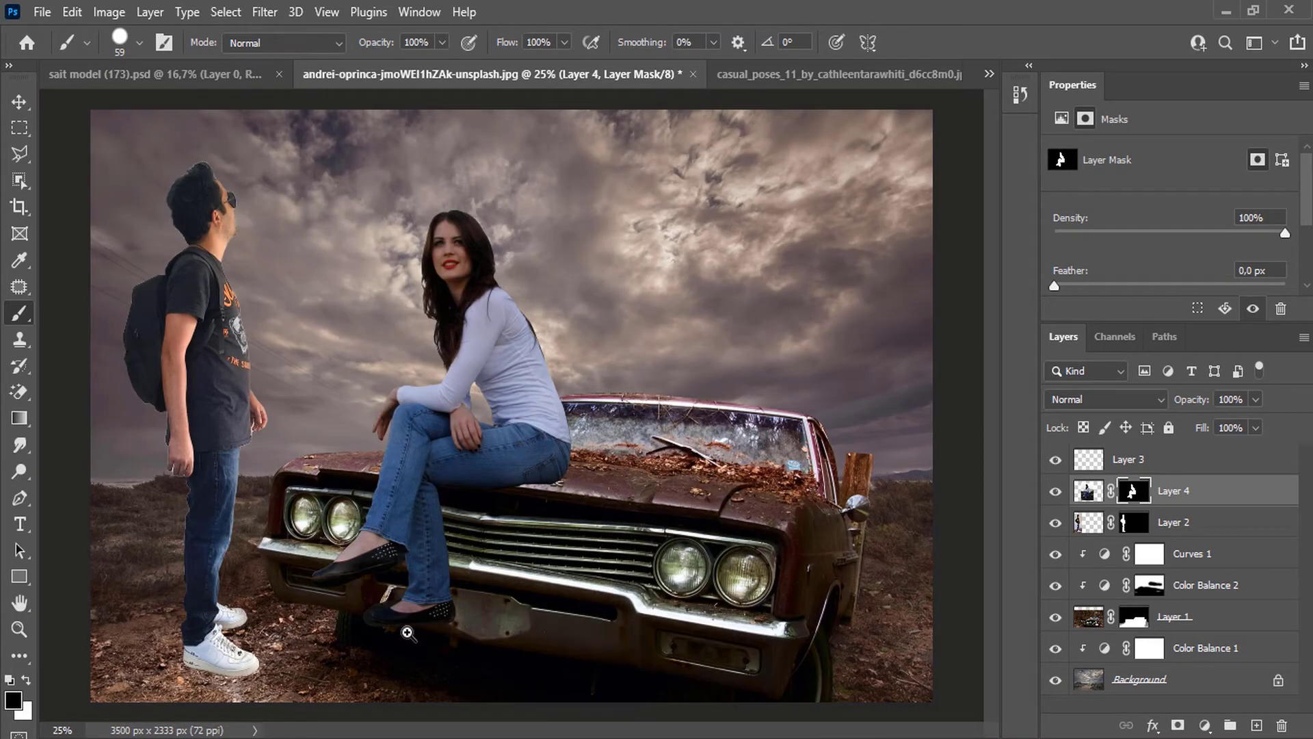
{"action": "left_click", "coordinate": [408, 633], "text": "ctrl"}
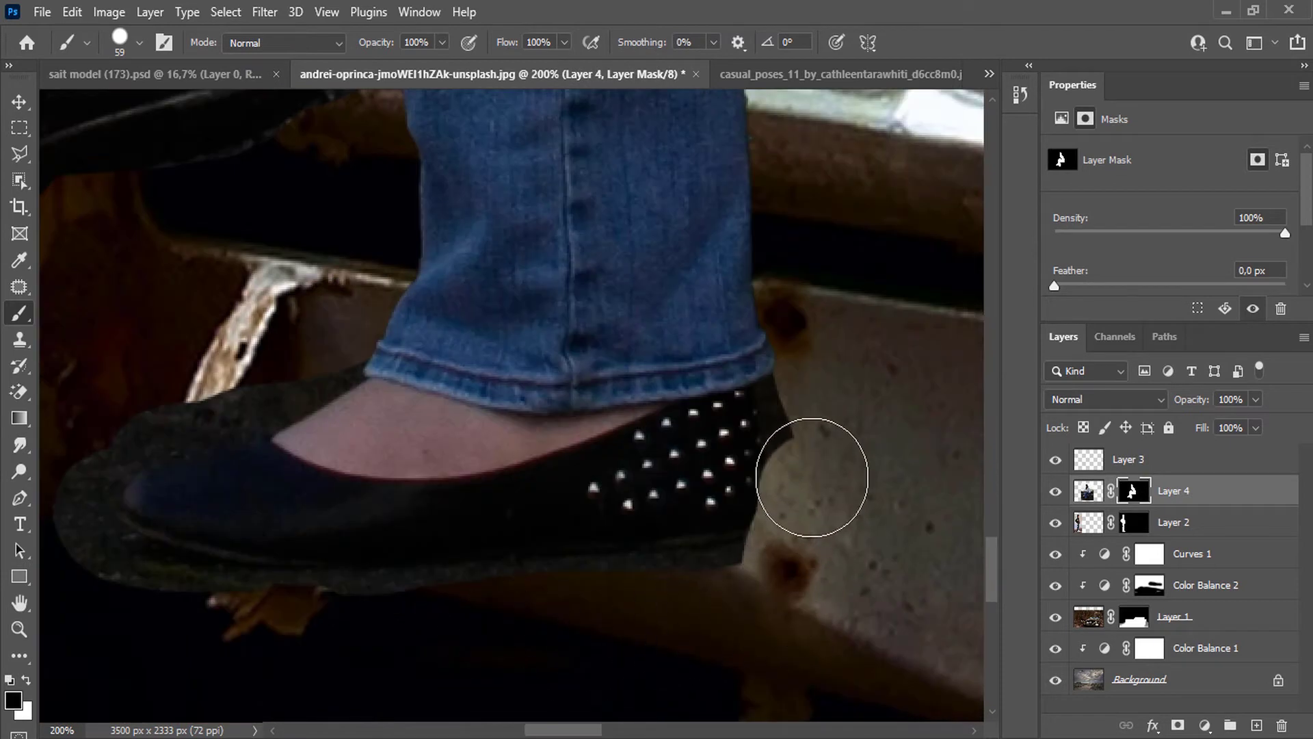
{"action": "mouse_move", "coordinate": [812, 477]}
{"action": "left_mouse_down"}
{"action": "mouse_move", "coordinate": [825, 425]}
{"action": "mouse_move", "coordinate": [777, 575]}
{"action": "mouse_move", "coordinate": [721, 607]}
{"action": "mouse_move", "coordinate": [321, 625]}
{"action": "mouse_move", "coordinate": [123, 595]}
{"action": "mouse_move", "coordinate": [74, 534]}
{"action": "mouse_move", "coordinate": [105, 416]}
{"action": "mouse_move", "coordinate": [276, 363]}
{"action": "left_mouse_up"}
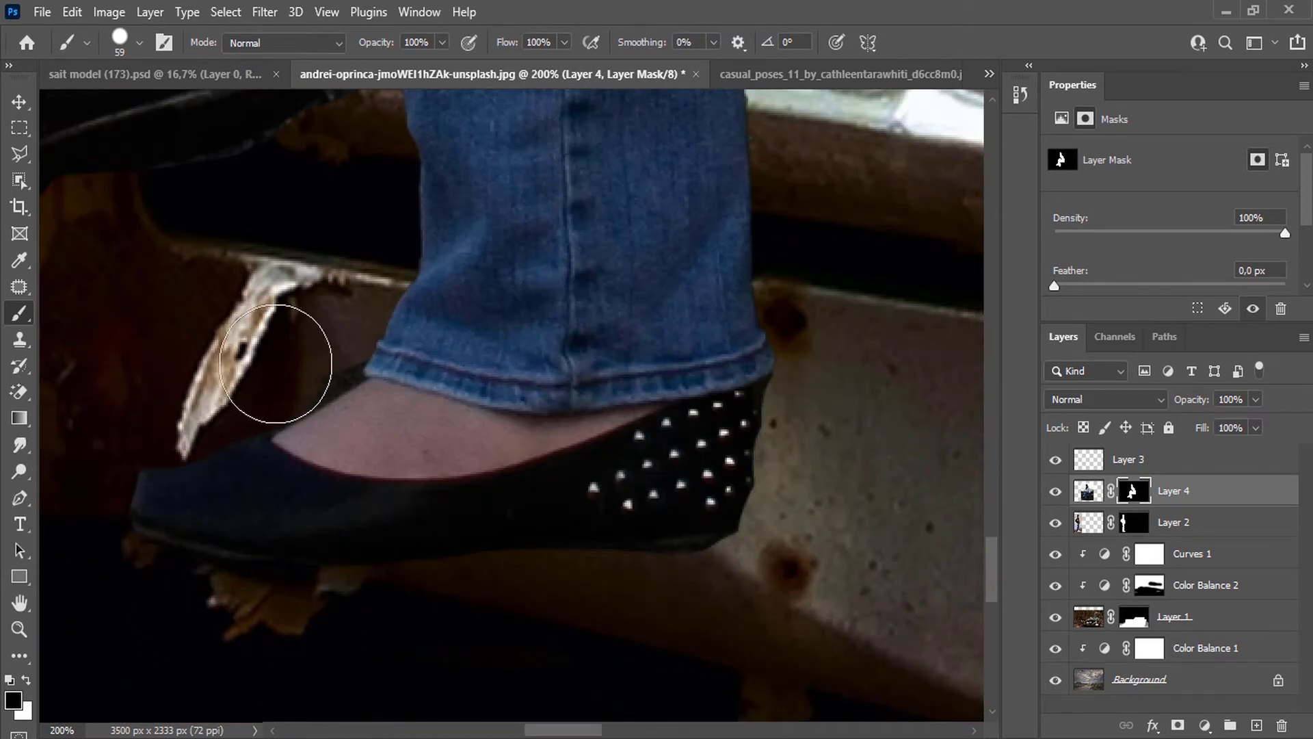
Add a new empty layer directly above the Curves 1 adjustment layer.
{"action": "left_click", "coordinate": [312, 353], "text": "alt"}
{"action": "left_click", "coordinate": [313, 353], "text": "alt"}
{"action": "left_click", "coordinate": [313, 353], "text": "alt"}
{"action": "left_click", "coordinate": [312, 353], "text": "alt"}
{"action": "left_click", "coordinate": [312, 353], "text": "alt"}
{"action": "left_click", "coordinate": [313, 353], "text": "alt"}
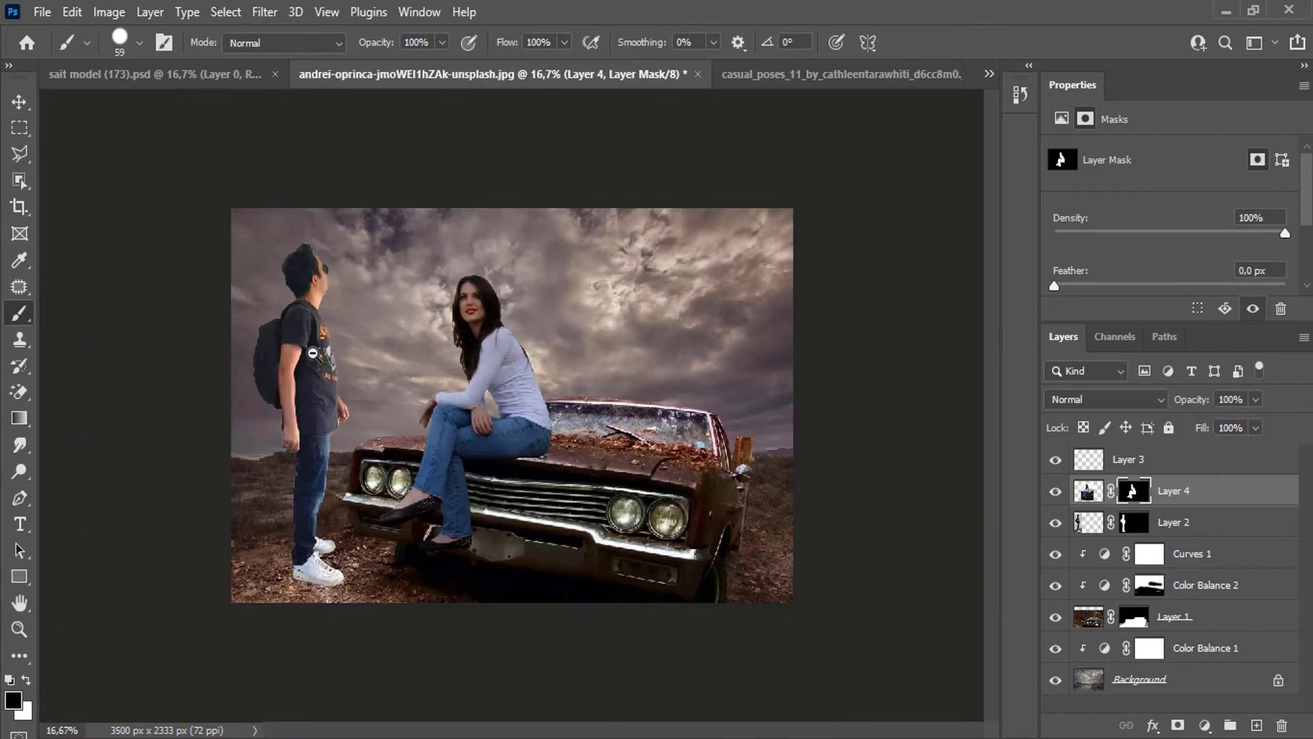
{"action": "left_click", "coordinate": [356, 586], "text": "ctrl"}
{"action": "left_click", "coordinate": [354, 584], "text": "ctrl"}
{"action": "left_click", "coordinate": [1189, 563]}
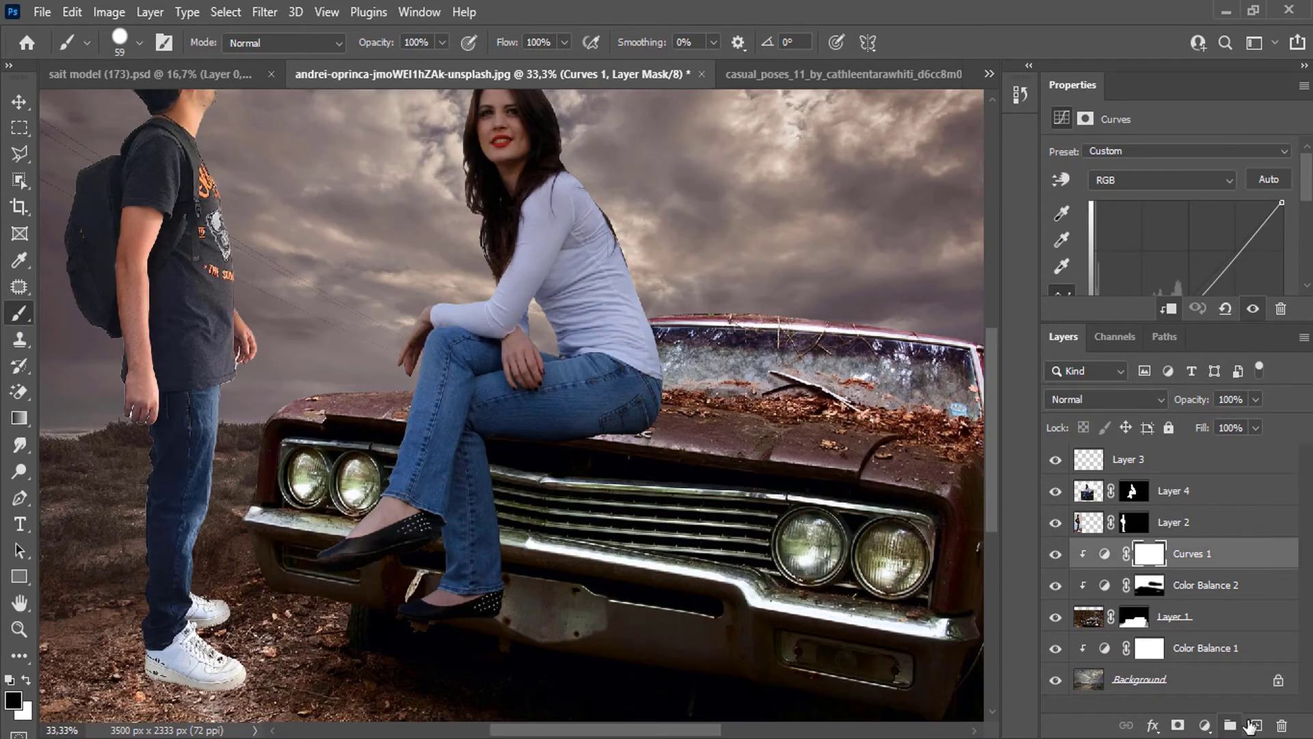
{"action": "left_click", "coordinate": [1256, 725]}
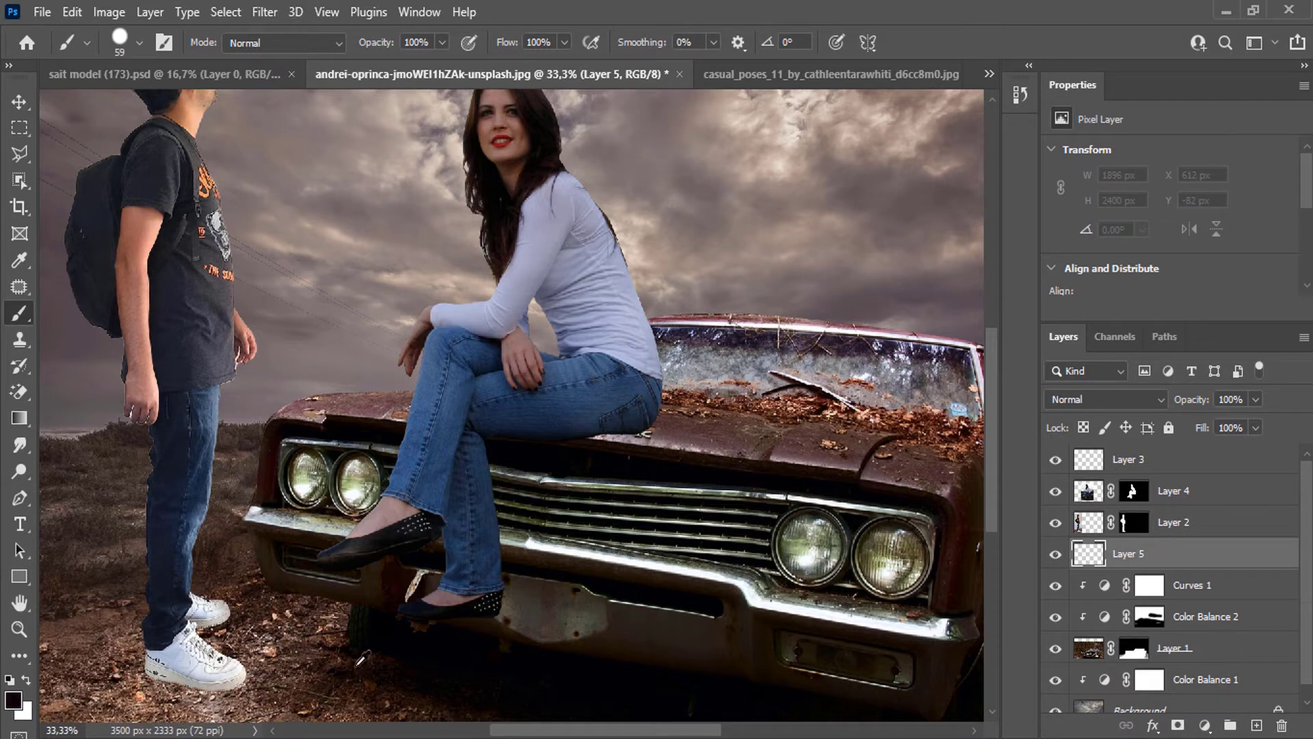
Paint a black shadow beneath the man's shoes on Layer 5 with a 105 px Soft Round Pressure Size brush.
{"action": "right_click", "coordinate": [227, 678]}
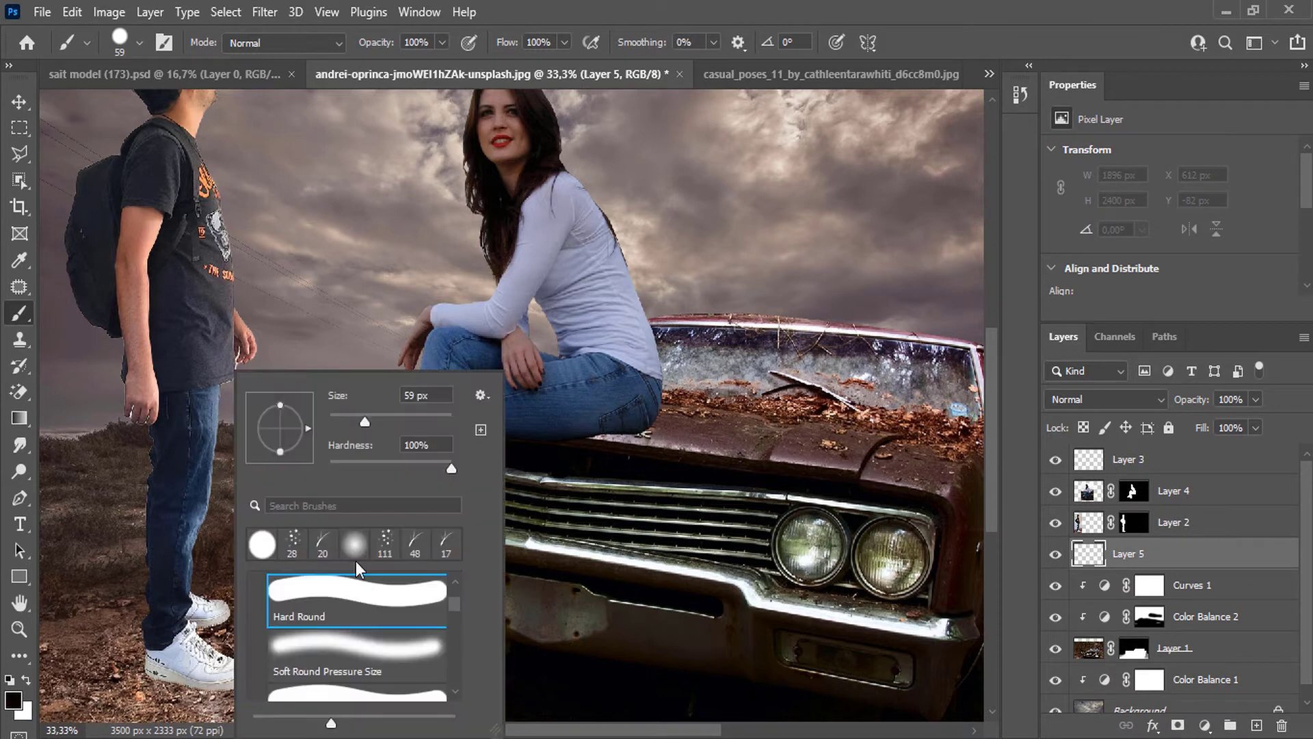
{"action": "left_click", "coordinate": [391, 420]}
{"action": "left_click", "coordinate": [169, 676]}
{"action": "right_click", "coordinate": [205, 664]}
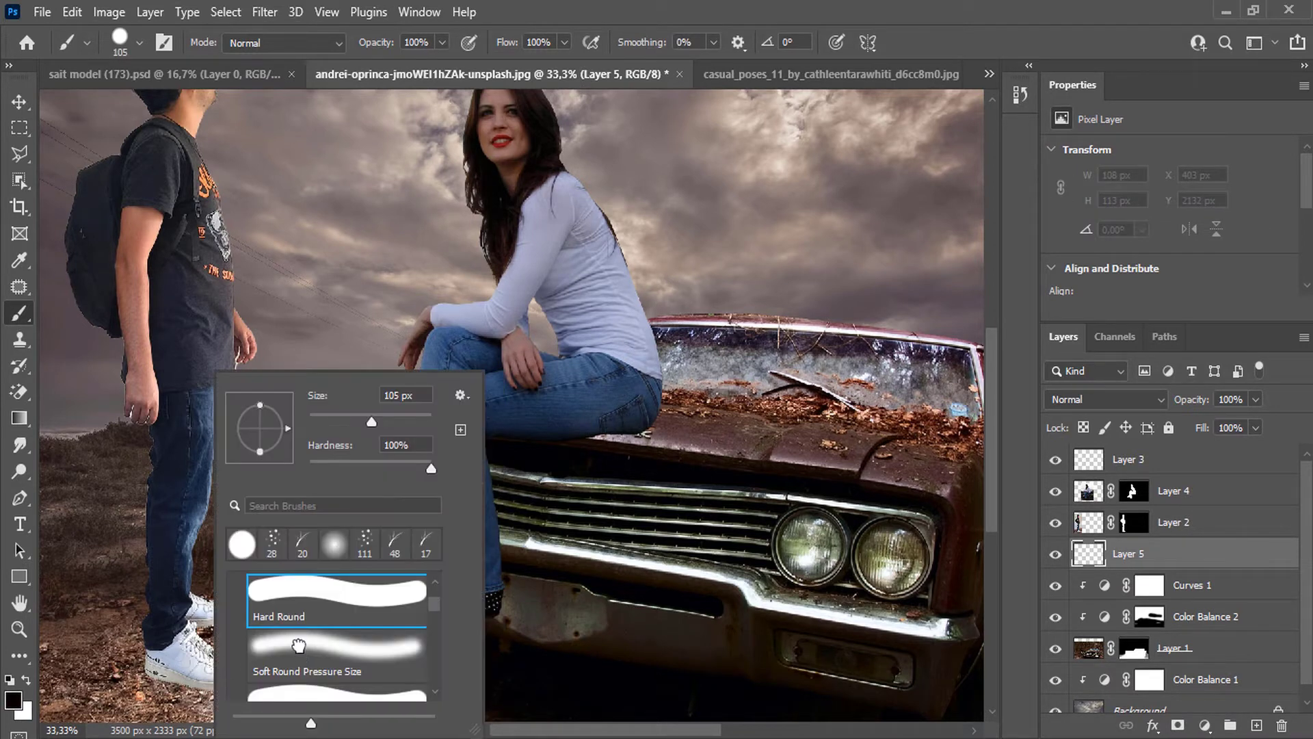
{"action": "double_click", "coordinate": [298, 645]}
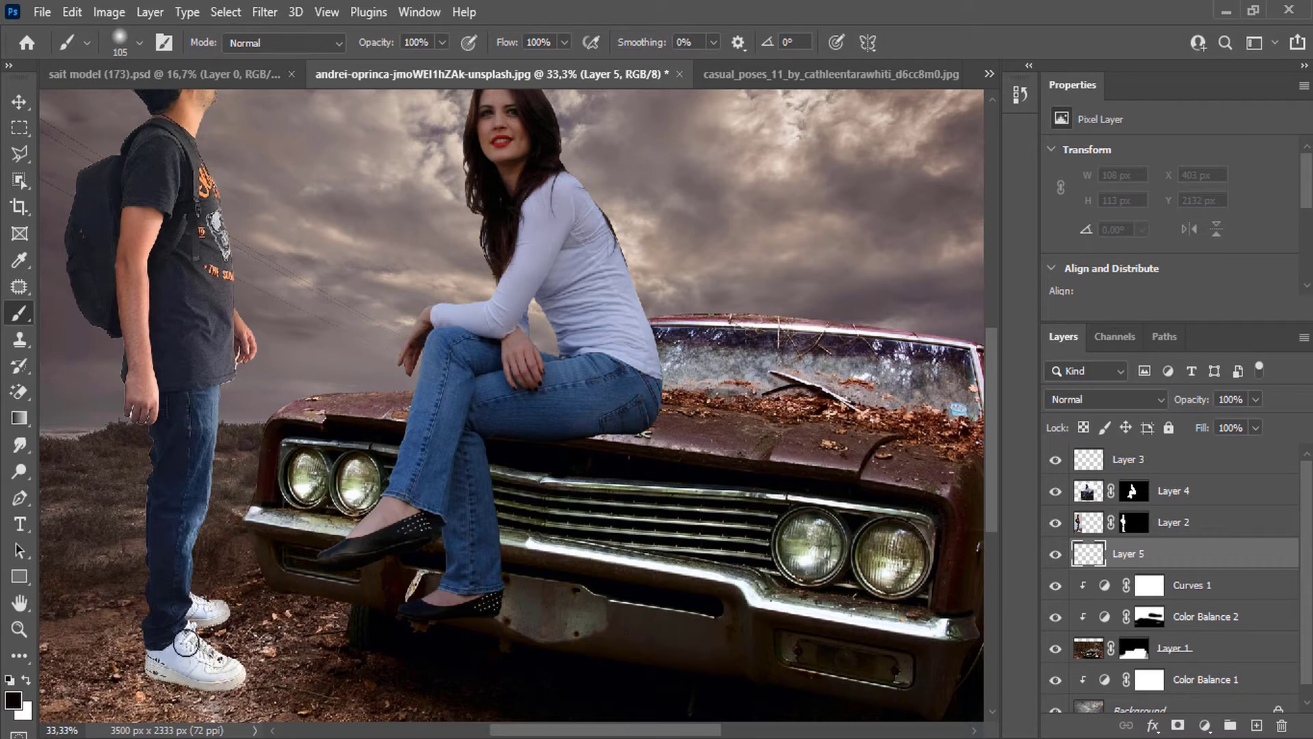
{"action": "mouse_move", "coordinate": [203, 613]}
{"action": "left_mouse_down"}
{"action": "mouse_move", "coordinate": [176, 667]}
{"action": "mouse_move", "coordinate": [160, 664]}
{"action": "mouse_move", "coordinate": [198, 680]}
{"action": "left_mouse_up"}
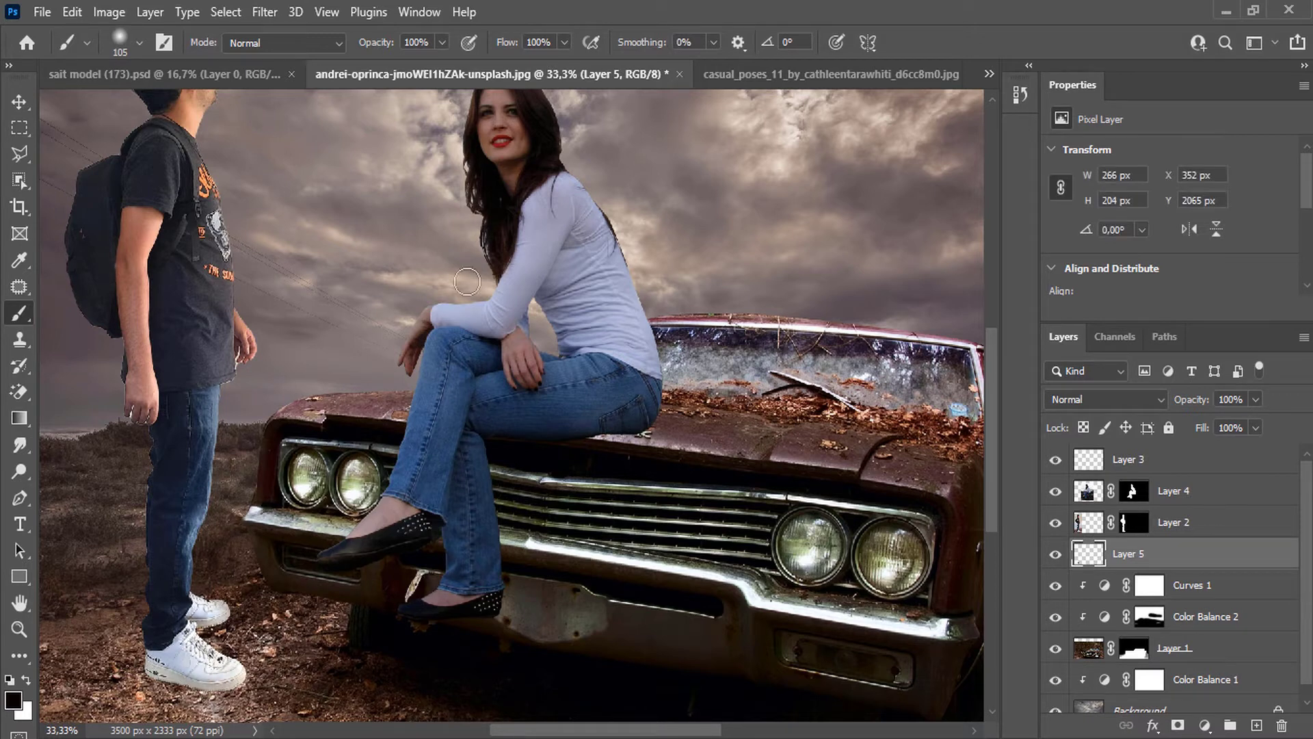
Set the brush to 51% opacity and 174 px and paint a wider, softer shadow on the ground around the man's shoes.
{"action": "left_click", "coordinate": [441, 44]}
{"action": "left_click_drag", "start_coordinate": [442, 66], "coordinate": [399, 67]}
{"action": "right_click", "coordinate": [231, 661]}
{"action": "mouse_move", "coordinate": [174, 660]}
{"action": "left_mouse_down"}
{"action": "mouse_move", "coordinate": [199, 669]}
{"action": "mouse_move", "coordinate": [180, 659]}
{"action": "mouse_move", "coordinate": [132, 689]}
{"action": "left_mouse_up"}
{"action": "key", "text": "ctrl+minus"}
{"action": "key", "text": "ctrl+minus"}
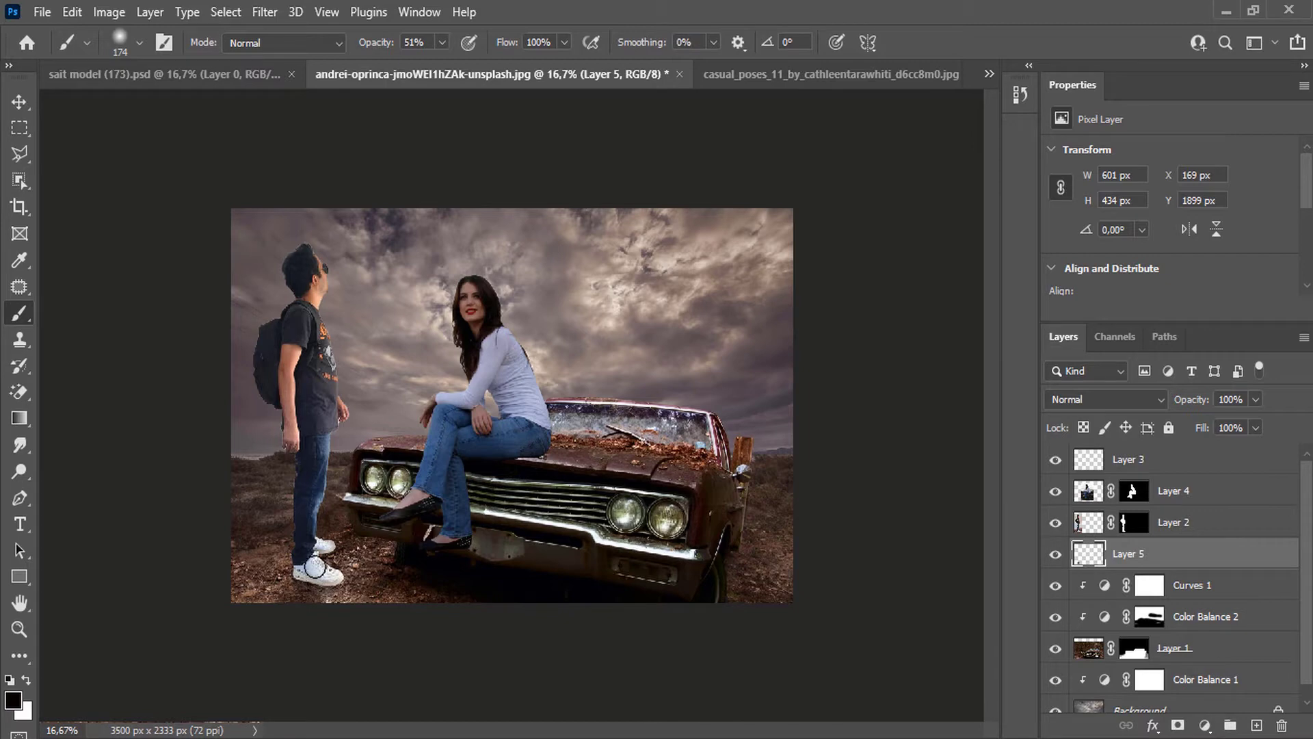
Paint a soft contact shadow on the car hood beneath the seated woman's thigh.
{"action": "key", "text": "ctrl+plus"}
{"action": "key", "text": "ctrl+plus"}
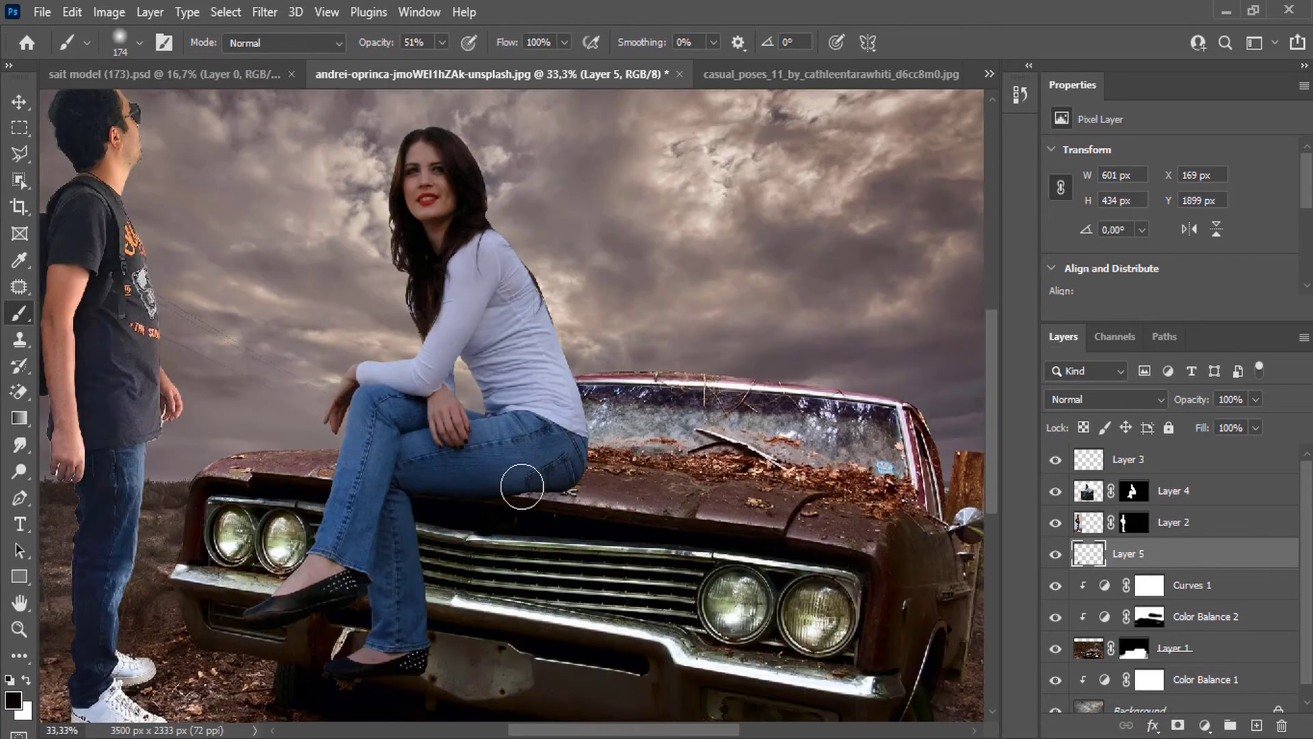
{"action": "left_click_drag", "start_coordinate": [522, 487], "coordinate": [535, 471]}
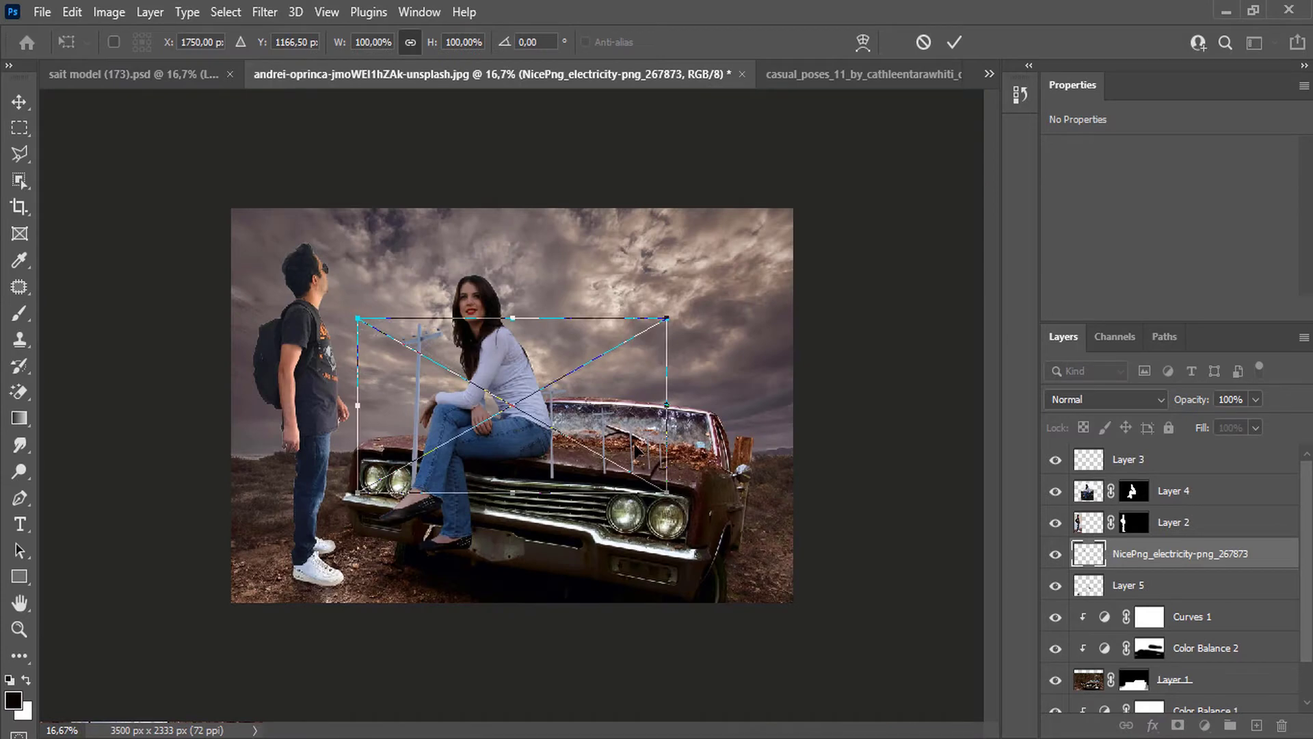
Scale the placed NicePng_electricity-png_267873 image to 265% and position its utility poles across the sky behind the man and woman.
{"action": "left_click_drag", "start_coordinate": [634, 444], "coordinate": [474, 450]}
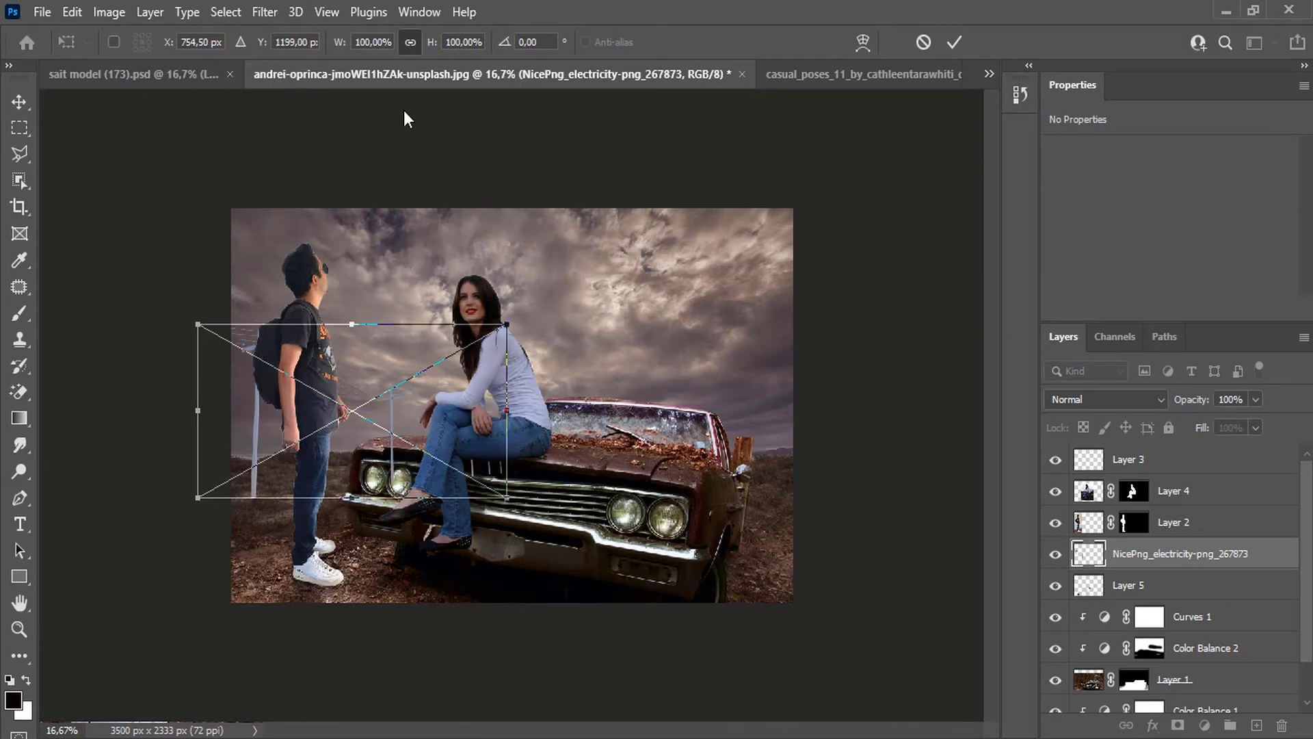
{"action": "left_click_drag", "start_coordinate": [341, 43], "coordinate": [494, 46]}
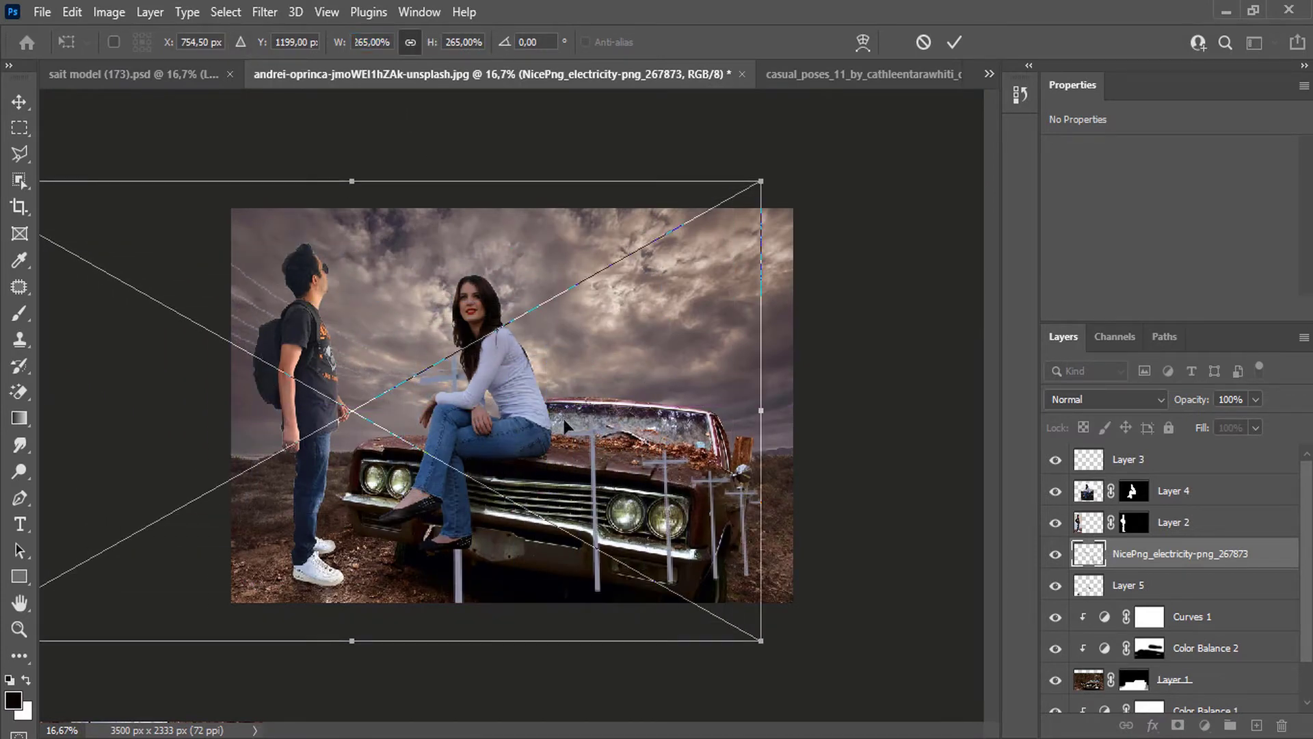
{"action": "mouse_move", "coordinate": [555, 413]}
{"action": "left_mouse_down"}
{"action": "mouse_move", "coordinate": [513, 269]}
{"action": "mouse_move", "coordinate": [402, 310]}
{"action": "left_mouse_up"}
{"action": "key", "text": "Return"}
Move the utility poles layer below Layer 1 and darken the poles with a Curves adjustment clipped to that layer.
{"action": "mouse_move", "coordinate": [1149, 564]}
{"action": "left_mouse_down"}
{"action": "mouse_move", "coordinate": [1175, 725]}
{"action": "mouse_move", "coordinate": [1172, 554]}
{"action": "mouse_move", "coordinate": [1174, 711]}
{"action": "mouse_move", "coordinate": [1195, 674]}
{"action": "left_mouse_up"}
{"action": "left_click", "coordinate": [1206, 725]}
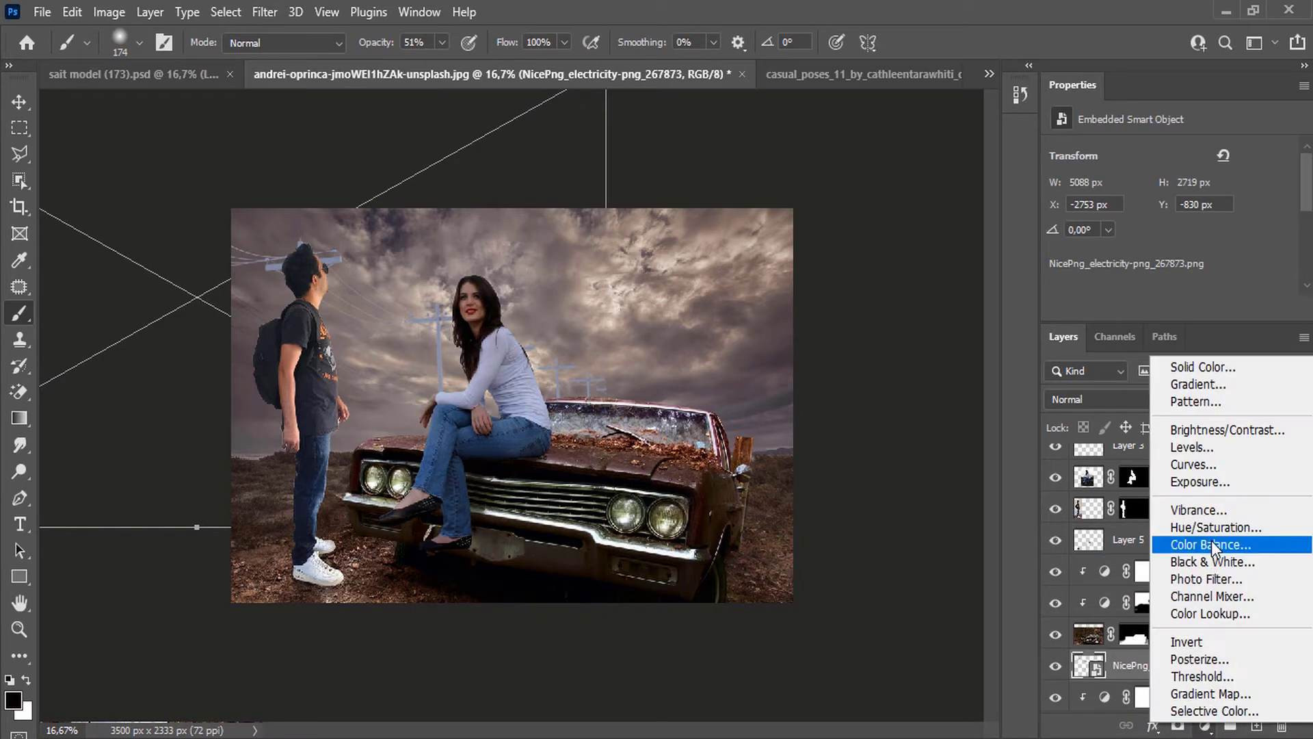
{"action": "left_click", "coordinate": [1194, 464]}
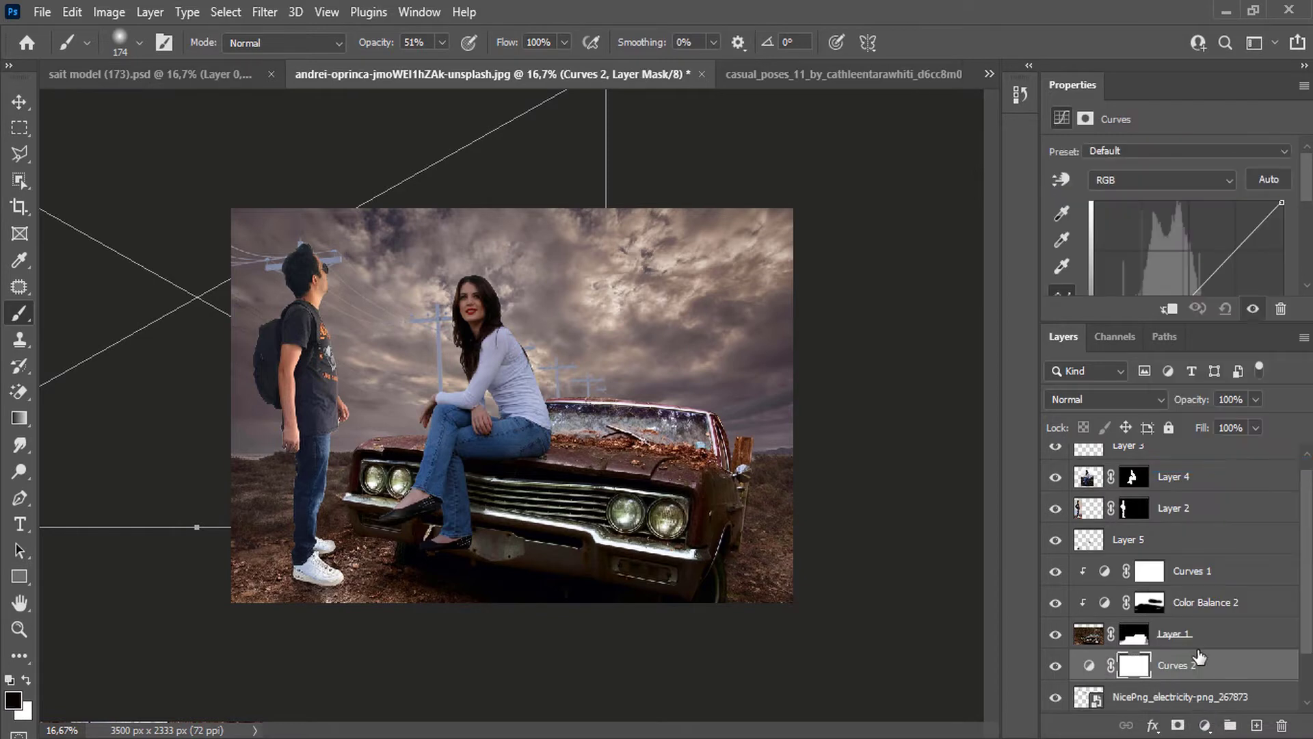
{"action": "right_click", "coordinate": [1202, 665]}
{"action": "left_click", "coordinate": [1012, 423]}
{"action": "left_click_drag", "start_coordinate": [1127, 306], "coordinate": [1232, 331]}
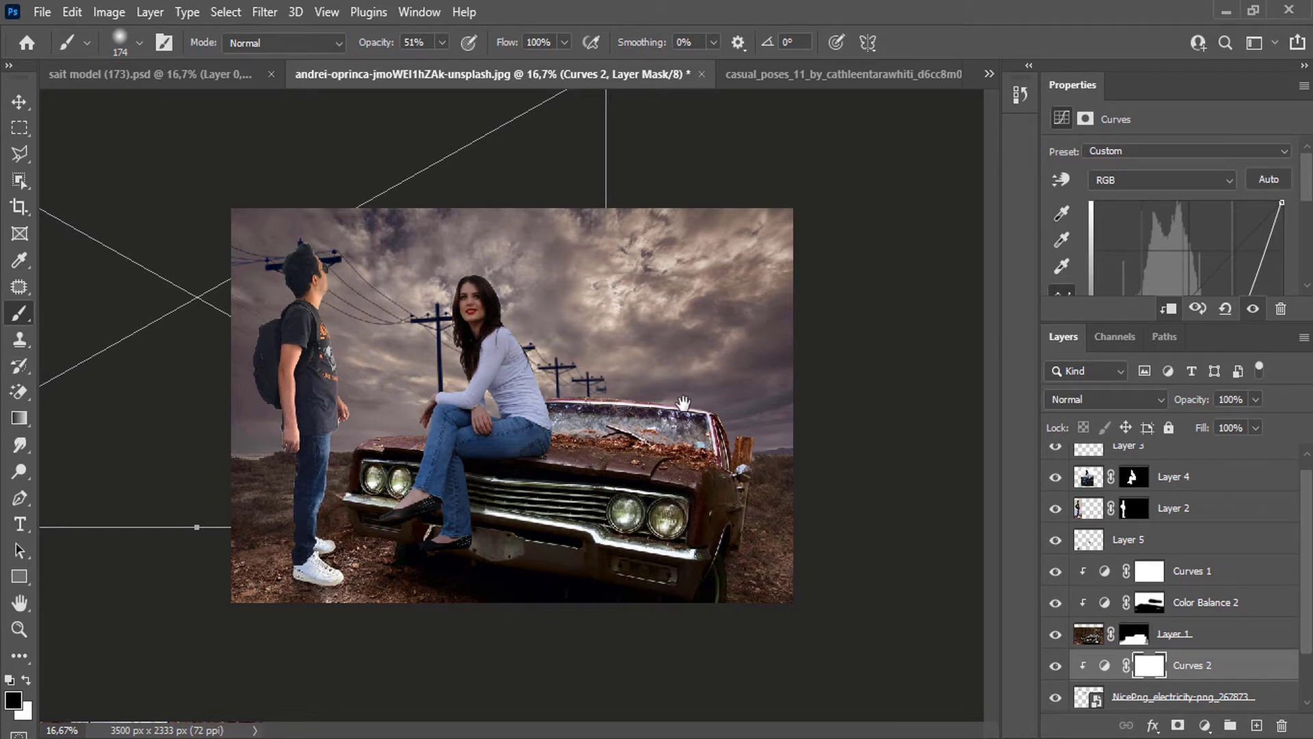
Lower the brush opacity to 16% and paint a faint shadow around the man's front shoe on Layer 5.
{"action": "left_click", "coordinate": [1126, 541]}
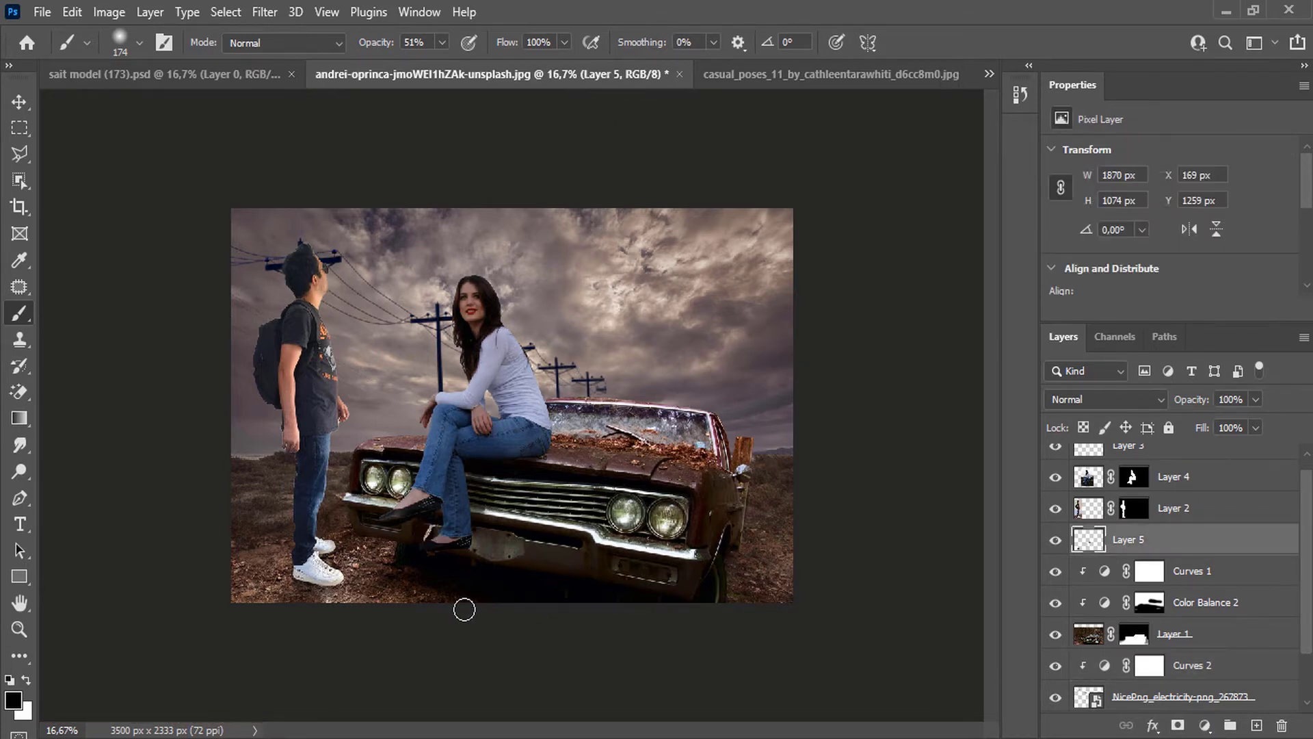
{"action": "scroll", "coordinate": [332, 596], "scroll_direction": "up", "scroll_amount": 3}
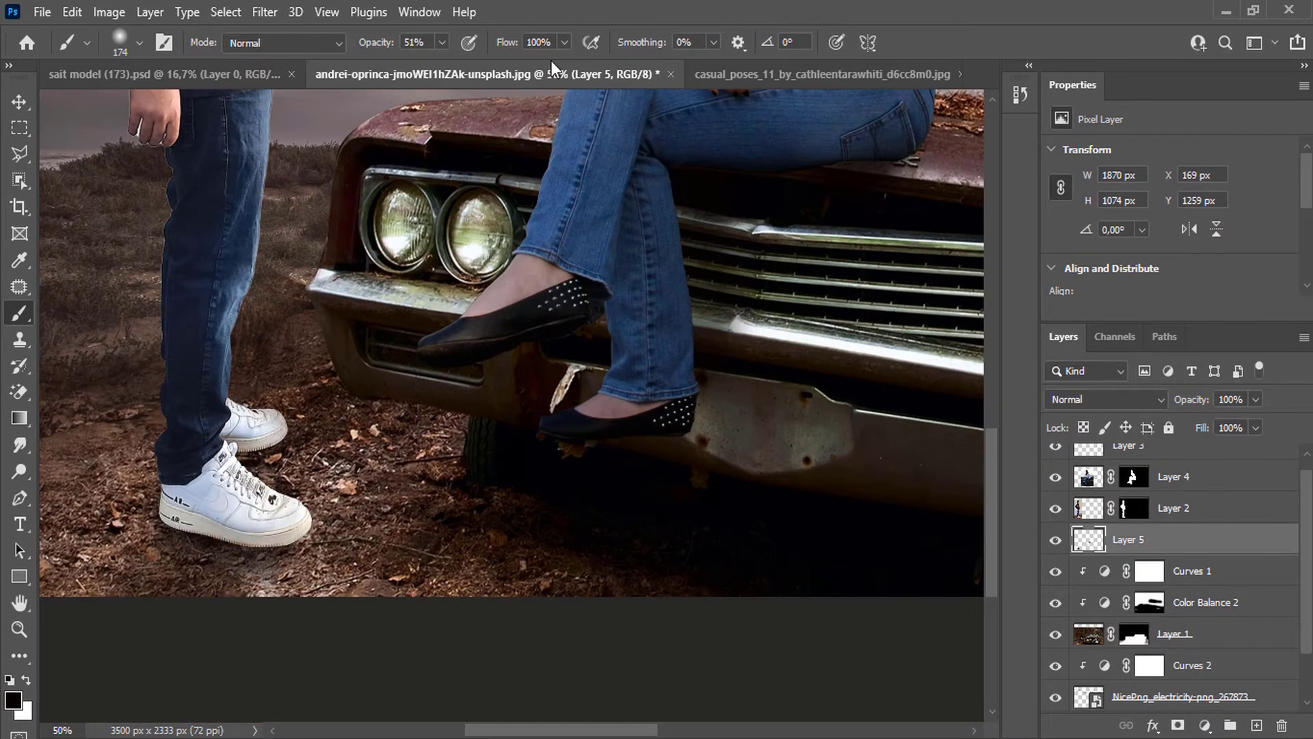
{"action": "left_click_drag", "start_coordinate": [441, 42], "coordinate": [404, 68]}
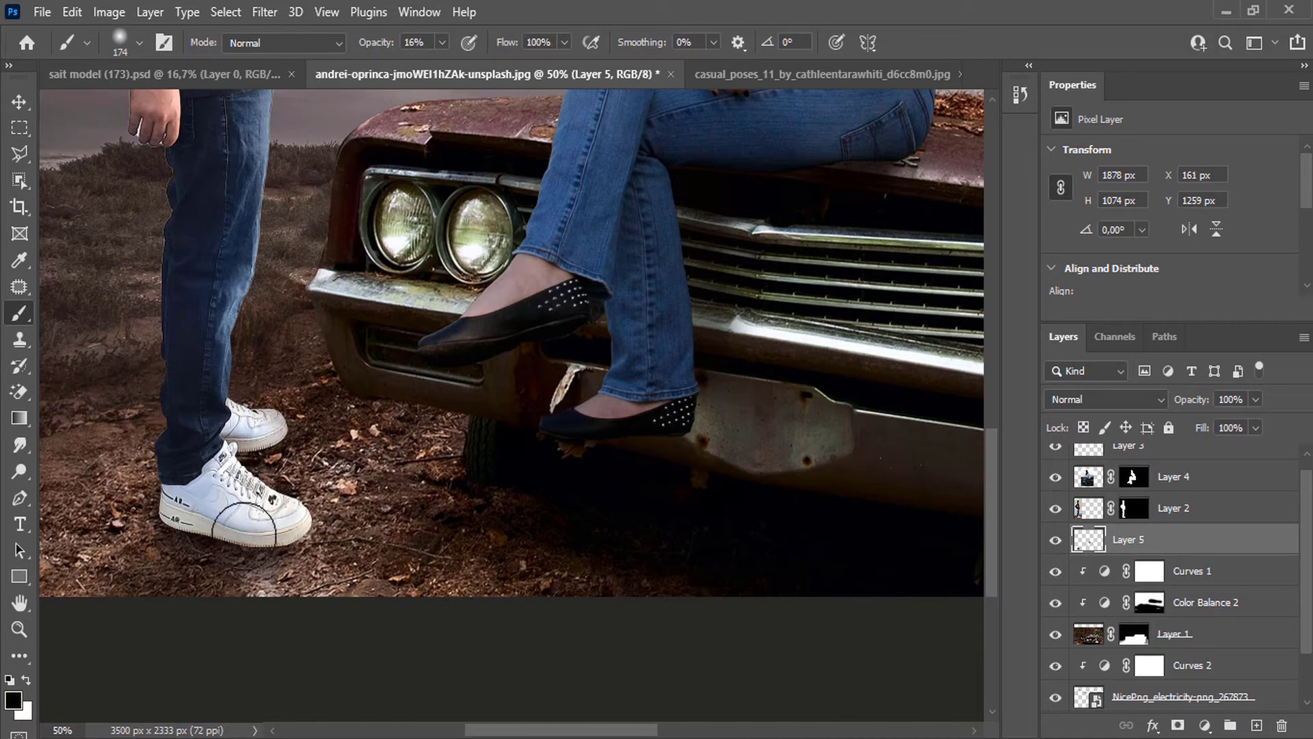
{"action": "key", "text": "ctrl+z"}
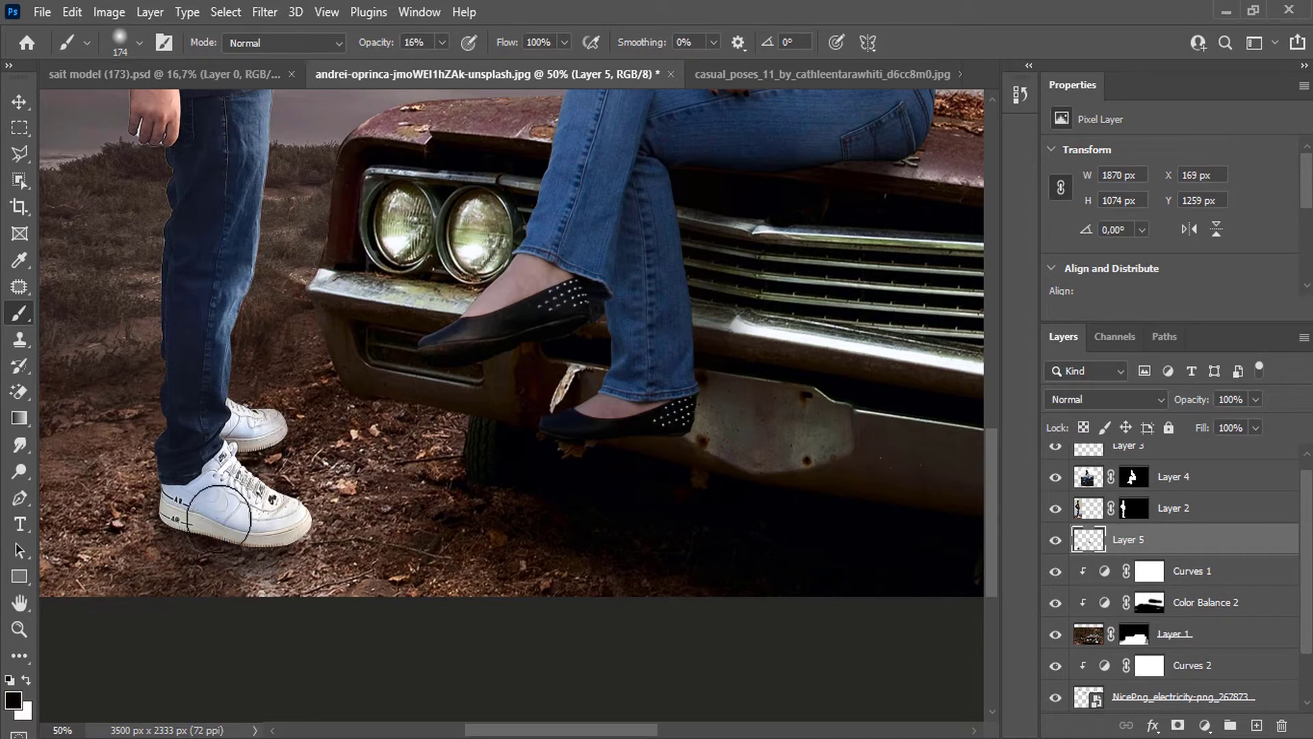
{"action": "left_click_drag", "start_coordinate": [137, 554], "coordinate": [217, 534]}
{"action": "key", "text": "ctrl+minus"}
{"action": "key", "text": "ctrl+minus"}
{"action": "key", "text": "ctrl+minus"}
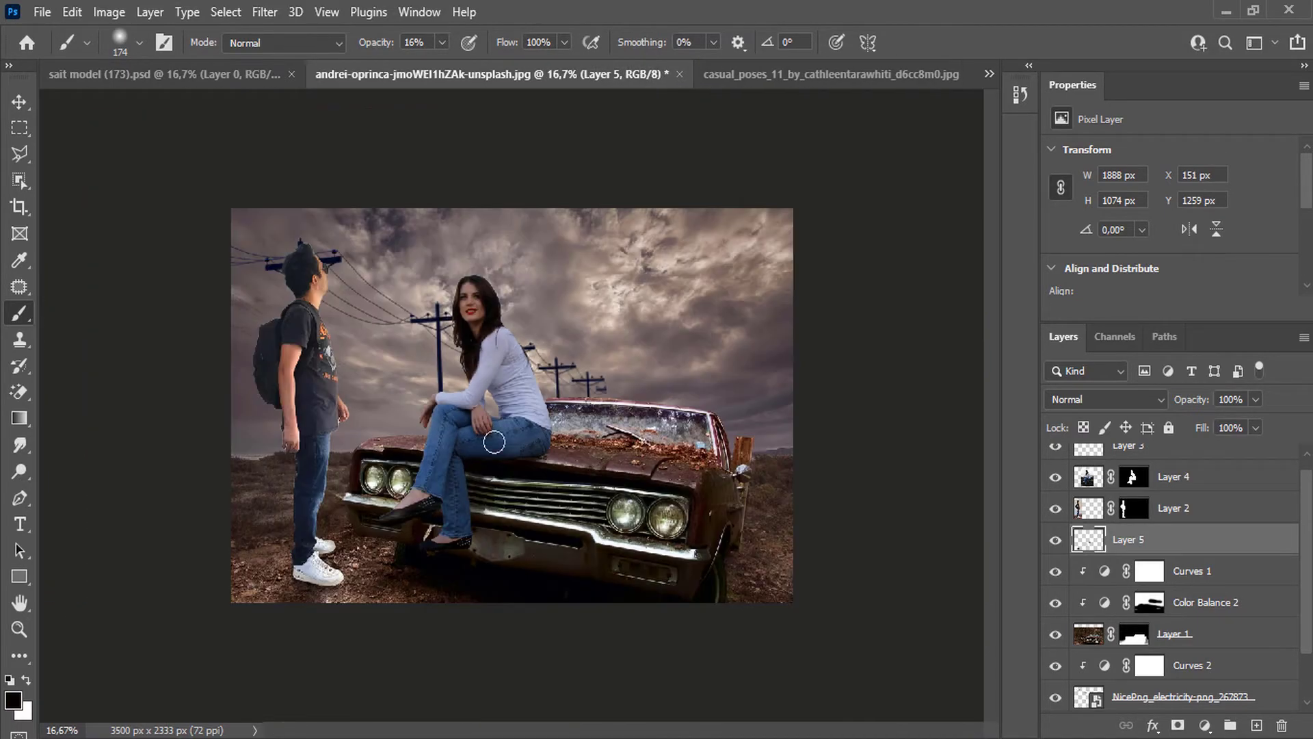
Mask out the white gaps around the man's fingers on Layer 2's mask with a 4 px Hard Round brush at 100% opacity.
{"action": "left_click", "coordinate": [1129, 514]}
{"action": "scroll", "coordinate": [343, 396], "scroll_direction": "up", "scroll_amount": 16}
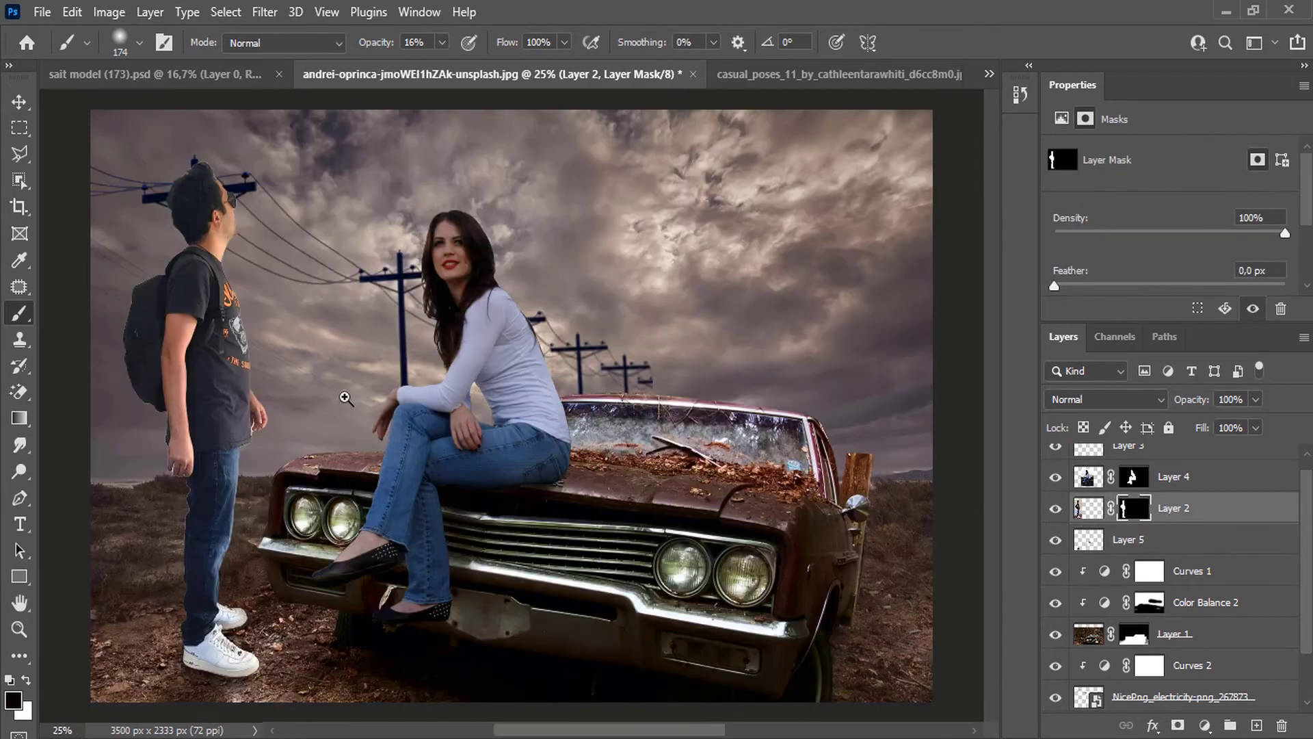
{"action": "scroll", "coordinate": [240, 414], "scroll_direction": "down", "scroll_amount": 11}
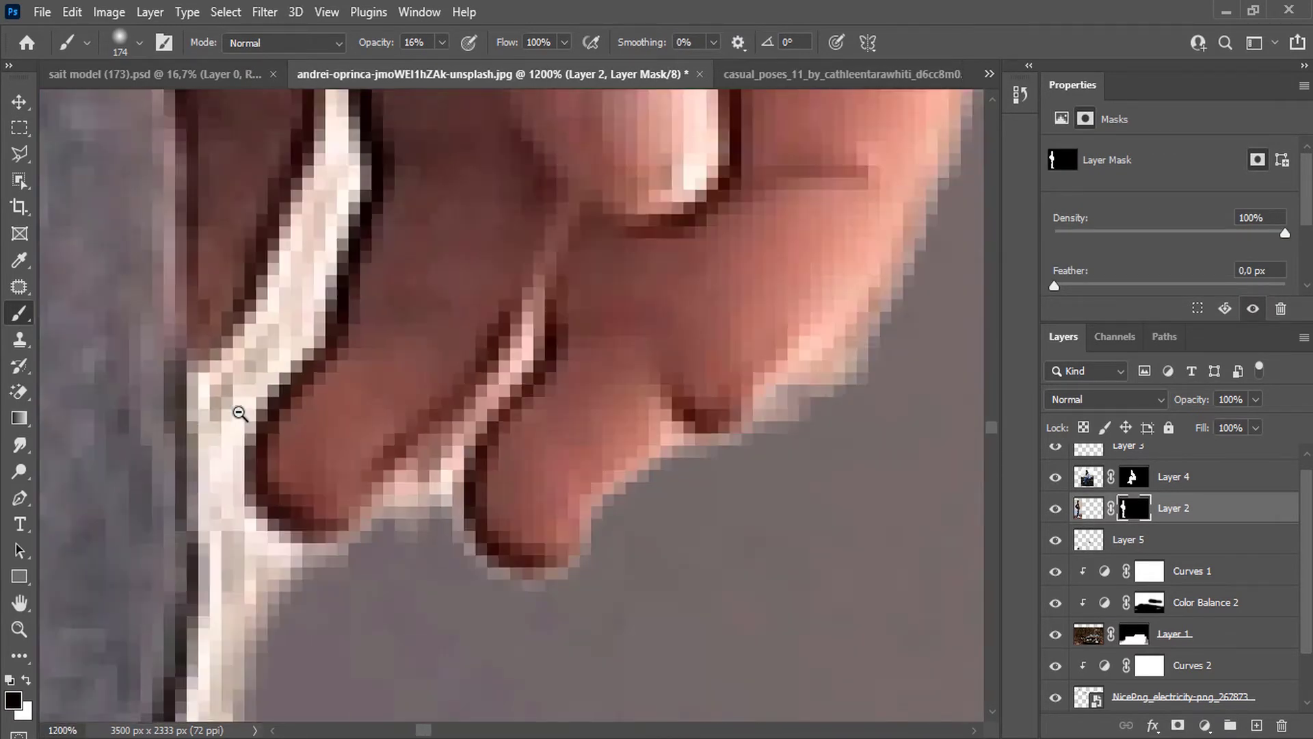
{"action": "right_click", "coordinate": [281, 375]}
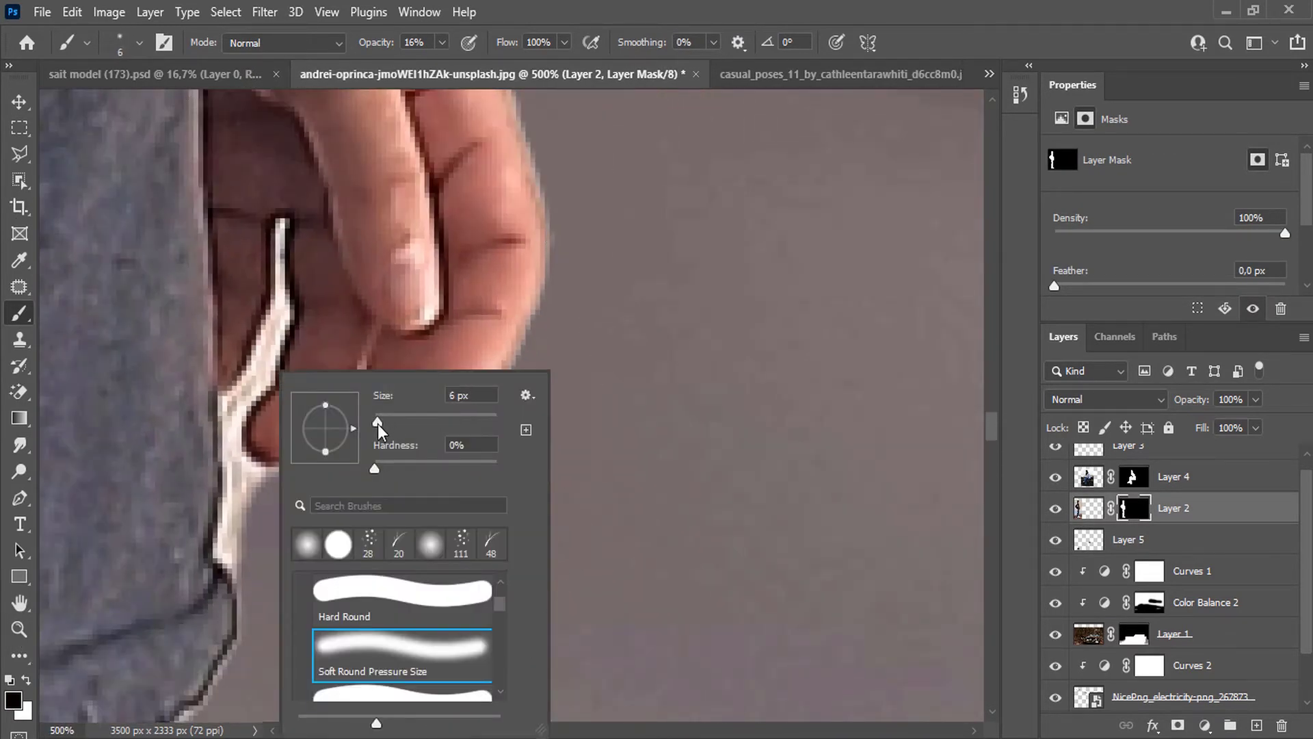
{"action": "left_click_drag", "start_coordinate": [378, 426], "coordinate": [375, 425]}
{"action": "left_click", "coordinate": [339, 543]}
{"action": "left_click", "coordinate": [270, 368]}
{"action": "left_click_drag", "start_coordinate": [267, 352], "coordinate": [241, 397]}
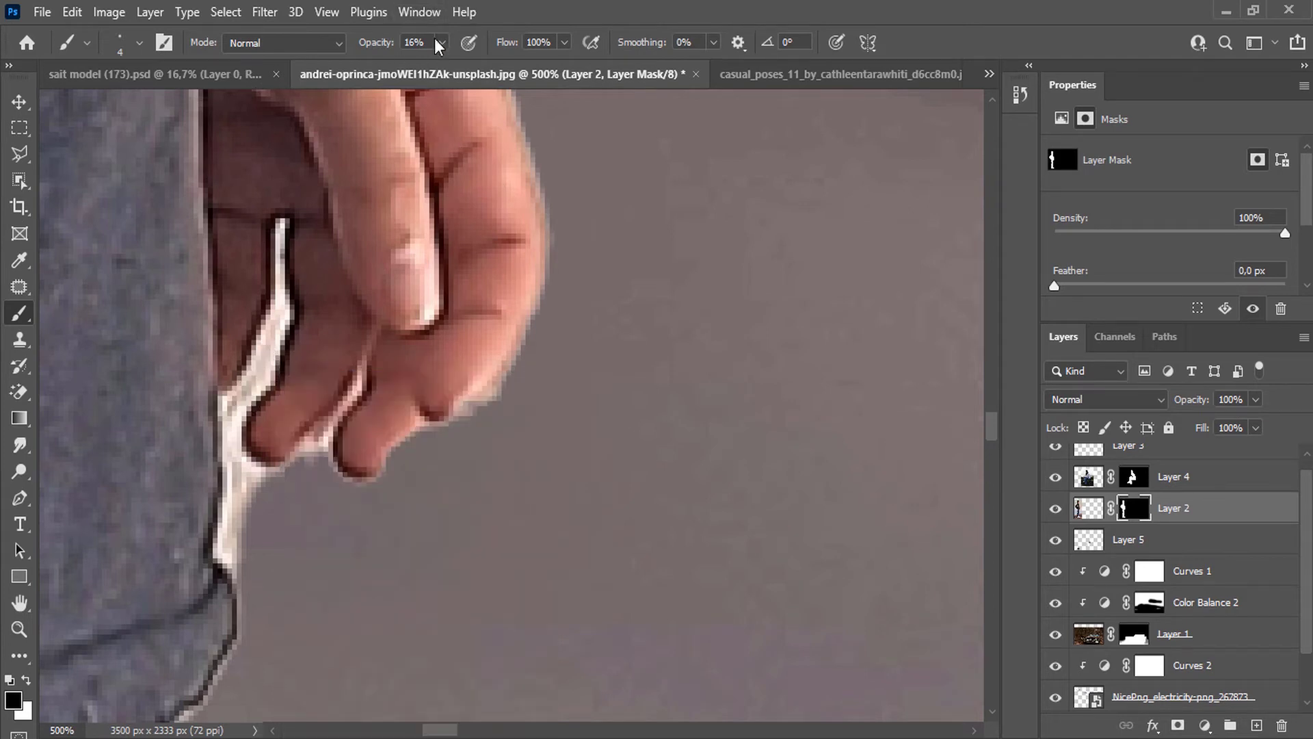
{"action": "left_click_drag", "start_coordinate": [440, 43], "coordinate": [563, 74]}
{"action": "mouse_move", "coordinate": [281, 319]}
{"action": "left_mouse_down"}
{"action": "mouse_move", "coordinate": [229, 403]}
{"action": "mouse_move", "coordinate": [222, 550]}
{"action": "mouse_move", "coordinate": [236, 569]}
{"action": "mouse_move", "coordinate": [236, 460]}
{"action": "left_mouse_up"}
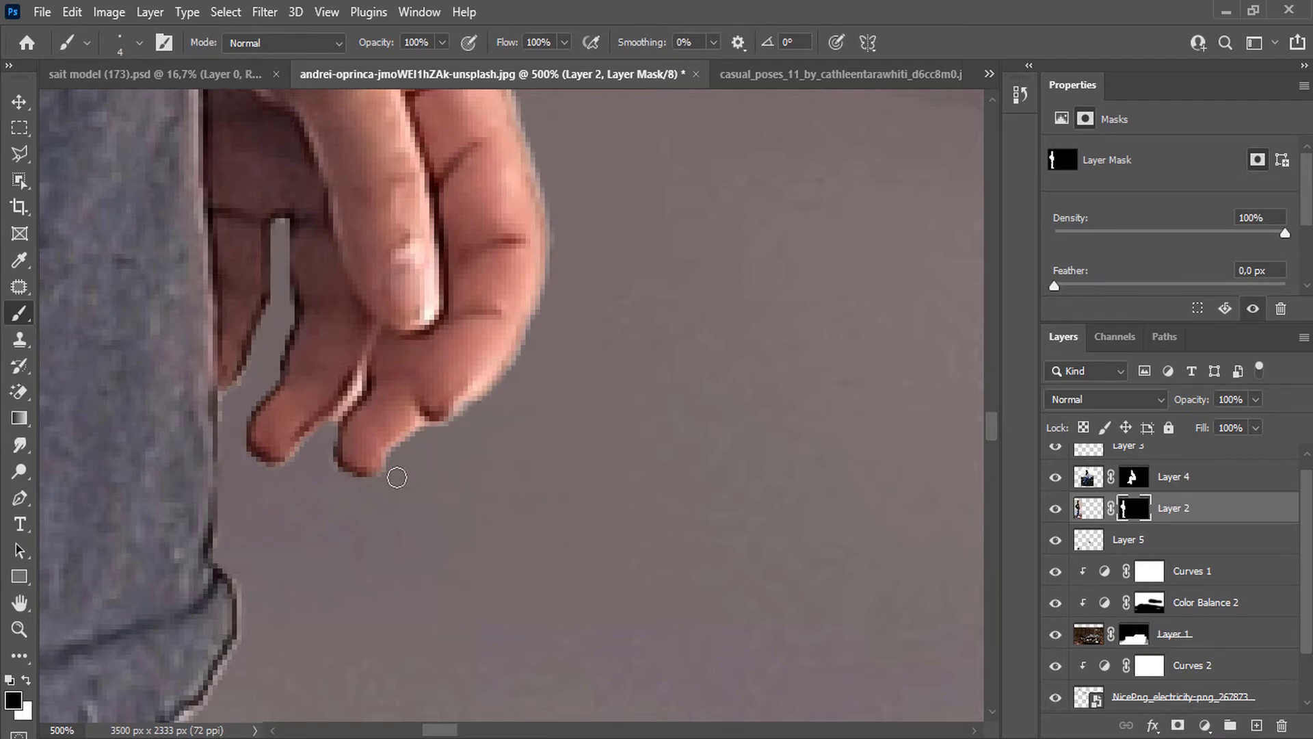
Mask away the light fringe along the man's hand, forearm and the front edge of his T-shirt.
{"action": "scroll", "coordinate": [559, 257], "scroll_direction": "up", "scroll_amount": 4}
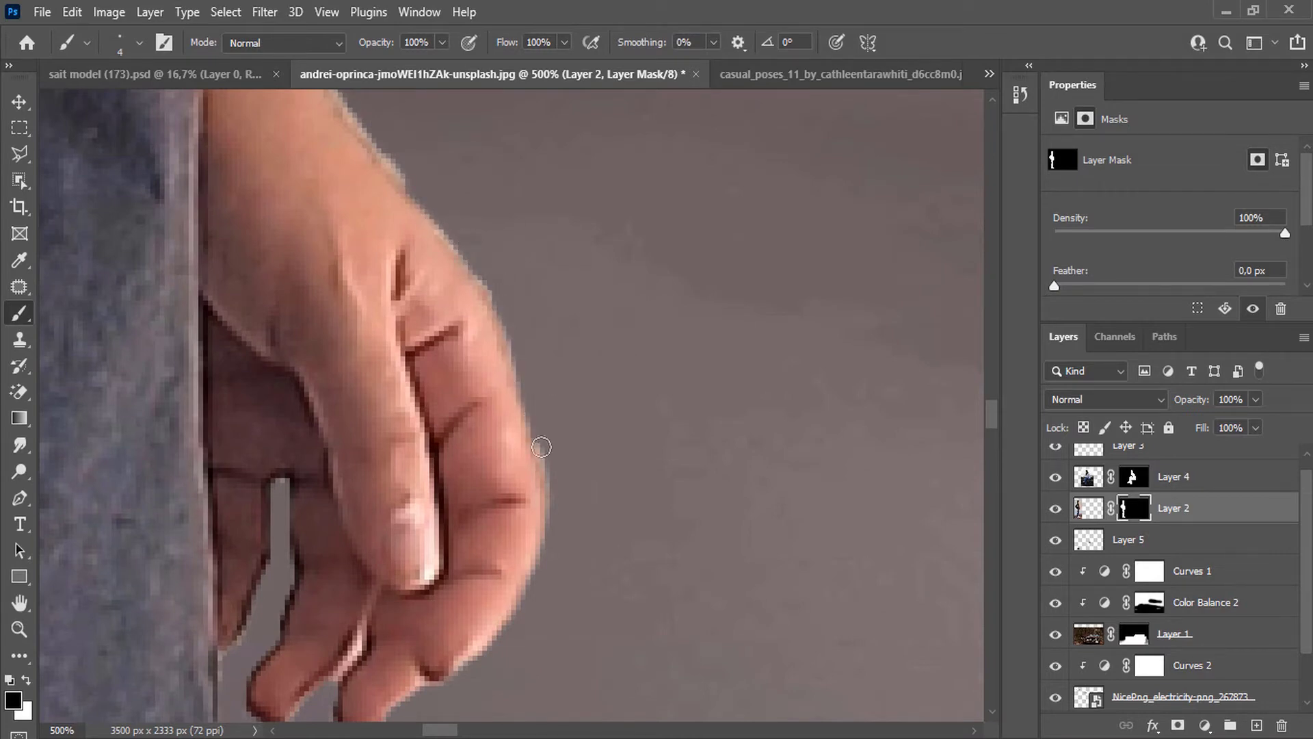
{"action": "scroll", "coordinate": [555, 502], "scroll_direction": "up", "scroll_amount": 5}
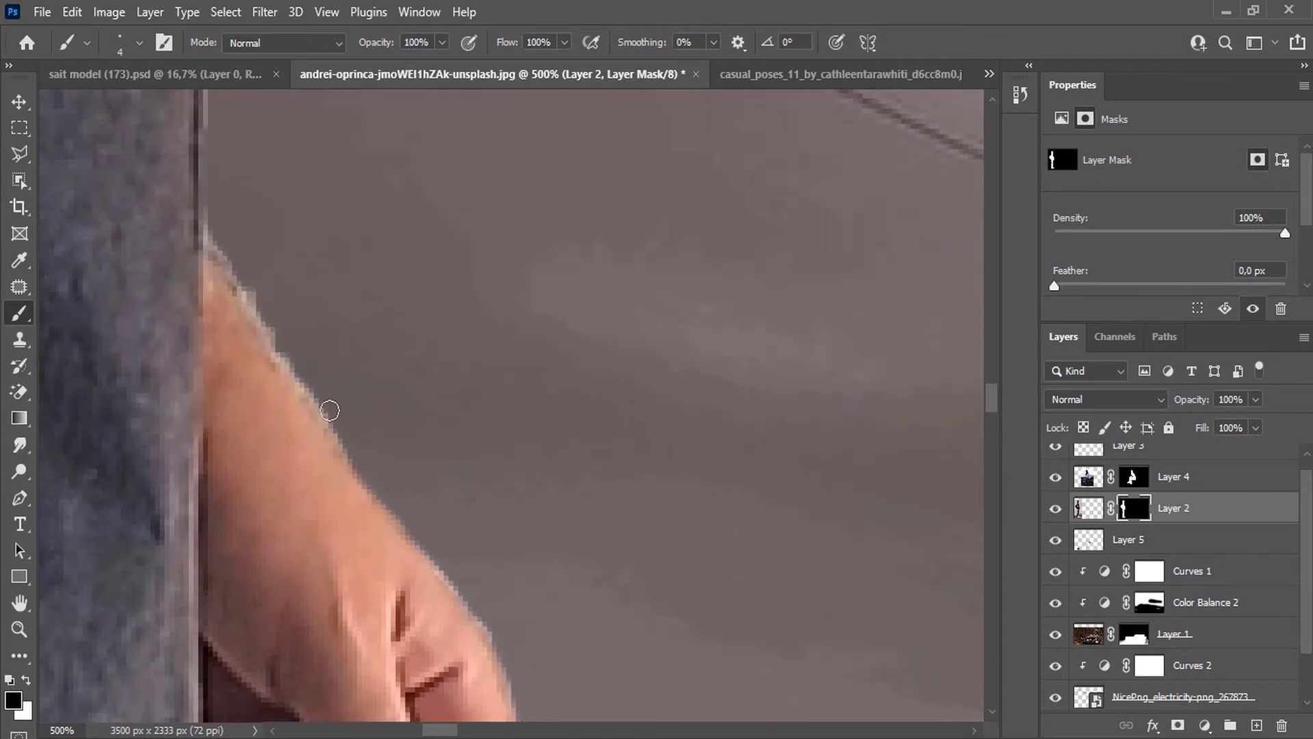
{"action": "left_click_drag", "start_coordinate": [258, 310], "coordinate": [219, 261]}
{"action": "left_click_drag", "start_coordinate": [302, 388], "coordinate": [394, 509]}
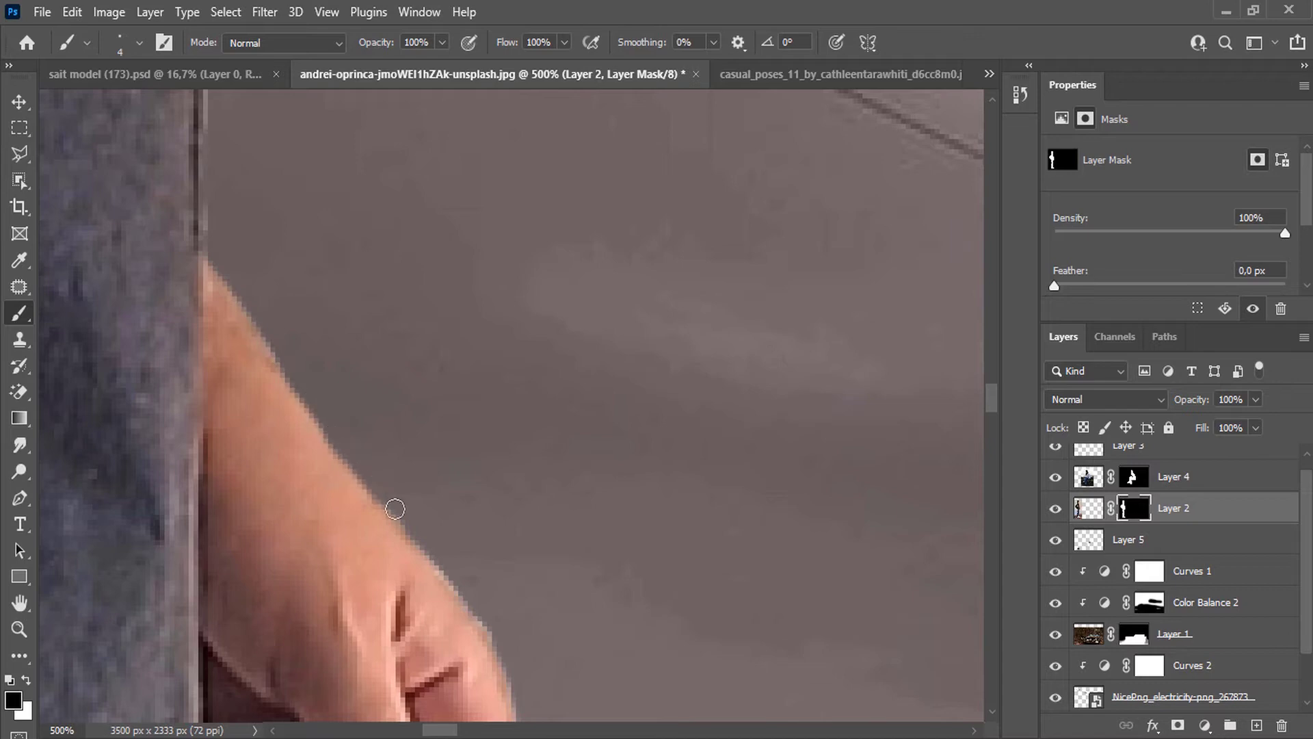
{"action": "scroll", "coordinate": [202, 246], "scroll_direction": "up", "scroll_amount": 4}
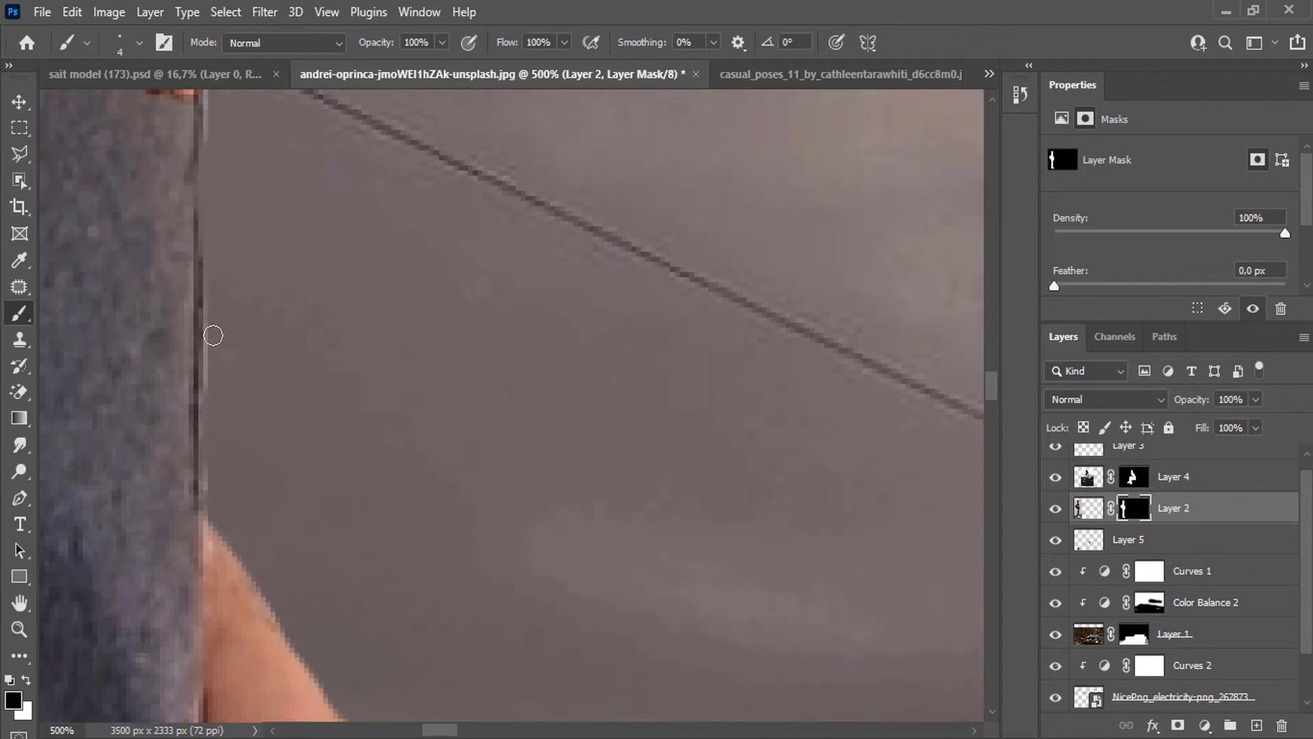
{"action": "scroll", "coordinate": [218, 209], "scroll_direction": "up", "scroll_amount": 3}
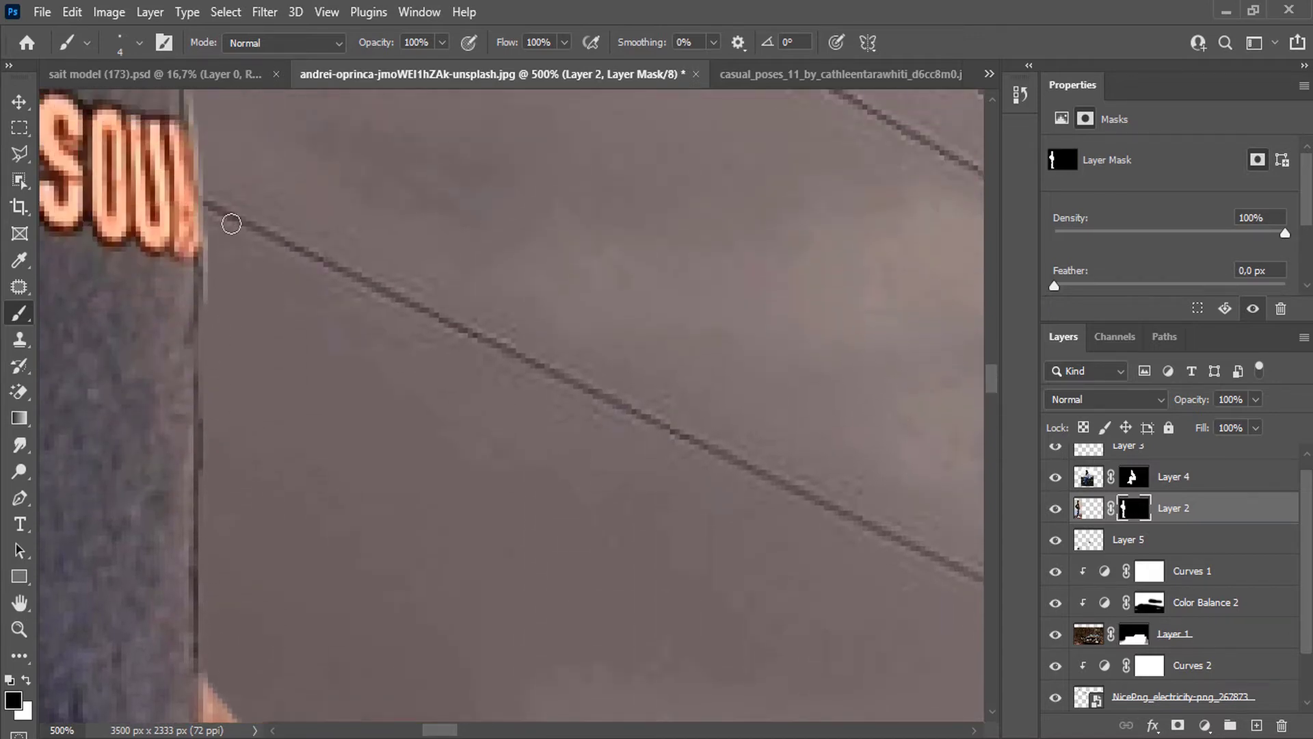
{"action": "scroll", "coordinate": [216, 239], "scroll_direction": "up", "scroll_amount": 4}
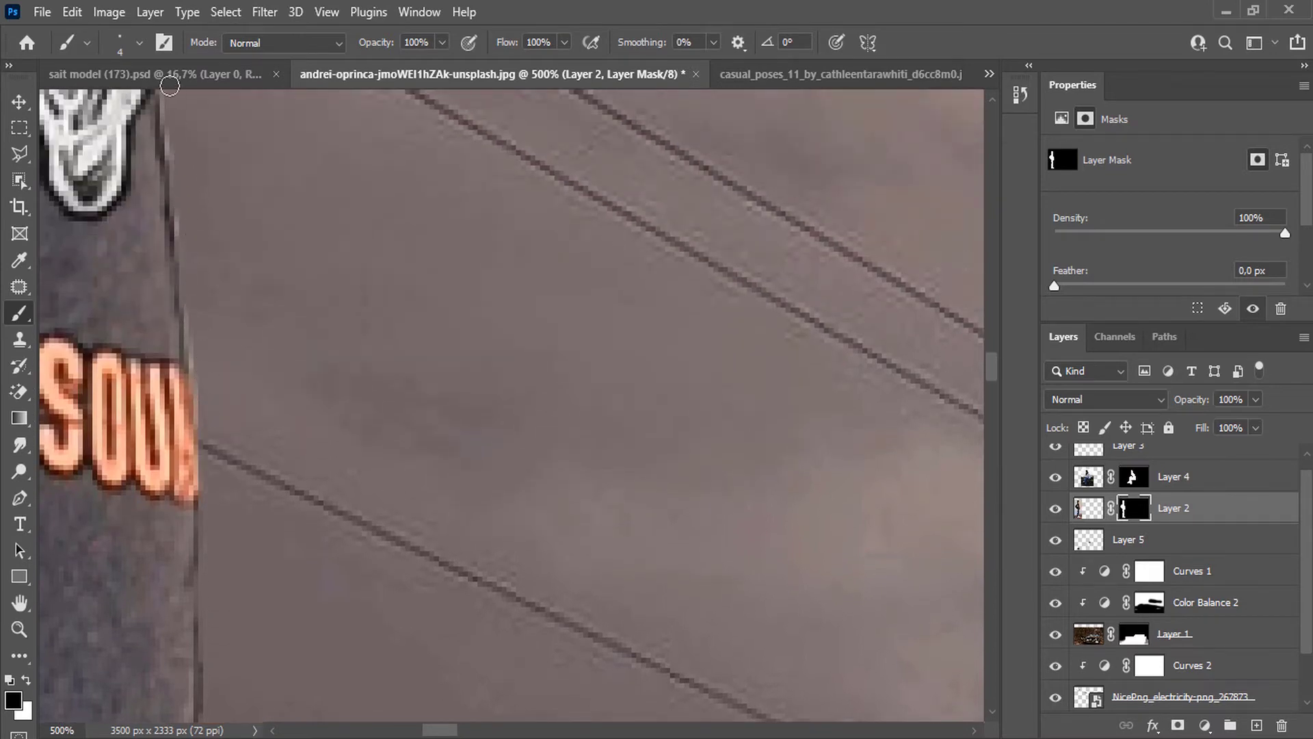
Clean up the mask edge along the man's face, chin and neck with the hard 4 px brush.
{"action": "scroll", "coordinate": [163, 134], "scroll_direction": "down", "scroll_amount": 7}
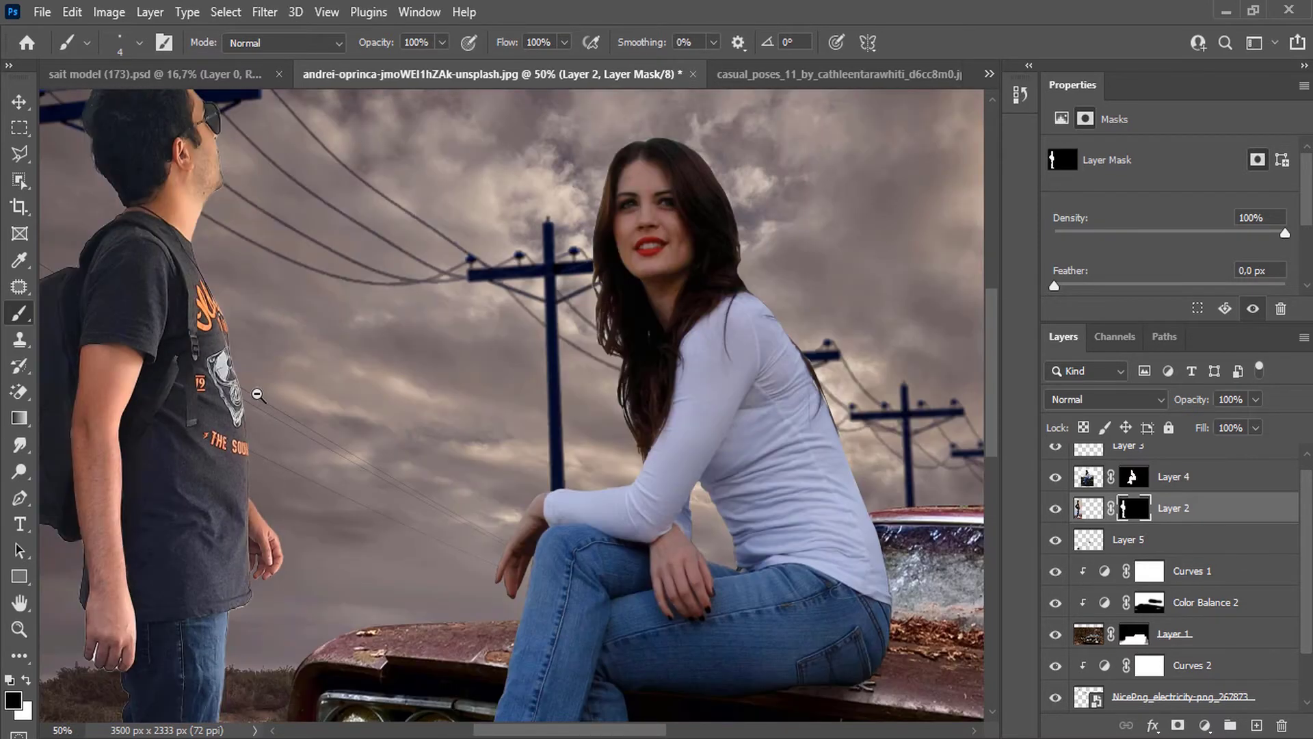
{"action": "scroll", "coordinate": [217, 199], "scroll_direction": "up", "scroll_amount": 5}
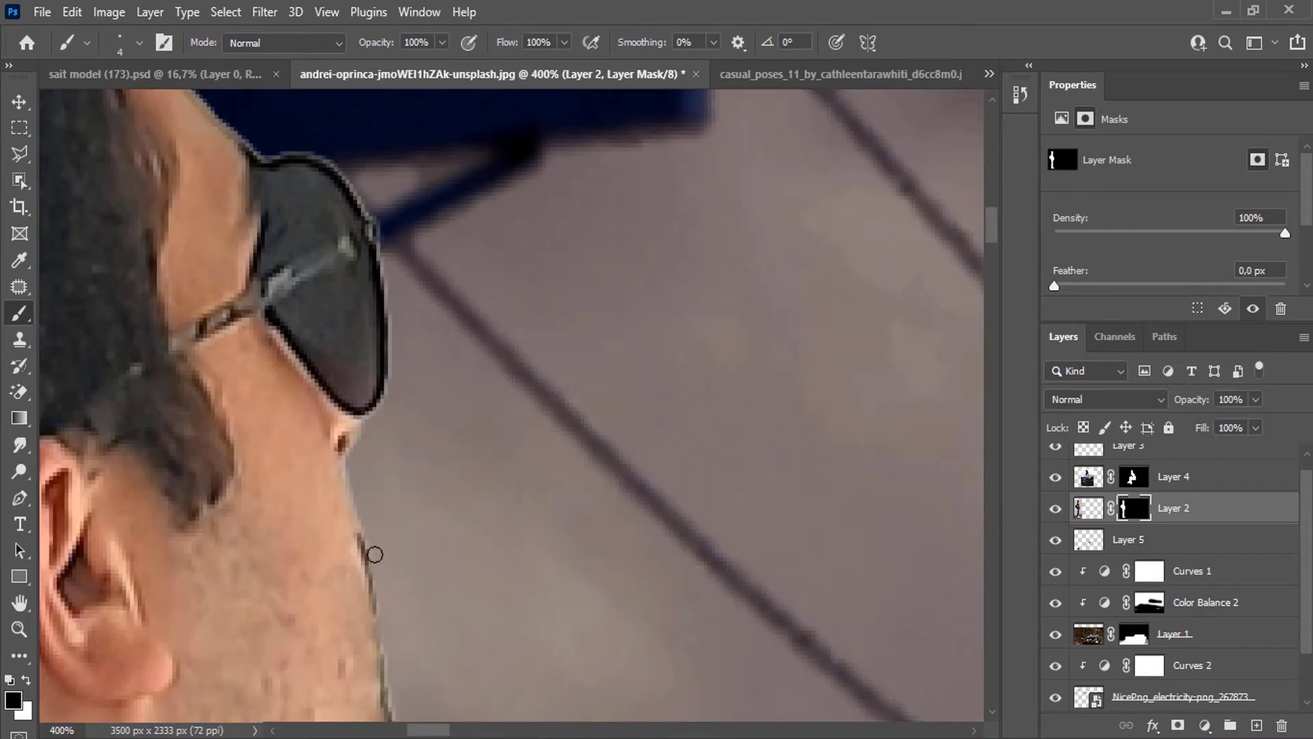
{"action": "scroll", "coordinate": [383, 561], "scroll_direction": "down", "scroll_amount": 3}
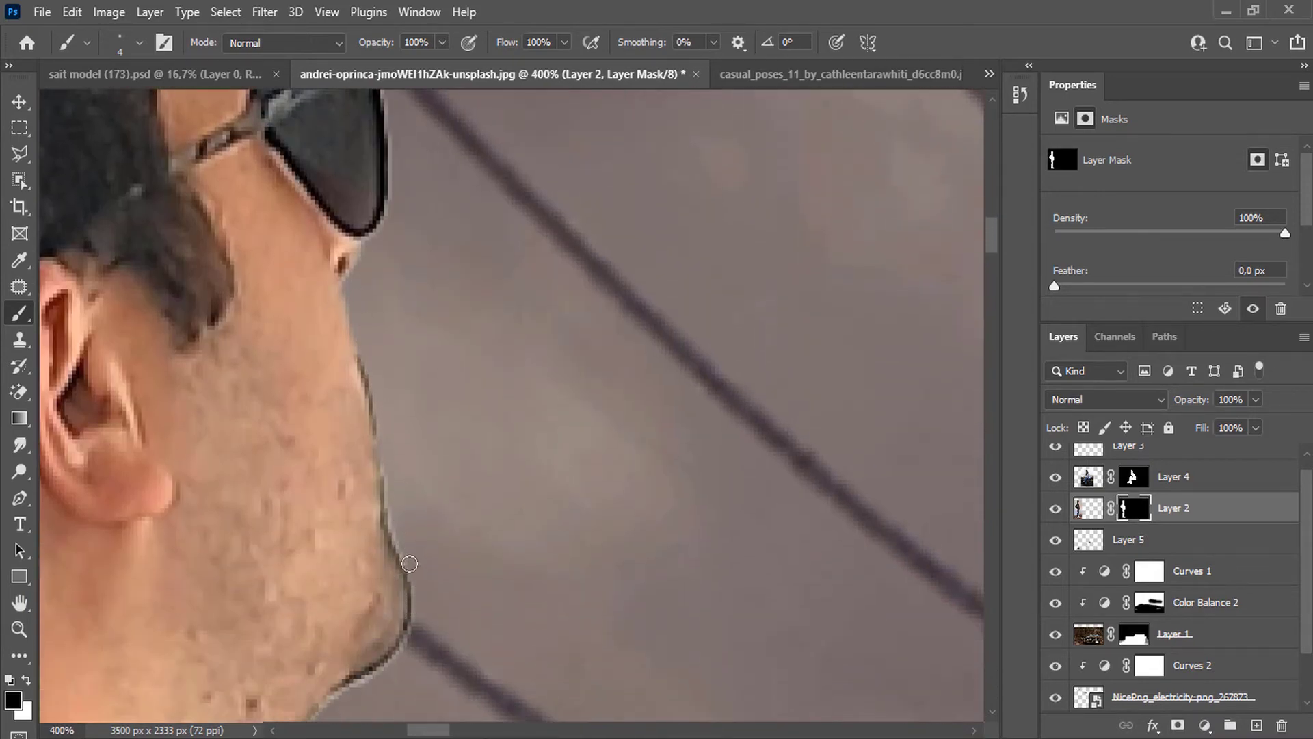
{"action": "scroll", "coordinate": [425, 598], "scroll_direction": "down", "scroll_amount": 3}
{"action": "right_click", "coordinate": [573, 443]}
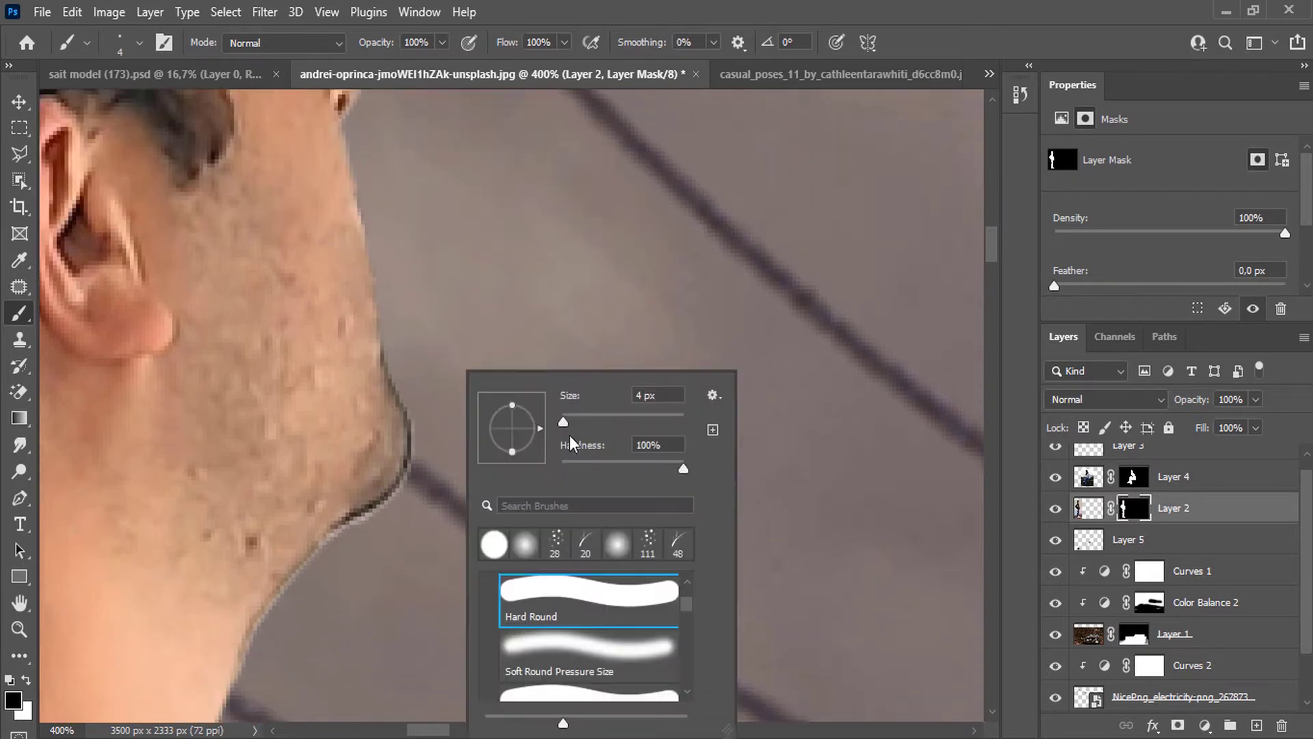
{"action": "mouse_move", "coordinate": [280, 677]}
{"action": "left_mouse_down"}
{"action": "mouse_move", "coordinate": [281, 639]}
{"action": "mouse_move", "coordinate": [387, 539]}
{"action": "mouse_move", "coordinate": [445, 457]}
{"action": "mouse_move", "coordinate": [445, 424]}
{"action": "left_mouse_up"}
Mask out the pale fringe around the front and top of the man's hair with a 17 px Hard Round brush.
{"action": "scroll", "coordinate": [440, 431], "scroll_direction": "down", "scroll_amount": 4}
{"action": "scroll", "coordinate": [380, 277], "scroll_direction": "up", "scroll_amount": 5}
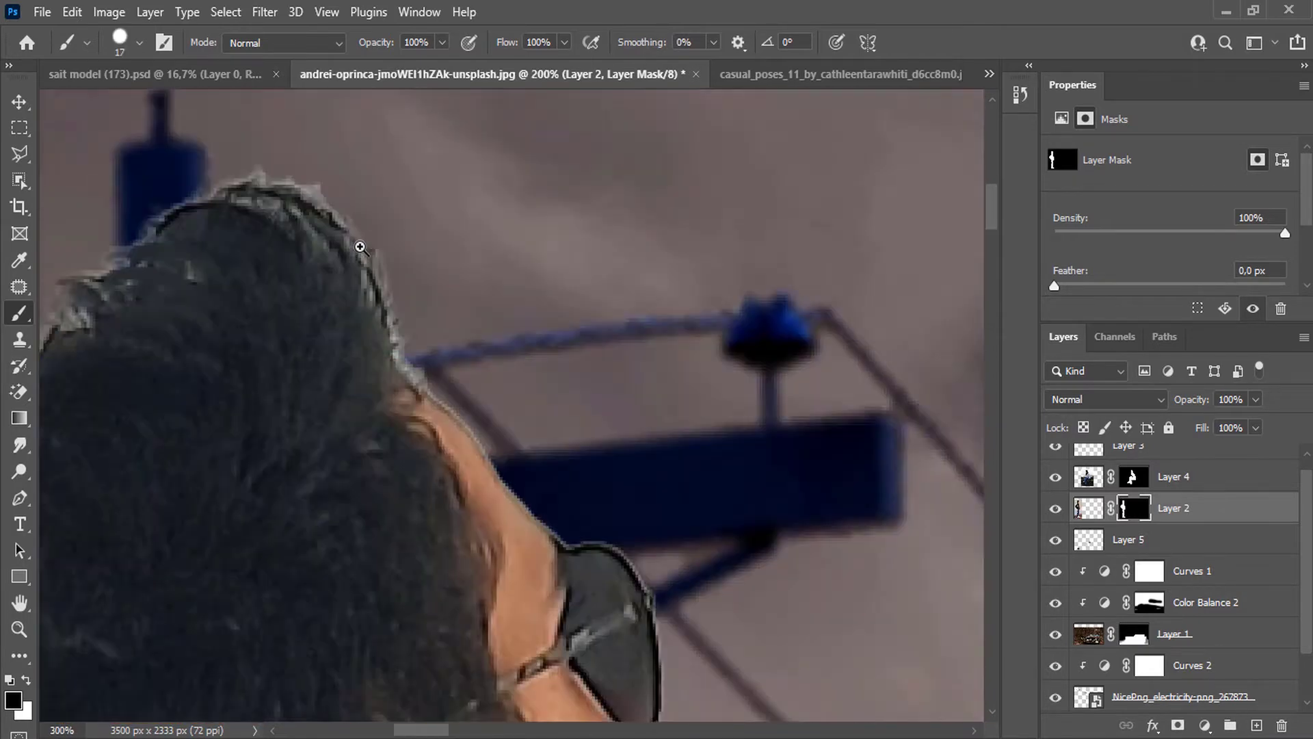
{"action": "scroll", "coordinate": [671, 594], "scroll_direction": "down", "scroll_amount": 1}
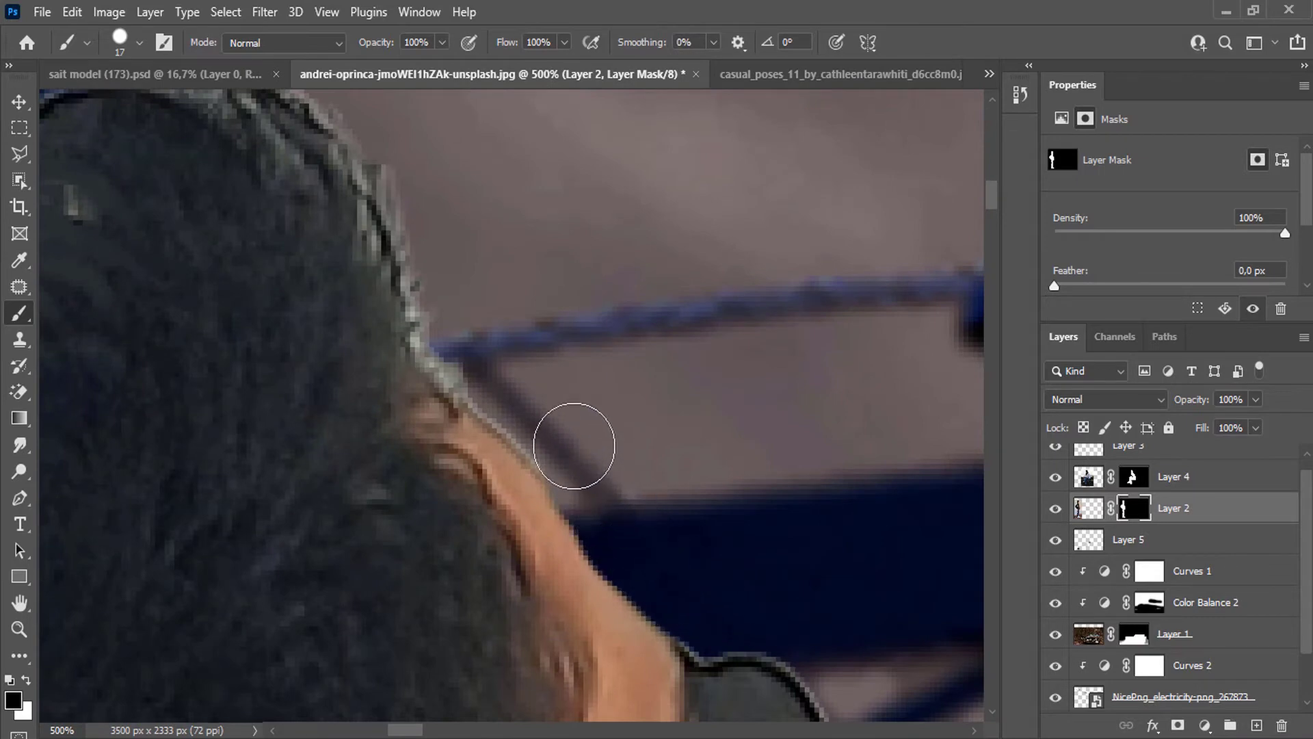
{"action": "mouse_move", "coordinate": [467, 344]}
{"action": "left_mouse_down"}
{"action": "mouse_move", "coordinate": [442, 238]}
{"action": "mouse_move", "coordinate": [452, 326]}
{"action": "mouse_move", "coordinate": [431, 212]}
{"action": "mouse_move", "coordinate": [403, 150]}
{"action": "left_mouse_up"}
{"action": "scroll", "coordinate": [490, 399], "scroll_direction": "up", "scroll_amount": 1}
{"action": "scroll", "coordinate": [449, 390], "scroll_direction": "up", "scroll_amount": 1}
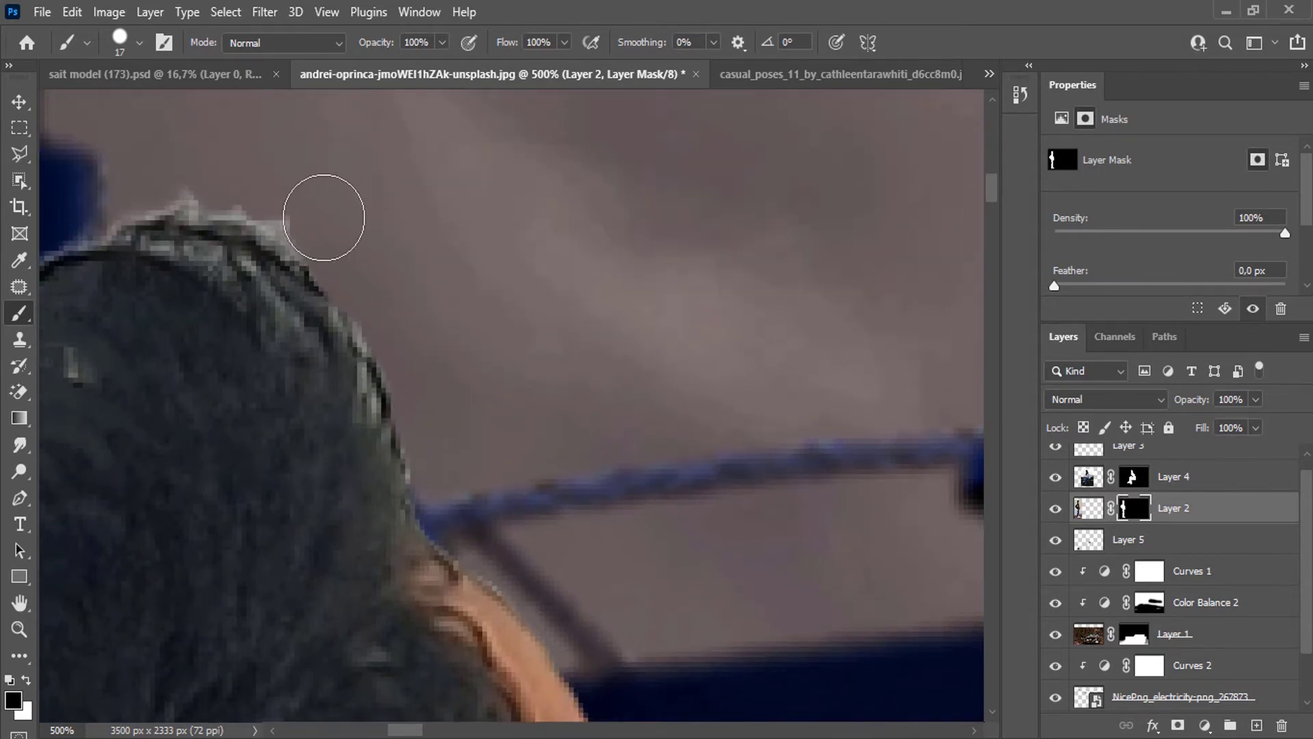
{"action": "left_click_drag", "start_coordinate": [283, 290], "coordinate": [551, 345]}
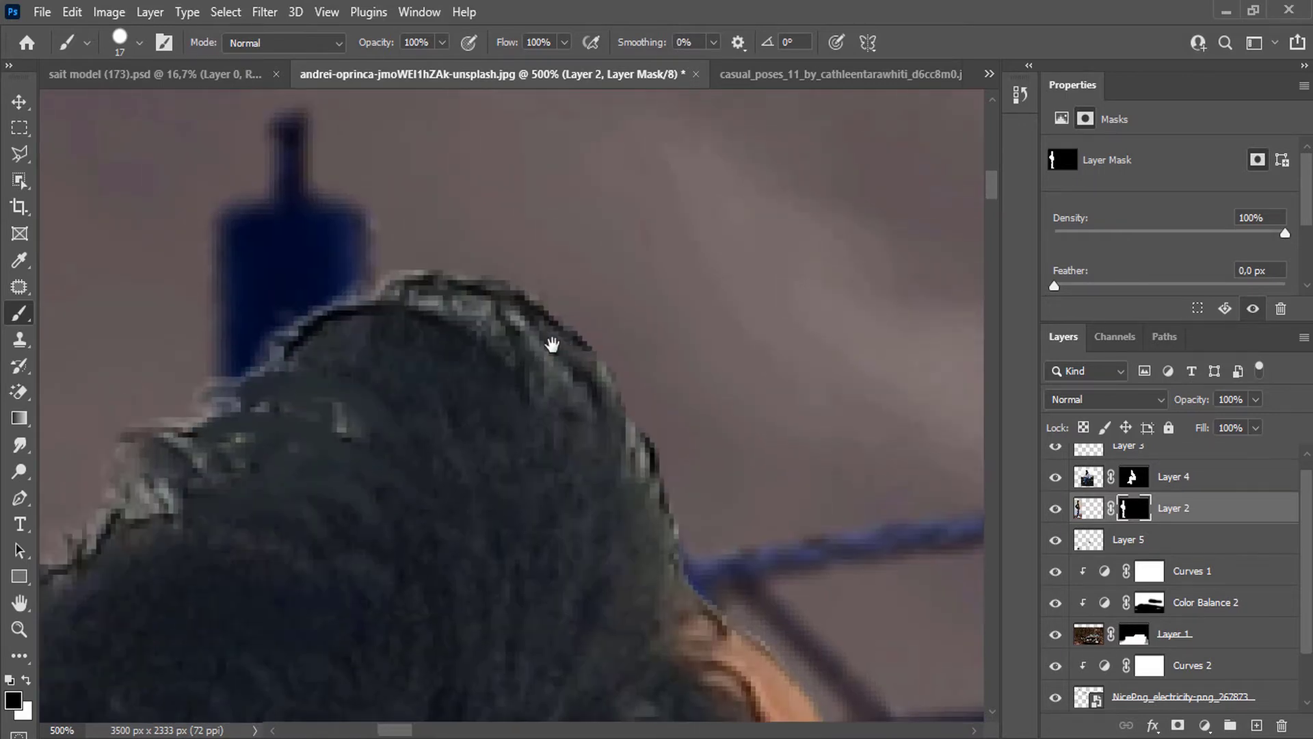
{"action": "mouse_move", "coordinate": [375, 248]}
{"action": "left_mouse_down"}
{"action": "mouse_move", "coordinate": [276, 288]}
{"action": "mouse_move", "coordinate": [242, 339]}
{"action": "mouse_move", "coordinate": [128, 400]}
{"action": "mouse_move", "coordinate": [103, 489]}
{"action": "left_mouse_up"}
Soften the mask edge along the top and back of the man's hair with a soft 17 px brush.
{"action": "right_click", "coordinate": [413, 287]}
{"action": "double_click", "coordinate": [528, 566]}
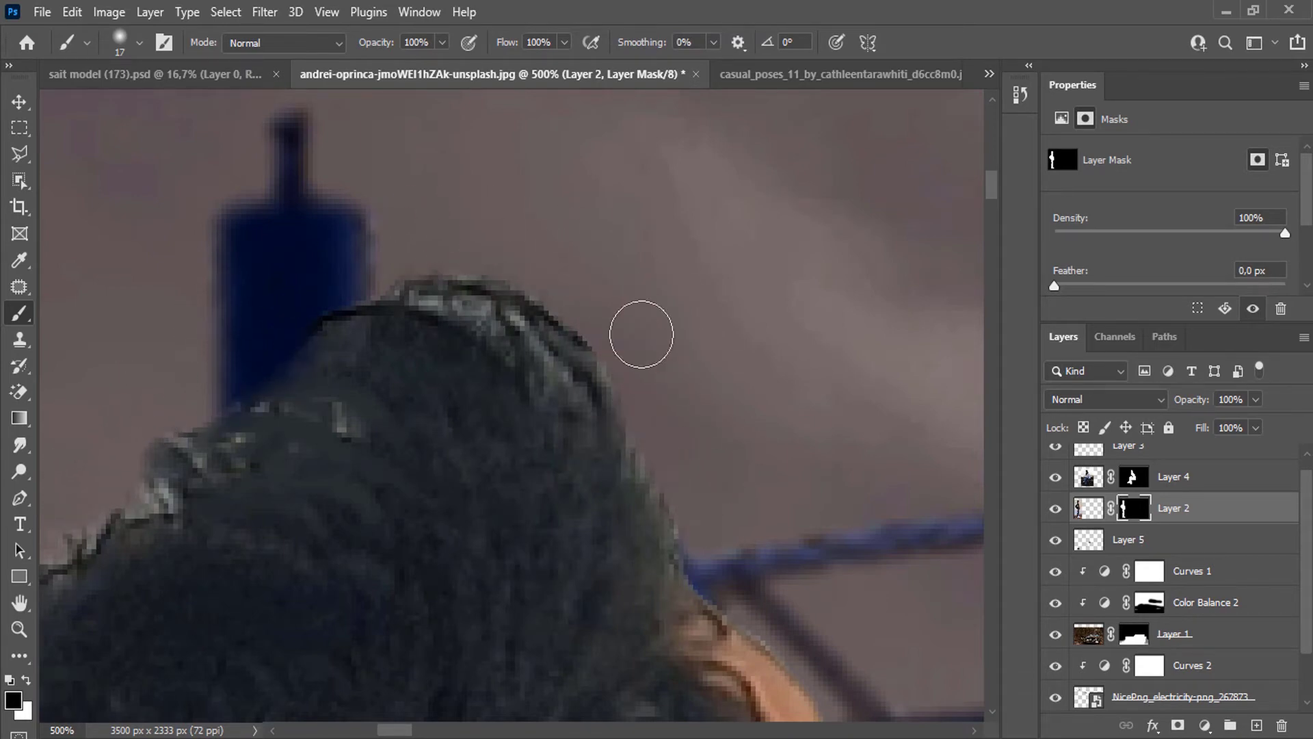
{"action": "left_click_drag", "start_coordinate": [297, 300], "coordinate": [269, 346]}
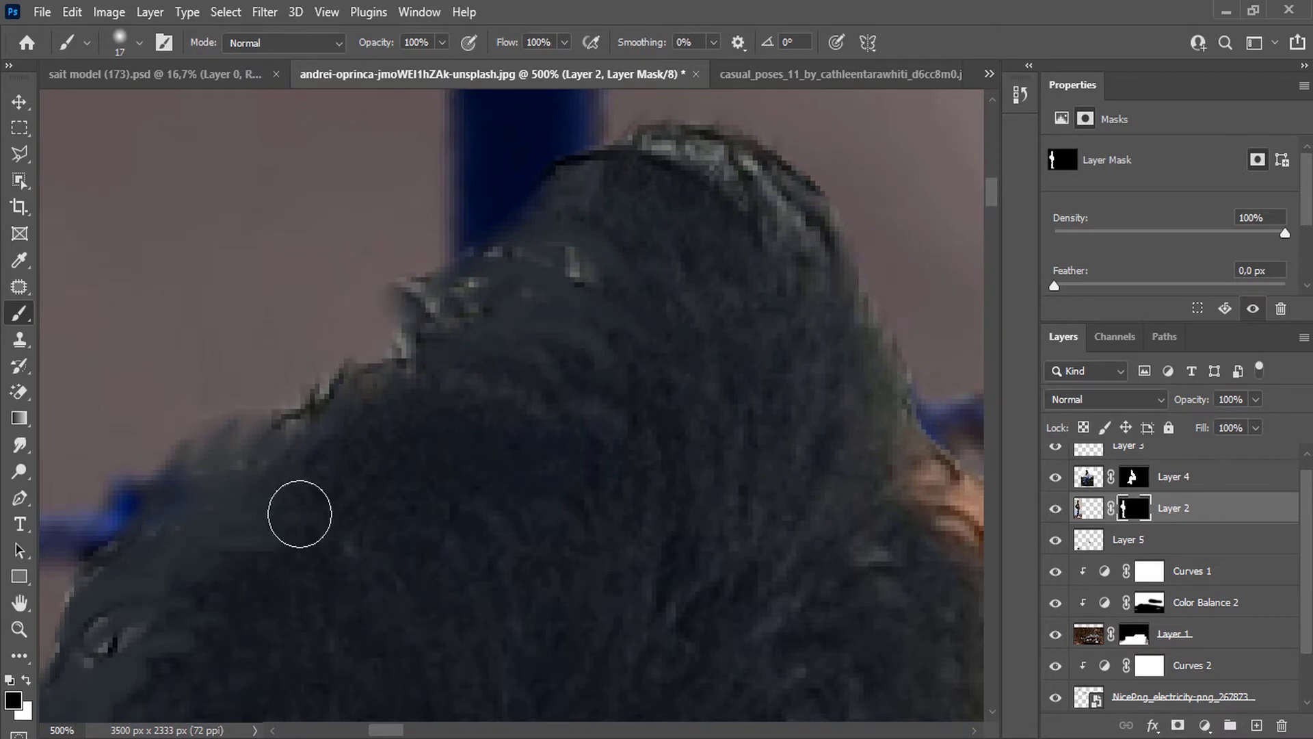
{"action": "mouse_move", "coordinate": [301, 514]}
{"action": "left_mouse_down"}
{"action": "mouse_move", "coordinate": [338, 394]}
{"action": "mouse_move", "coordinate": [442, 234]}
{"action": "left_mouse_up"}
{"action": "left_click_drag", "start_coordinate": [198, 391], "coordinate": [140, 466]}
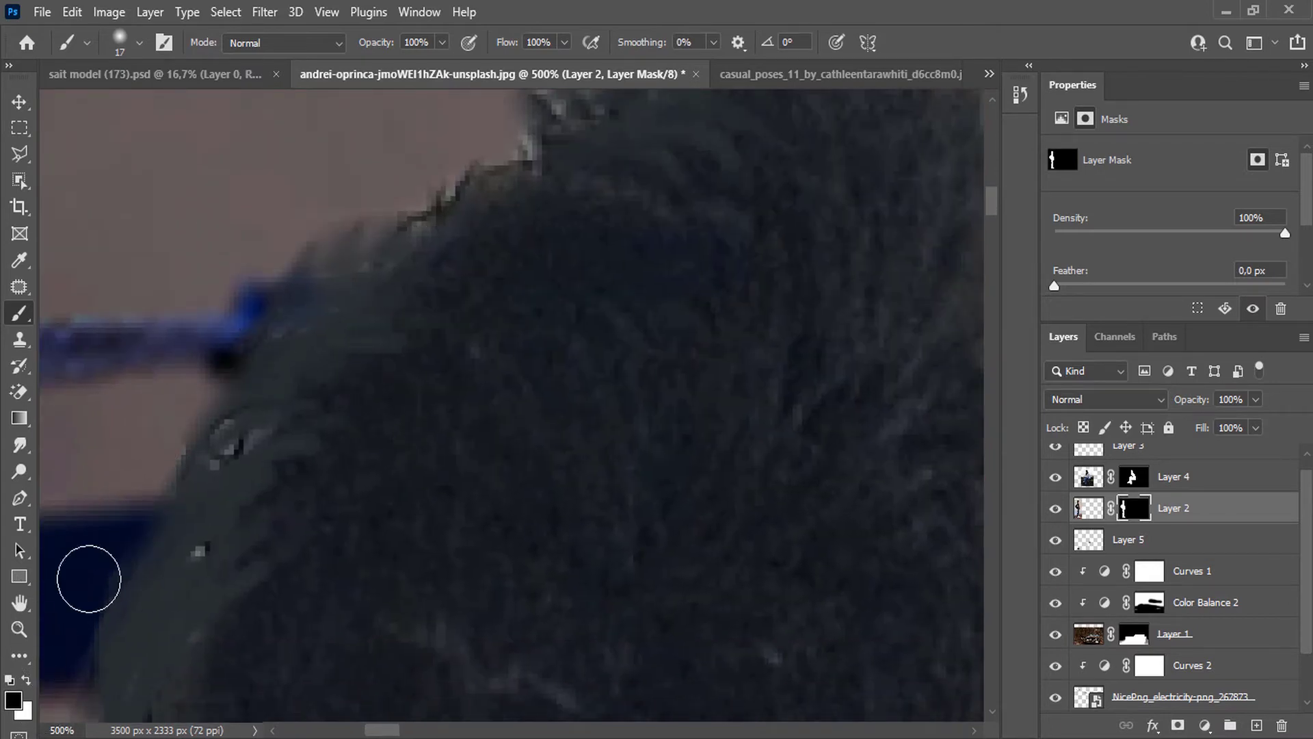
{"action": "left_click_drag", "start_coordinate": [99, 636], "coordinate": [165, 478]}
Mask away the fringe along the back edge of the man's jeans with a 17 px Hard Round brush.
{"action": "scroll", "coordinate": [187, 319], "scroll_direction": "down", "scroll_amount": 4}
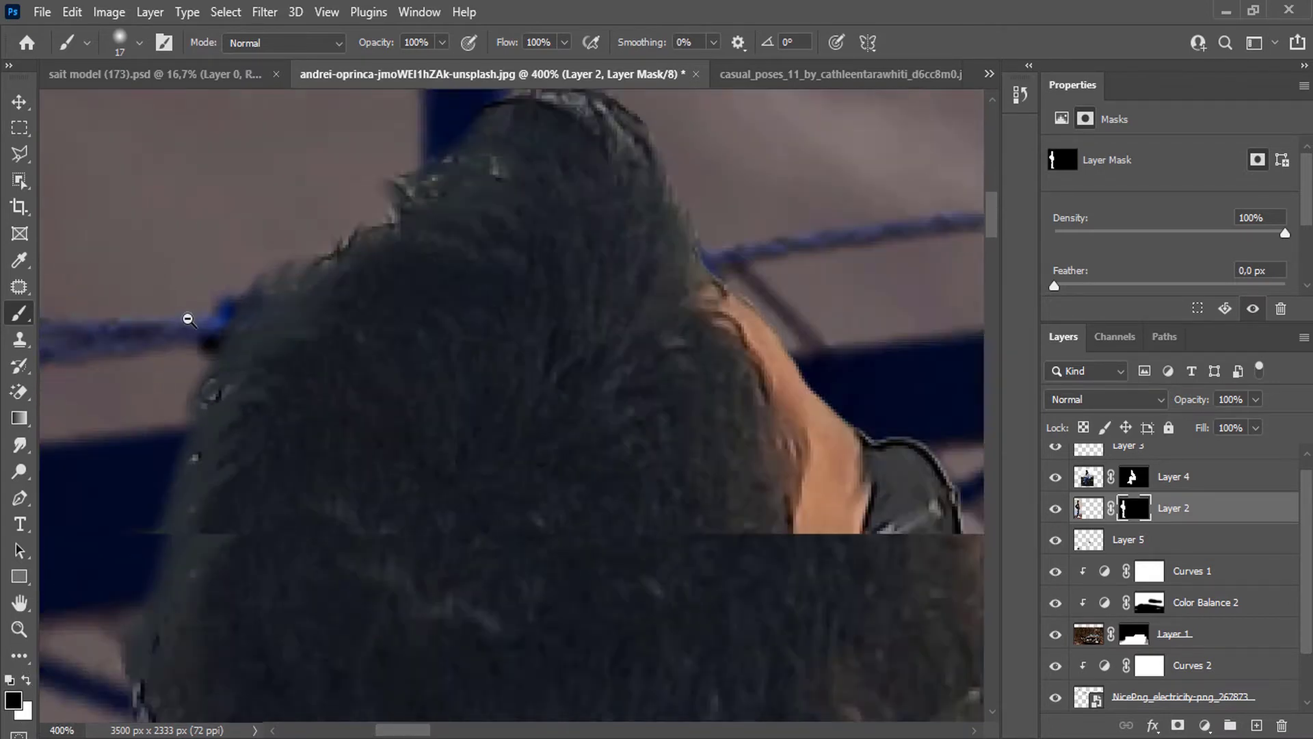
{"action": "scroll", "coordinate": [187, 319], "scroll_direction": "down", "scroll_amount": 3}
{"action": "scroll", "coordinate": [372, 349], "scroll_direction": "down", "scroll_amount": 1}
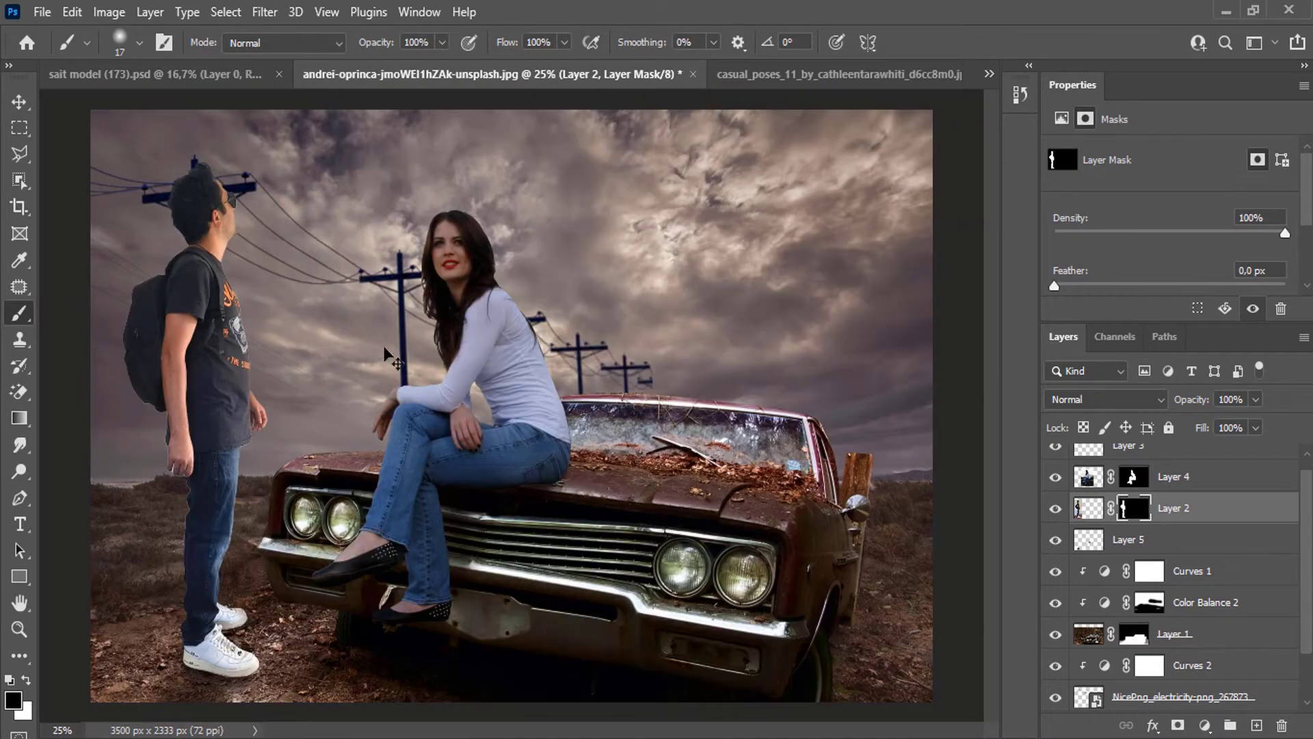
{"action": "scroll", "coordinate": [247, 507], "scroll_direction": "up", "scroll_amount": 6}
{"action": "left_click_drag", "start_coordinate": [84, 378], "coordinate": [269, 440]}
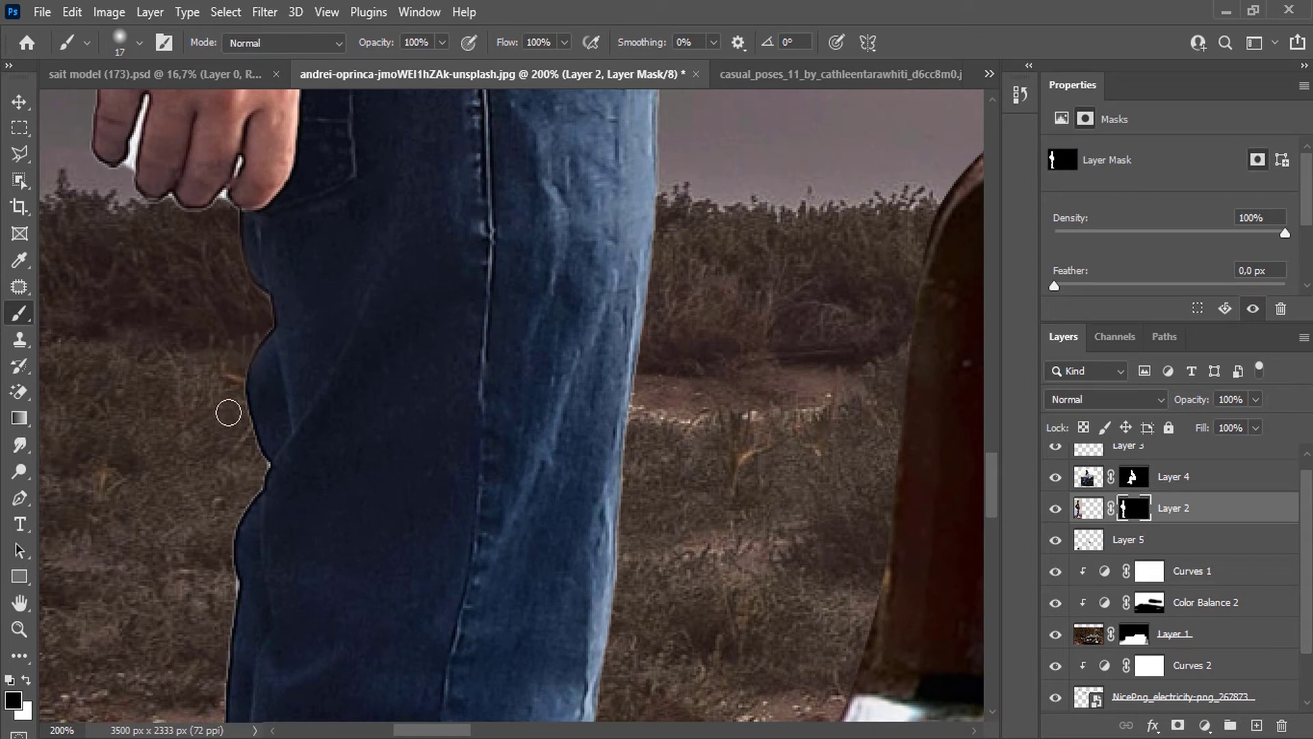
{"action": "right_click", "coordinate": [272, 313]}
{"action": "left_click", "coordinate": [338, 489]}
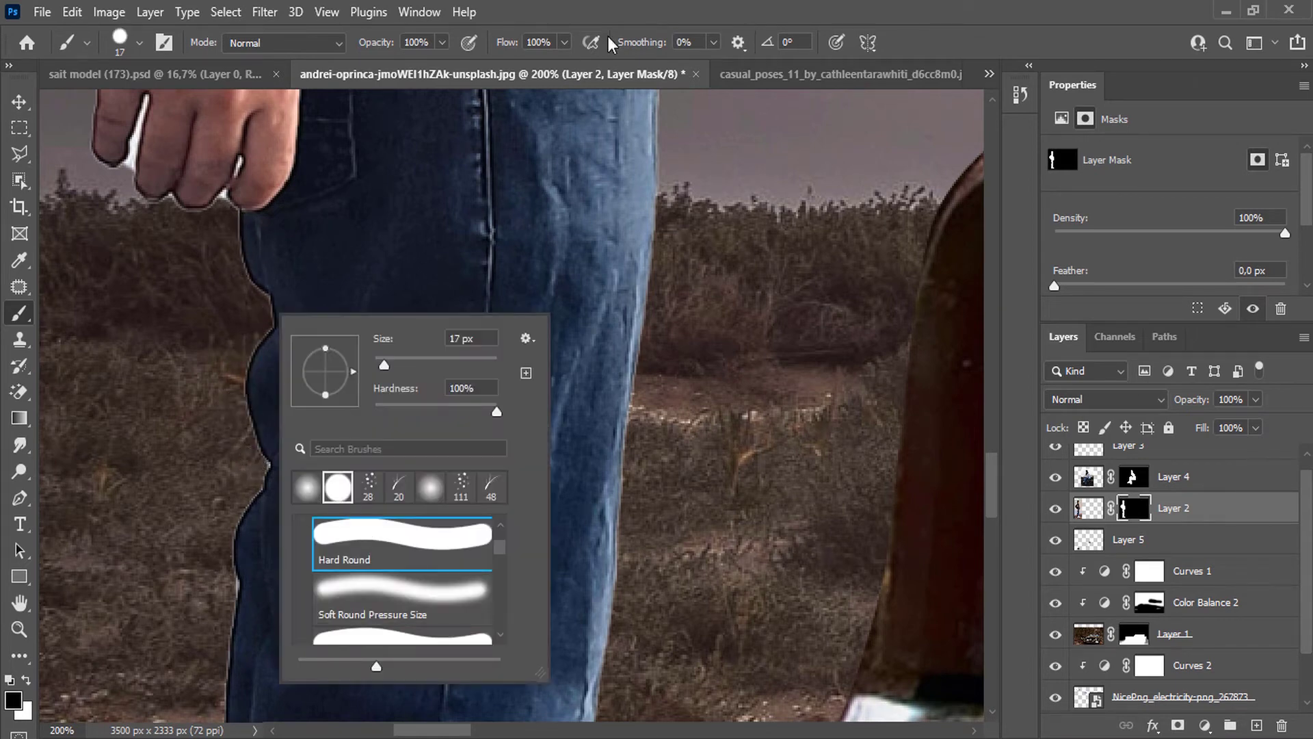
{"action": "left_click", "coordinate": [224, 250]}
{"action": "left_click_drag", "start_coordinate": [251, 304], "coordinate": [240, 348]}
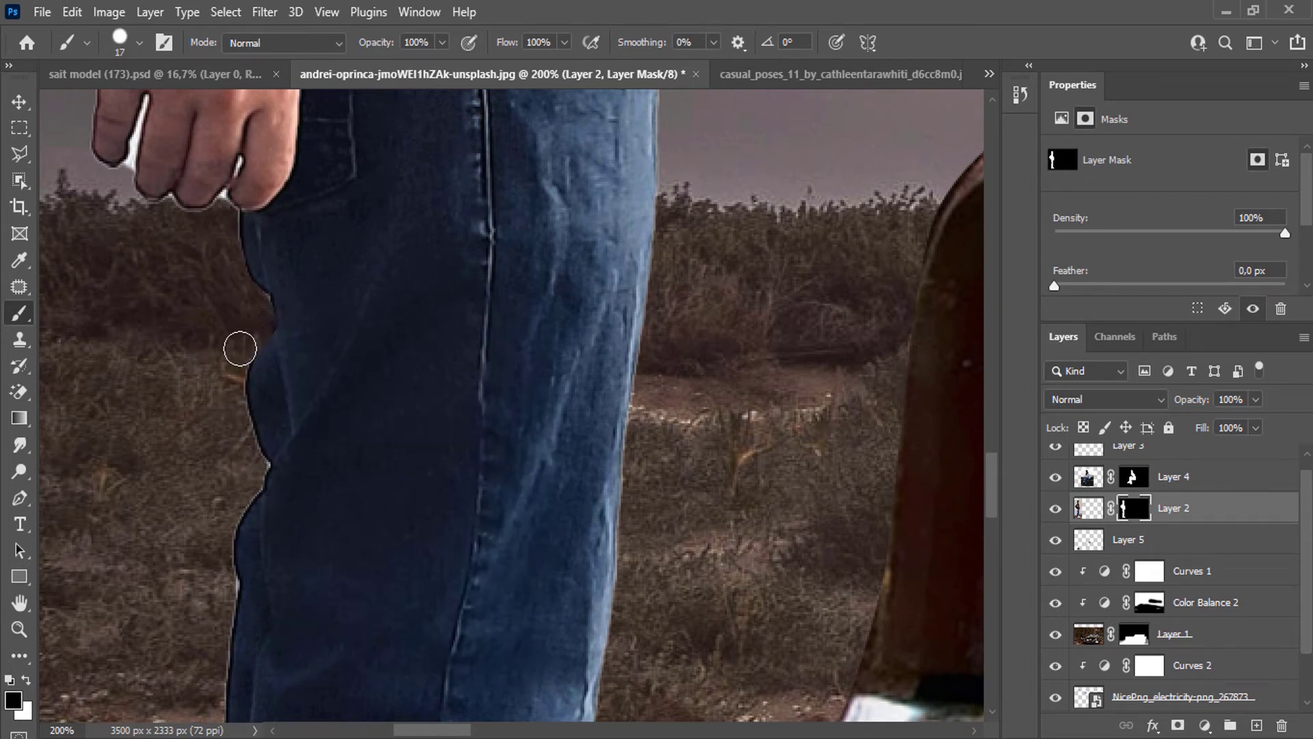
{"action": "left_click_drag", "start_coordinate": [234, 420], "coordinate": [249, 478]}
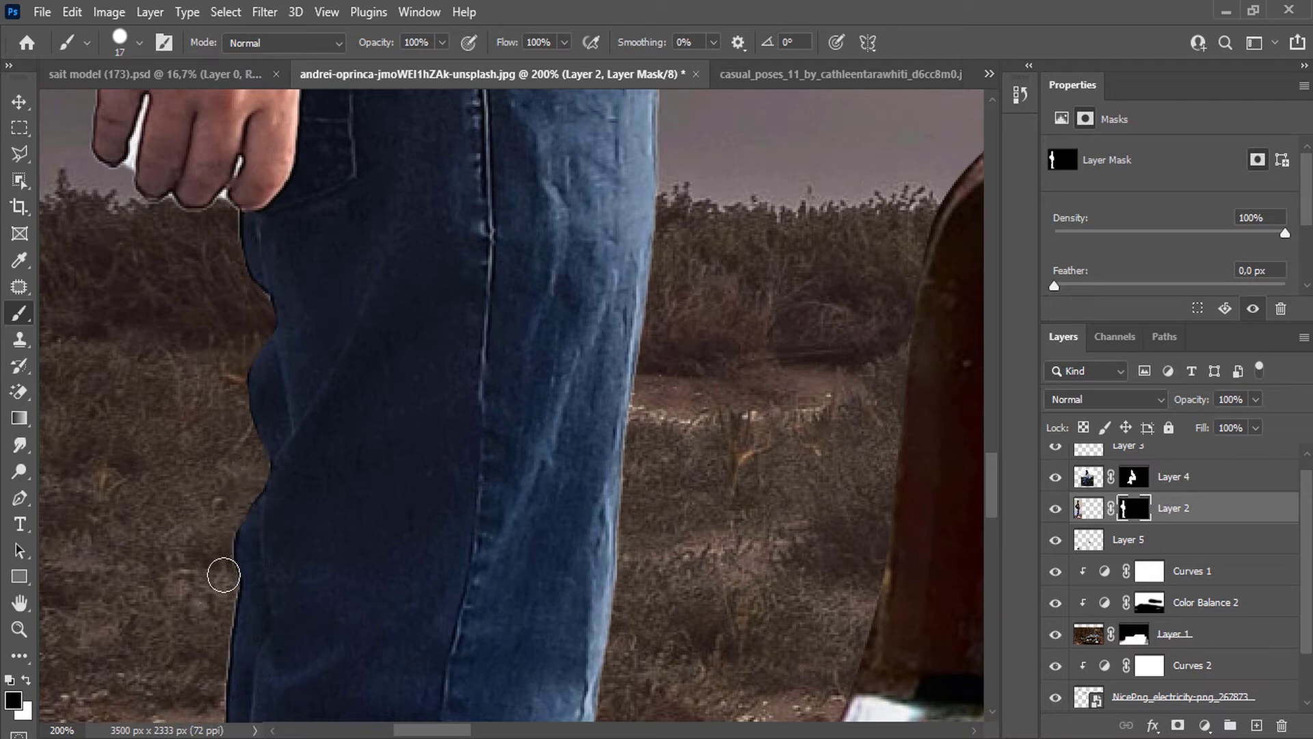
{"action": "scroll", "coordinate": [224, 575], "scroll_direction": "down", "scroll_amount": 3}
{"action": "mouse_move", "coordinate": [216, 420]}
{"action": "left_mouse_down"}
{"action": "mouse_move", "coordinate": [209, 457]}
{"action": "mouse_move", "coordinate": [228, 397]}
{"action": "mouse_move", "coordinate": [207, 634]}
{"action": "left_mouse_up"}
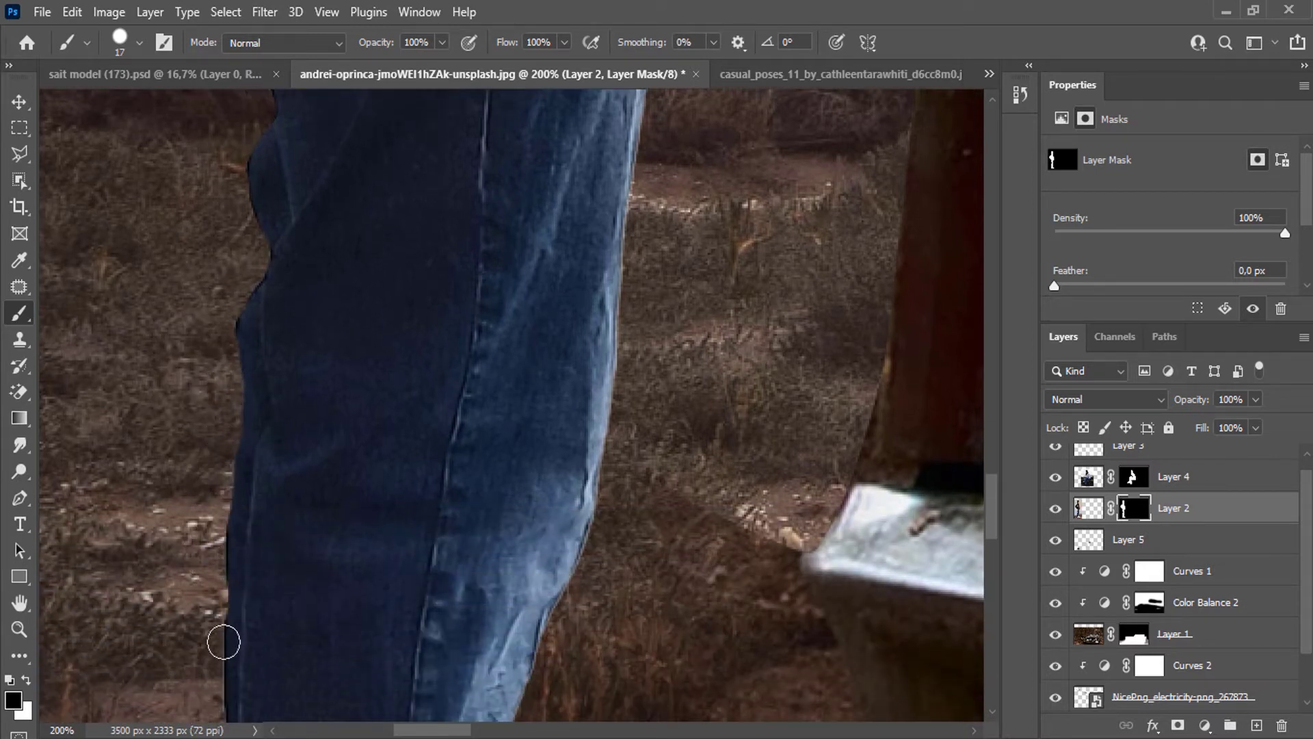
Mask out the white gaps between the man's fingers and below his fingertips with a hard 4 px brush.
{"action": "scroll", "coordinate": [224, 643], "scroll_direction": "up", "scroll_amount": 6}
{"action": "scroll", "coordinate": [194, 402], "scroll_direction": "up", "scroll_amount": 3}
{"action": "right_click", "coordinate": [138, 470]}
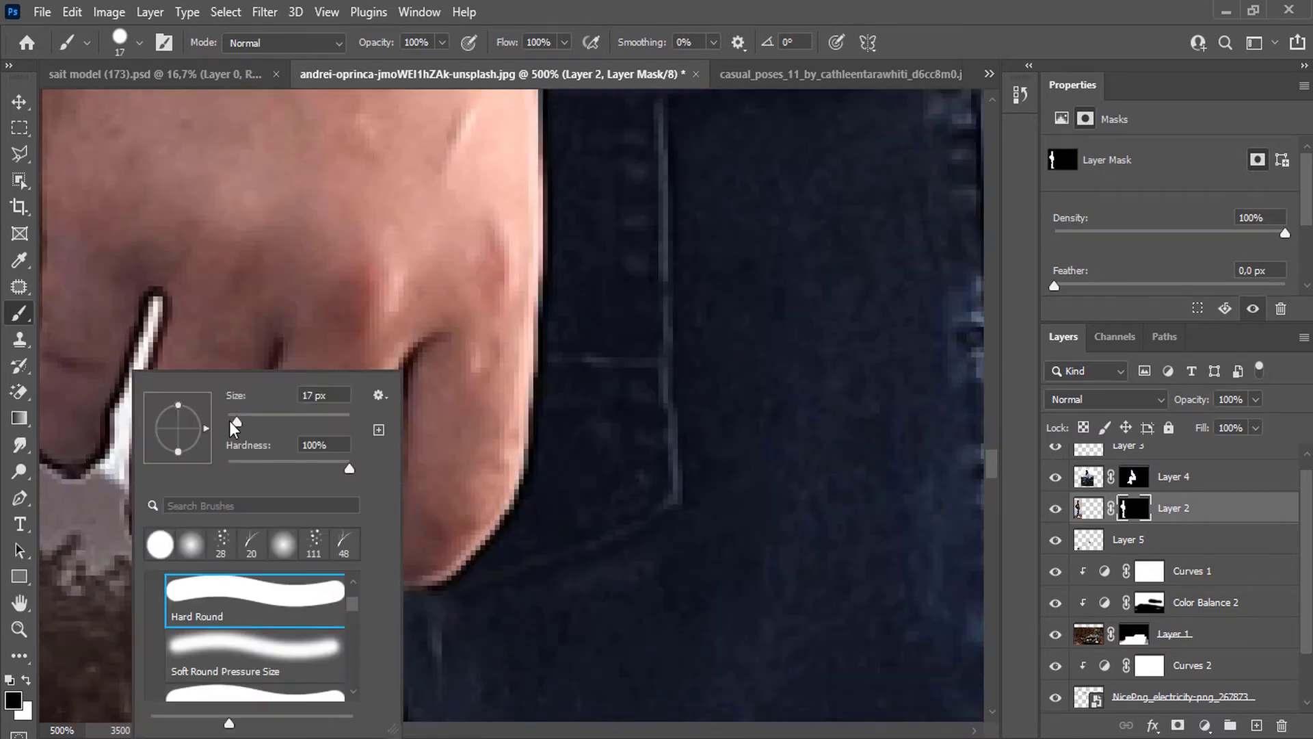
{"action": "left_click_drag", "start_coordinate": [156, 301], "coordinate": [113, 467]}
{"action": "right_click", "coordinate": [163, 472]}
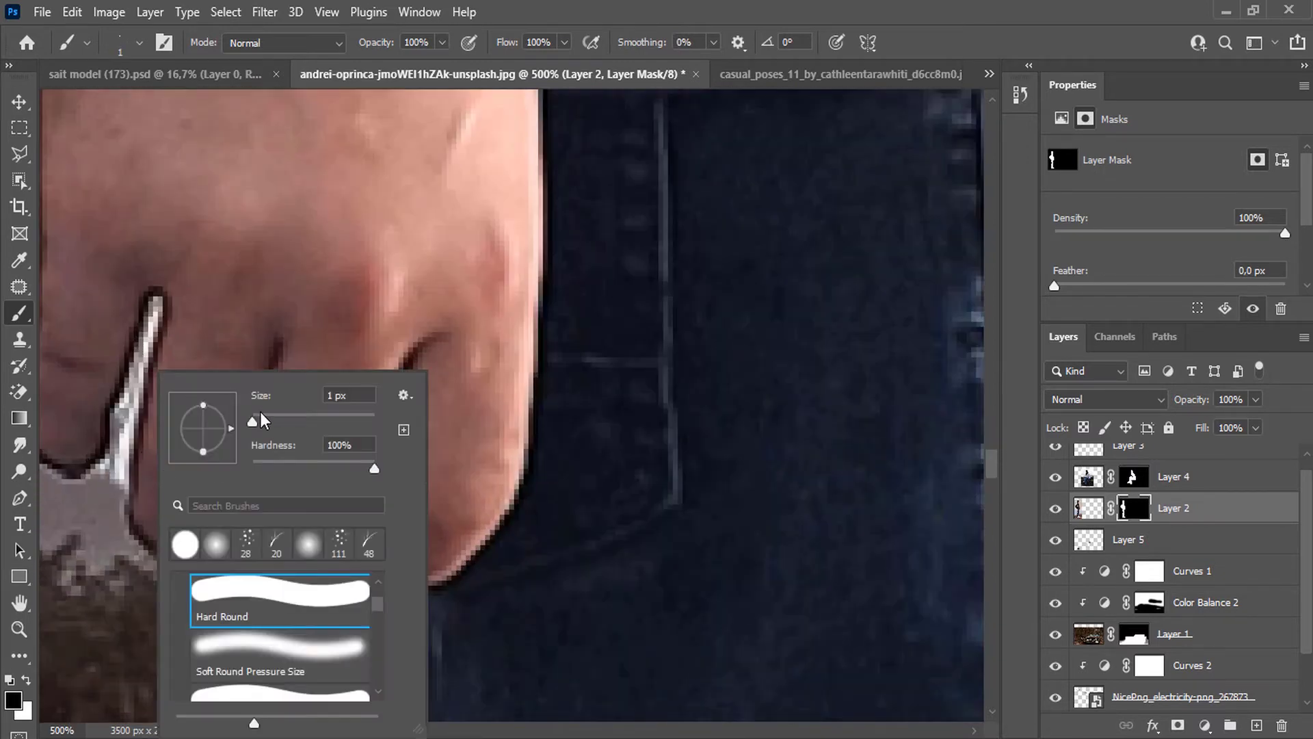
{"action": "mouse_move", "coordinate": [128, 414]}
{"action": "left_mouse_down"}
{"action": "mouse_move", "coordinate": [111, 452]}
{"action": "mouse_move", "coordinate": [152, 566]}
{"action": "mouse_move", "coordinate": [312, 586]}
{"action": "mouse_move", "coordinate": [281, 568]}
{"action": "left_mouse_up"}
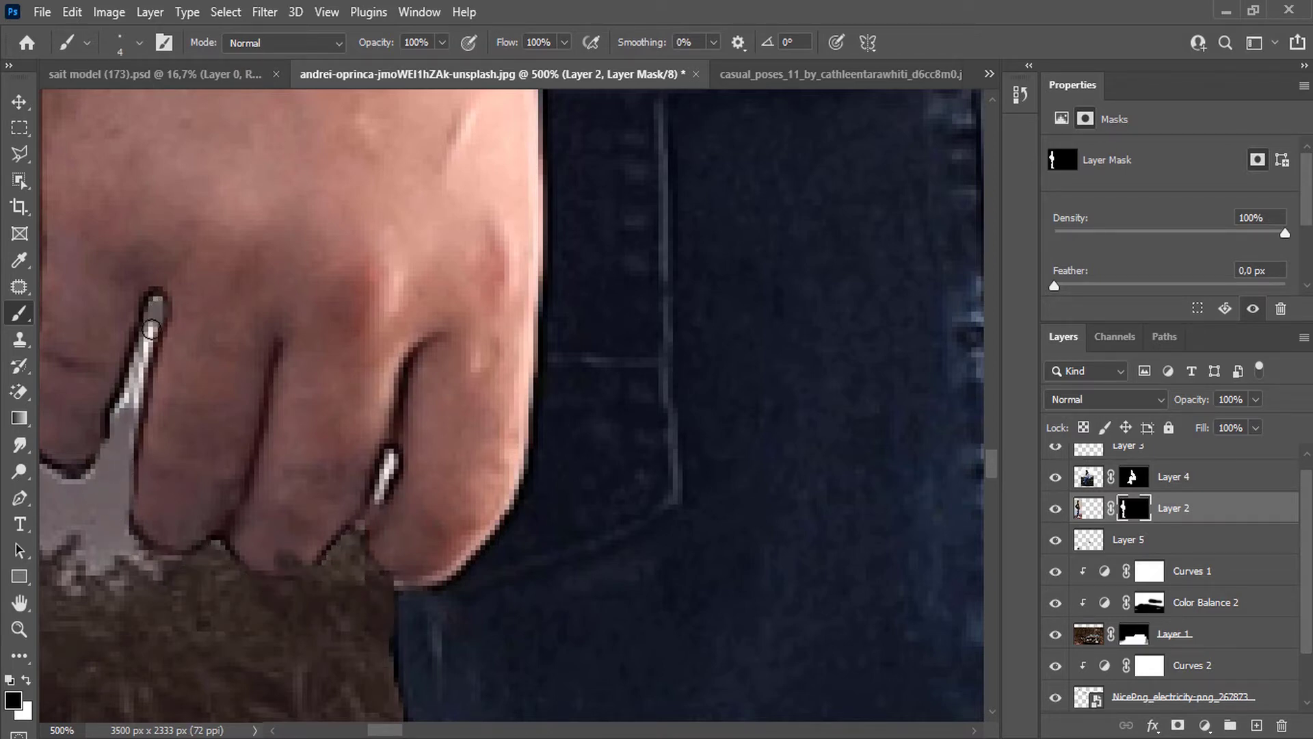
{"action": "left_click_drag", "start_coordinate": [151, 331], "coordinate": [124, 413]}
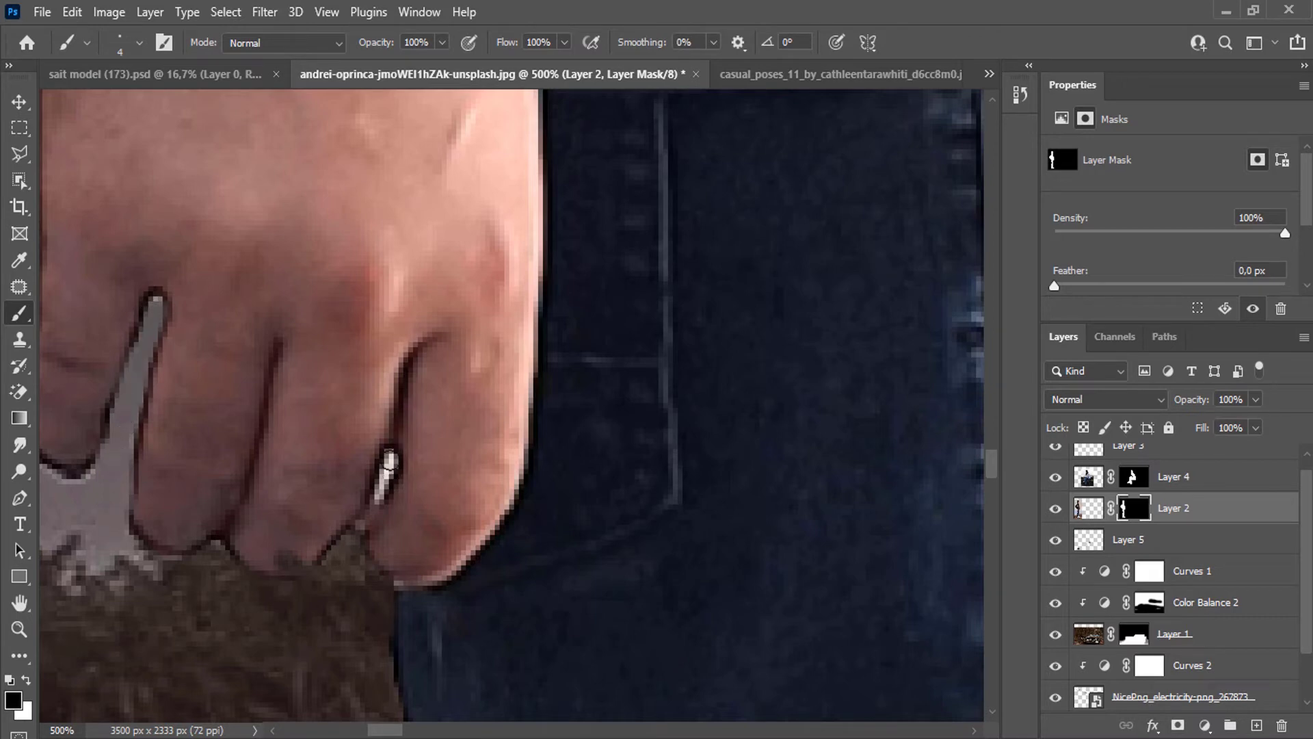
{"action": "left_click_drag", "start_coordinate": [390, 462], "coordinate": [340, 571]}
Paint black on the mask to remove the light fringe around the man's rearmost finger and outer hand edge.
{"action": "key", "text": "x"}
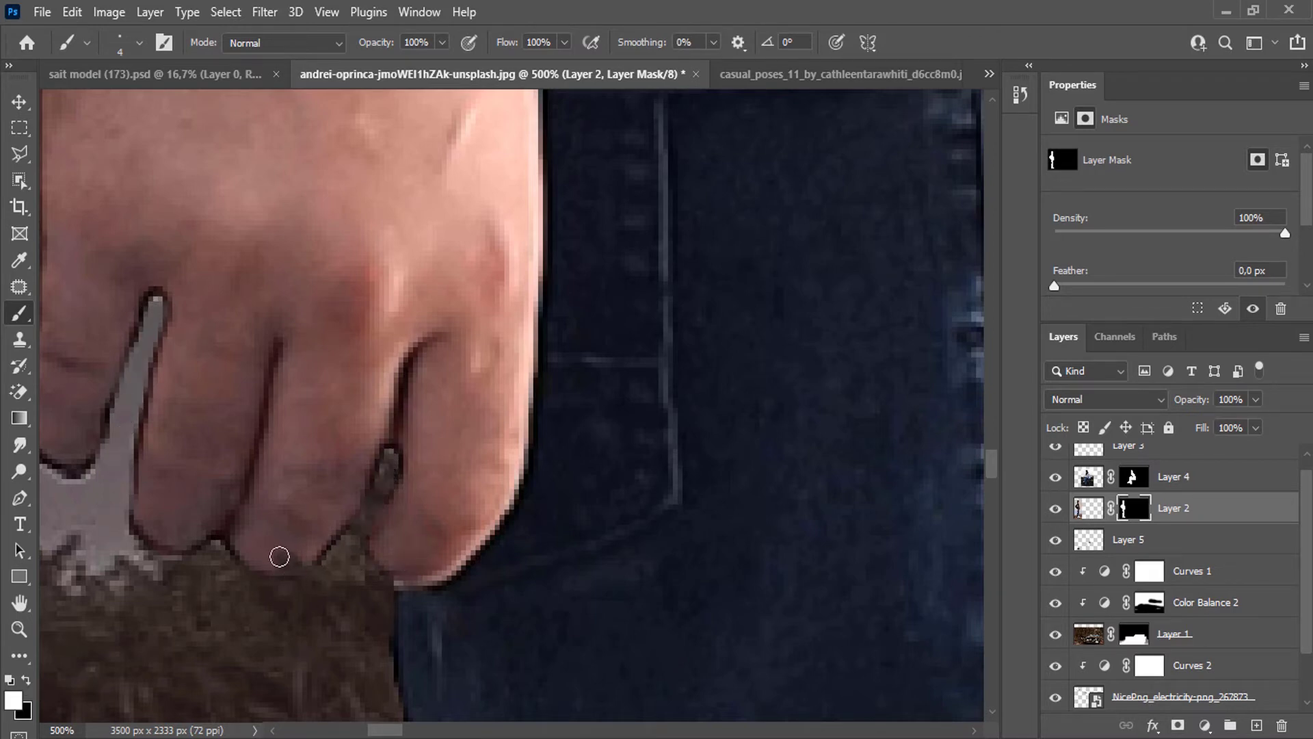
{"action": "left_click", "coordinate": [20, 657]}
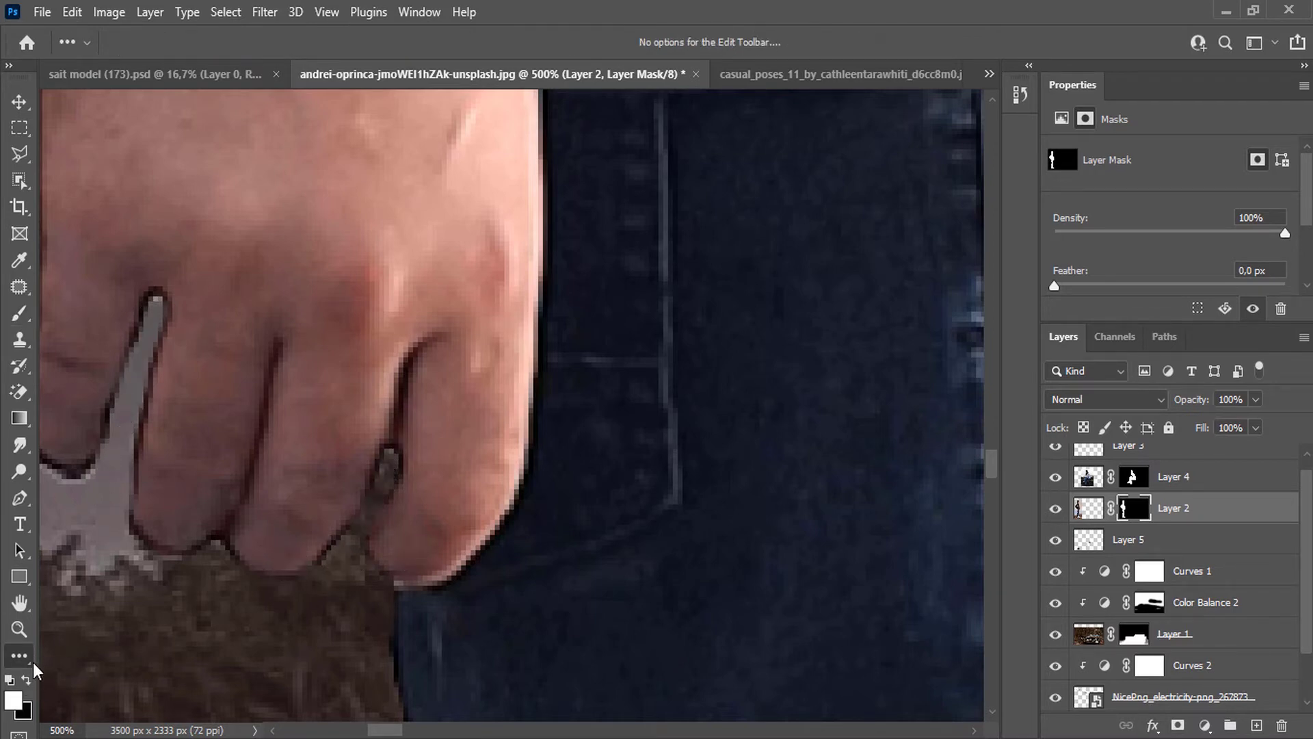
{"action": "left_click_drag", "start_coordinate": [124, 441], "coordinate": [259, 459]}
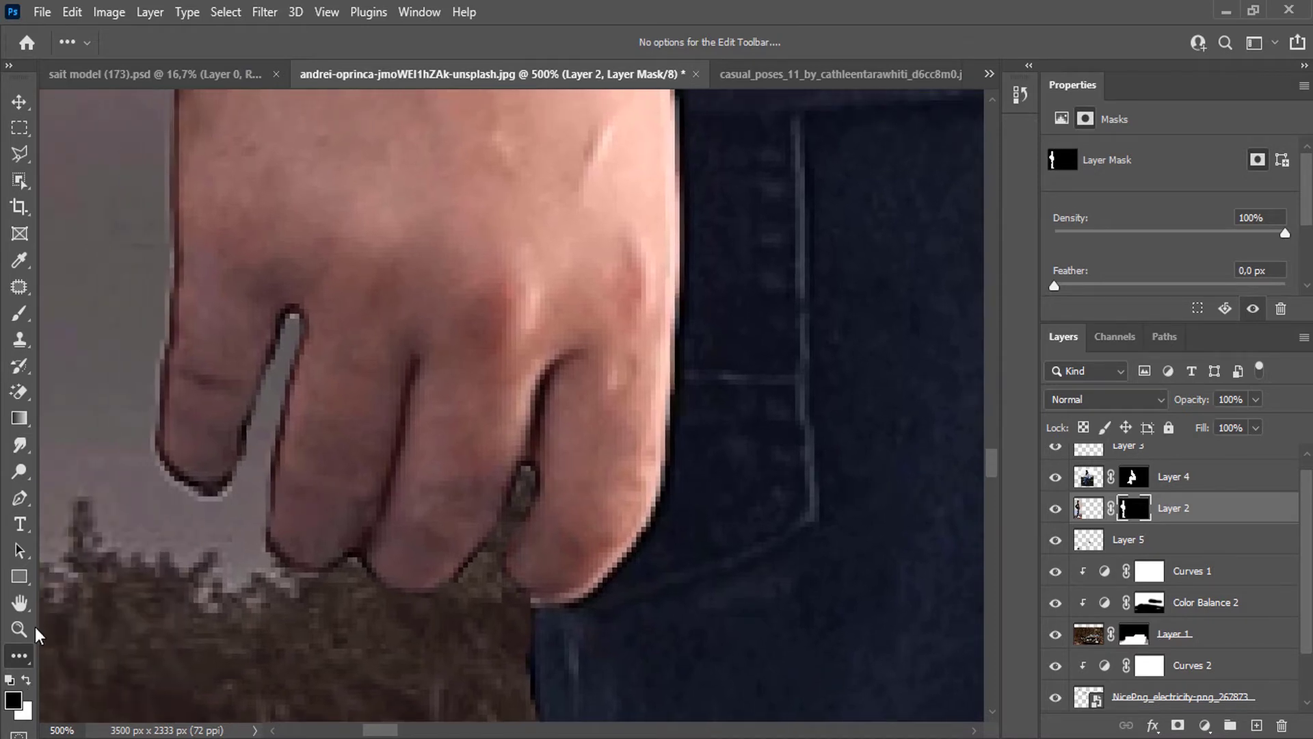
{"action": "left_click", "coordinate": [20, 312]}
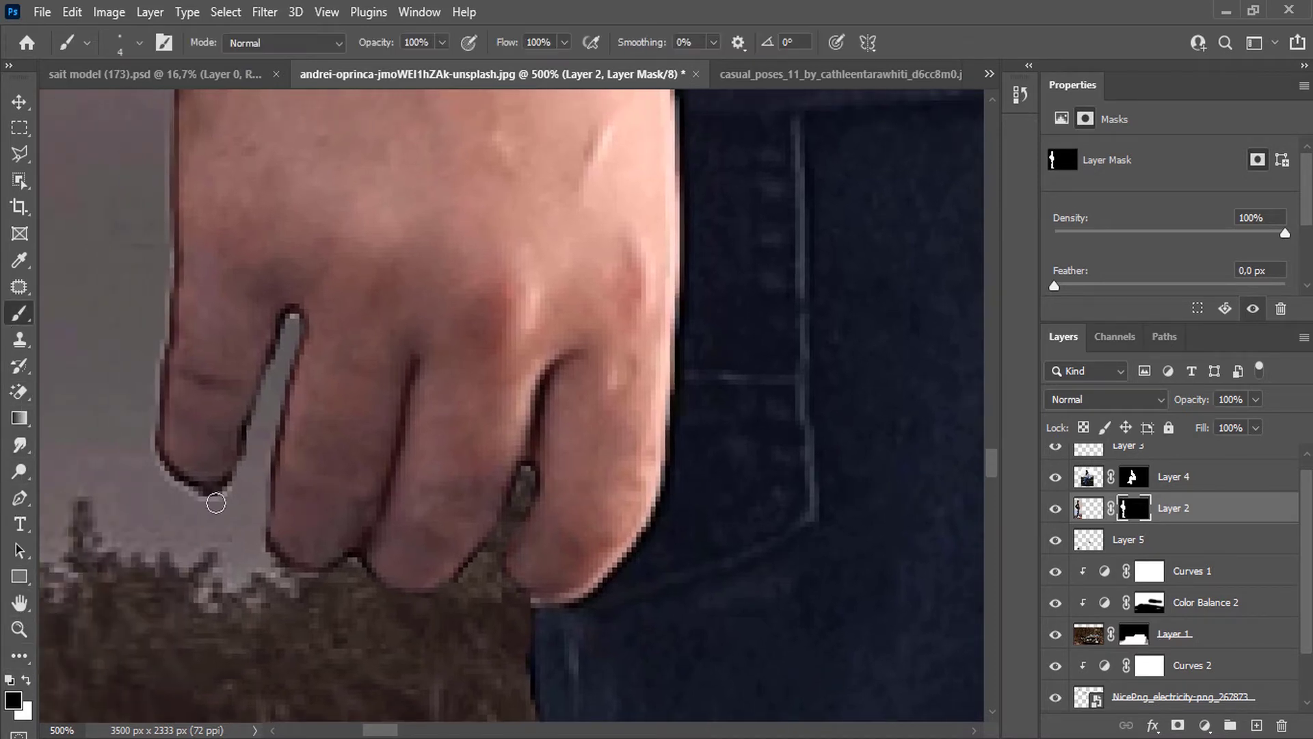
{"action": "mouse_move", "coordinate": [195, 508]}
{"action": "left_mouse_down"}
{"action": "mouse_move", "coordinate": [155, 456]}
{"action": "mouse_move", "coordinate": [166, 276]}
{"action": "left_mouse_up"}
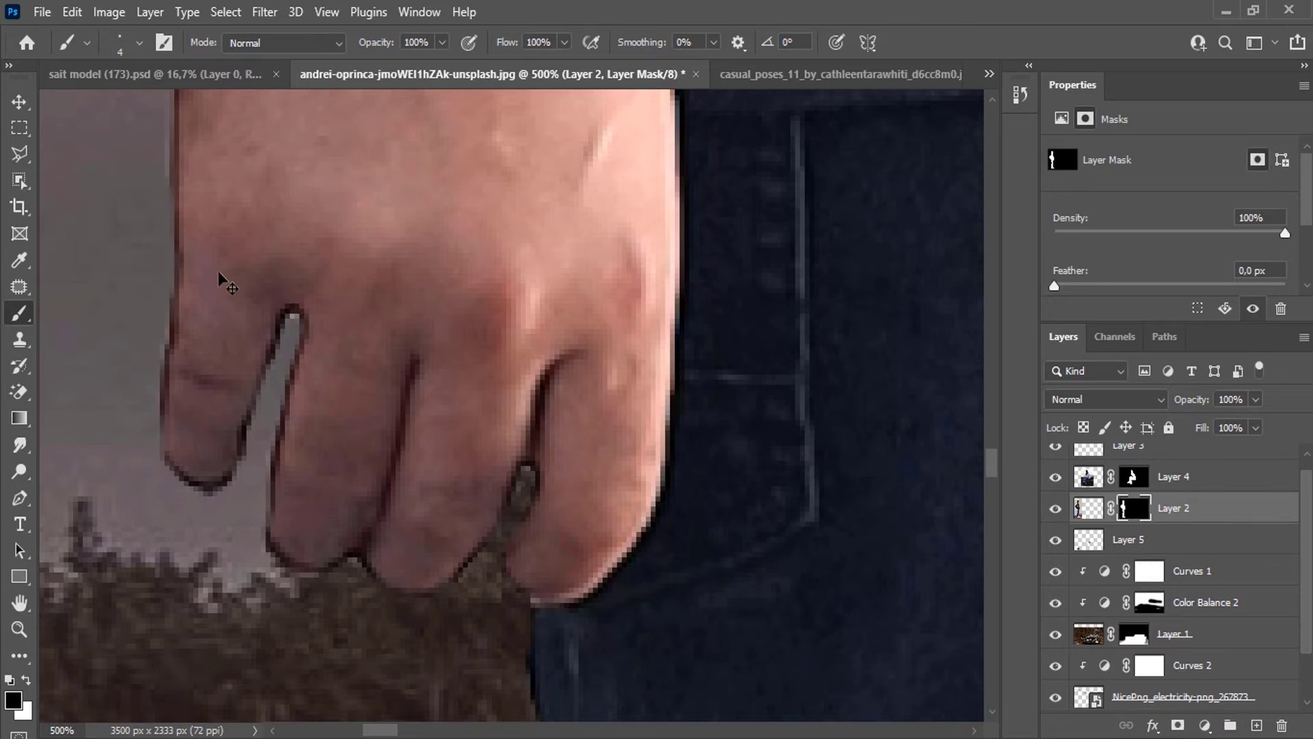
Clean up the mask edge along the back of the man's wrist and forearm and the adjacent dark clothing.
{"action": "scroll", "coordinate": [212, 331], "scroll_direction": "down", "scroll_amount": 4}
{"action": "scroll", "coordinate": [197, 208], "scroll_direction": "up", "scroll_amount": 4}
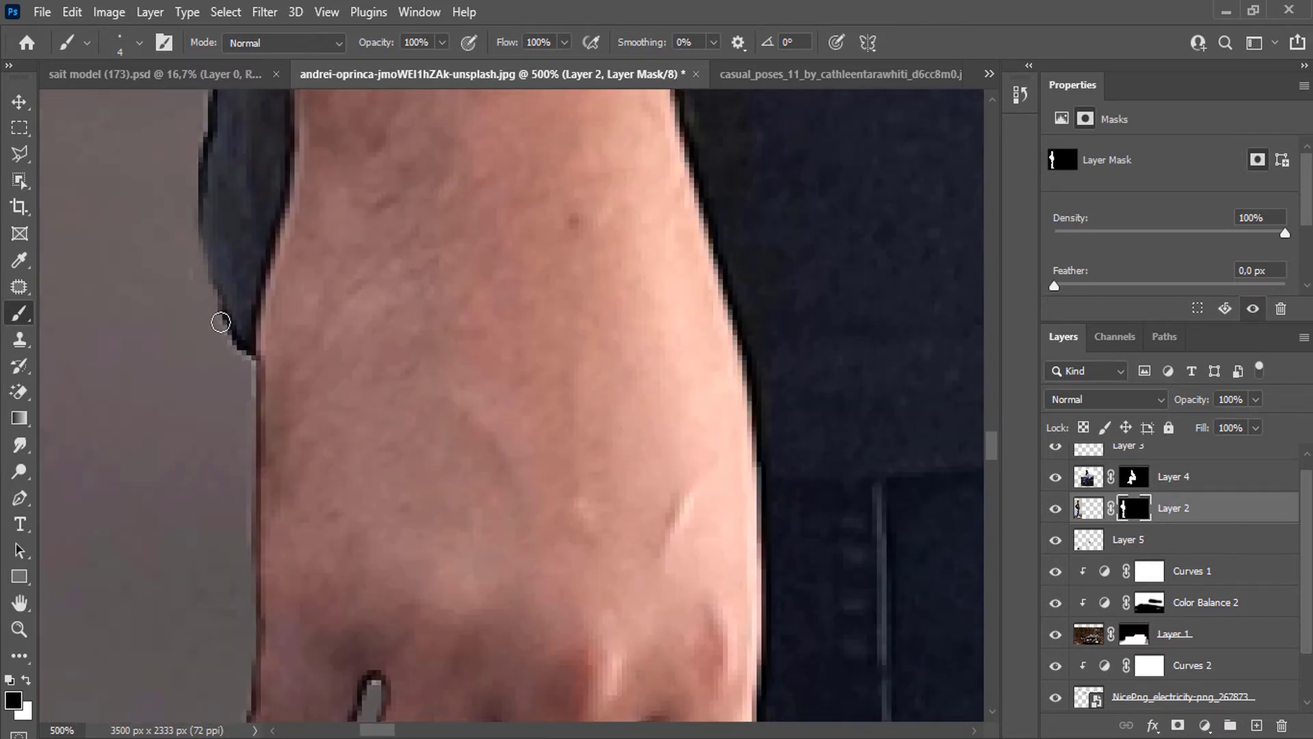
{"action": "mouse_move", "coordinate": [220, 322]}
{"action": "left_mouse_down"}
{"action": "mouse_move", "coordinate": [255, 404]}
{"action": "mouse_move", "coordinate": [251, 561]}
{"action": "left_mouse_up"}
{"action": "scroll", "coordinate": [223, 642], "scroll_direction": "up", "scroll_amount": 5}
{"action": "left_click_drag", "start_coordinate": [220, 254], "coordinate": [182, 428]}
{"action": "scroll", "coordinate": [182, 428], "scroll_direction": "up", "scroll_amount": 5}
{"action": "left_click_drag", "start_coordinate": [212, 285], "coordinate": [224, 342]}
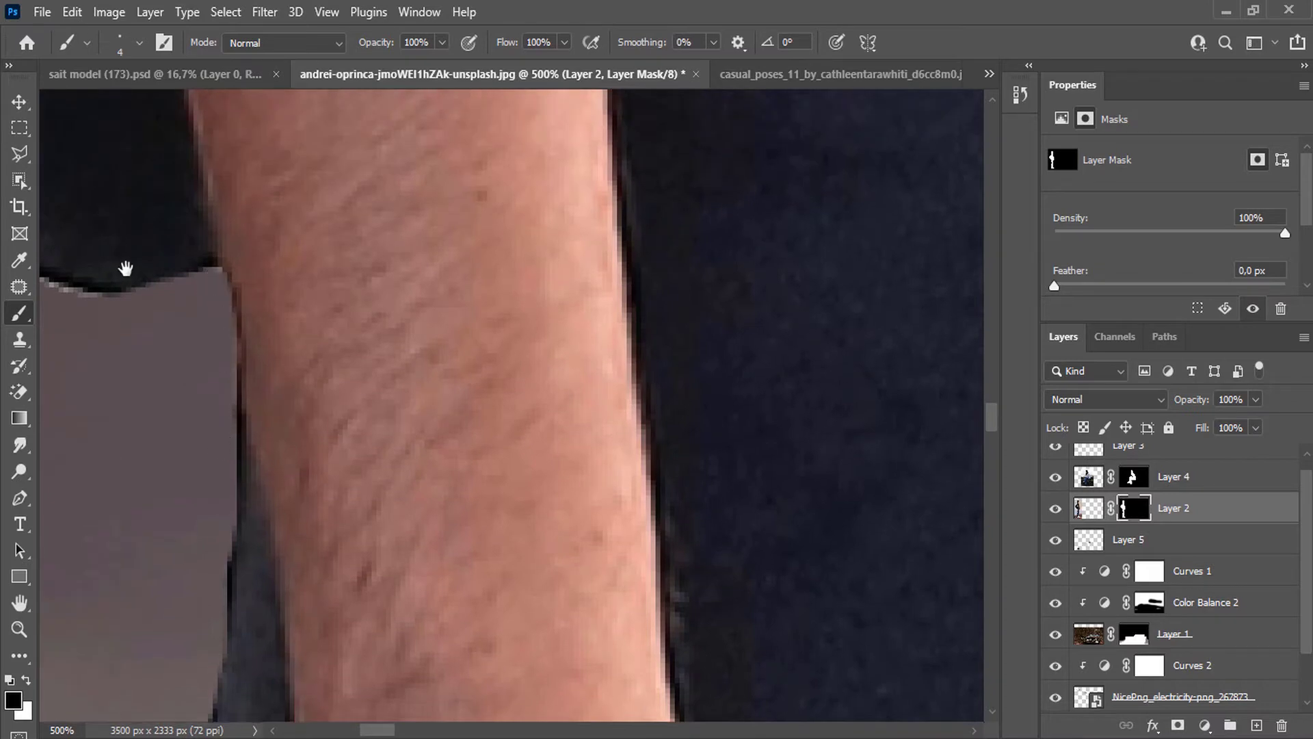
Mask away the light fringe along the lower edge of the man's backpack.
{"action": "mouse_move", "coordinate": [126, 268]}
{"action": "left_mouse_down"}
{"action": "mouse_move", "coordinate": [392, 453]}
{"action": "mouse_move", "coordinate": [259, 421]}
{"action": "mouse_move", "coordinate": [144, 309]}
{"action": "mouse_move", "coordinate": [41, 291]}
{"action": "left_mouse_up"}
{"action": "left_click_drag", "start_coordinate": [195, 269], "coordinate": [626, 535]}
{"action": "left_click_drag", "start_coordinate": [478, 568], "coordinate": [217, 280]}
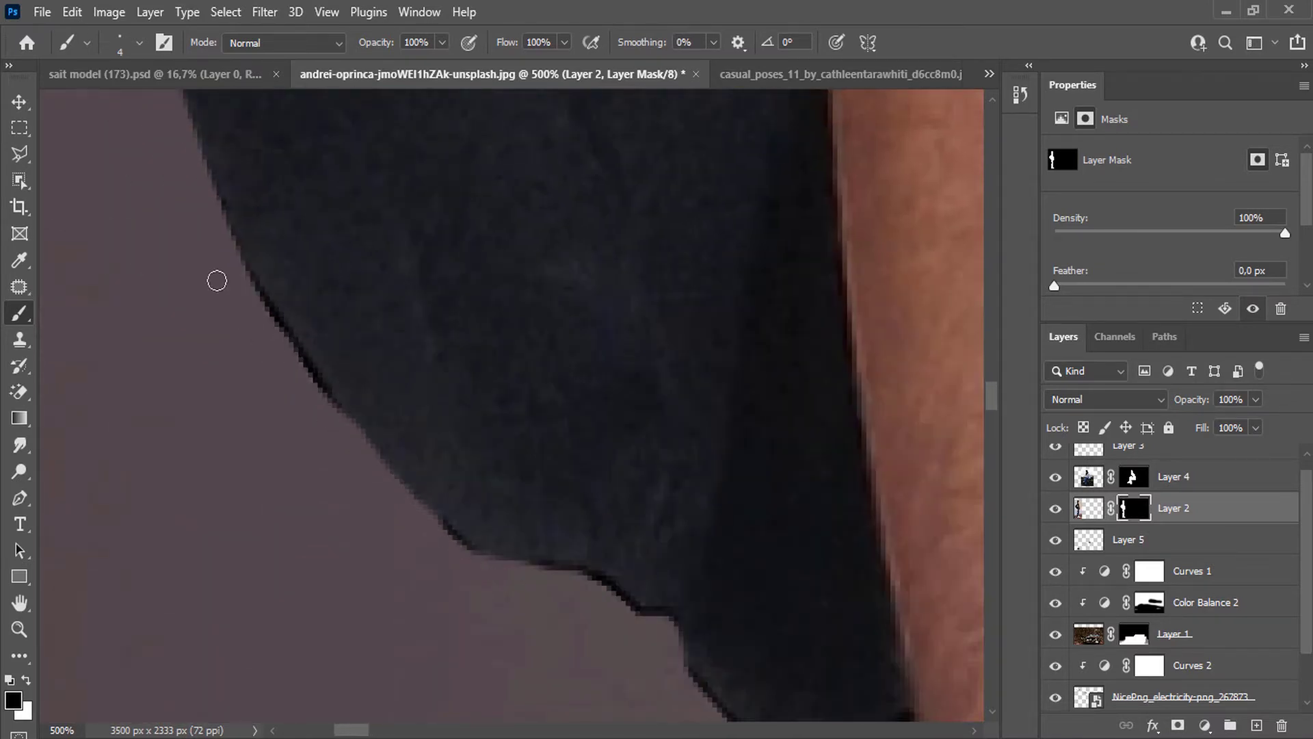
Mask out the pale fringe below the front hem of the man's T-shirt and along the jeans beneath it.
{"action": "scroll", "coordinate": [265, 329], "scroll_direction": "down", "scroll_amount": 6}
{"action": "scroll", "coordinate": [483, 450], "scroll_direction": "up", "scroll_amount": 12}
{"action": "scroll", "coordinate": [484, 451], "scroll_direction": "down", "scroll_amount": 10}
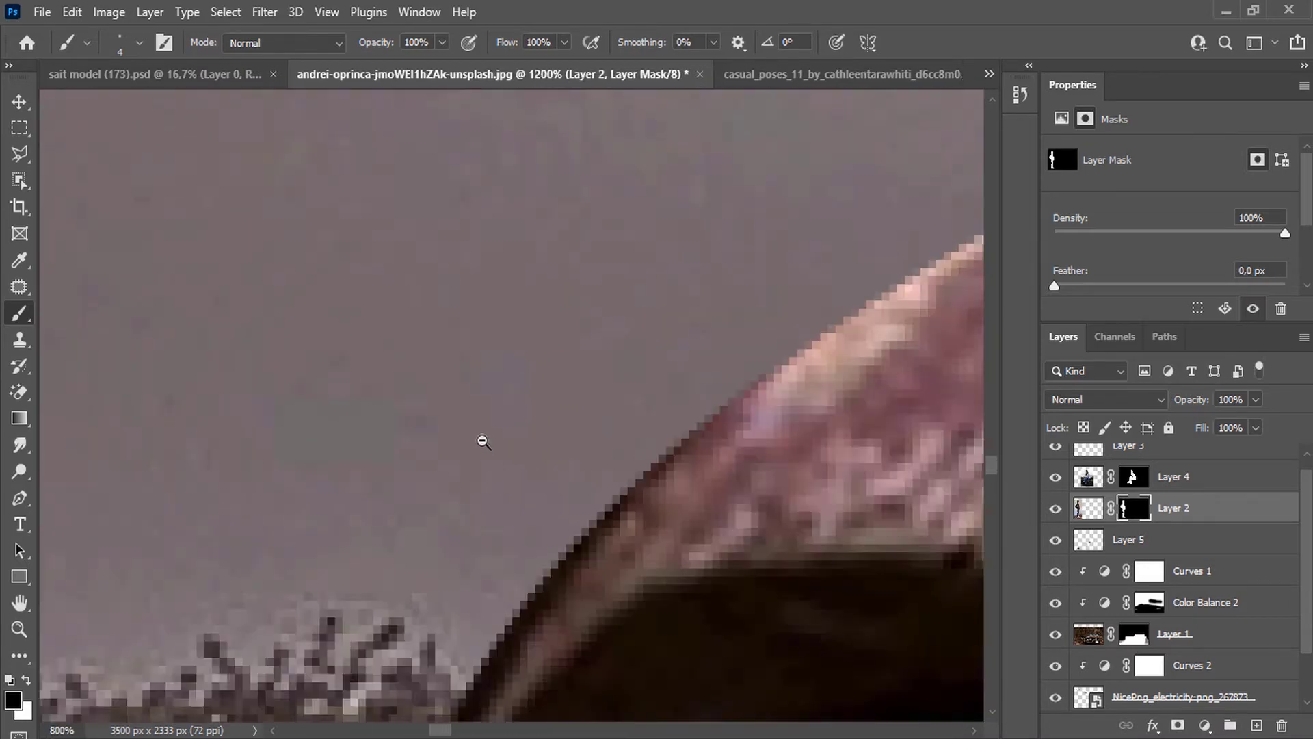
{"action": "scroll", "coordinate": [277, 255], "scroll_direction": "up", "scroll_amount": 3}
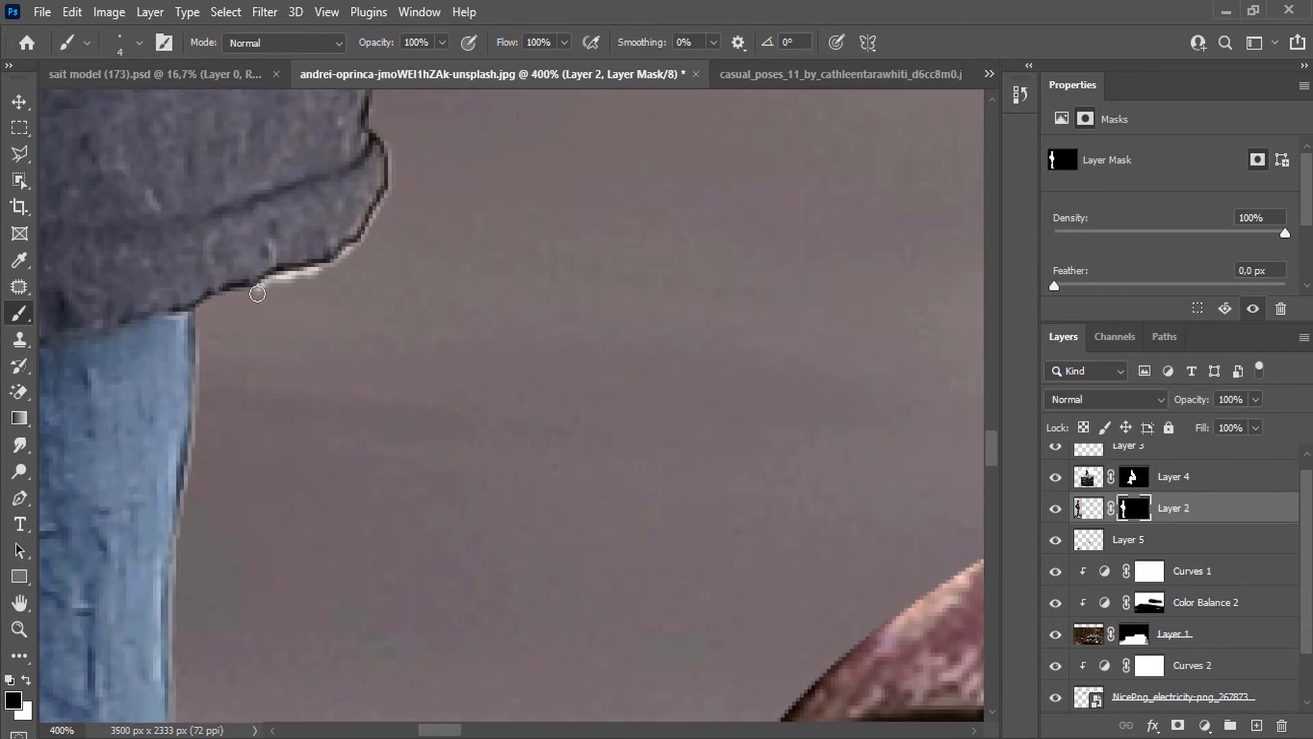
{"action": "left_click_drag", "start_coordinate": [257, 293], "coordinate": [342, 260]}
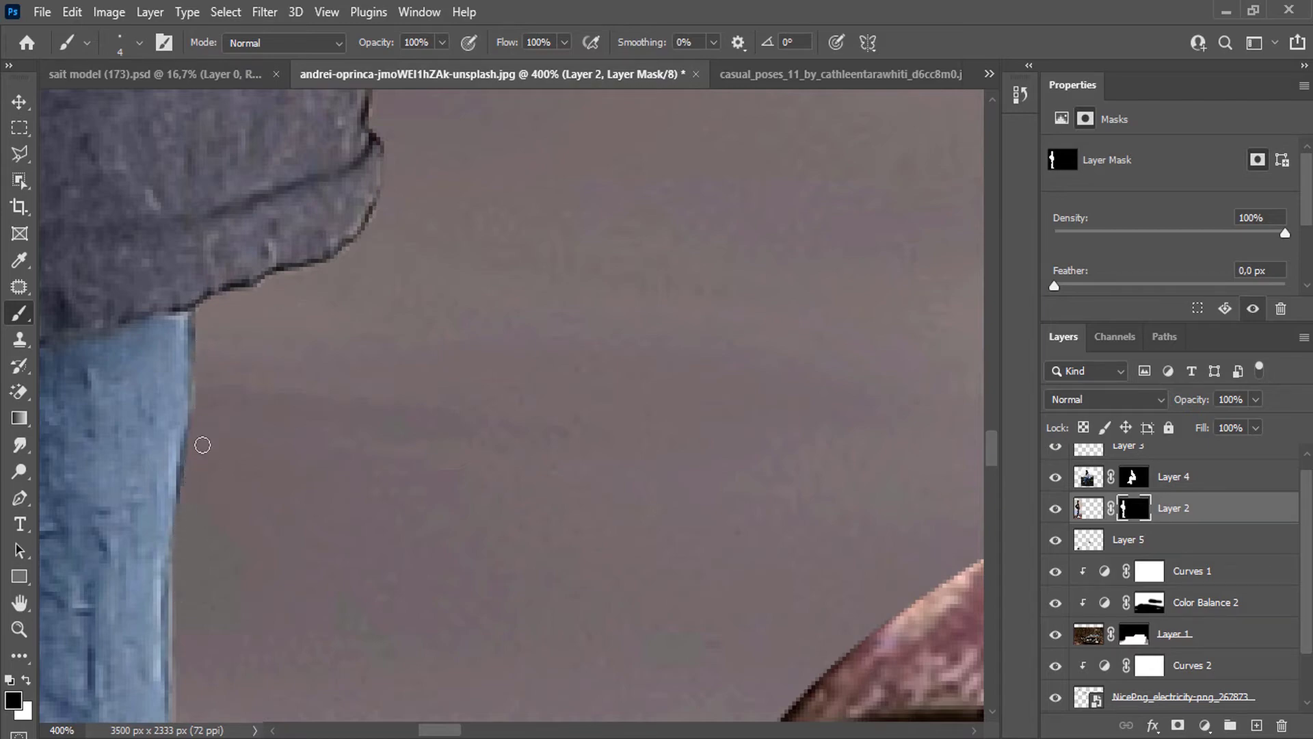
{"action": "scroll", "coordinate": [232, 413], "scroll_direction": "down", "scroll_amount": 9}
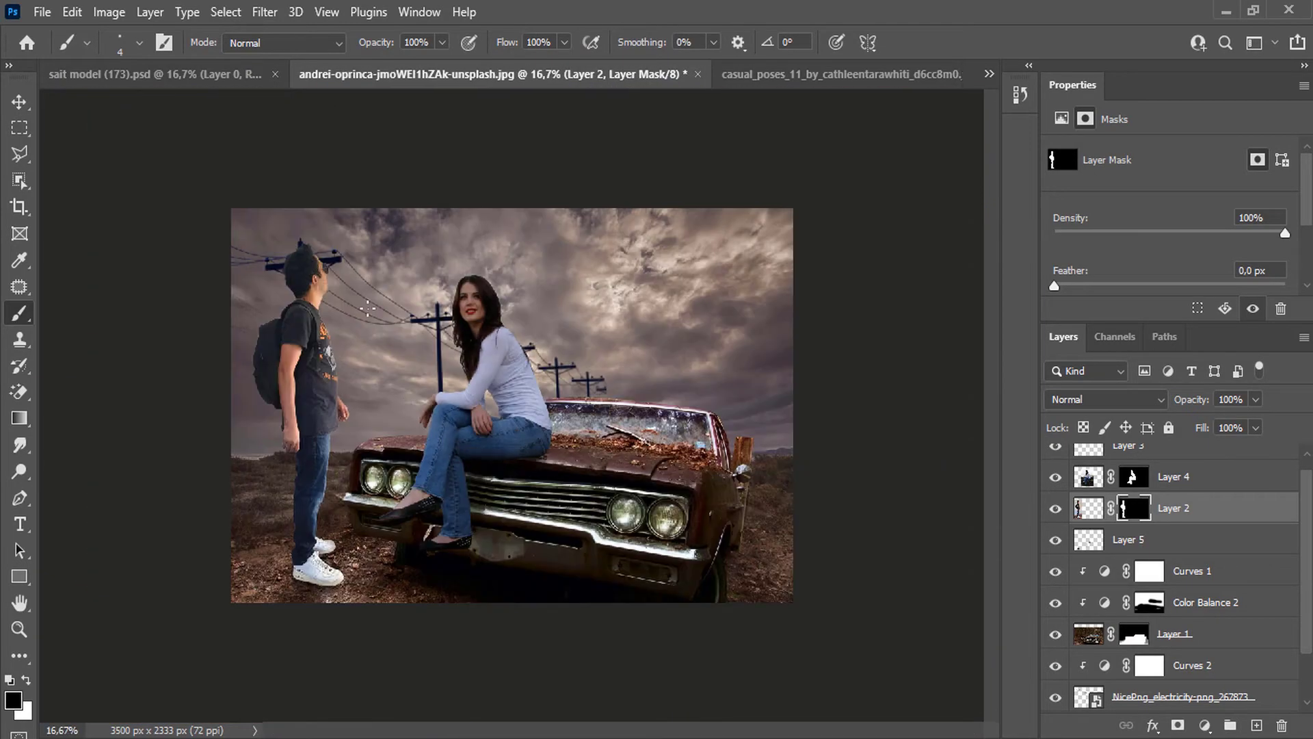
Shift the bare tree slightly behind the rear of the car, to X 2039 px and Y -299 px.
{"action": "scroll", "coordinate": [413, 329], "scroll_direction": "up", "scroll_amount": 1}
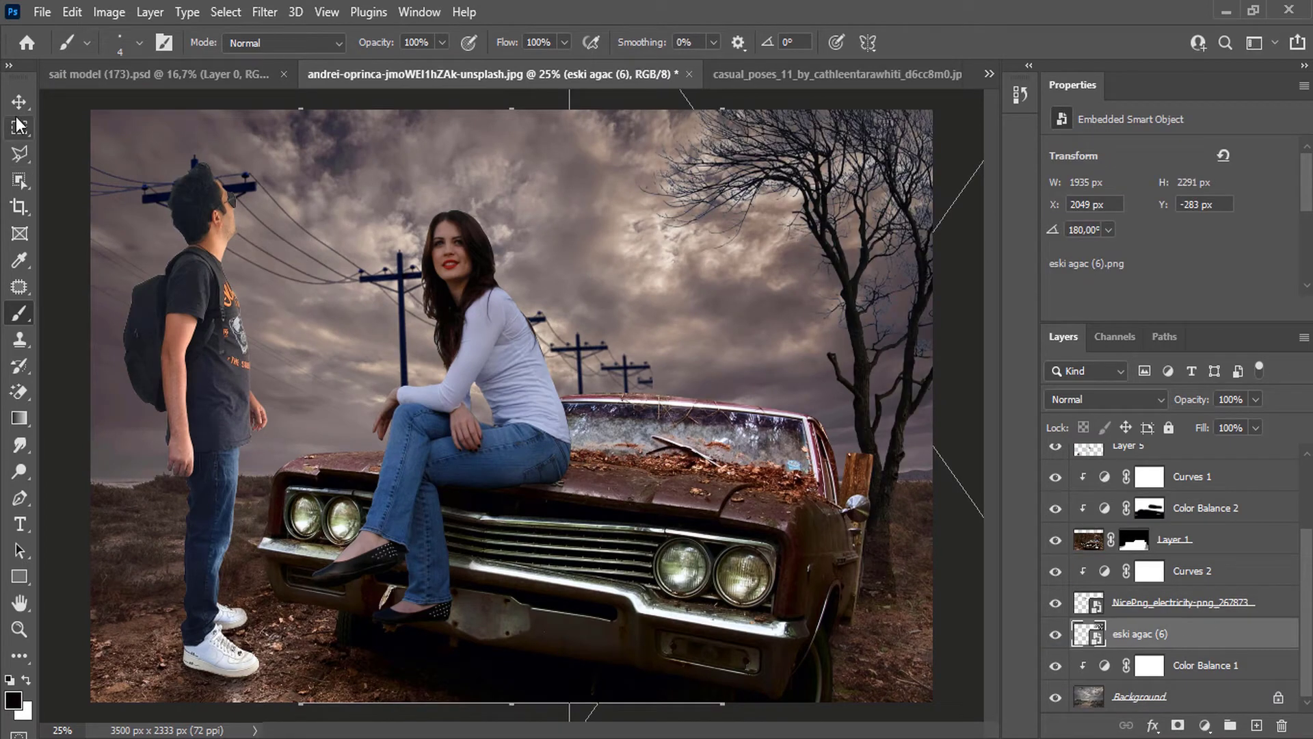
{"action": "left_click", "coordinate": [19, 101]}
{"action": "left_click_drag", "start_coordinate": [874, 239], "coordinate": [874, 294]}
{"action": "left_click", "coordinate": [19, 127]}
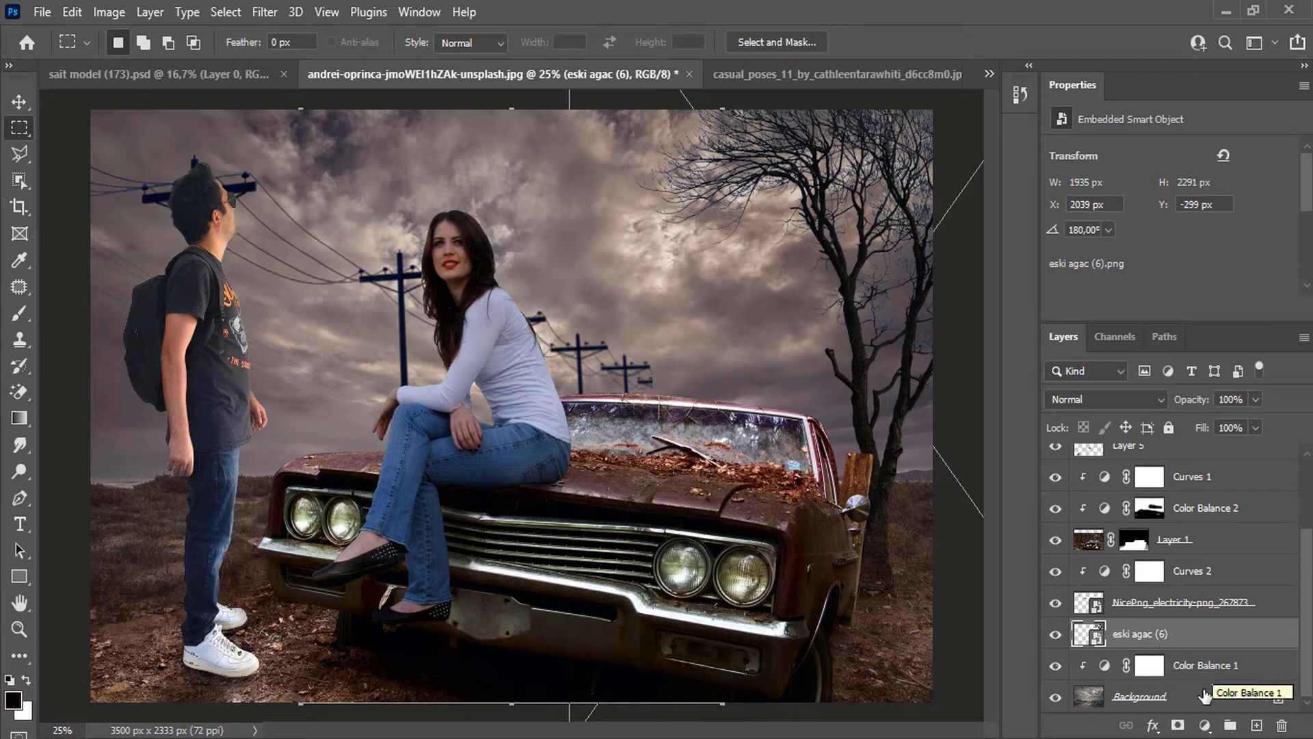
Add a Hue/Saturation adjustment clipped to the tree layer and lower its Lightness to -68.
{"action": "left_click", "coordinate": [1206, 727]}
{"action": "left_click", "coordinate": [1224, 530]}
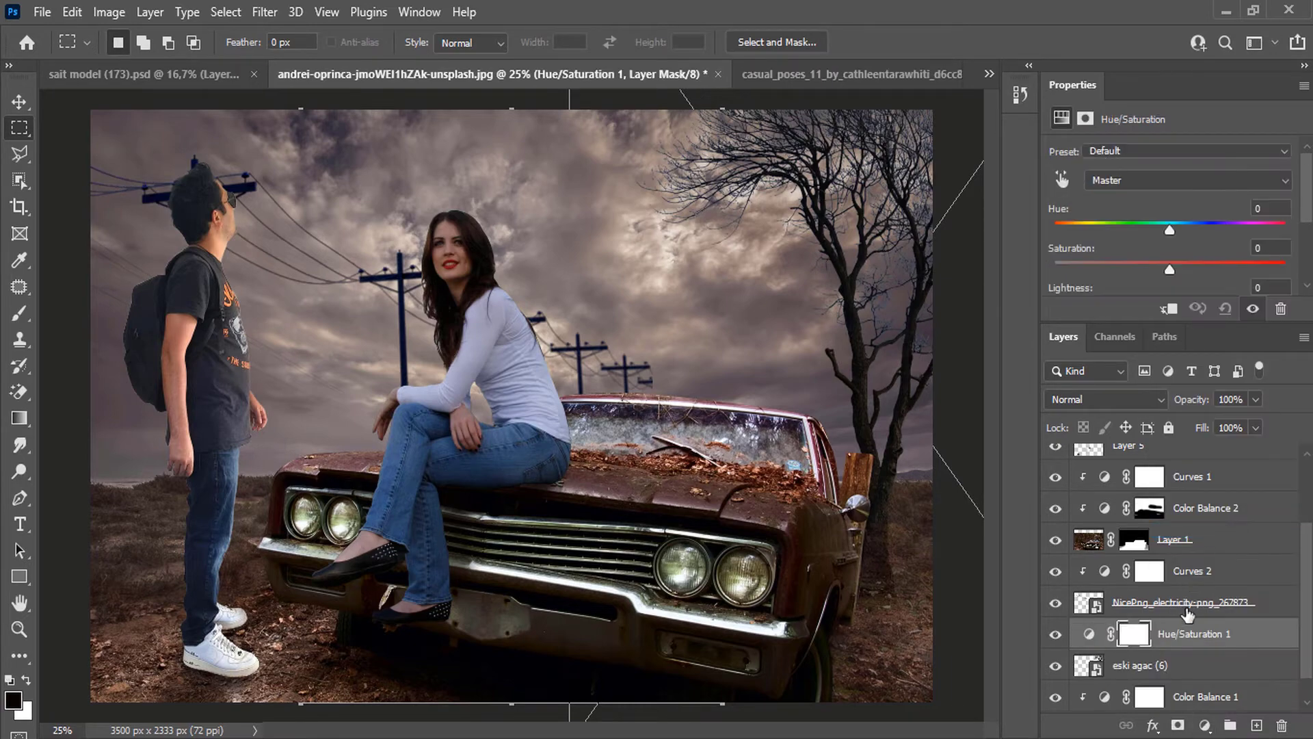
{"action": "right_click", "coordinate": [1208, 647]}
{"action": "left_click", "coordinate": [1053, 422]}
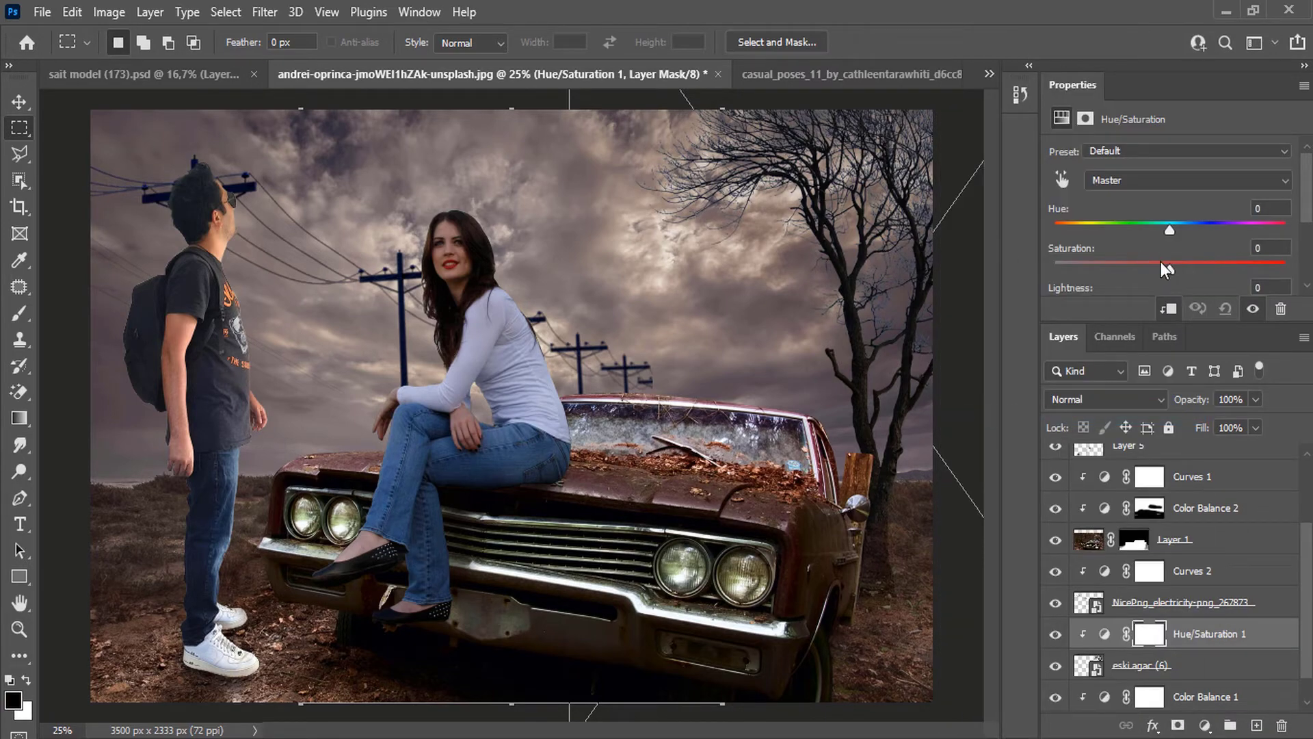
{"action": "scroll", "coordinate": [1161, 261], "scroll_direction": "down", "scroll_amount": 2}
{"action": "left_click", "coordinate": [1141, 252]}
{"action": "left_click_drag", "start_coordinate": [1140, 252], "coordinate": [1102, 260]}
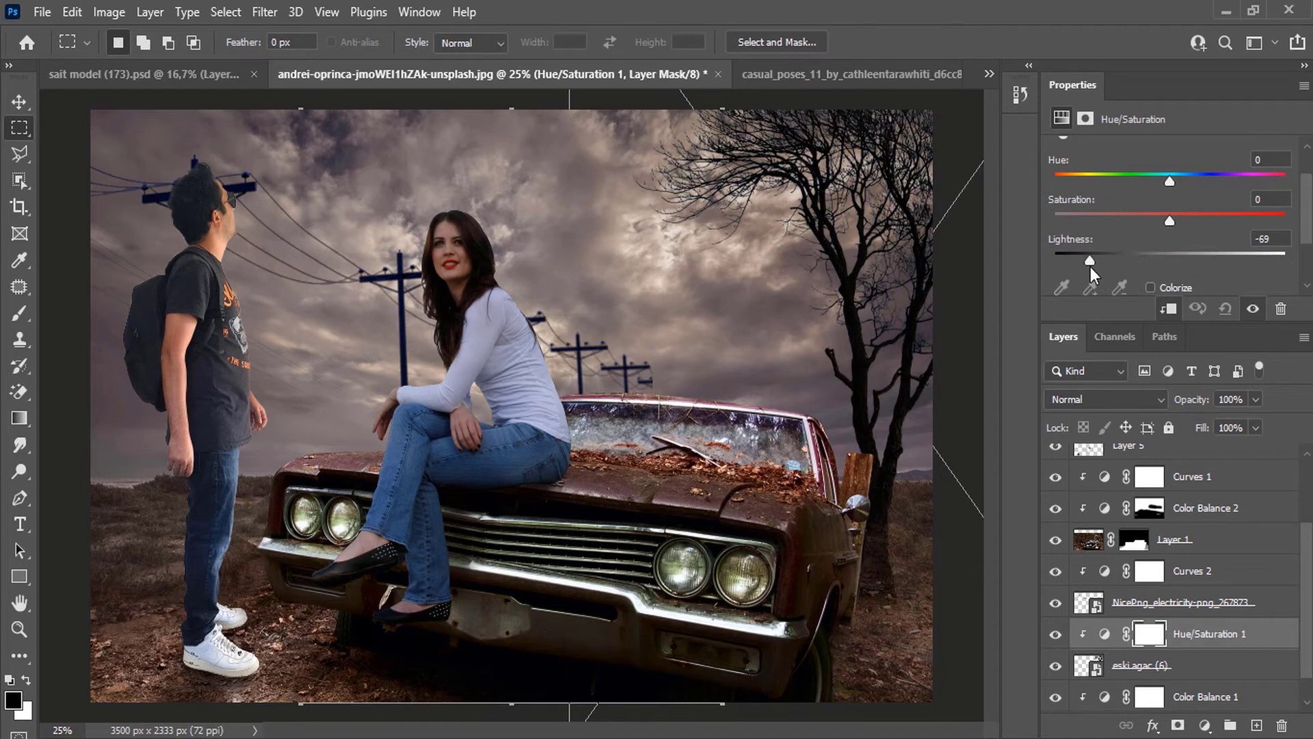
Brush black on the tree's Hue/Saturation mask over the trunk area to reduce the darkening there.
{"action": "key", "text": "b"}
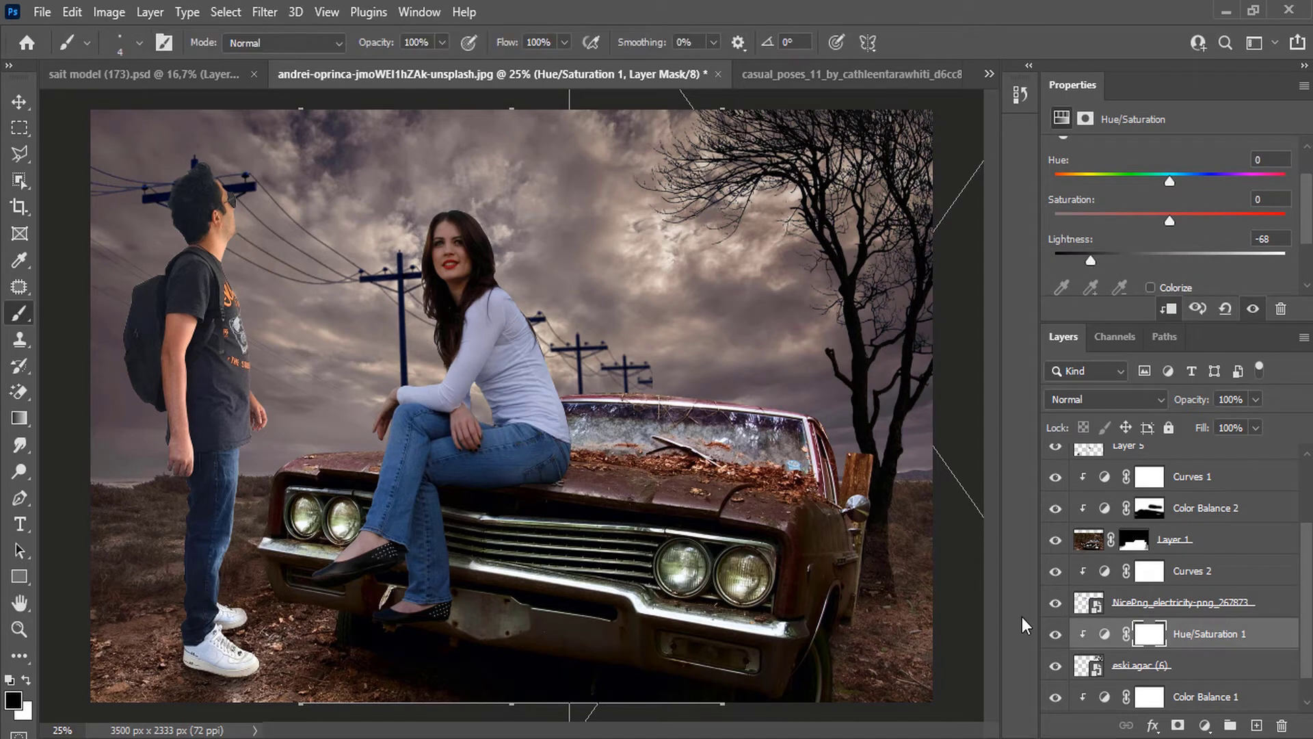
{"action": "right_click", "coordinate": [851, 423]}
{"action": "left_click", "coordinate": [1044, 417]}
{"action": "mouse_move", "coordinate": [816, 348]}
{"action": "left_mouse_down"}
{"action": "mouse_move", "coordinate": [859, 577]}
{"action": "mouse_move", "coordinate": [910, 416]}
{"action": "left_mouse_up"}
Mask out the wooden post behind the car's side mirror on Layer 1 with a 40 px Hard Round brush.
{"action": "left_click", "coordinate": [1125, 547]}
{"action": "mouse_move", "coordinate": [869, 544]}
{"action": "left_mouse_down"}
{"action": "mouse_move", "coordinate": [897, 490]}
{"action": "mouse_move", "coordinate": [892, 548]}
{"action": "mouse_move", "coordinate": [912, 543]}
{"action": "mouse_move", "coordinate": [882, 578]}
{"action": "mouse_move", "coordinate": [892, 422]}
{"action": "mouse_move", "coordinate": [855, 279]}
{"action": "mouse_move", "coordinate": [839, 284]}
{"action": "mouse_move", "coordinate": [838, 308]}
{"action": "left_mouse_up"}
{"action": "scroll", "coordinate": [902, 555], "scroll_direction": "up", "scroll_amount": 3}
{"action": "key", "text": "ctrl+z"}
{"action": "right_click", "coordinate": [855, 279]}
{"action": "left_click", "coordinate": [947, 514]}
{"action": "right_click", "coordinate": [842, 296]}
{"action": "type", "text": "40"}
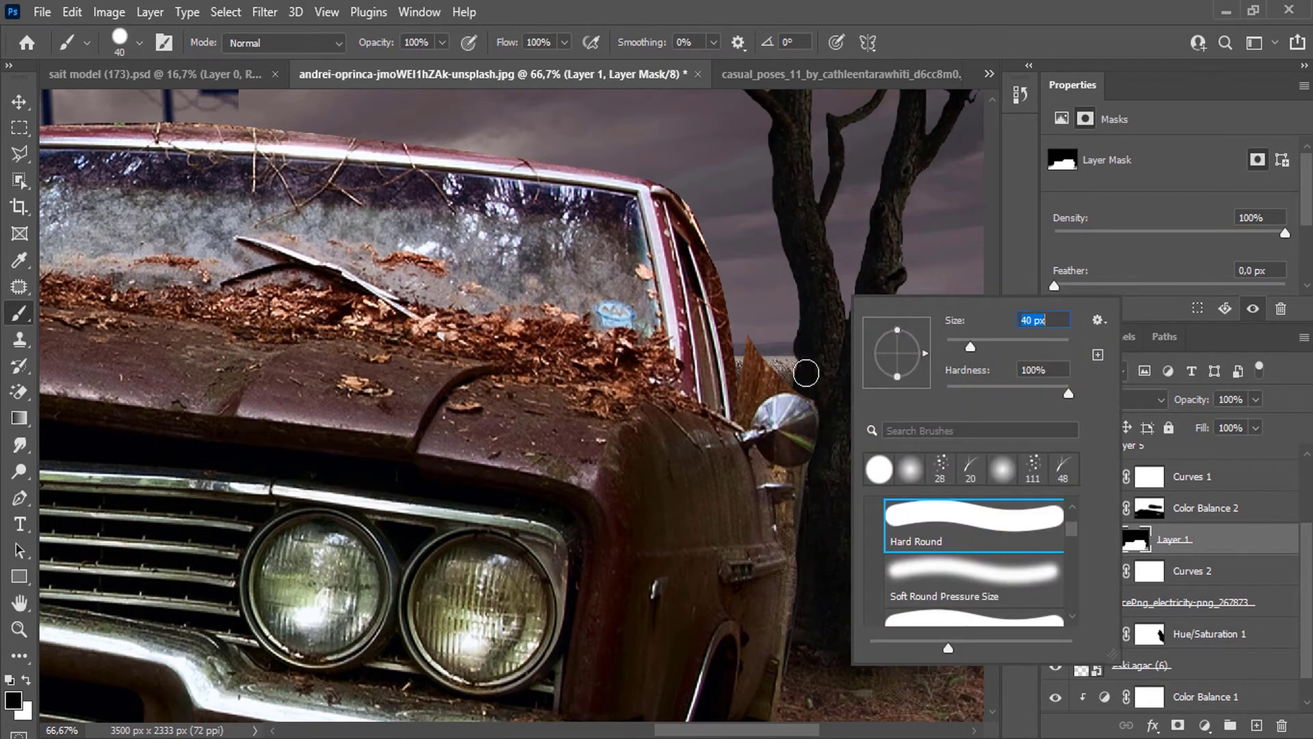
{"action": "key", "text": "Return"}
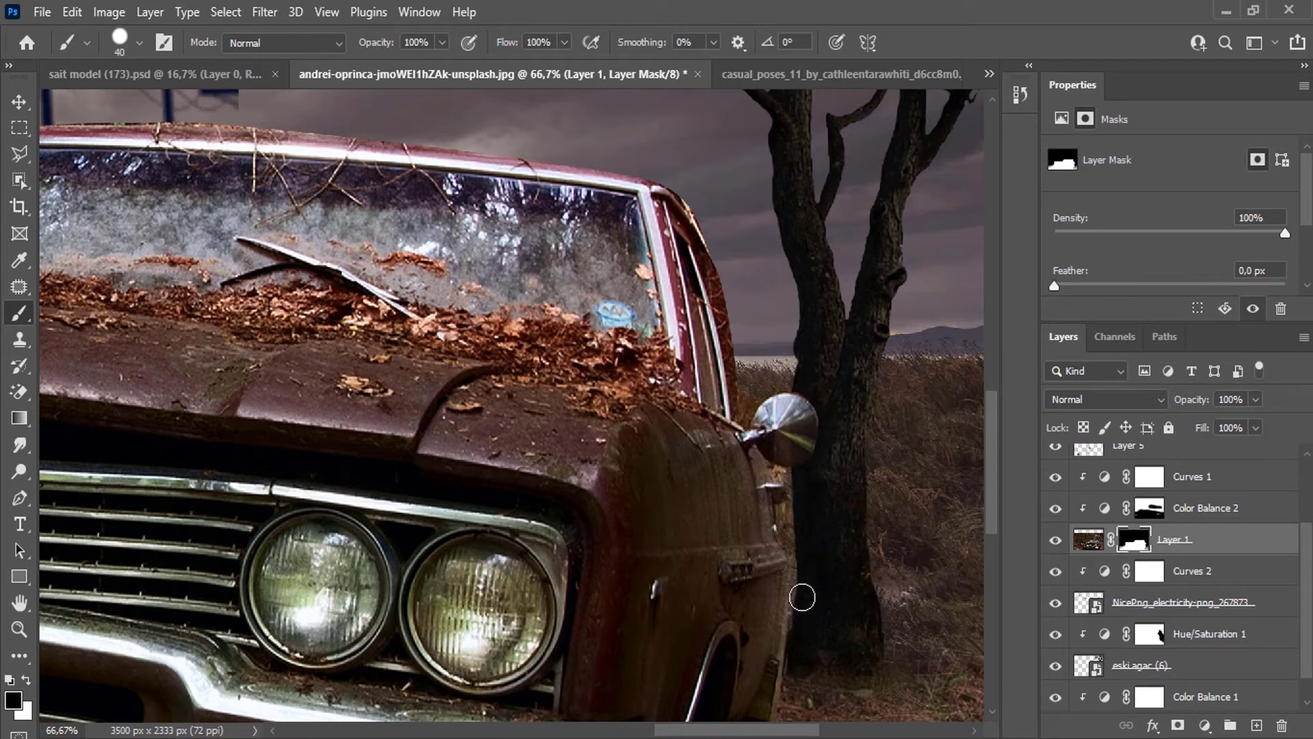
Compare the scene with the car layer hidden and shown, and review the whole composite.
{"action": "left_click", "coordinate": [1056, 541]}
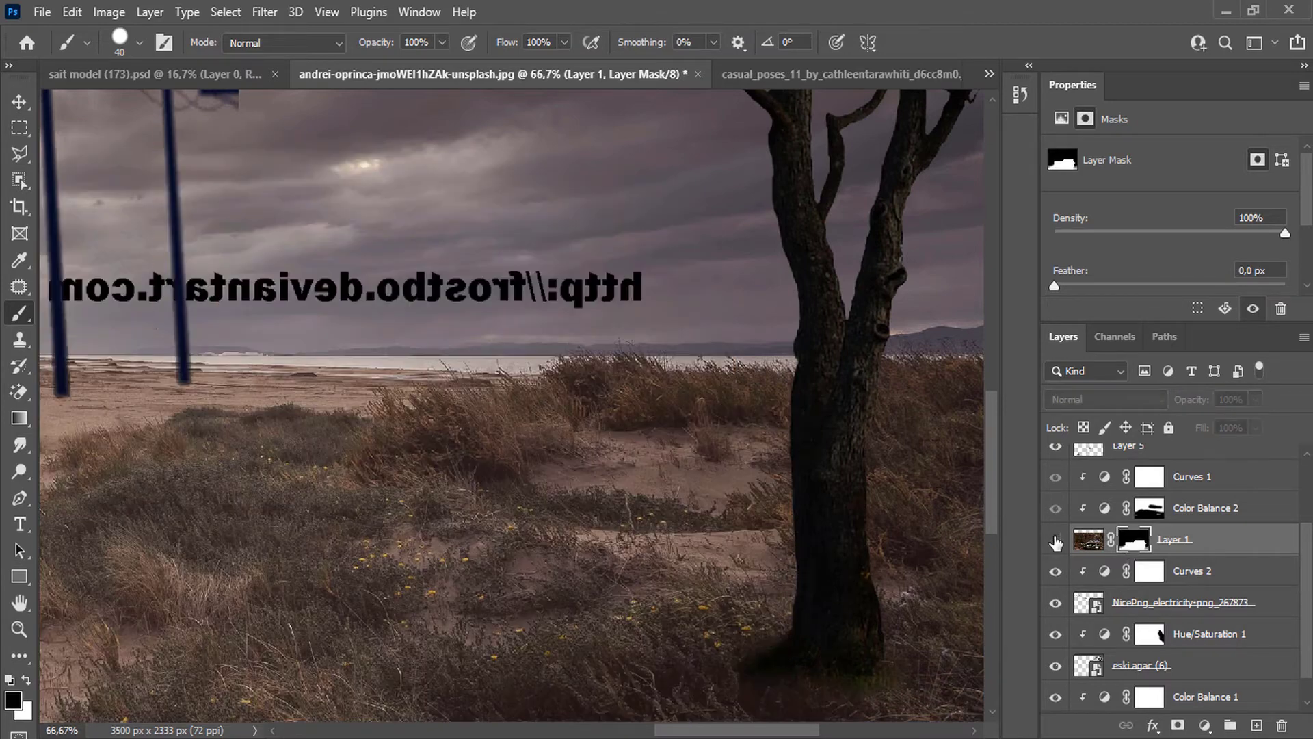
{"action": "left_click", "coordinate": [1055, 540]}
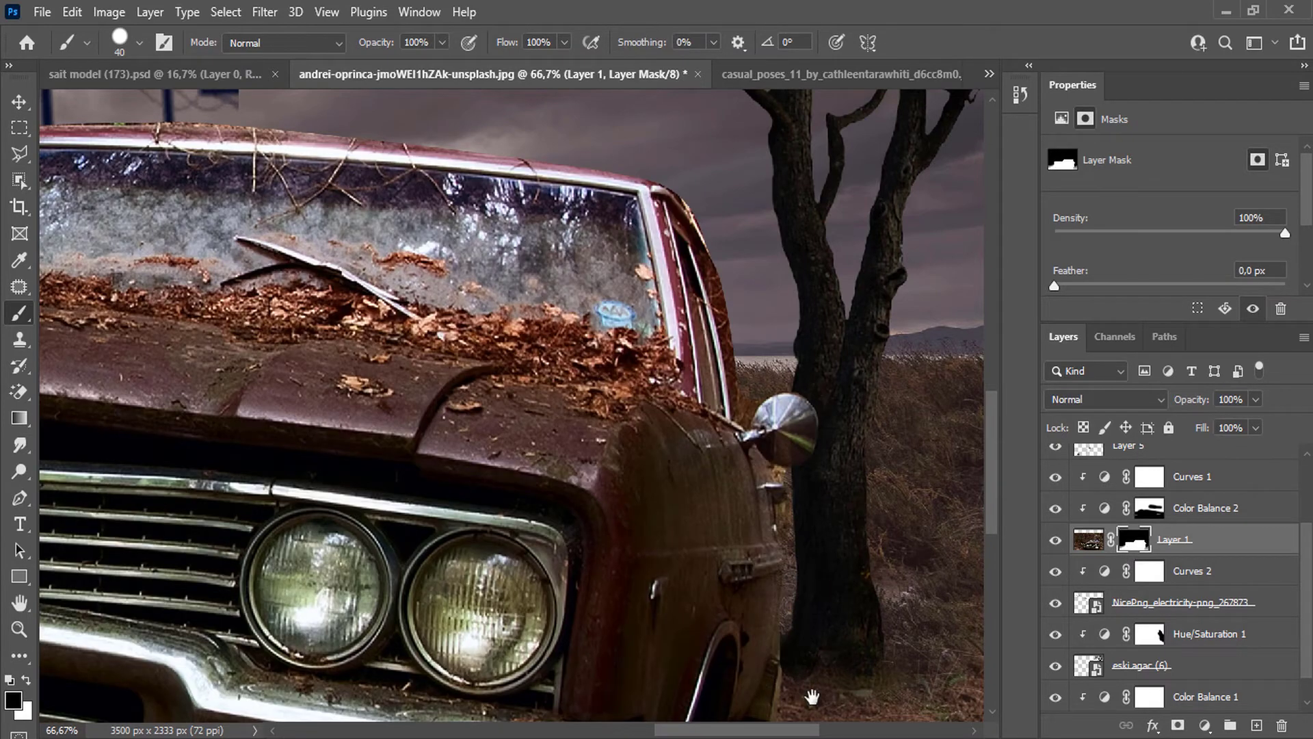
{"action": "left_click_drag", "start_coordinate": [812, 697], "coordinate": [786, 596]}
{"action": "key", "text": "ctrl+minus"}
{"action": "key", "text": "ctrl+minus"}
{"action": "key", "text": "ctrl+minus"}
{"action": "key", "text": "ctrl+minus"}
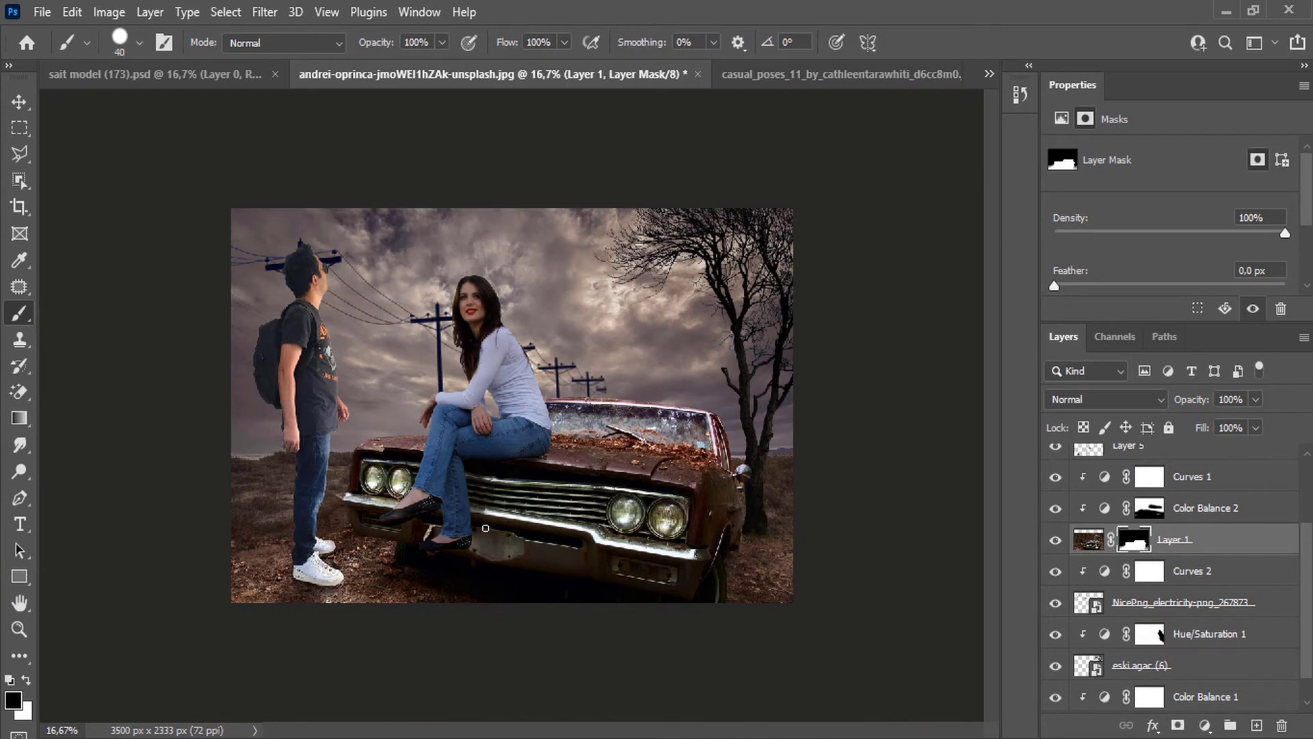
{"action": "scroll", "coordinate": [1156, 548], "scroll_direction": "up", "scroll_amount": 3}
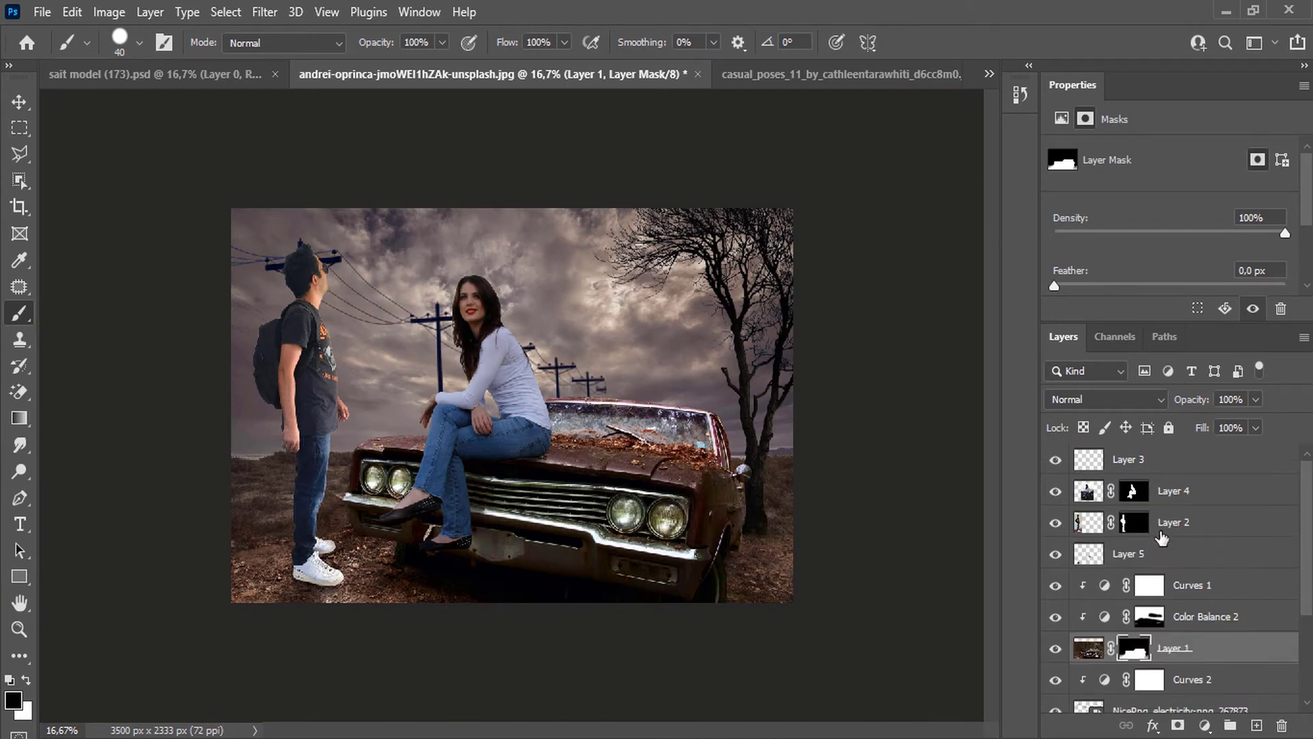
Add a Curves adjustment clipped to the standing man's Layer 2 and pull the RGB curve down to darken him.
{"action": "left_click", "coordinate": [1204, 524]}
{"action": "left_click", "coordinate": [1206, 726]}
{"action": "left_click", "coordinate": [1216, 467]}
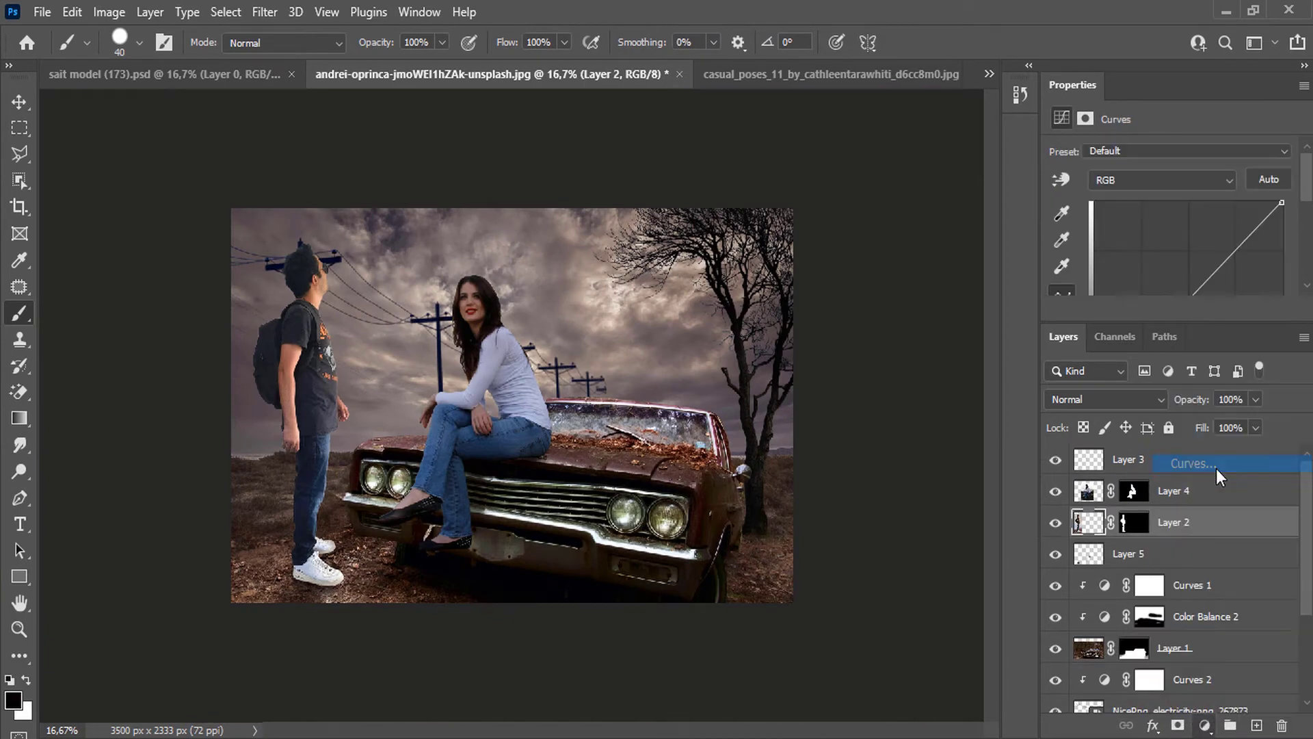
{"action": "scroll", "coordinate": [1181, 301], "scroll_direction": "down", "scroll_amount": 1}
{"action": "left_click_drag", "start_coordinate": [1182, 257], "coordinate": [1182, 277]}
{"action": "right_click", "coordinate": [1189, 529]}
{"action": "left_click", "coordinate": [1122, 417]}
Add a new layer clipped to Layer 2 and shade the man's sneakers with a 97 px soft black brush at 33% opacity.
{"action": "left_click", "coordinate": [1209, 559]}
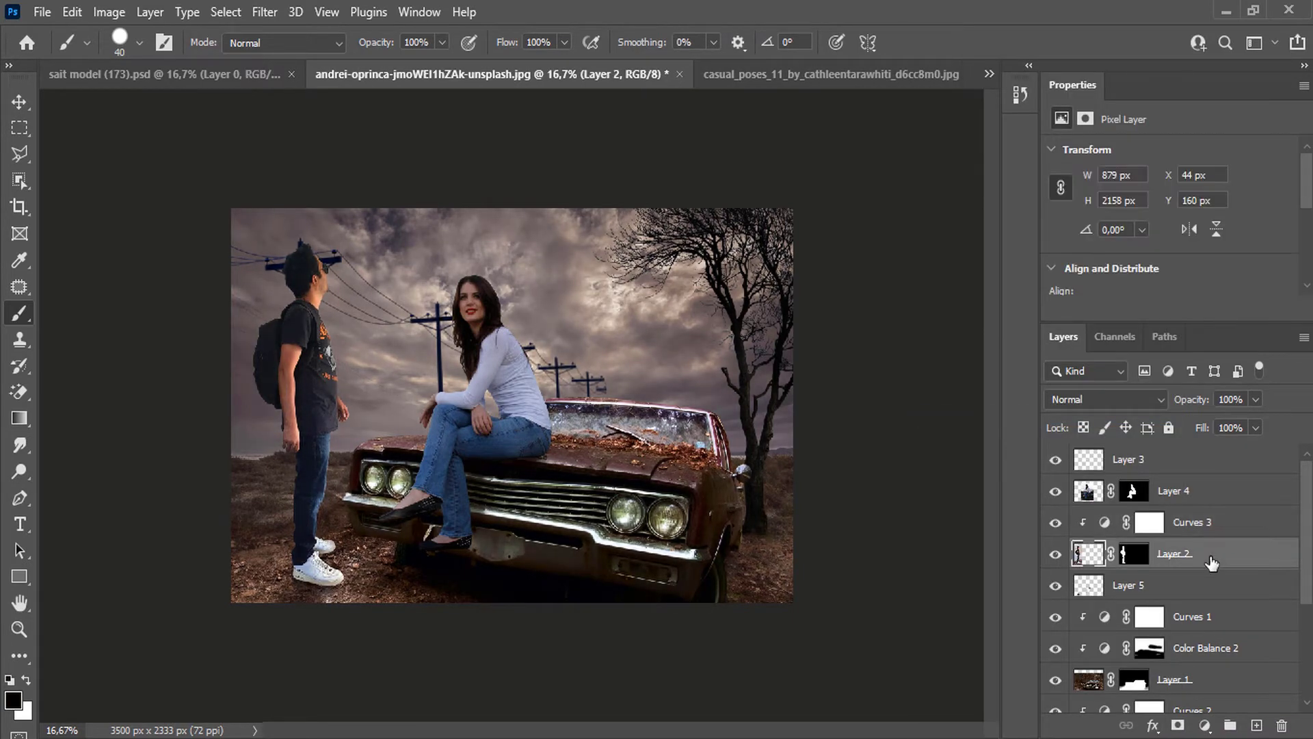
{"action": "left_click", "coordinate": [1257, 725]}
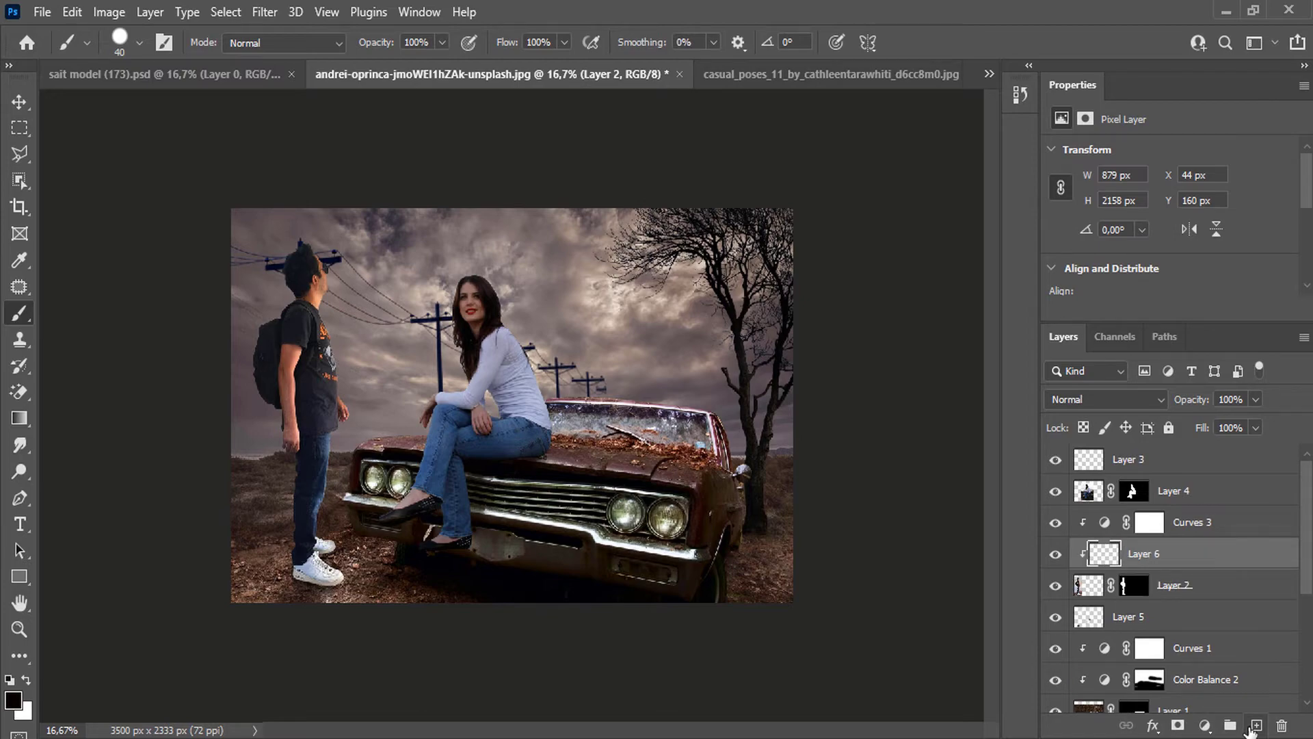
{"action": "scroll", "coordinate": [344, 459], "scroll_direction": "up", "scroll_amount": 5}
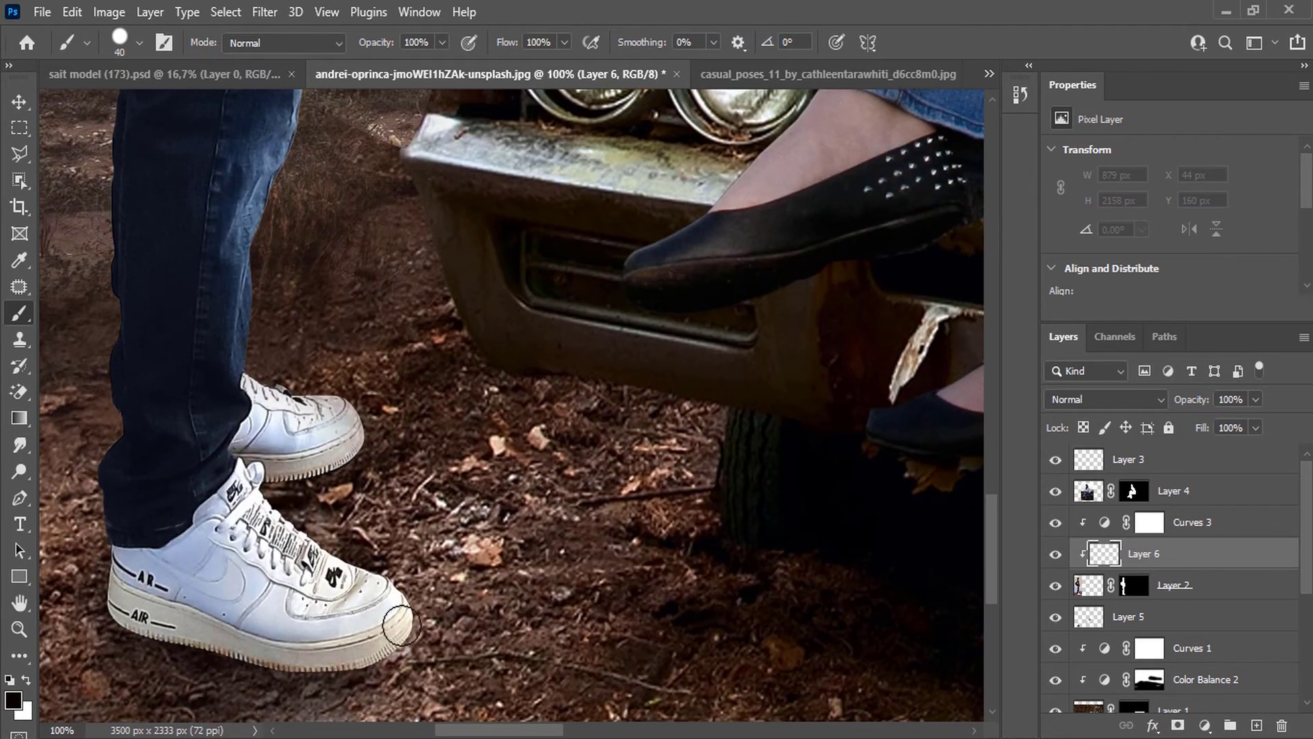
{"action": "left_click_drag", "start_coordinate": [401, 624], "coordinate": [342, 636]}
{"action": "right_click", "coordinate": [486, 345]}
{"action": "left_click", "coordinate": [588, 622]}
{"action": "left_click", "coordinate": [442, 43]}
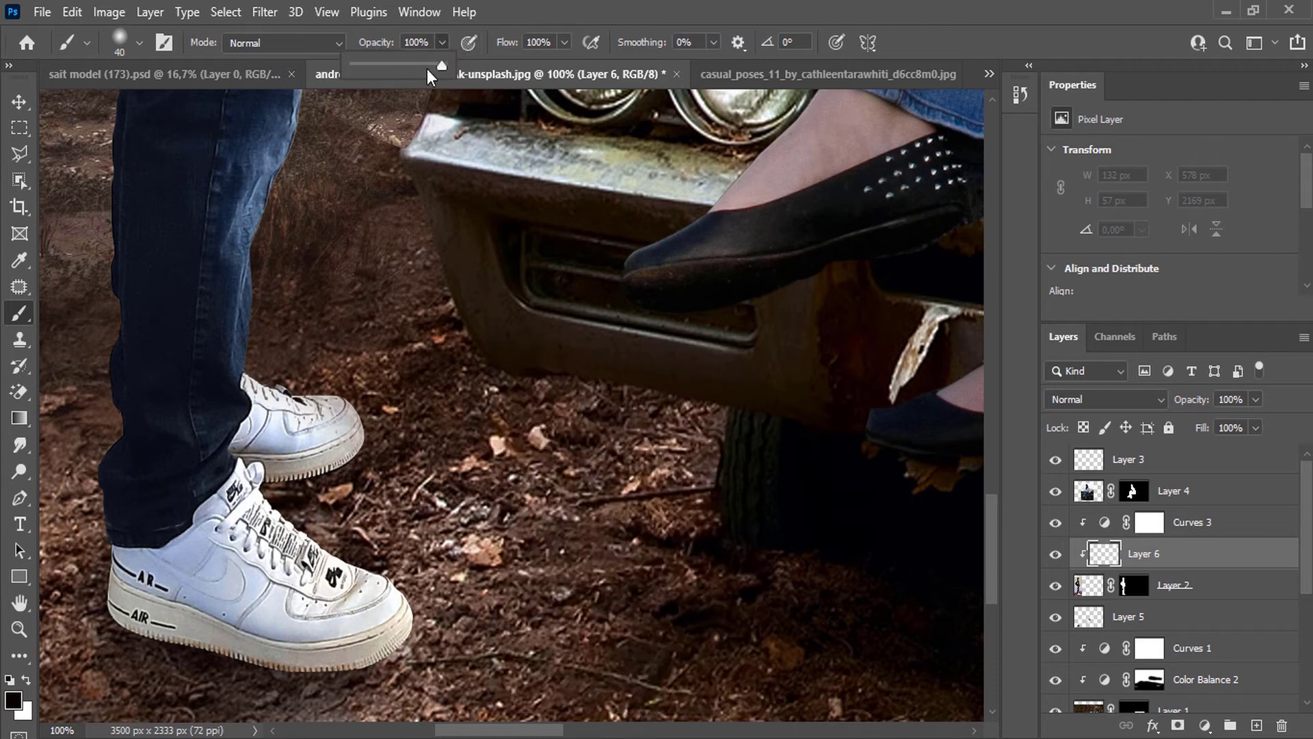
{"action": "right_click", "coordinate": [313, 543]}
{"action": "mouse_move", "coordinate": [119, 559]}
{"action": "left_mouse_down"}
{"action": "mouse_move", "coordinate": [281, 639]}
{"action": "mouse_move", "coordinate": [404, 669]}
{"action": "left_mouse_up"}
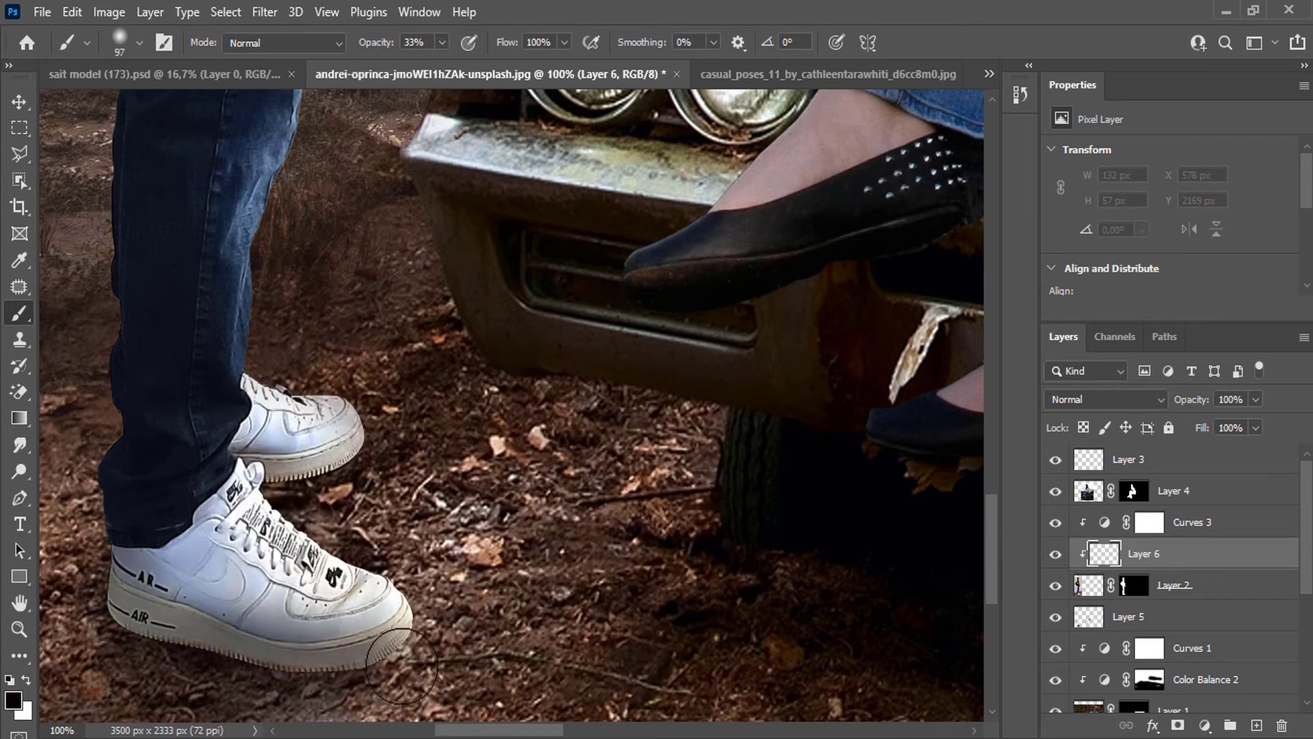
{"action": "left_click_drag", "start_coordinate": [279, 472], "coordinate": [328, 453]}
{"action": "mouse_move", "coordinate": [290, 354]}
{"action": "left_mouse_down"}
{"action": "mouse_move", "coordinate": [187, 424]}
{"action": "mouse_move", "coordinate": [265, 476]}
{"action": "mouse_move", "coordinate": [445, 502]}
{"action": "left_mouse_up"}
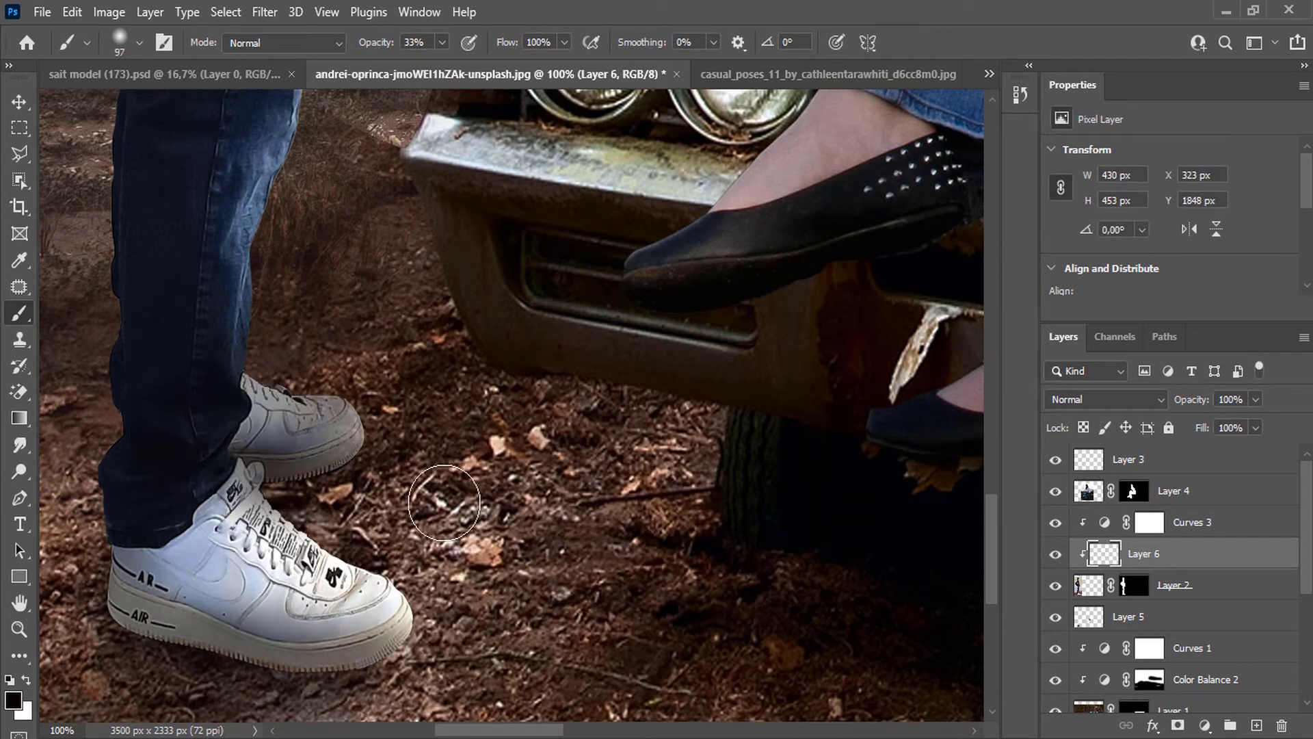
Lower the brush opacity to 16% and shade the front sneaker along the trouser hem.
{"action": "left_click", "coordinate": [442, 43]}
{"action": "left_click_drag", "start_coordinate": [440, 66], "coordinate": [422, 67]}
{"action": "mouse_move", "coordinate": [239, 465]}
{"action": "left_mouse_down"}
{"action": "mouse_move", "coordinate": [394, 612]}
{"action": "mouse_move", "coordinate": [160, 628]}
{"action": "mouse_move", "coordinate": [222, 624]}
{"action": "mouse_move", "coordinate": [101, 559]}
{"action": "left_mouse_up"}
Blend the front sneaker's sole into the ground on Layer 2's mask with a 20 px grass-shaped brush at 73% opacity.
{"action": "left_click", "coordinate": [1132, 587]}
{"action": "scroll", "coordinate": [301, 662], "scroll_direction": "up", "scroll_amount": 2}
{"action": "left_click_drag", "start_coordinate": [348, 631], "coordinate": [485, 494]}
{"action": "right_click", "coordinate": [433, 536]}
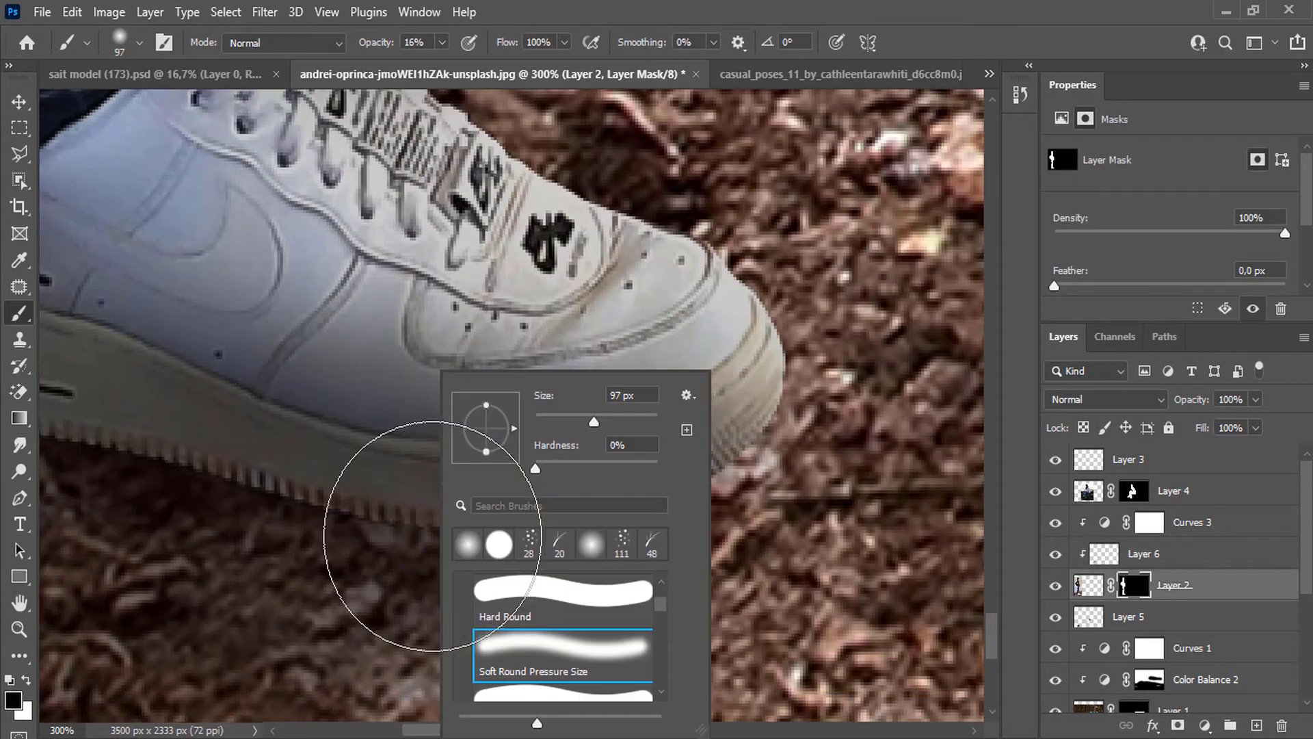
{"action": "left_click", "coordinate": [536, 549]}
{"action": "left_click", "coordinate": [388, 521]}
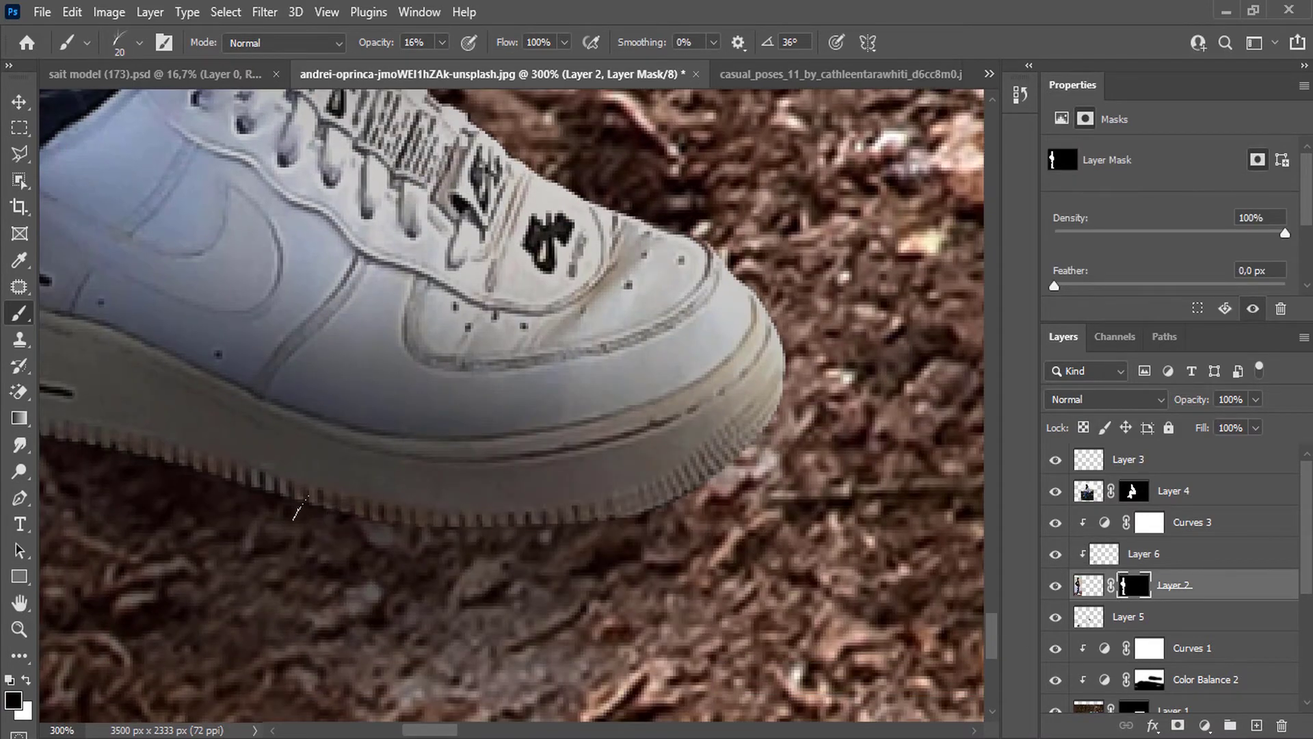
{"action": "left_click", "coordinate": [442, 42]}
{"action": "left_click_drag", "start_coordinate": [422, 66], "coordinate": [488, 66]}
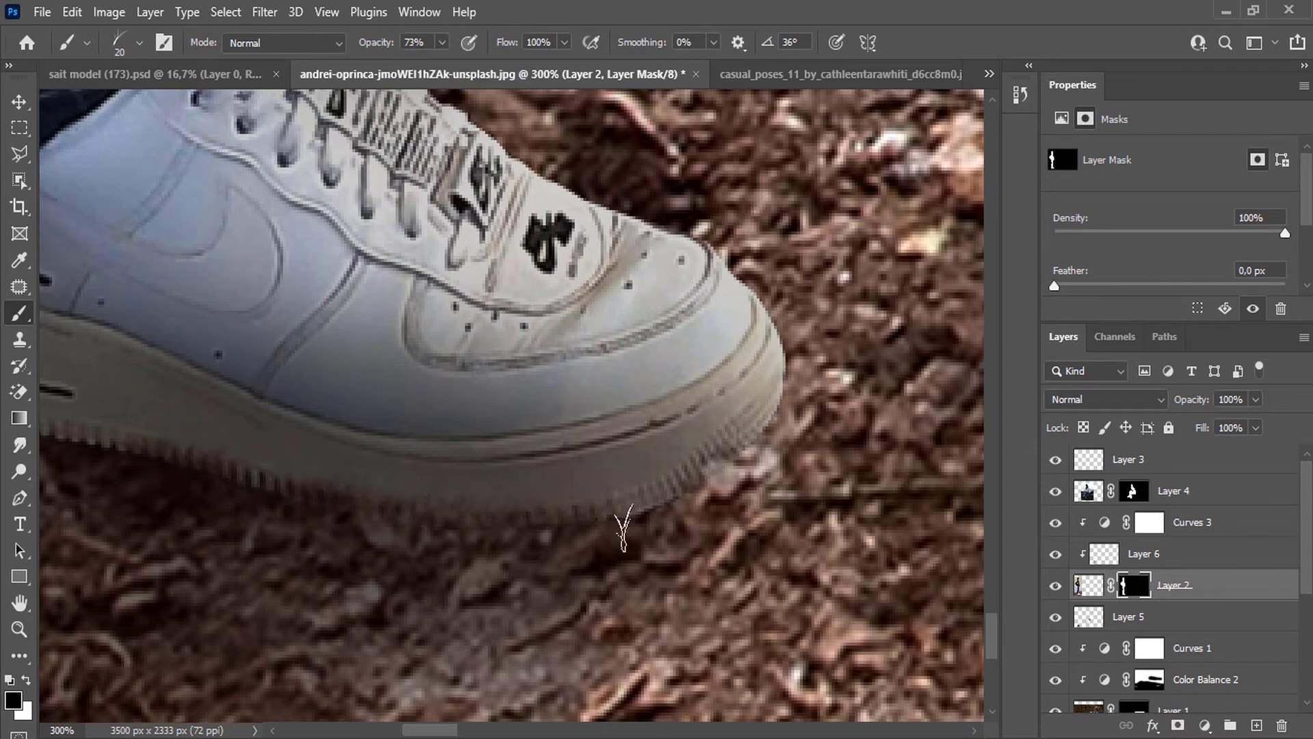
{"action": "mouse_move", "coordinate": [73, 443]}
{"action": "left_mouse_down"}
{"action": "mouse_move", "coordinate": [399, 540]}
{"action": "mouse_move", "coordinate": [217, 469]}
{"action": "mouse_move", "coordinate": [251, 506]}
{"action": "left_mouse_up"}
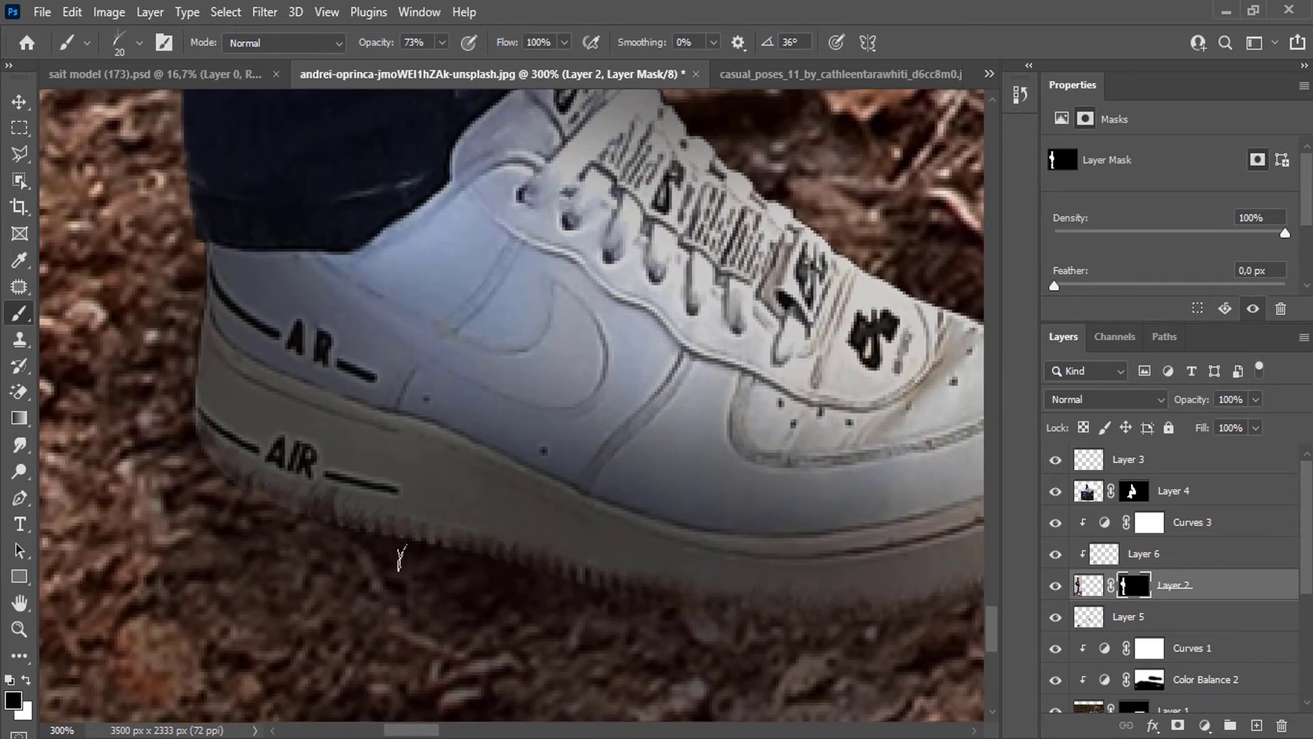
{"action": "left_click_drag", "start_coordinate": [401, 558], "coordinate": [508, 571]}
Blend the rear sneaker's sole into the ground on Layer 2's mask with the same grass-shaped brush.
{"action": "left_click_drag", "start_coordinate": [628, 441], "coordinate": [445, 651]}
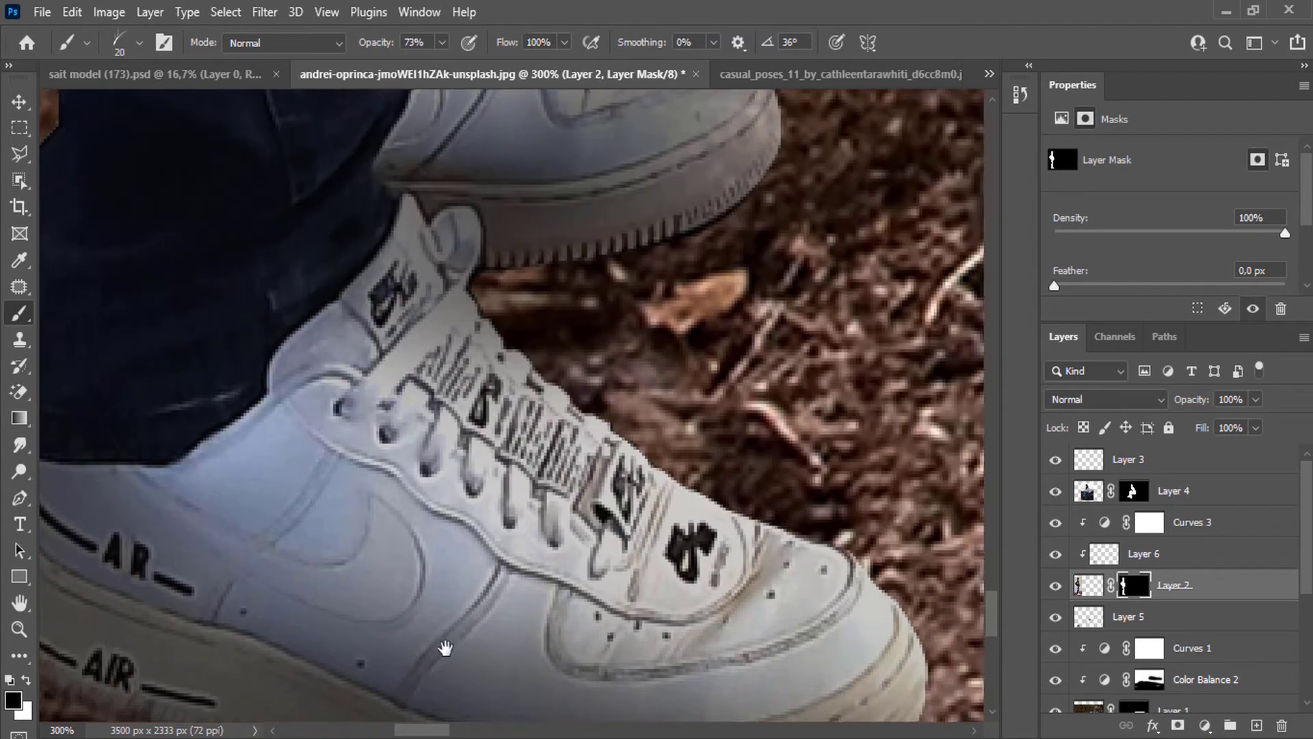
{"action": "left_click_drag", "start_coordinate": [549, 427], "coordinate": [481, 690]}
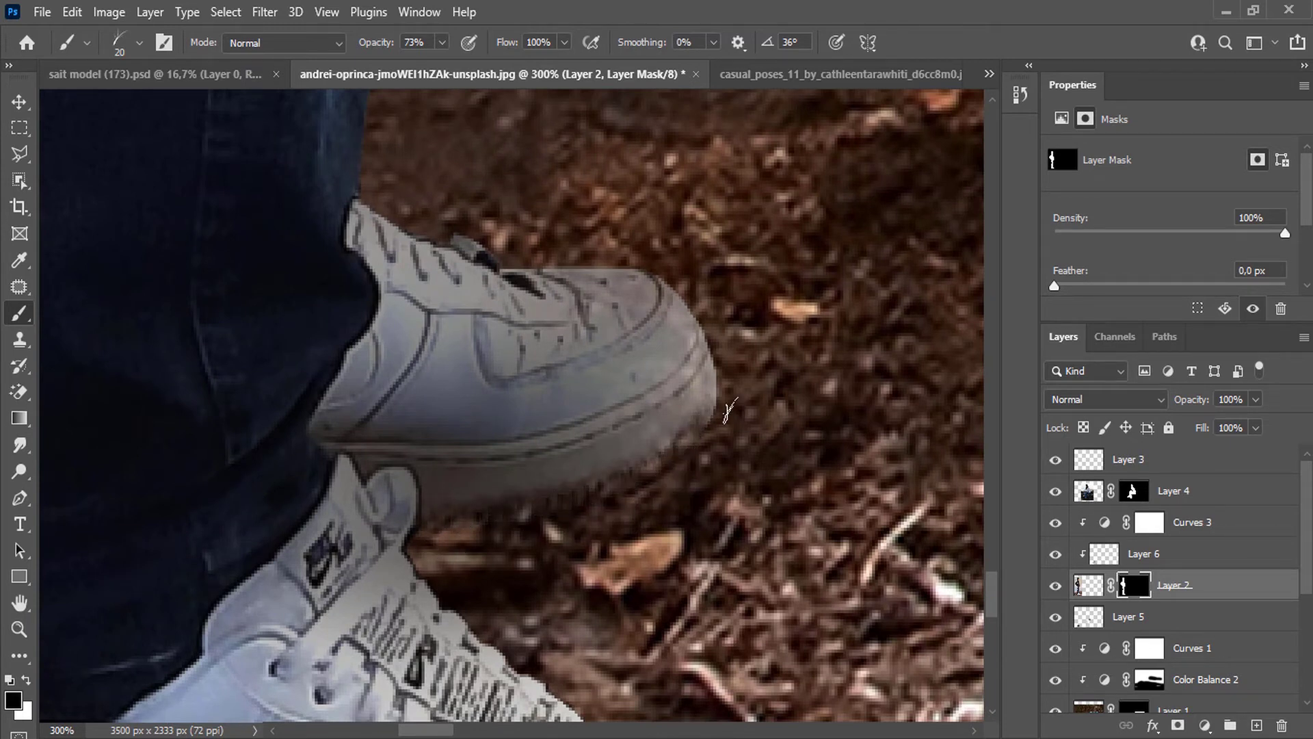
{"action": "scroll", "coordinate": [693, 460], "scroll_direction": "down", "scroll_amount": 7}
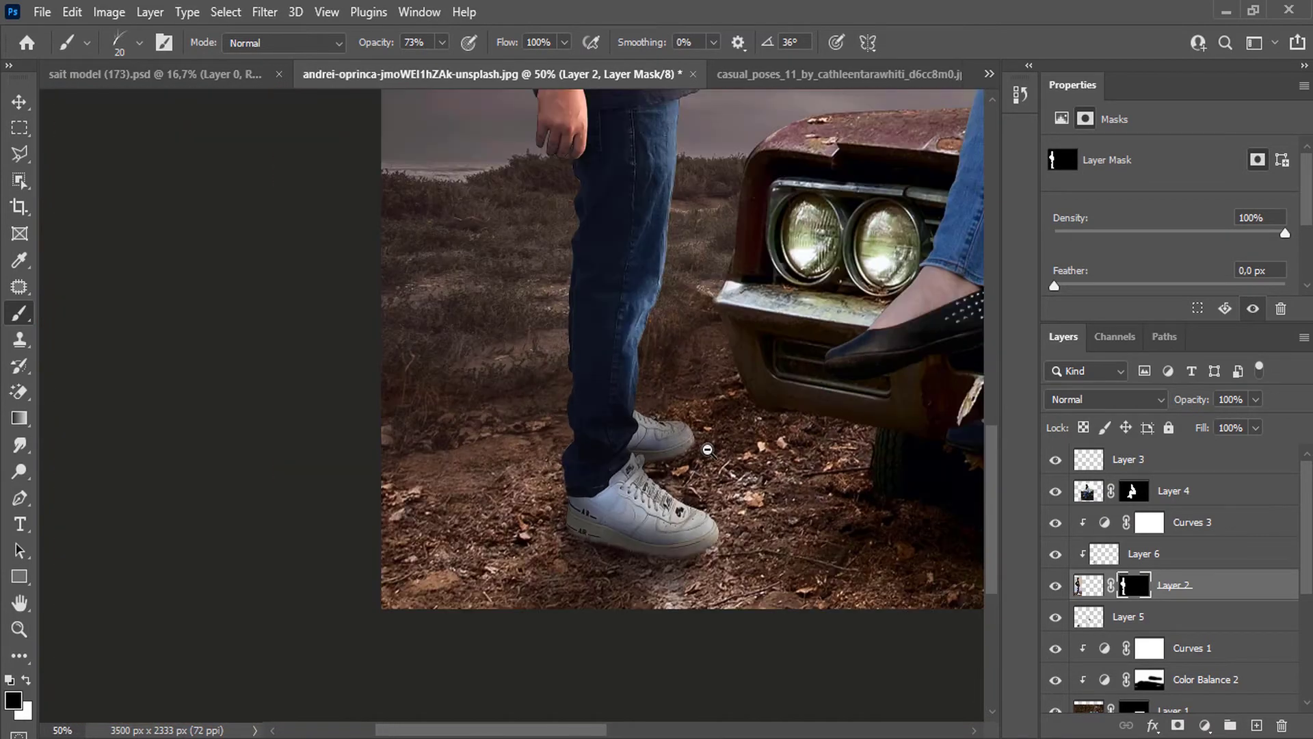
{"action": "scroll", "coordinate": [1184, 636], "scroll_direction": "down", "scroll_amount": 5}
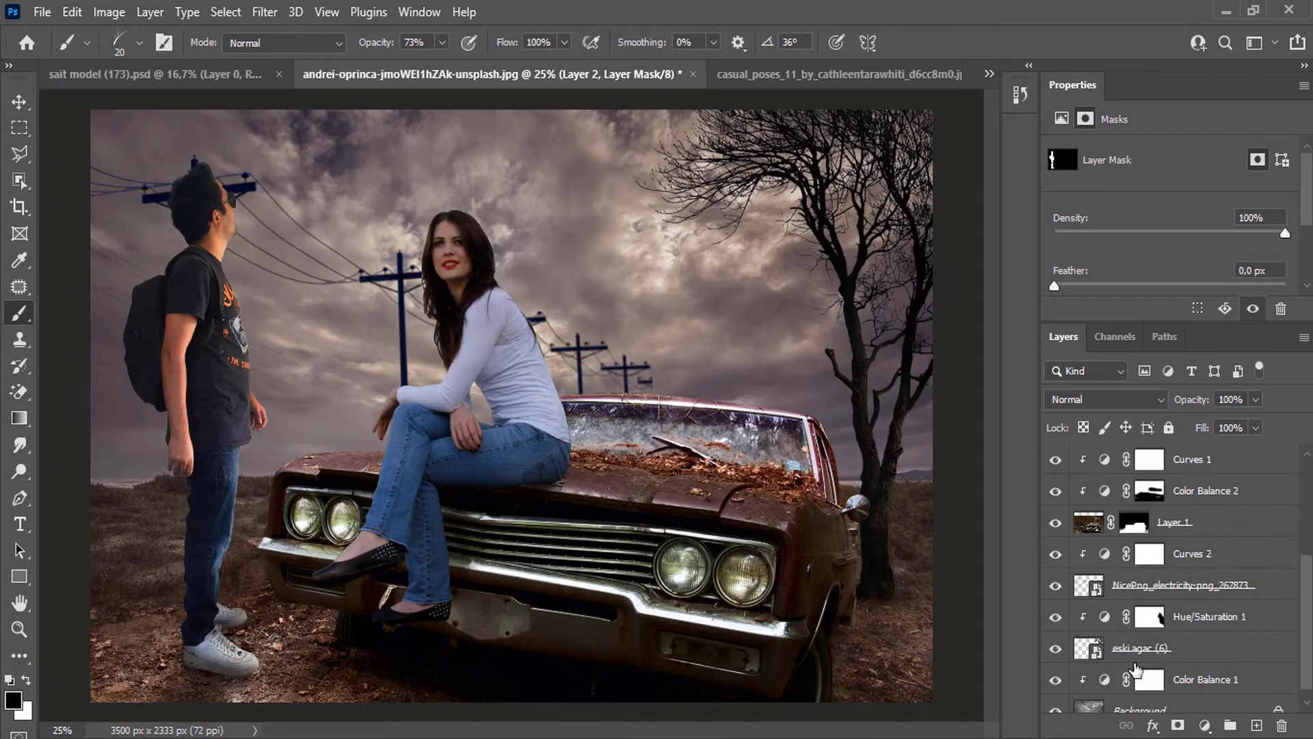
Shift the midtones of the Background's Color Balance 1 adjustment further toward red.
{"action": "left_click", "coordinate": [1106, 671]}
{"action": "left_click", "coordinate": [1106, 668]}
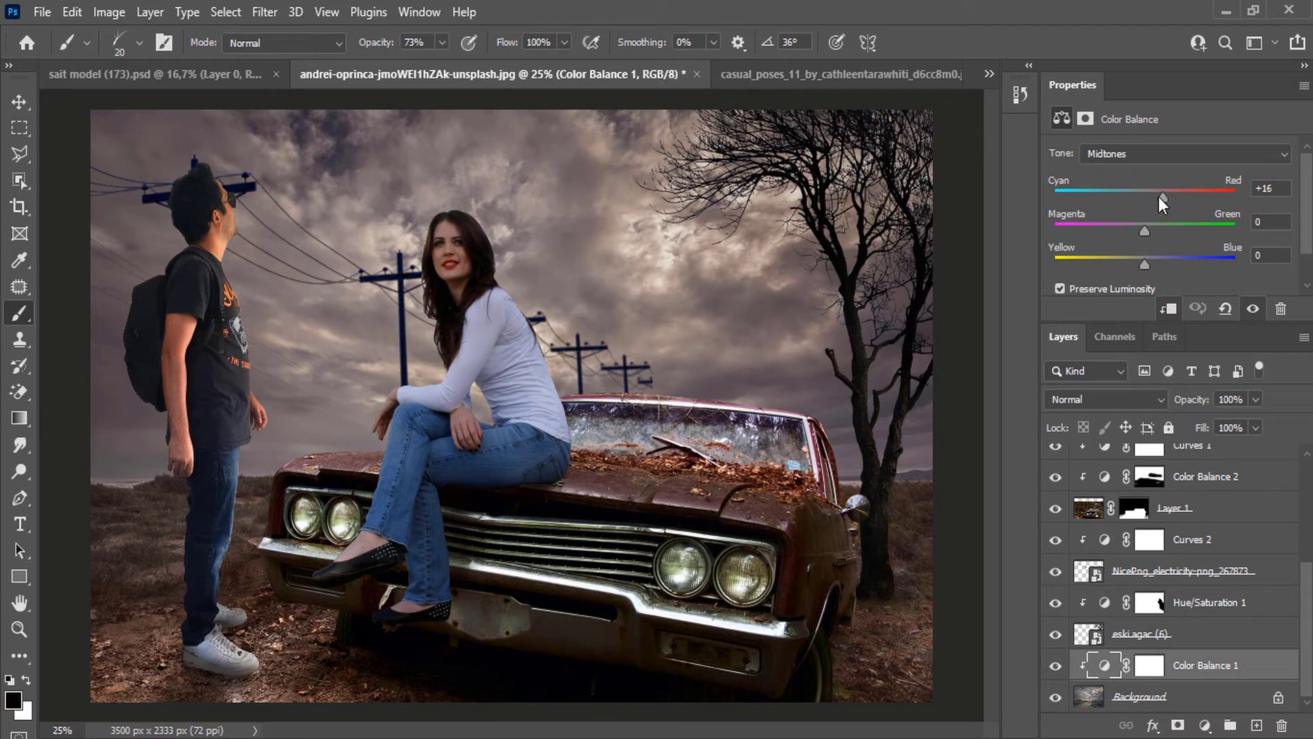
{"action": "left_click_drag", "start_coordinate": [1182, 194], "coordinate": [1190, 195]}
Mask the red tint off the sky on Color Balance 1 with a 1102 px soft black brush at 73% opacity.
{"action": "left_click", "coordinate": [1149, 665]}
{"action": "right_click", "coordinate": [266, 246]}
{"action": "left_click", "coordinate": [450, 295]}
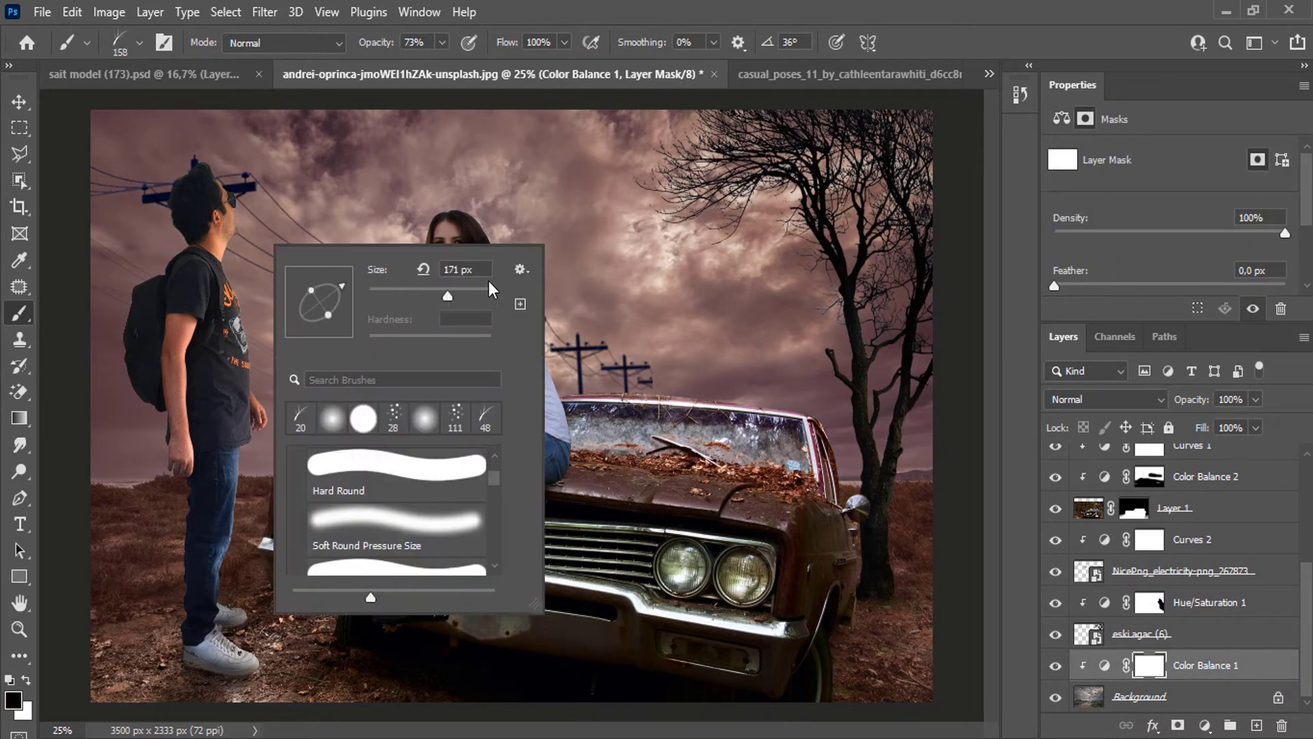
{"action": "left_click", "coordinate": [423, 525]}
{"action": "left_click_drag", "start_coordinate": [453, 295], "coordinate": [487, 296]}
{"action": "mouse_move", "coordinate": [568, 164]}
{"action": "left_mouse_down"}
{"action": "mouse_move", "coordinate": [292, 165]}
{"action": "mouse_move", "coordinate": [912, 258]}
{"action": "mouse_move", "coordinate": [622, 328]}
{"action": "mouse_move", "coordinate": [191, 328]}
{"action": "mouse_move", "coordinate": [818, 237]}
{"action": "mouse_move", "coordinate": [220, 183]}
{"action": "mouse_move", "coordinate": [448, 175]}
{"action": "left_mouse_up"}
{"action": "scroll", "coordinate": [462, 321], "scroll_direction": "down", "scroll_amount": 1}
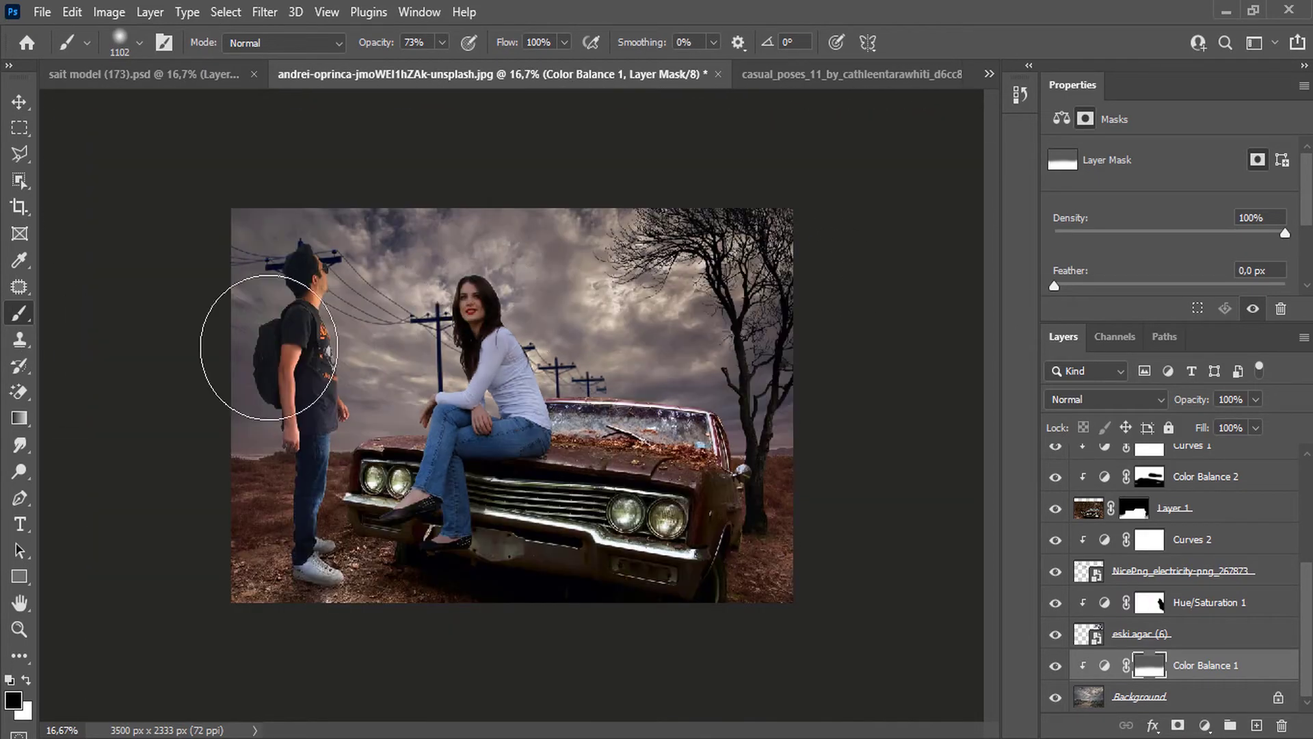
Add an empty layer above Color Balance 1 and set the foreground colour to grey.
{"action": "left_click", "coordinate": [1257, 725]}
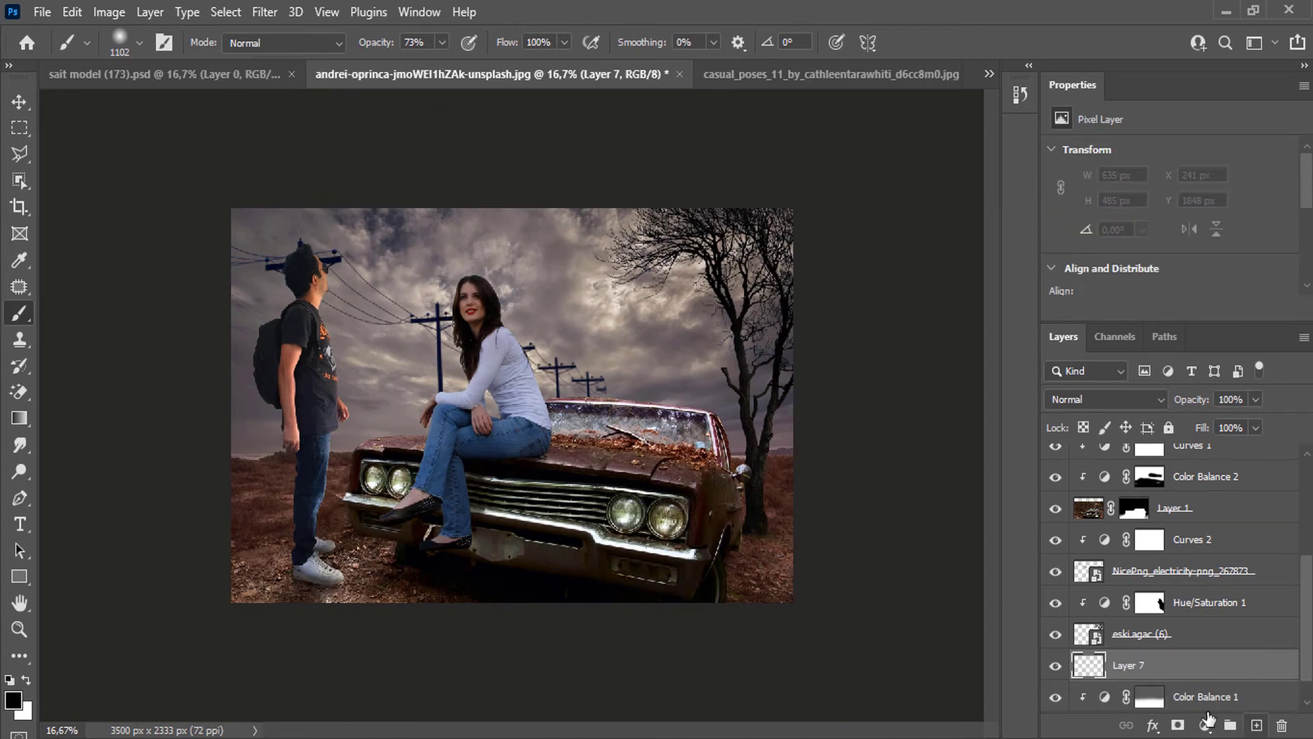
{"action": "left_click", "coordinate": [14, 700]}
{"action": "left_click", "coordinate": [676, 448]}
{"action": "key", "text": "Return"}
Paint mist along the horizon on Layer 7 with the 180 px t-3 environment brush.
{"action": "right_click", "coordinate": [491, 418]}
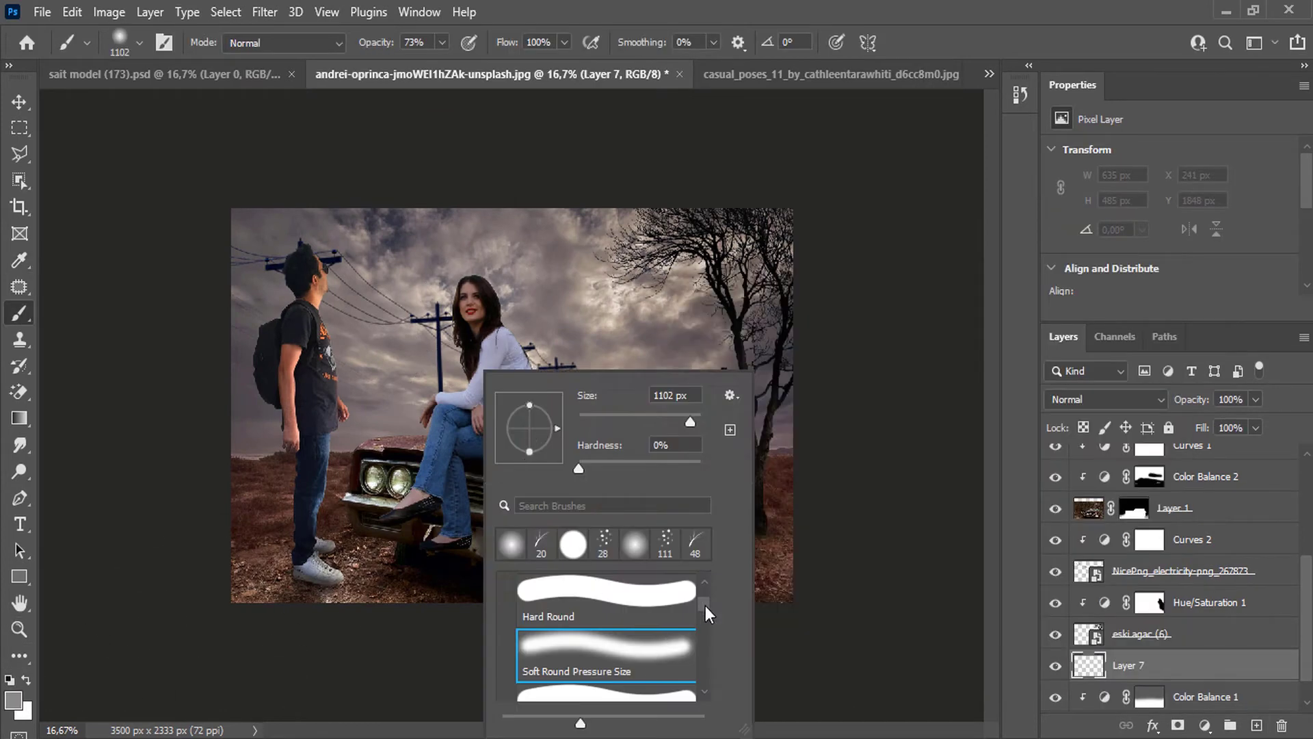
{"action": "scroll", "coordinate": [704, 675], "scroll_direction": "down", "scroll_amount": 5}
{"action": "scroll", "coordinate": [598, 662], "scroll_direction": "up", "scroll_amount": 8}
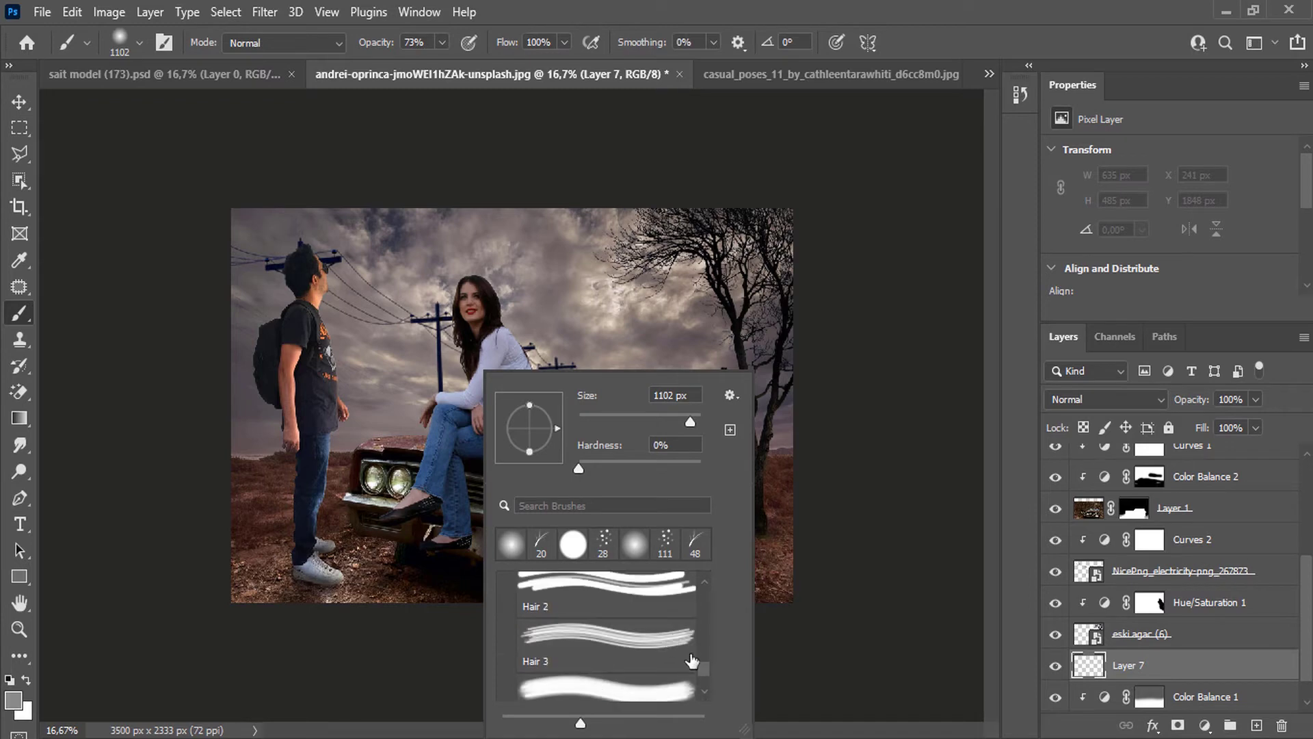
{"action": "left_click", "coordinate": [575, 693]}
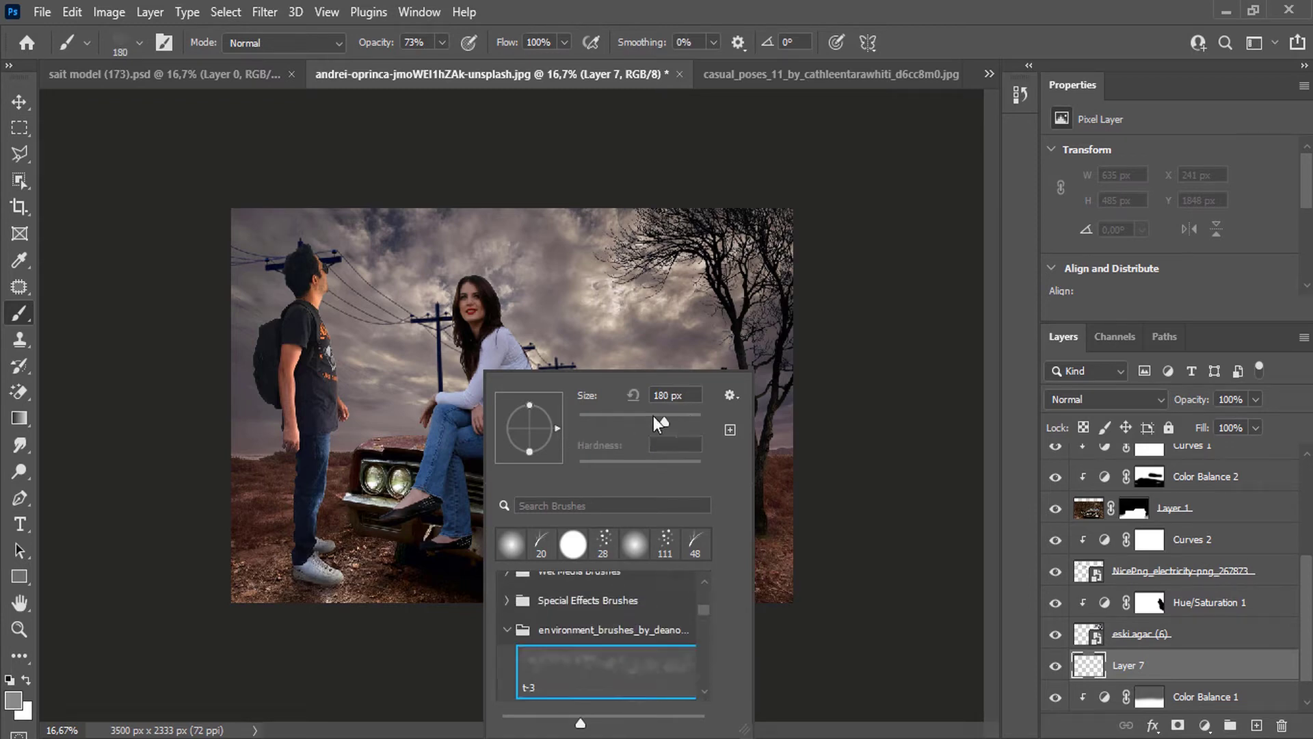
{"action": "key", "text": "Return"}
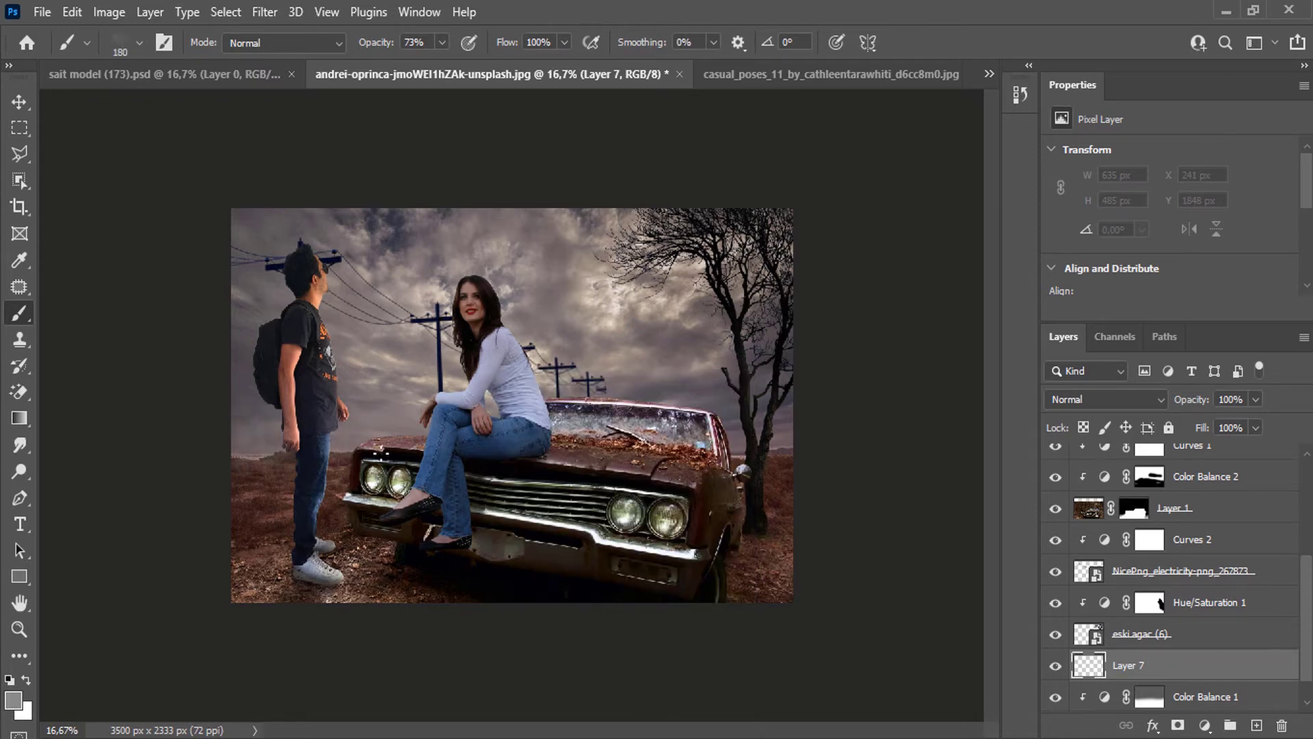
{"action": "scroll", "coordinate": [244, 456], "scroll_direction": "up", "scroll_amount": 2}
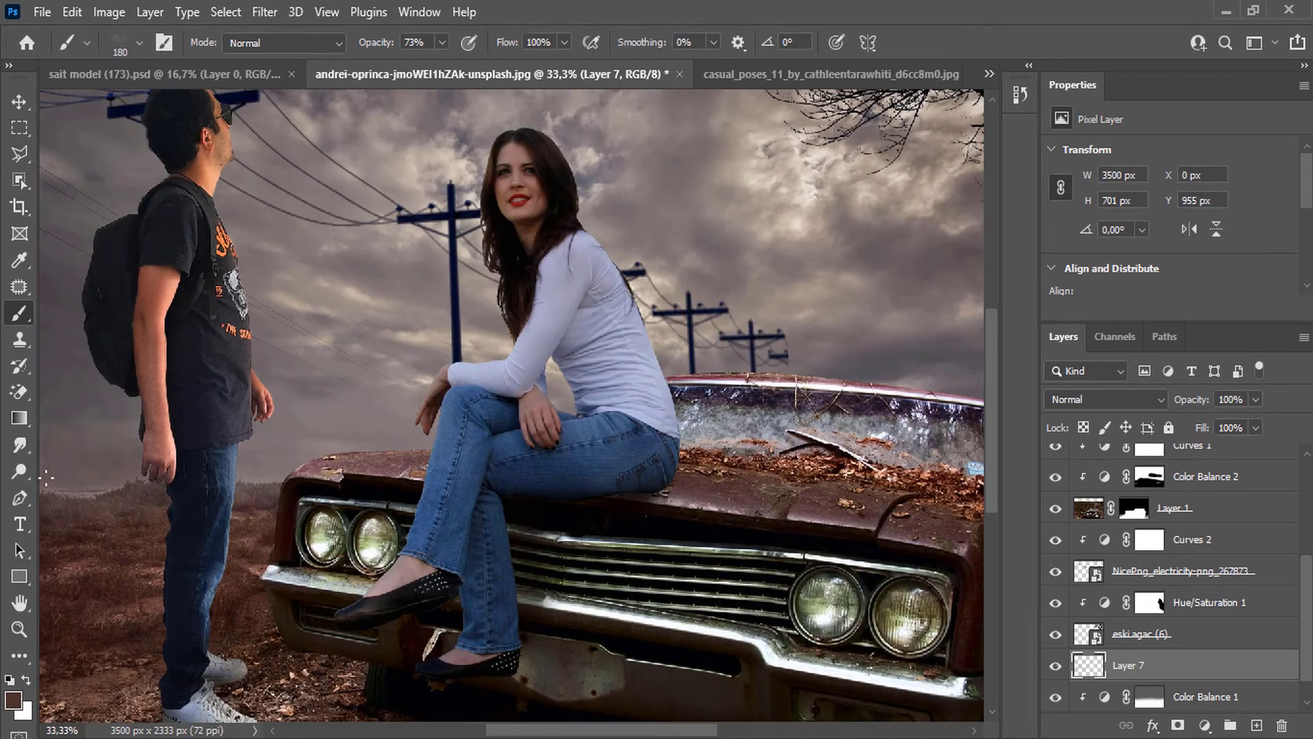
{"action": "left_click_drag", "start_coordinate": [270, 465], "coordinate": [320, 435]}
Switch to the Cloud Brush and paint faint haze along the horizon on Layer 7 at 480 px and 17% opacity.
{"action": "right_click", "coordinate": [400, 459]}
{"action": "scroll", "coordinate": [499, 661], "scroll_direction": "down", "scroll_amount": 1}
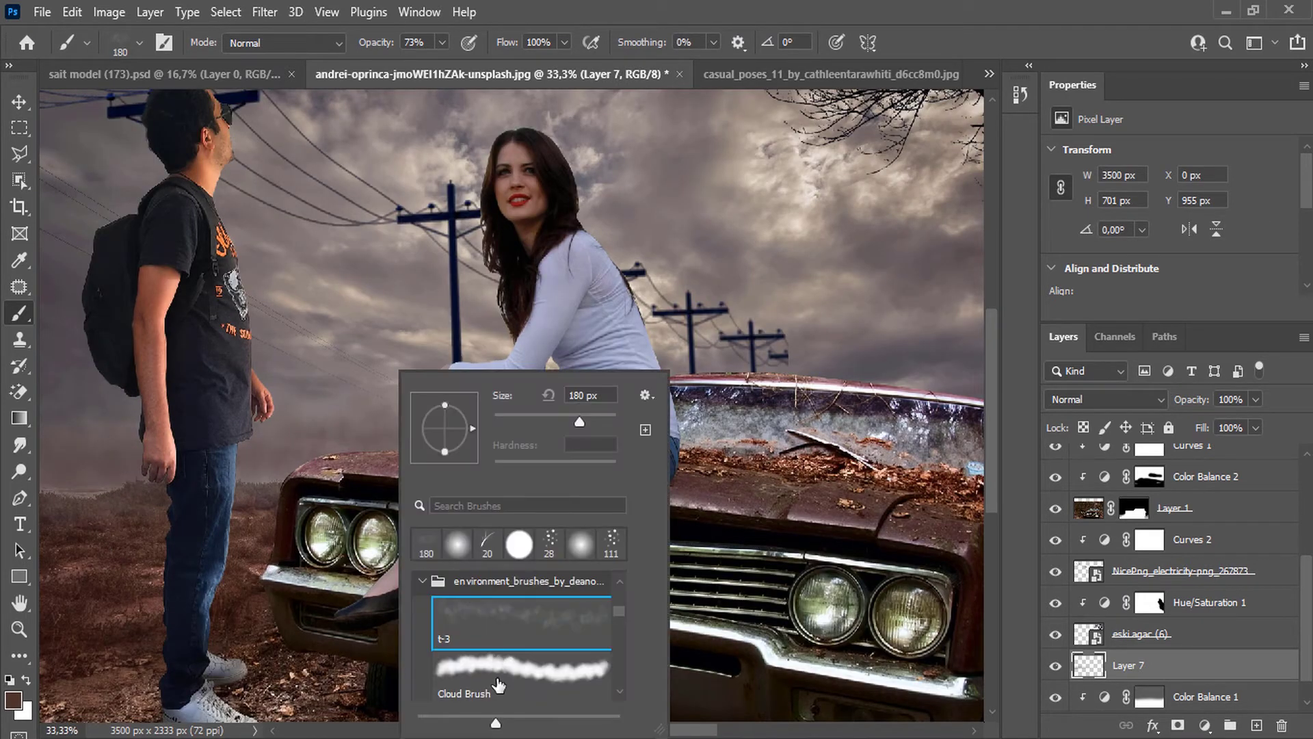
{"action": "left_click", "coordinate": [499, 684]}
{"action": "left_click_drag", "start_coordinate": [597, 418], "coordinate": [578, 420]}
{"action": "left_click_drag", "start_coordinate": [253, 448], "coordinate": [359, 444]}
{"action": "key", "text": "ctrl+z"}
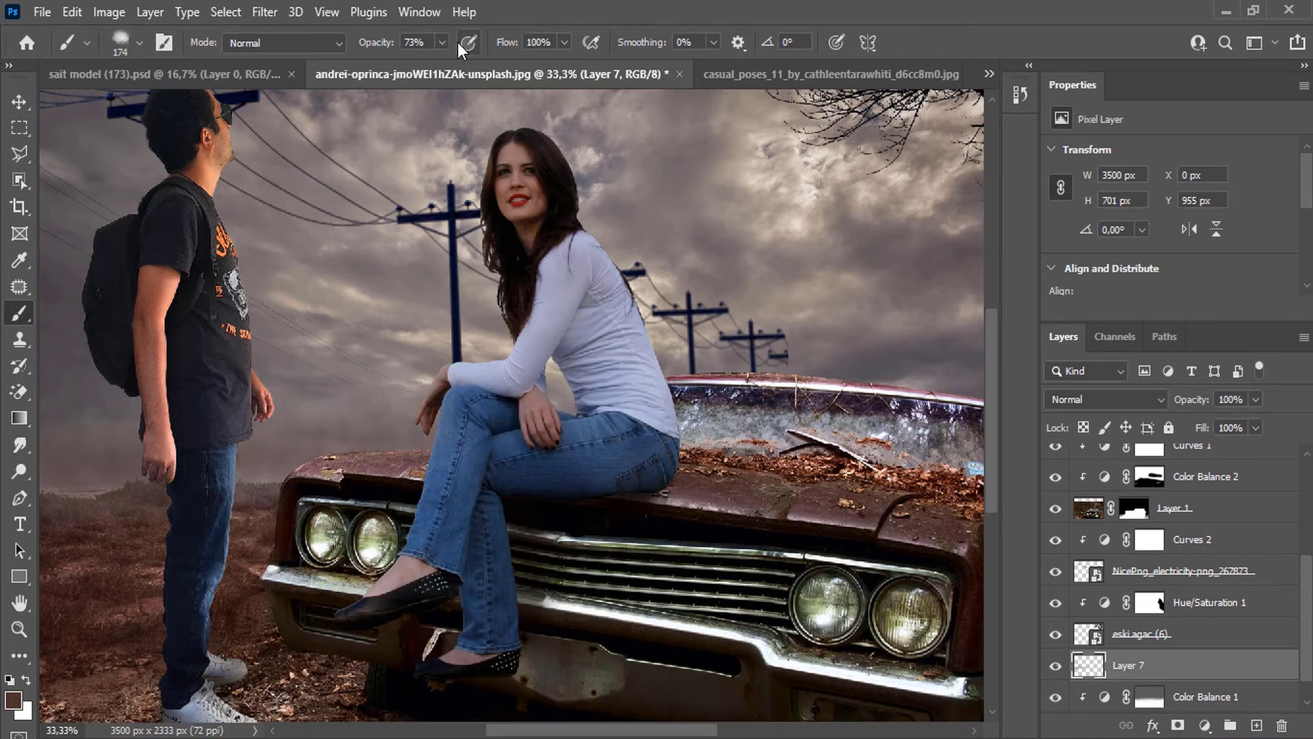
{"action": "left_click", "coordinate": [443, 43]}
{"action": "left_click_drag", "start_coordinate": [445, 67], "coordinate": [396, 69]}
{"action": "right_click", "coordinate": [251, 410]}
{"action": "left_click", "coordinate": [455, 419]}
{"action": "mouse_move", "coordinate": [88, 494]}
{"action": "left_mouse_down"}
{"action": "mouse_move", "coordinate": [240, 433]}
{"action": "mouse_move", "coordinate": [651, 438]}
{"action": "left_mouse_up"}
{"action": "scroll", "coordinate": [650, 438], "scroll_direction": "right", "scroll_amount": 5}
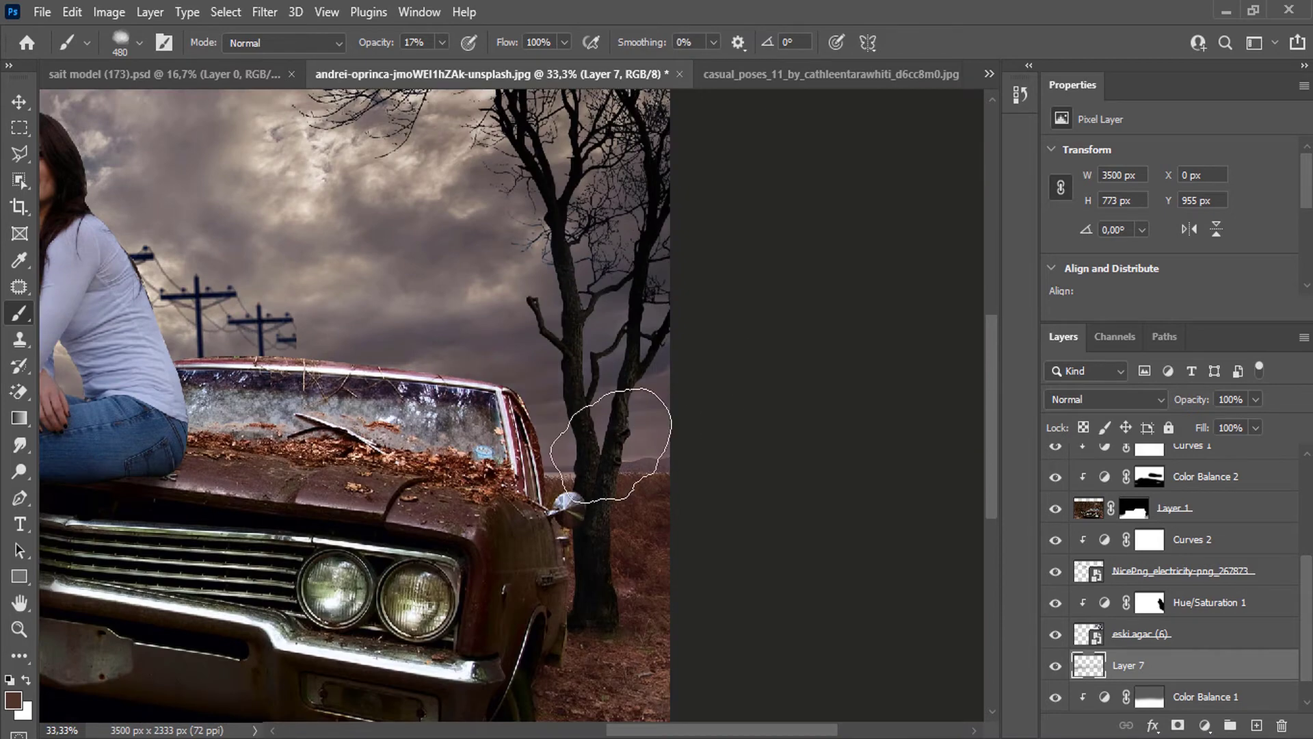
Set the brush to 50 px and 100% opacity, toggling the utility-pole layer's visibility to check the cut-off pole.
{"action": "scroll", "coordinate": [668, 379], "scroll_direction": "up", "scroll_amount": 5}
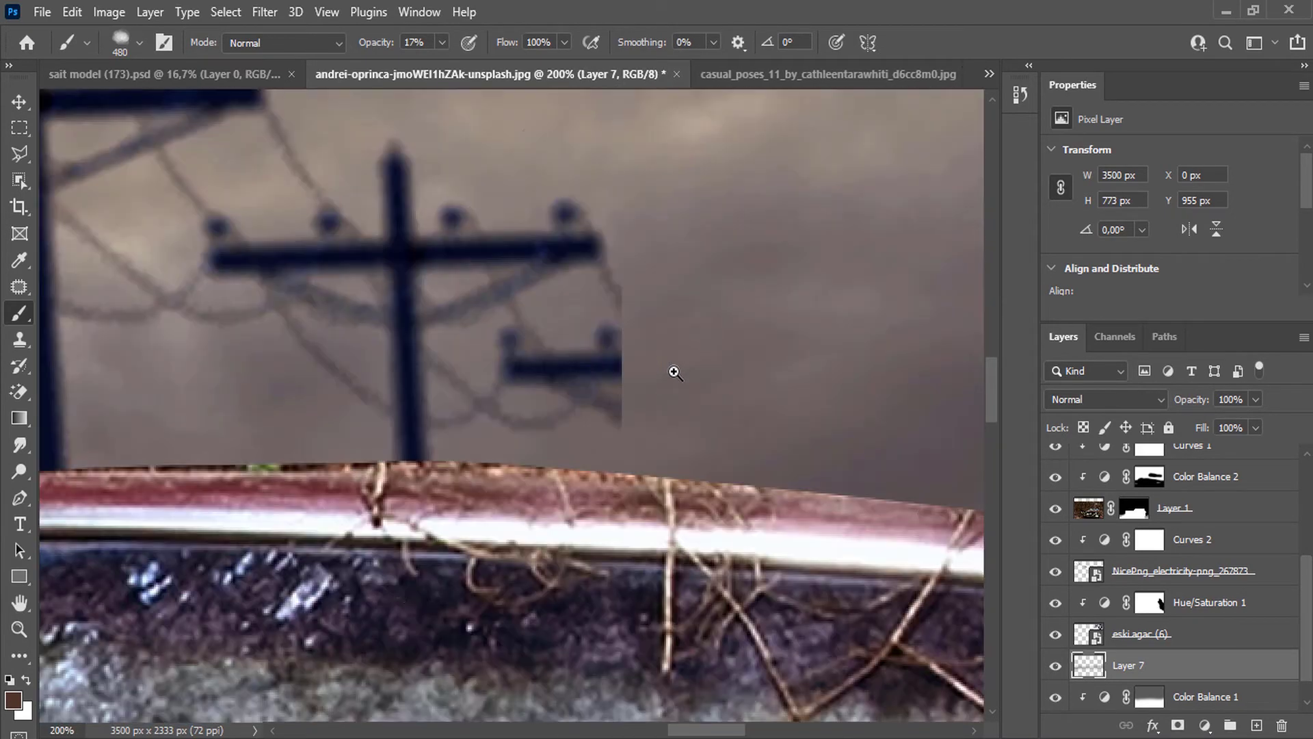
{"action": "right_click", "coordinate": [671, 369]}
{"action": "left_click_drag", "start_coordinate": [694, 397], "coordinate": [1088, 518]}
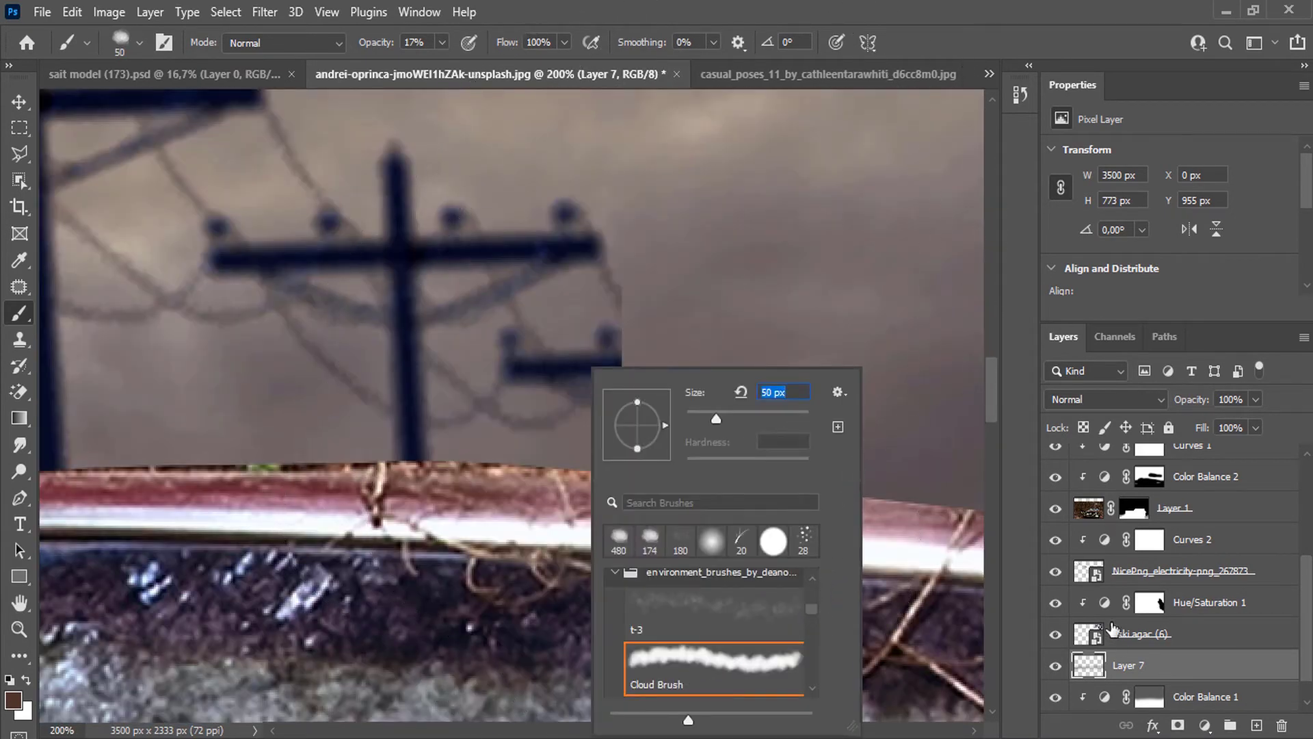
{"action": "left_click", "coordinate": [1055, 572]}
{"action": "left_click", "coordinate": [1055, 571]}
{"action": "left_click", "coordinate": [1176, 571]}
{"action": "left_click", "coordinate": [1150, 602]}
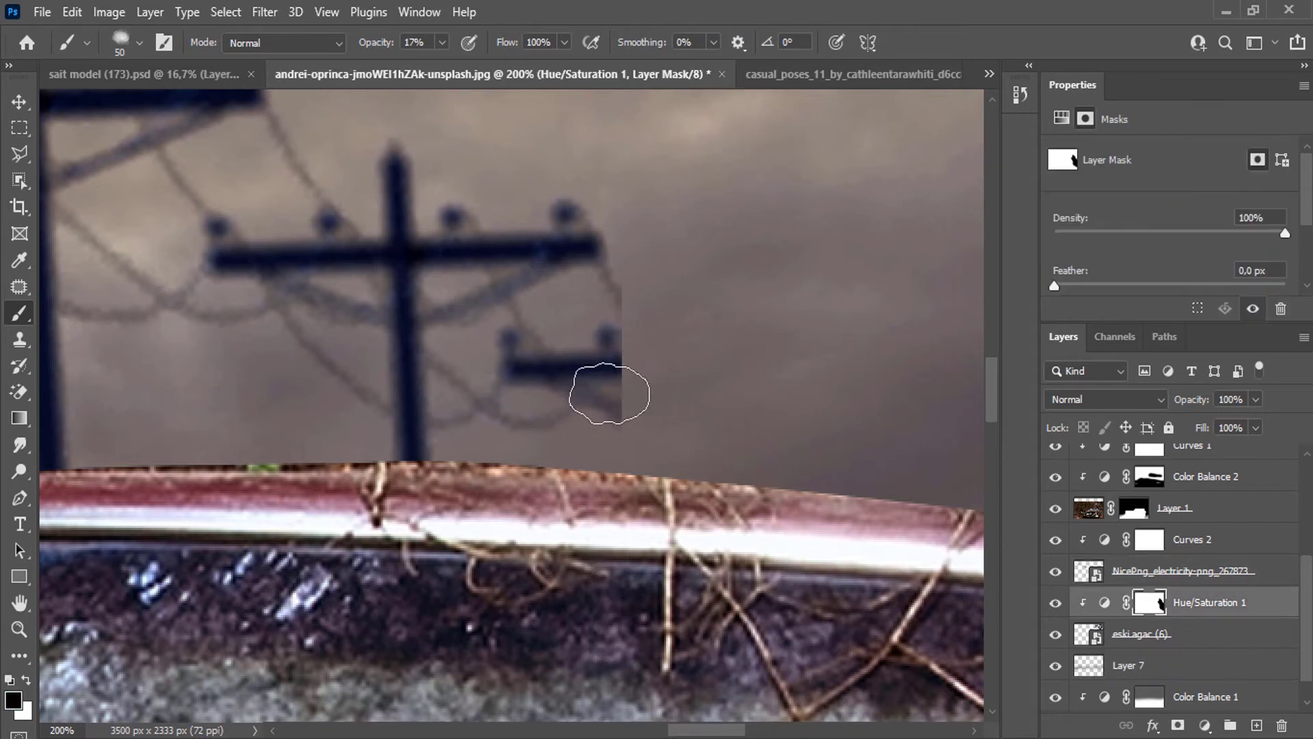
{"action": "left_click_drag", "start_coordinate": [444, 42], "coordinate": [523, 62]}
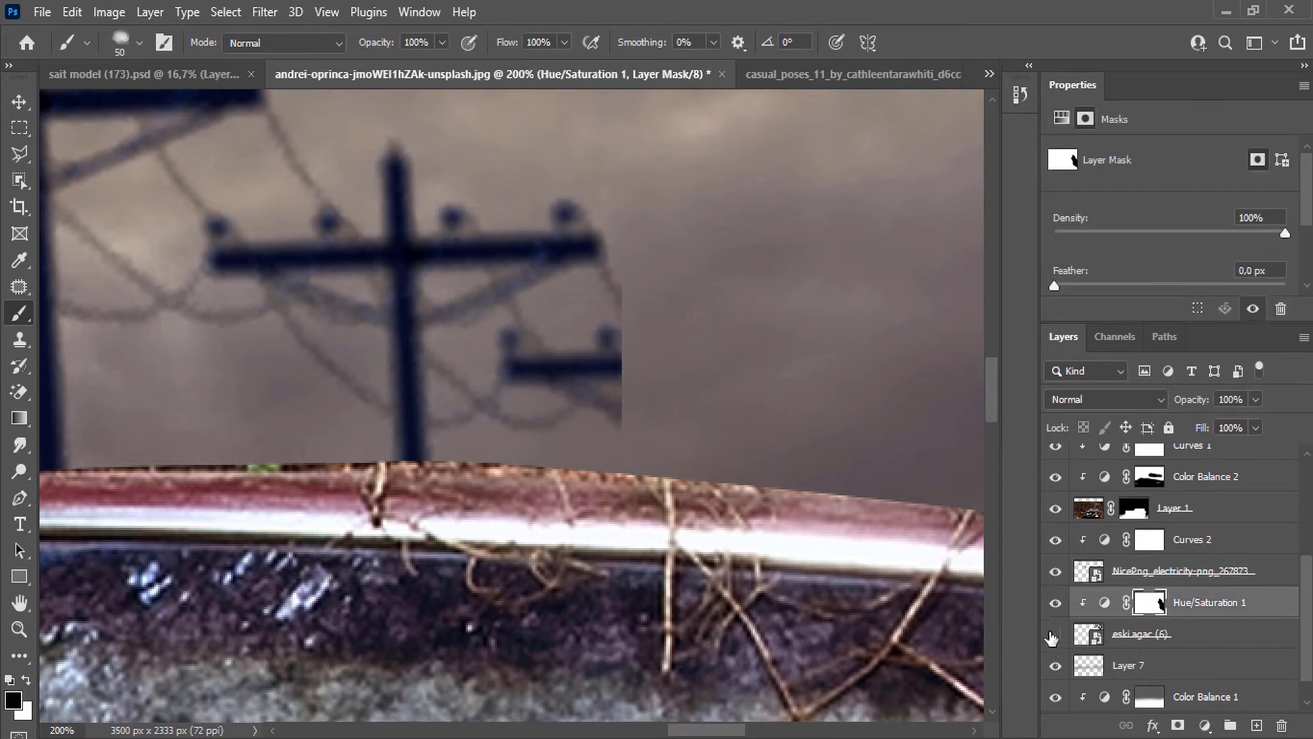
Add a mask to the utility-pole layer and paint out the abruptly cut-off last pole above the car roof.
{"action": "left_click", "coordinate": [1056, 572]}
{"action": "left_click", "coordinate": [1056, 571]}
{"action": "left_click", "coordinate": [1177, 571]}
{"action": "left_click", "coordinate": [1178, 725]}
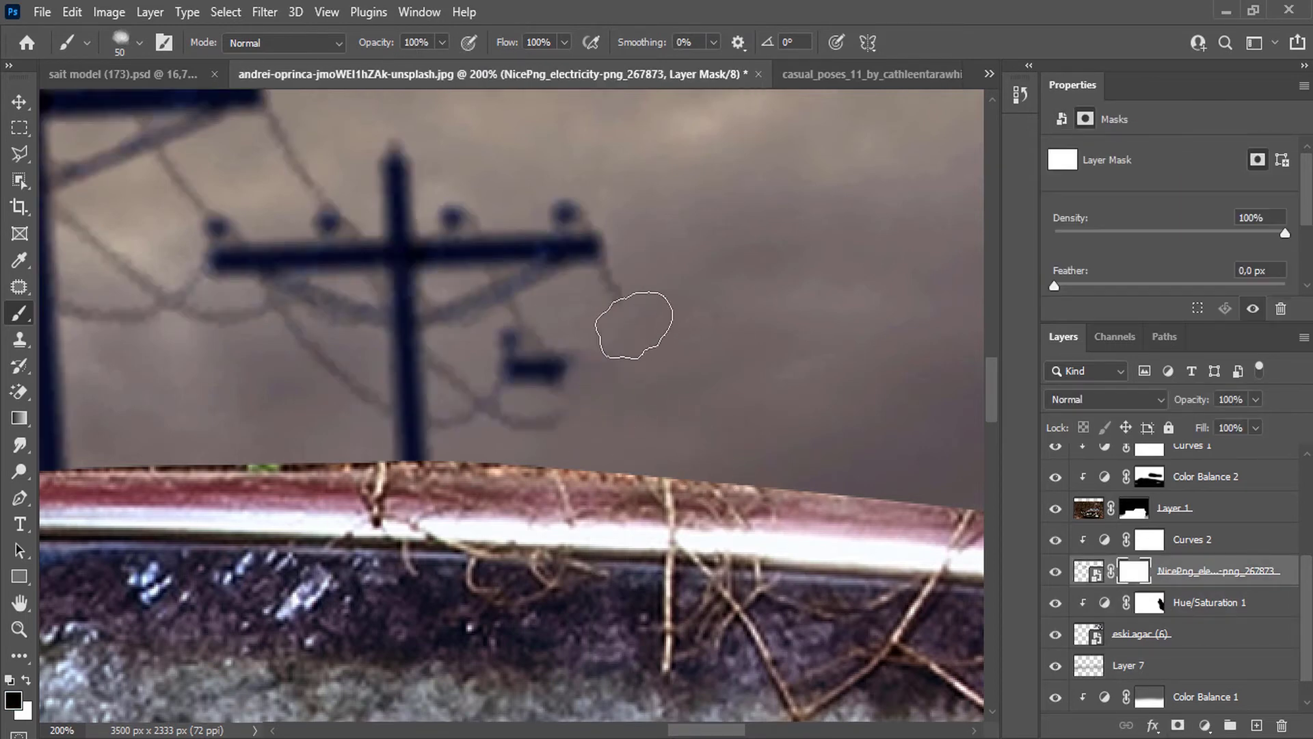
{"action": "mouse_move", "coordinate": [555, 425]}
{"action": "left_mouse_down"}
{"action": "mouse_move", "coordinate": [512, 347]}
{"action": "mouse_move", "coordinate": [472, 366]}
{"action": "mouse_move", "coordinate": [470, 383]}
{"action": "left_mouse_up"}
{"action": "scroll", "coordinate": [229, 294], "scroll_direction": "down", "scroll_amount": 7}
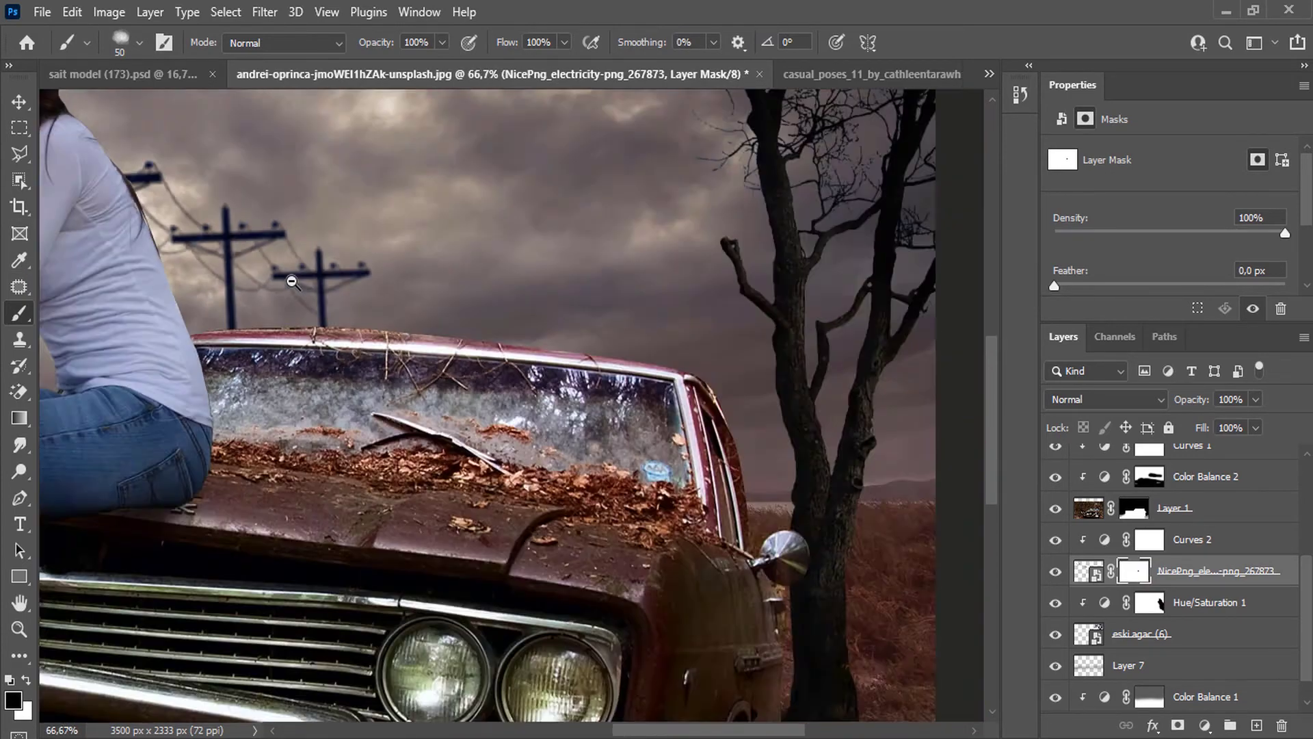
{"action": "scroll", "coordinate": [1201, 611], "scroll_direction": "down", "scroll_amount": 1}
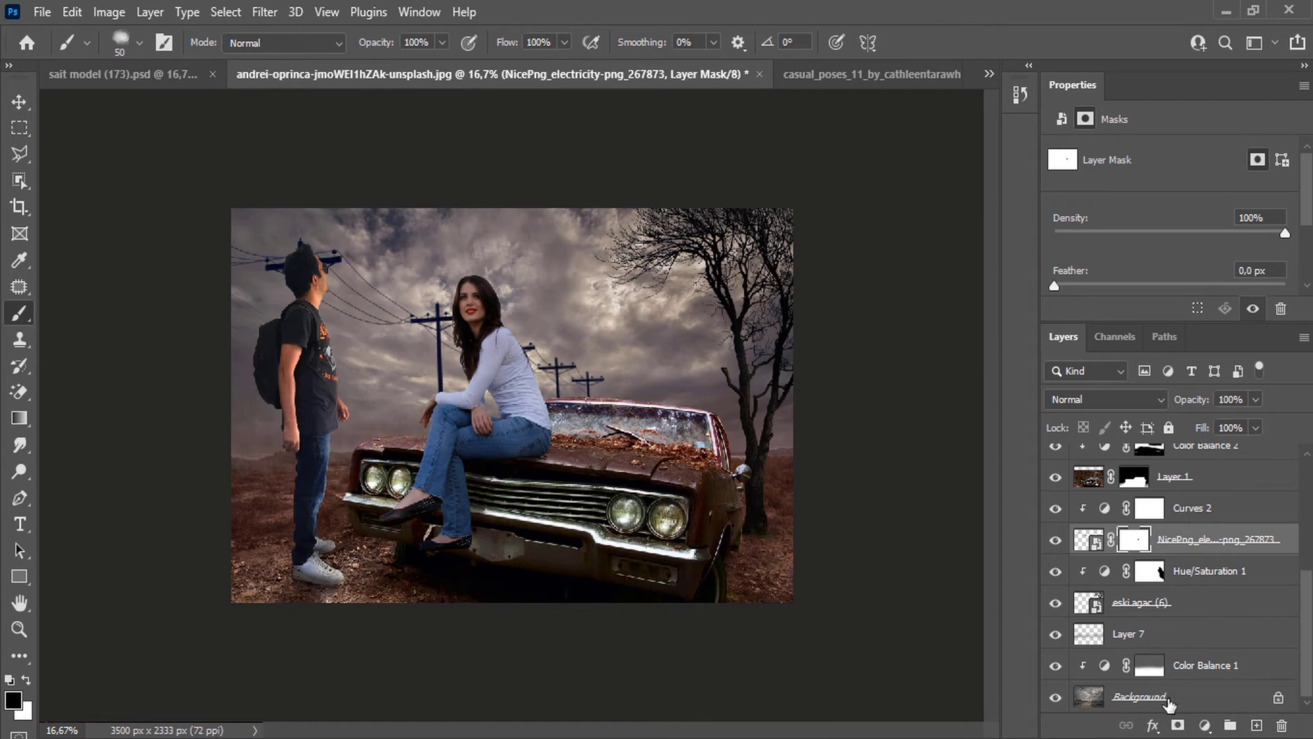
Add a Curves adjustment above the Background layer and raise the RGB midtones to brighten the stormy landscape.
{"action": "left_click", "coordinate": [1171, 701]}
{"action": "left_click", "coordinate": [1207, 725]}
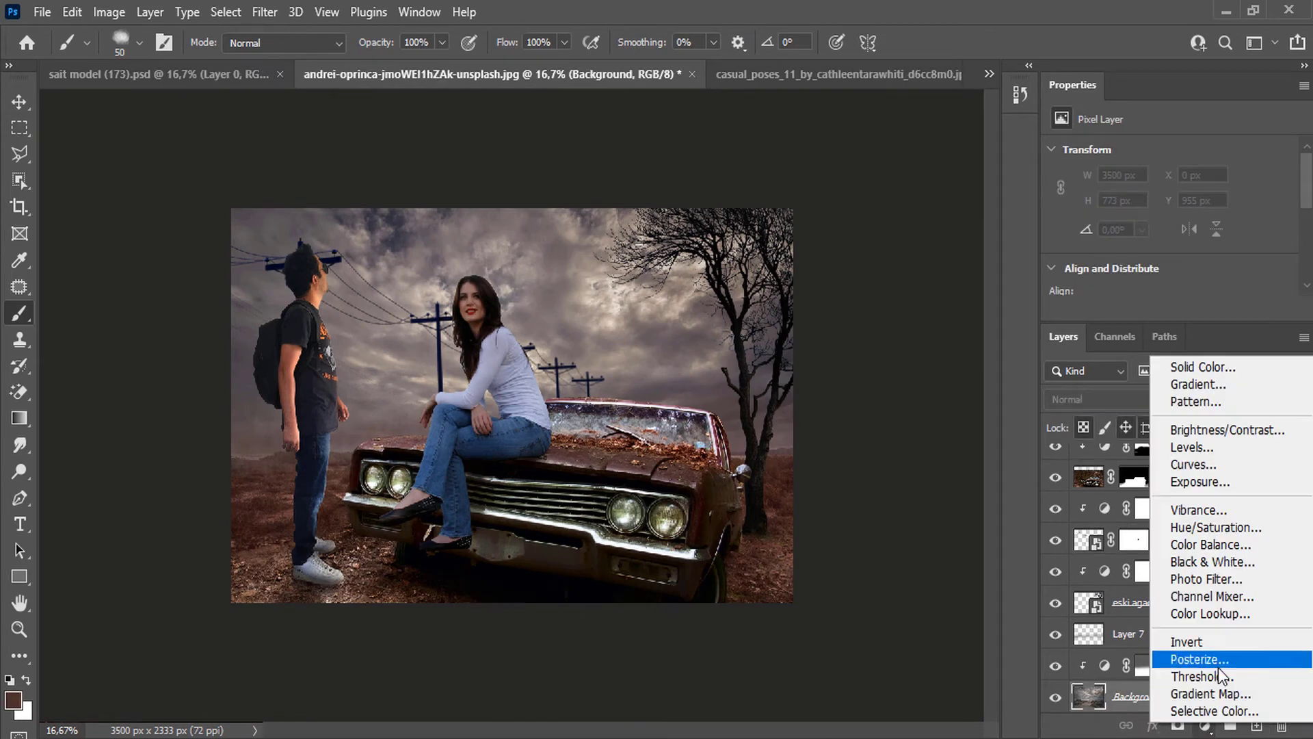
{"action": "left_click", "coordinate": [1228, 468]}
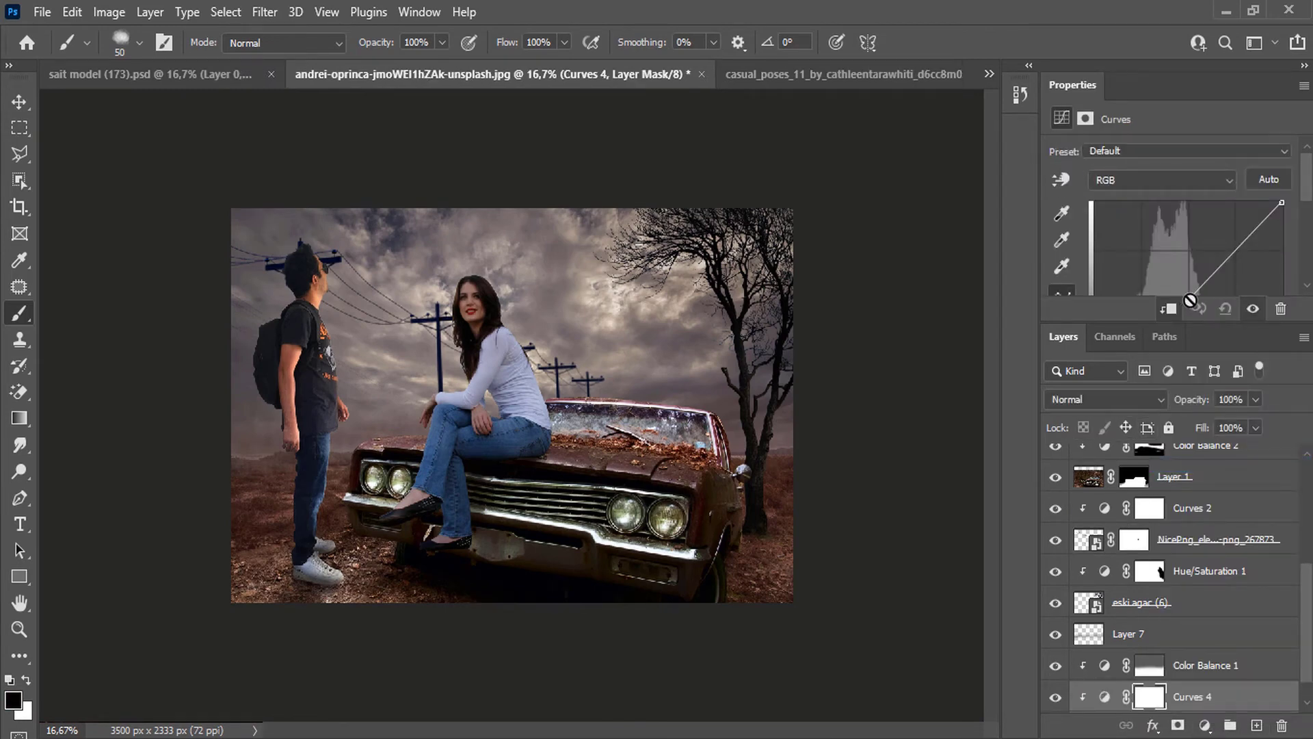
{"action": "scroll", "coordinate": [1190, 301], "scroll_direction": "down", "scroll_amount": 1}
{"action": "mouse_move", "coordinate": [1178, 274]}
{"action": "left_mouse_down"}
{"action": "mouse_move", "coordinate": [1176, 238]}
{"action": "mouse_move", "coordinate": [1183, 248]}
{"action": "left_mouse_up"}
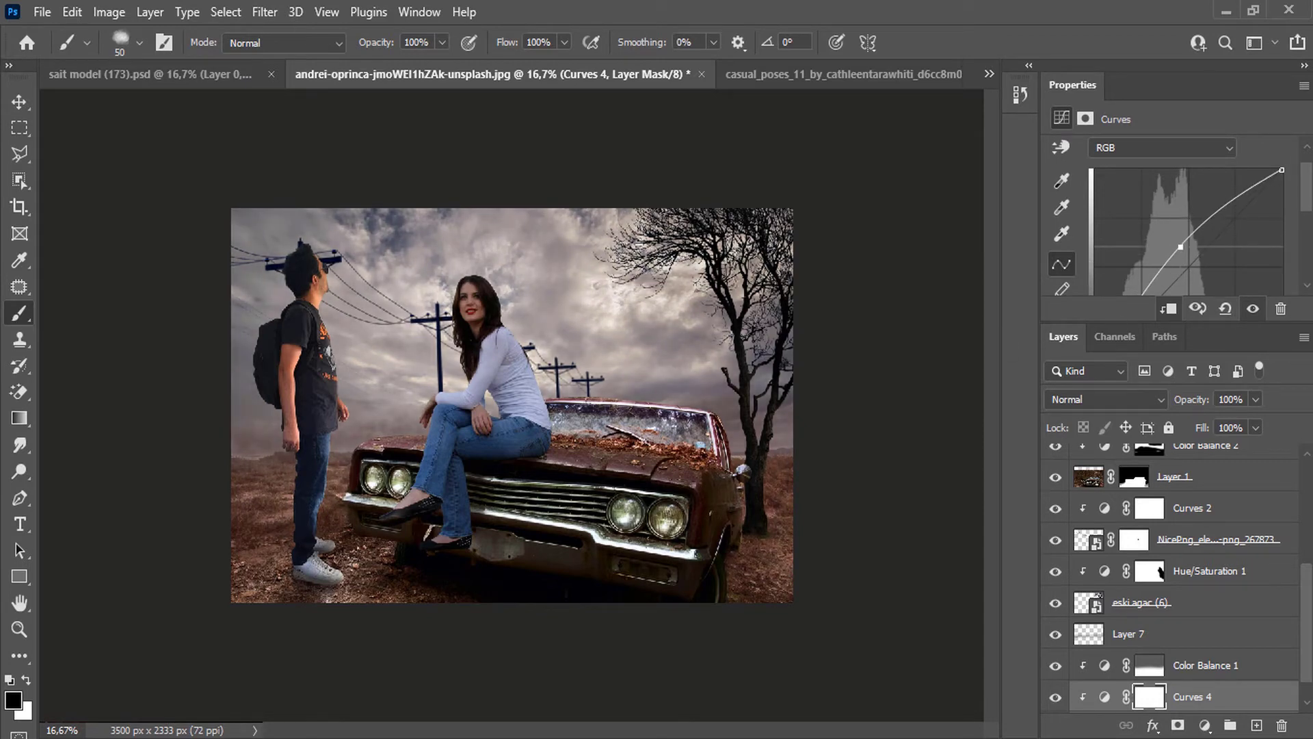
Paint black on the Curves 4 mask with a 1811 px brush at 27% opacity over the landscape's left side and lower area.
{"action": "right_click", "coordinate": [549, 372]}
{"action": "left_click_drag", "start_coordinate": [698, 414], "coordinate": [762, 424]}
{"action": "key", "text": "Return"}
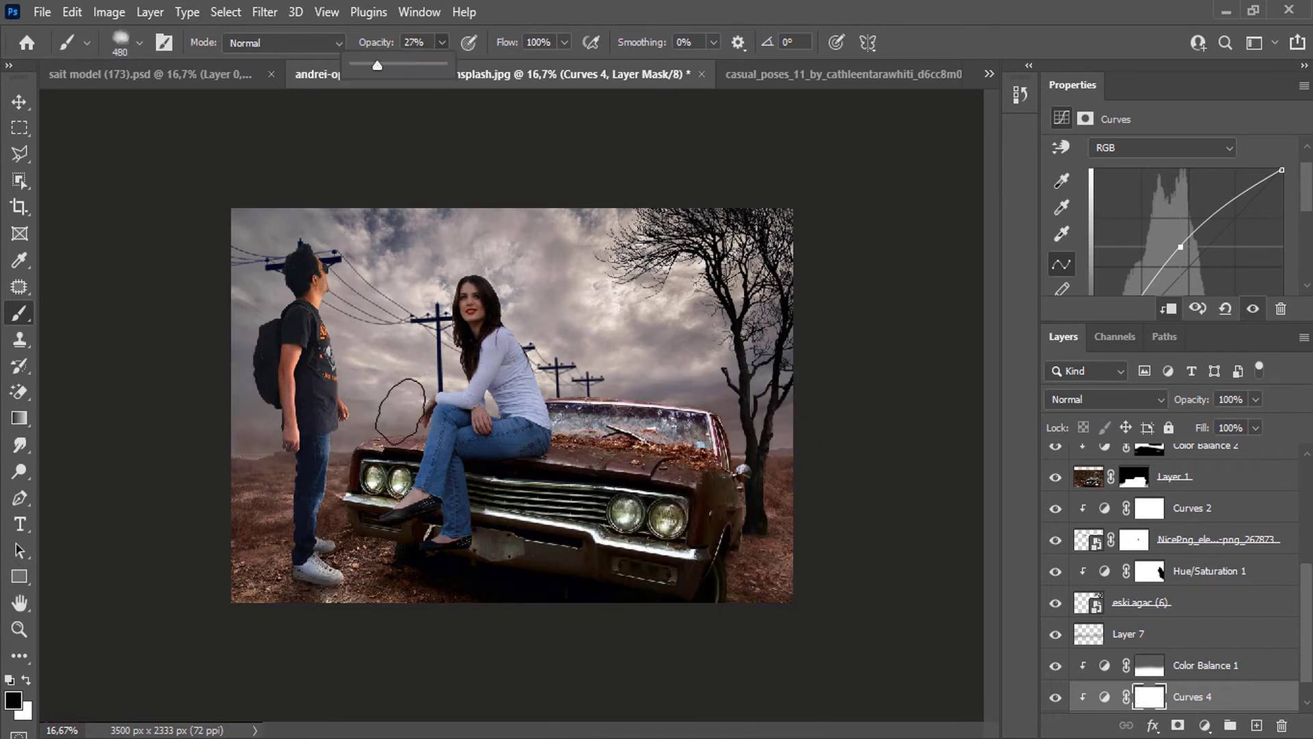
{"action": "right_click", "coordinate": [402, 411]}
{"action": "left_click_drag", "start_coordinate": [615, 425], "coordinate": [634, 425]}
{"action": "mouse_move", "coordinate": [284, 446]}
{"action": "left_mouse_down"}
{"action": "mouse_move", "coordinate": [254, 349]}
{"action": "mouse_move", "coordinate": [222, 331]}
{"action": "left_mouse_up"}
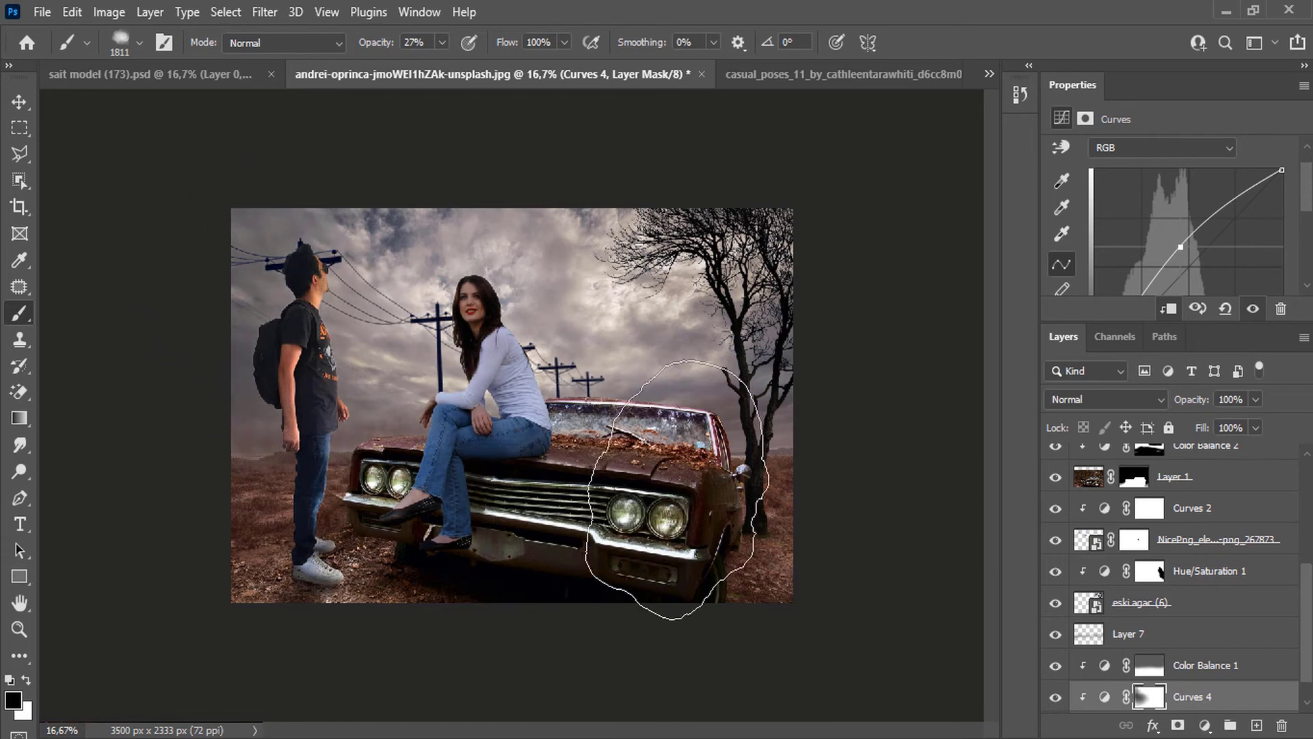
{"action": "mouse_move", "coordinate": [677, 489]}
{"action": "left_mouse_down"}
{"action": "mouse_move", "coordinate": [586, 504]}
{"action": "mouse_move", "coordinate": [302, 440]}
{"action": "mouse_move", "coordinate": [258, 317]}
{"action": "mouse_move", "coordinate": [355, 479]}
{"action": "left_mouse_up"}
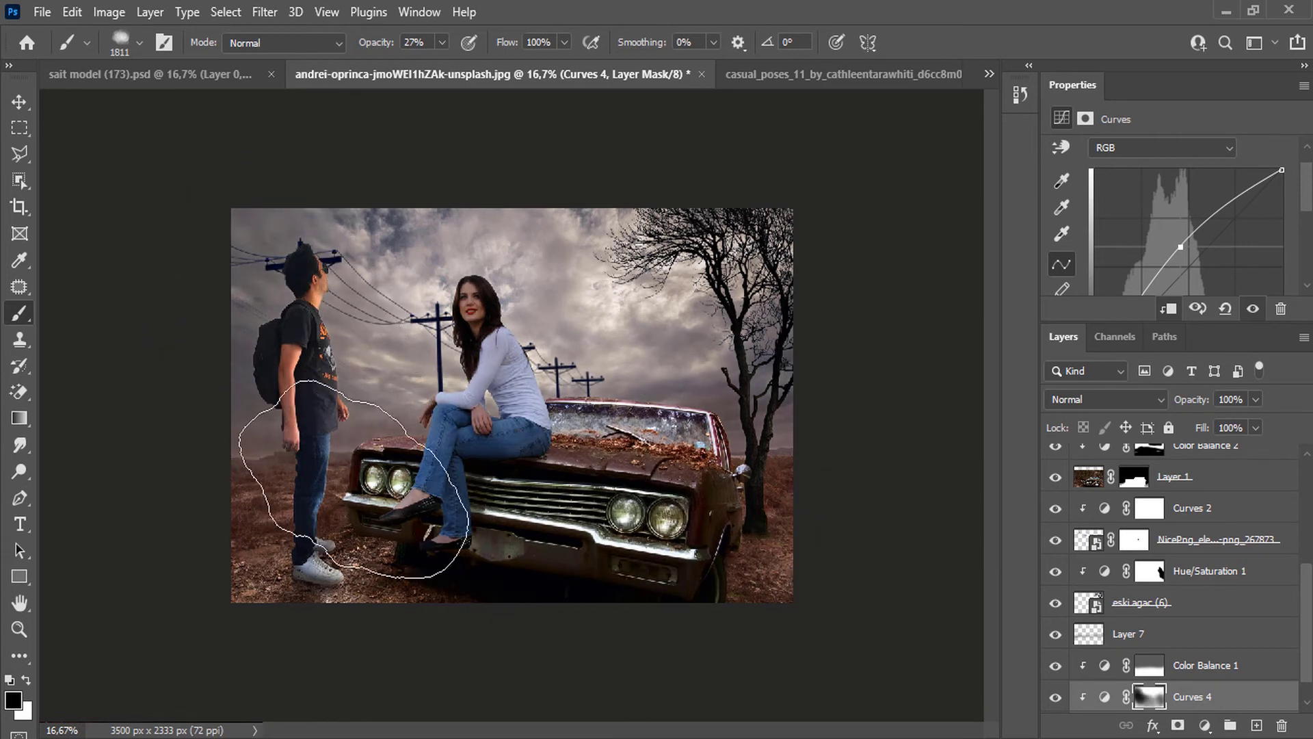
Add a Levels adjustment above the seated woman's Layer 4 and clip it to that layer.
{"action": "scroll", "coordinate": [510, 372], "scroll_direction": "up", "scroll_amount": 2}
{"action": "scroll", "coordinate": [1151, 563], "scroll_direction": "up", "scroll_amount": 4}
{"action": "left_click", "coordinate": [1174, 502]}
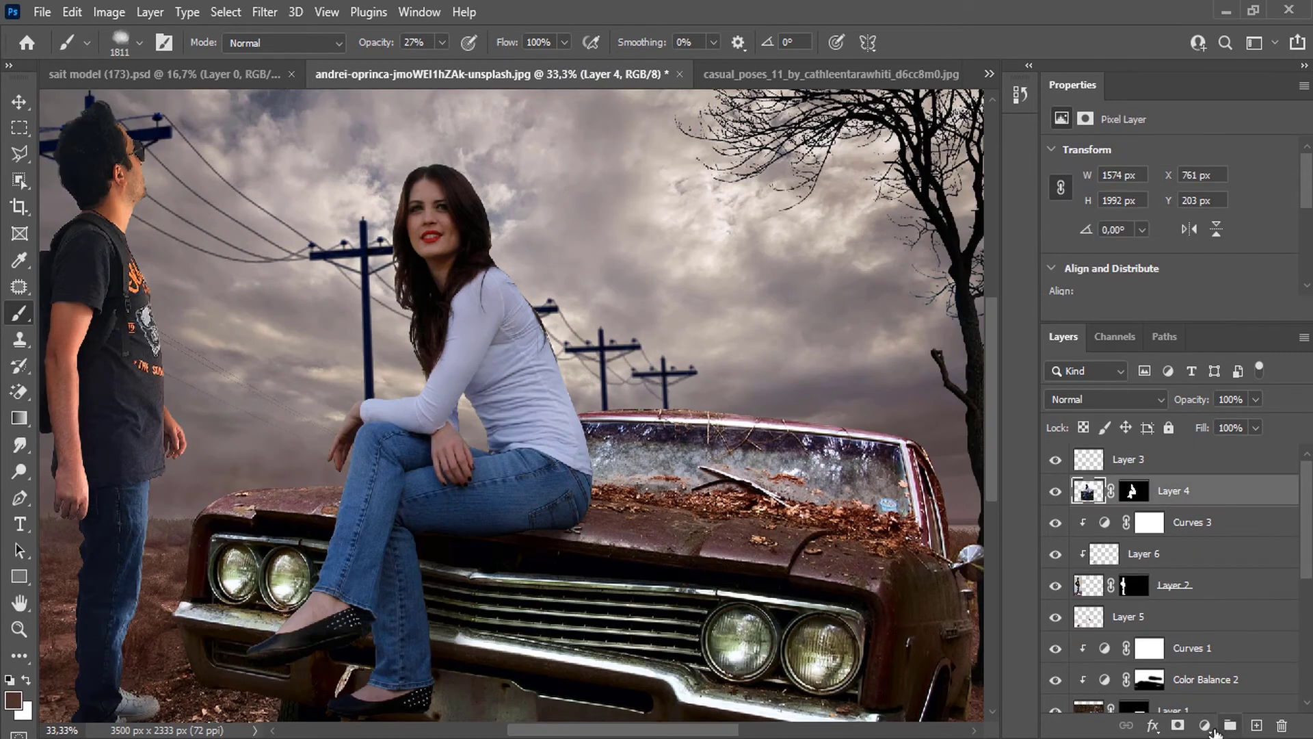
{"action": "left_click", "coordinate": [1203, 727]}
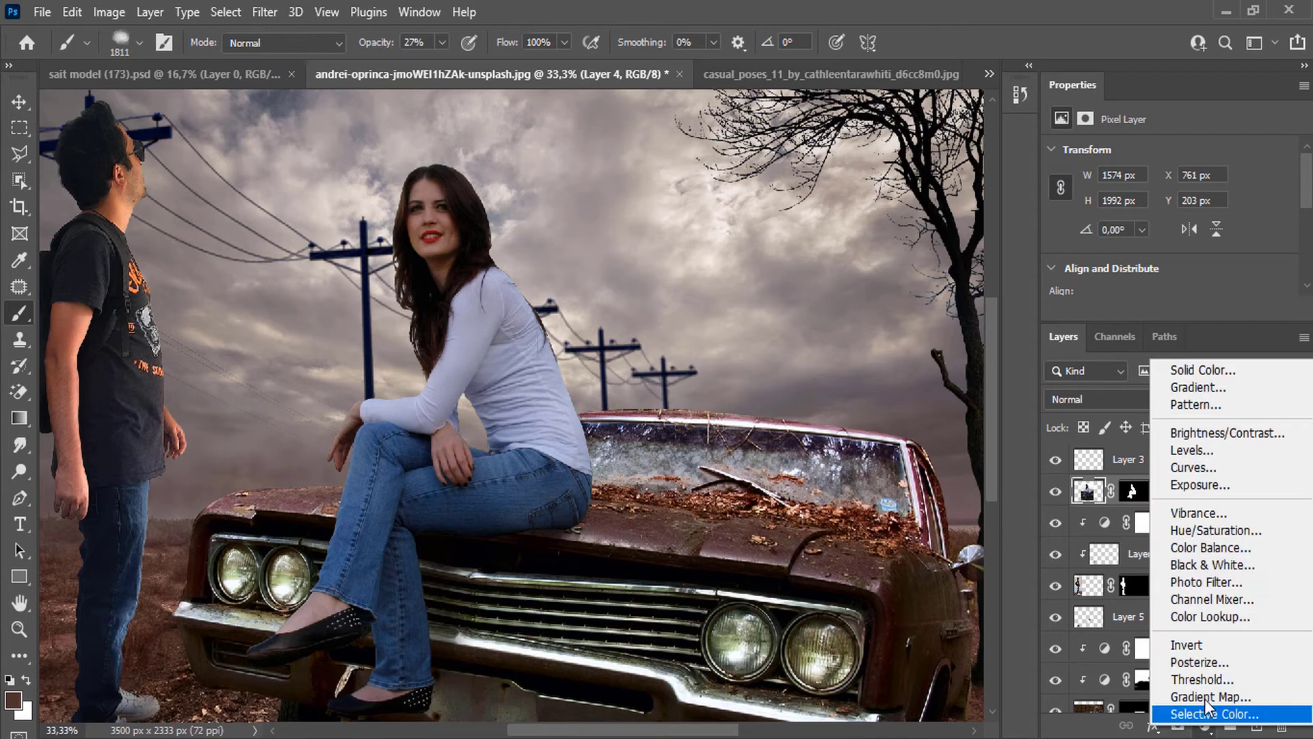
{"action": "left_click", "coordinate": [1194, 450]}
{"action": "right_click", "coordinate": [1209, 457]}
{"action": "left_click", "coordinate": [1013, 418]}
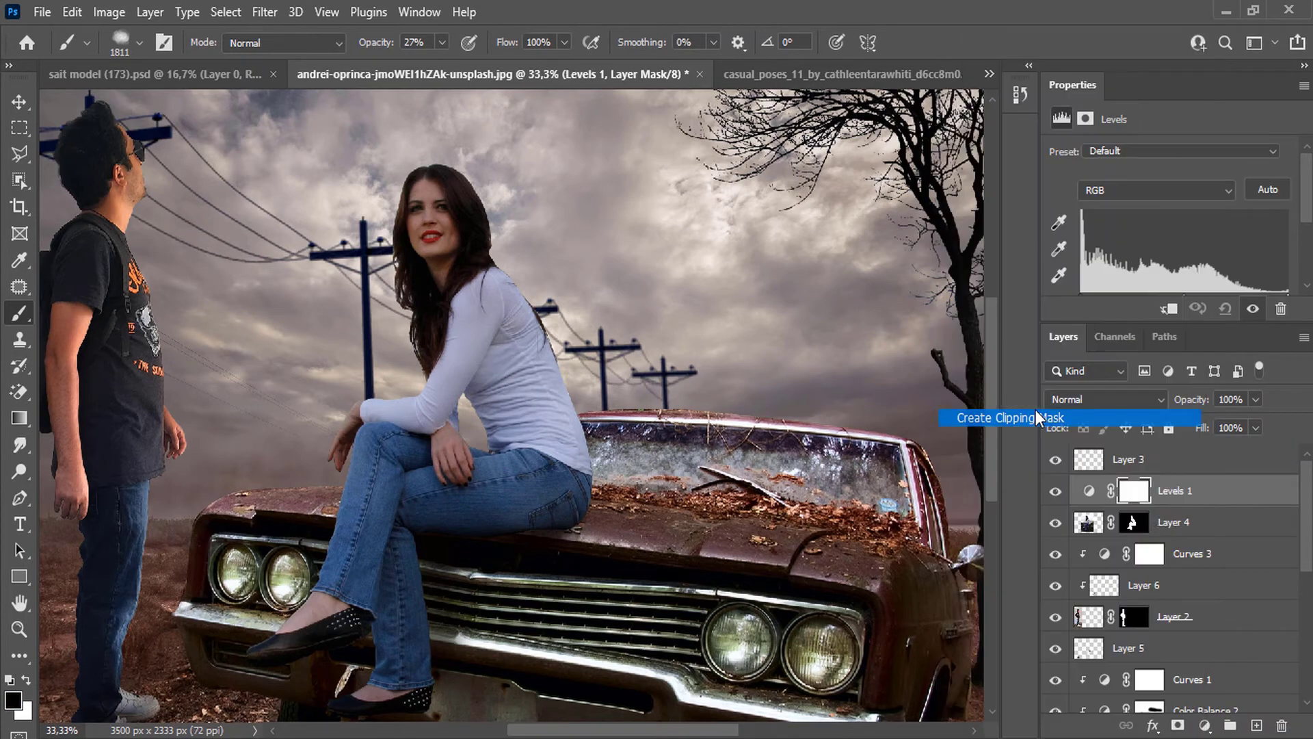
Set the Levels 1 midtone input to 9,99 and white input to 241, with Linear Light as its blending mode.
{"action": "scroll", "coordinate": [1187, 249], "scroll_direction": "down", "scroll_amount": 2}
{"action": "left_click_drag", "start_coordinate": [1188, 249], "coordinate": [1077, 269]}
{"action": "left_click_drag", "start_coordinate": [1288, 250], "coordinate": [1247, 252]}
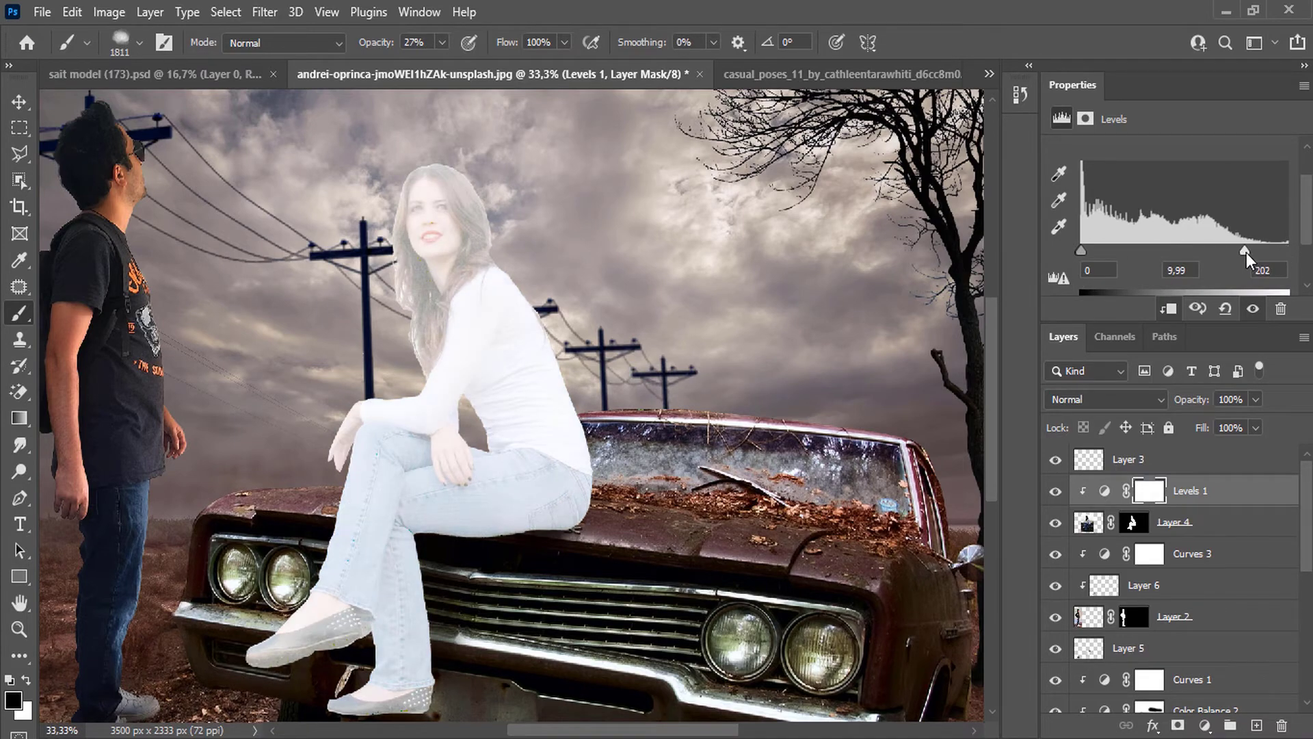
{"action": "left_click", "coordinate": [1129, 399]}
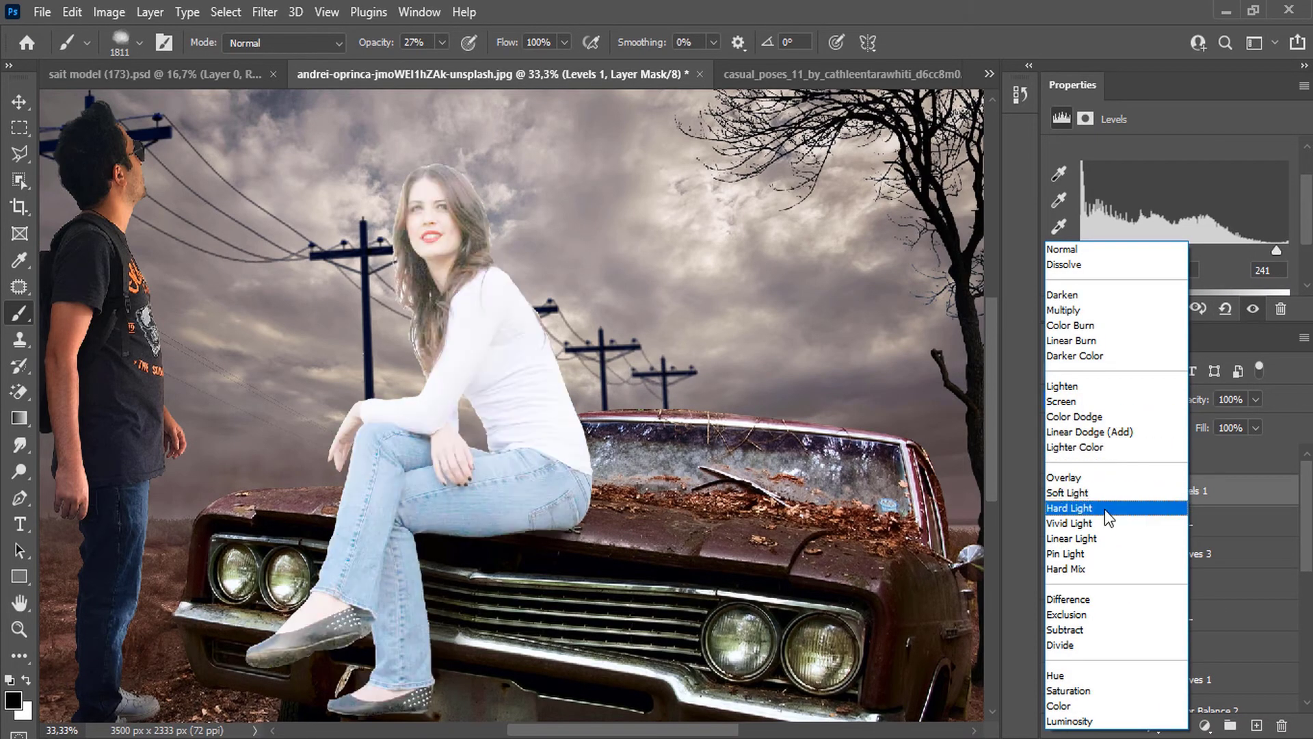
{"action": "left_click", "coordinate": [1107, 539]}
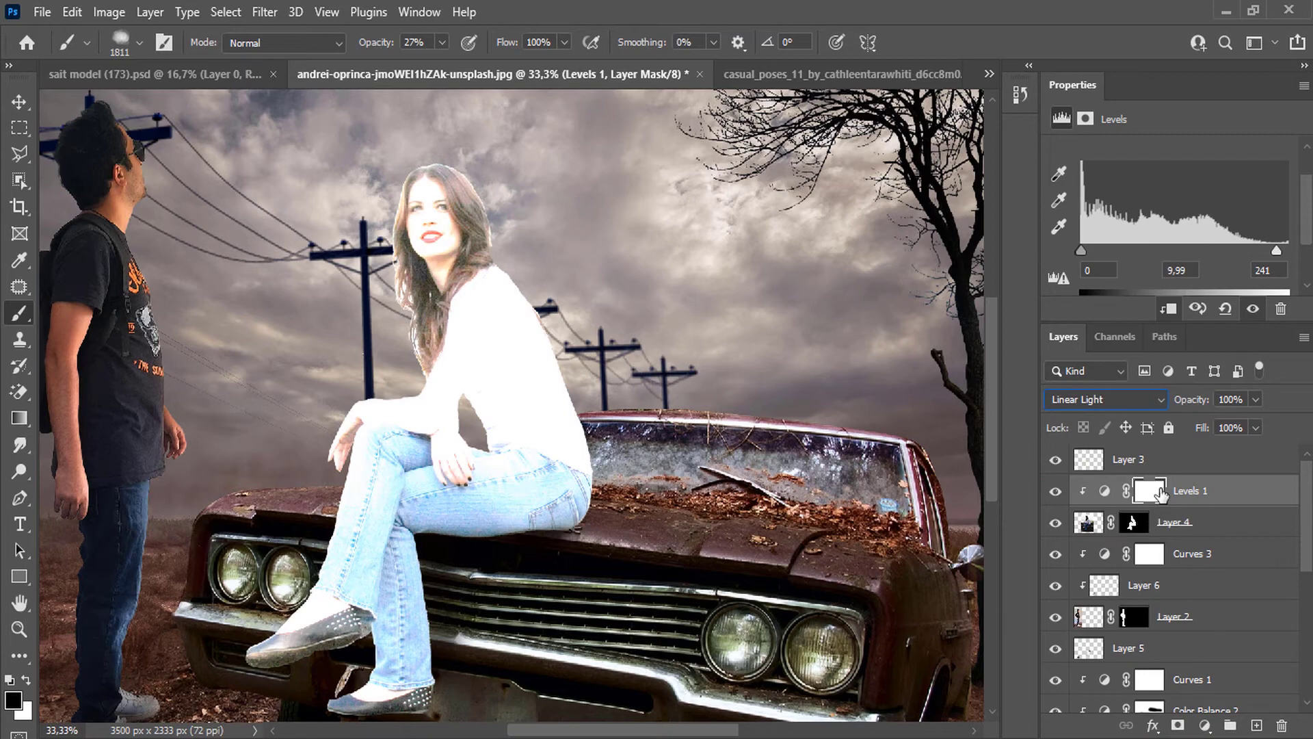
Invert the Levels 1 mask to black to hide the brightening on the seated woman.
{"action": "double_click", "coordinate": [1149, 491]}
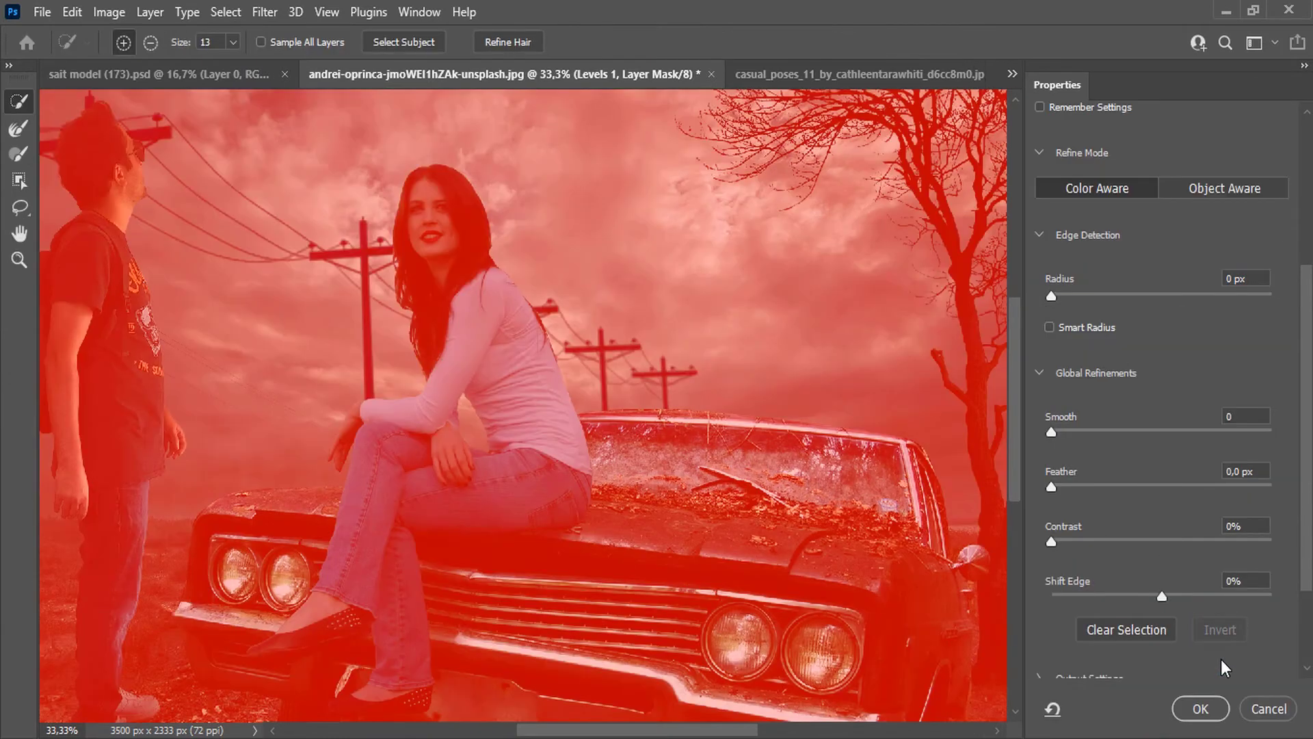
{"action": "left_click", "coordinate": [1203, 707]}
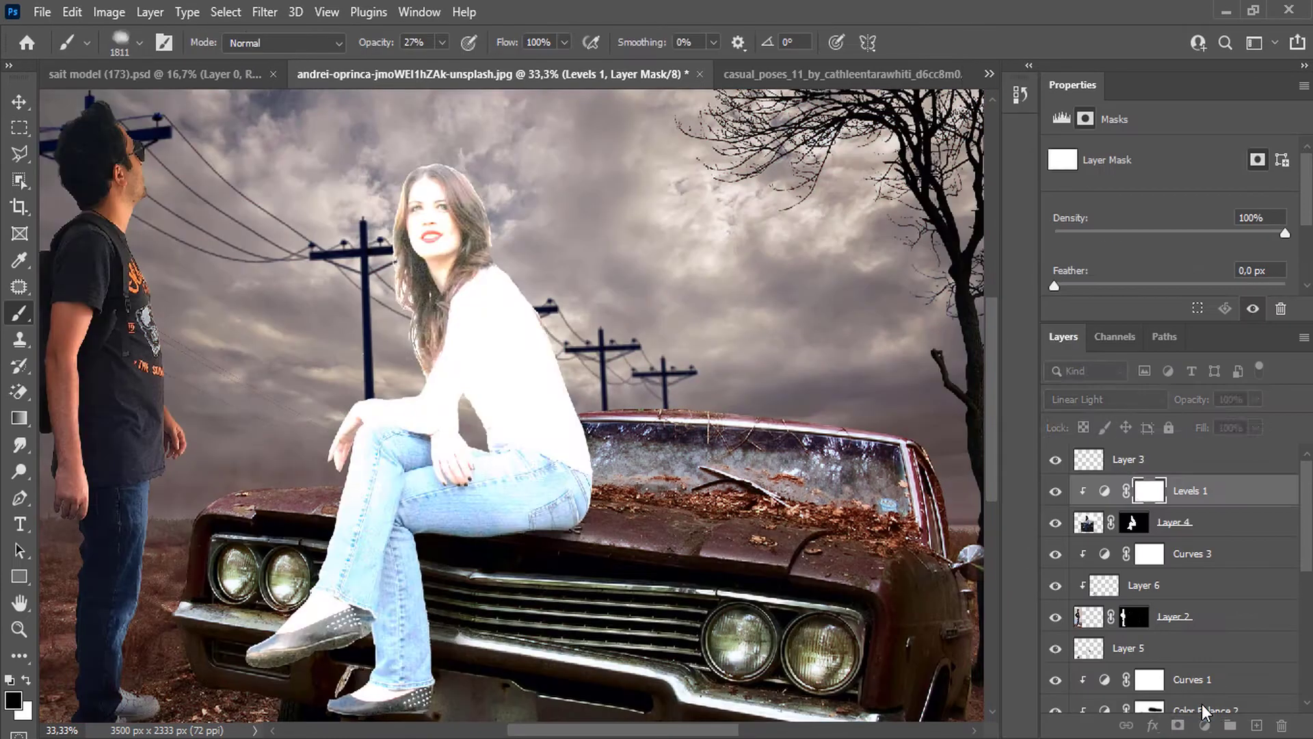
{"action": "key", "text": "ctrl+i"}
Paint white highlights on the Levels 1 mask around the woman's hair and shoulders with the Soft Round Pressure Size brush at up to 243 px.
{"action": "right_click", "coordinate": [568, 375]}
{"action": "type", "text": "89"}
{"action": "key", "text": "Return"}
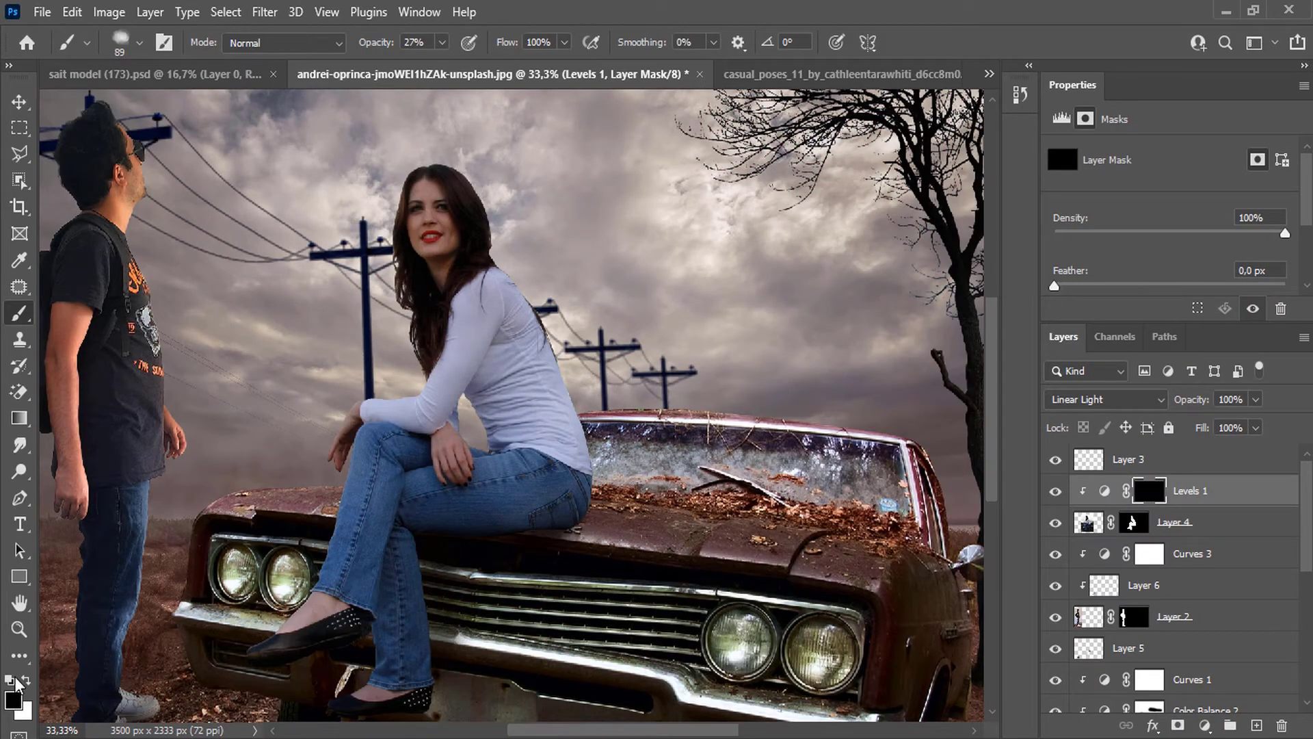
{"action": "scroll", "coordinate": [535, 303], "scroll_direction": "up", "scroll_amount": 2}
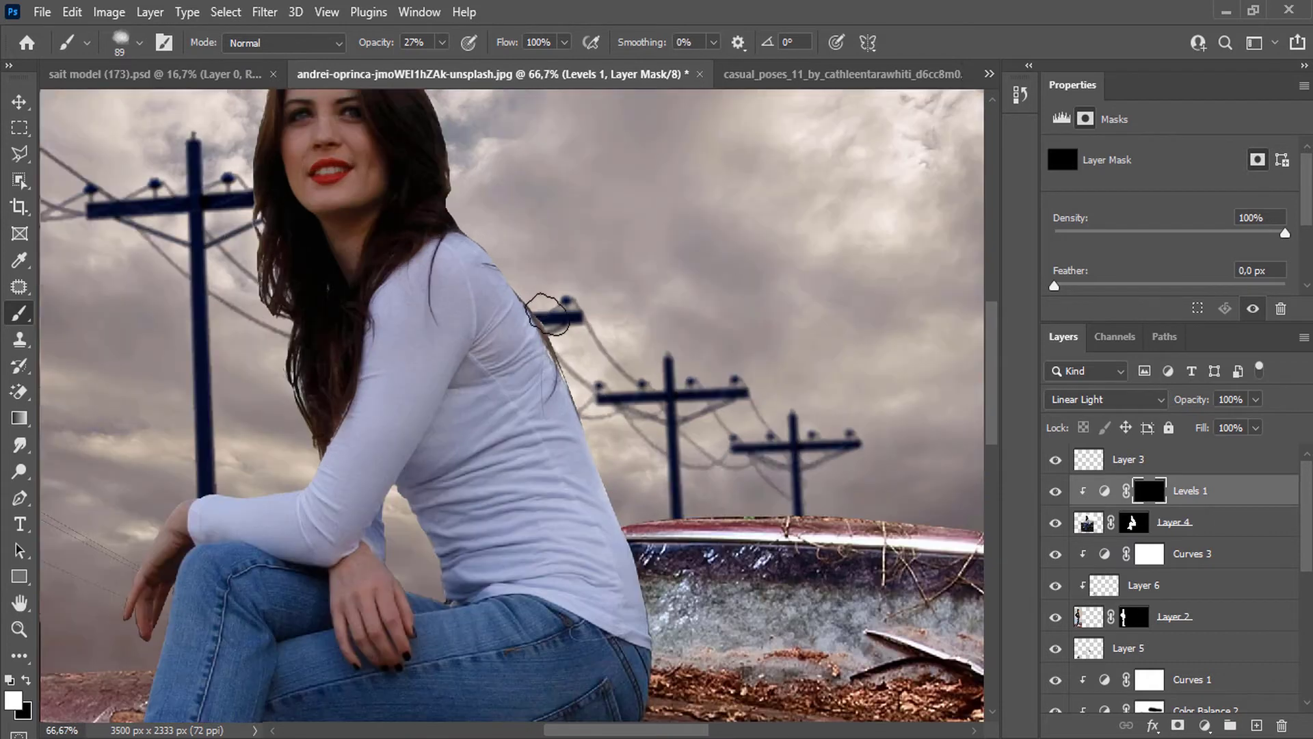
{"action": "right_click", "coordinate": [551, 314]}
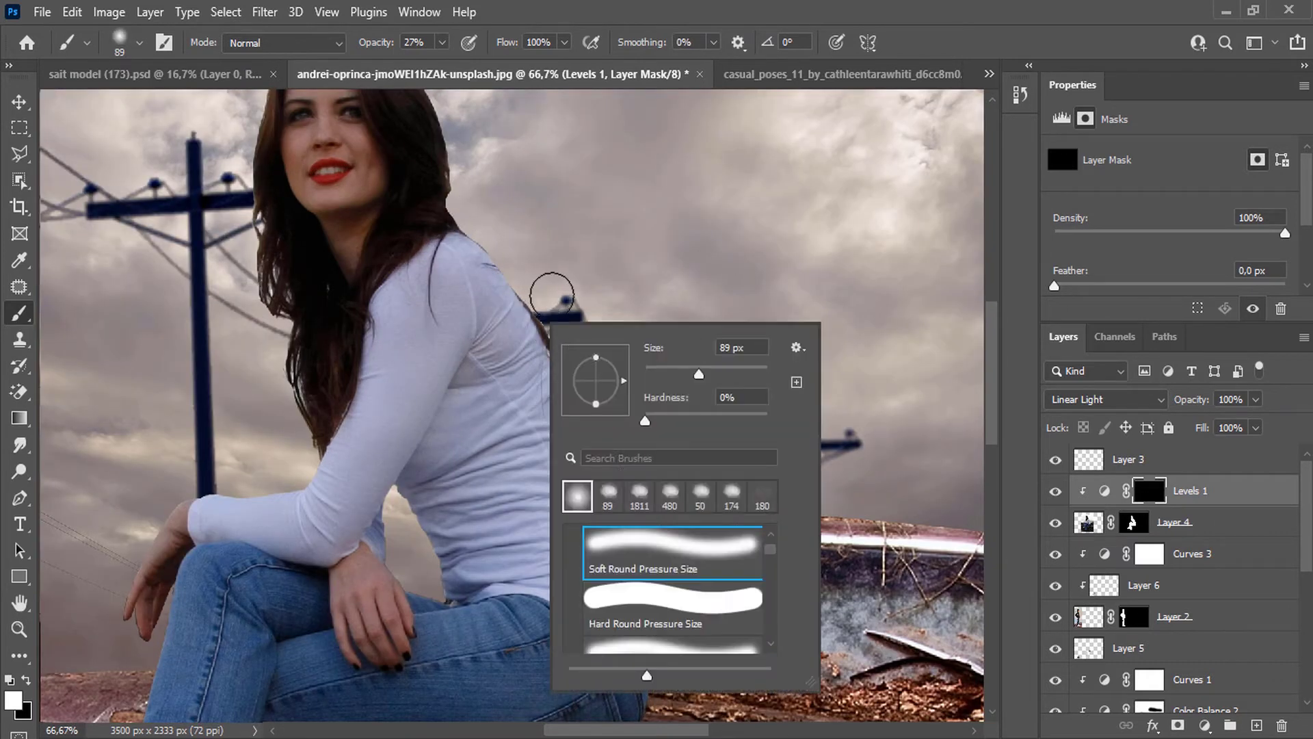
{"action": "mouse_move", "coordinate": [524, 194]}
{"action": "left_mouse_down"}
{"action": "mouse_move", "coordinate": [645, 387]}
{"action": "mouse_move", "coordinate": [599, 332]}
{"action": "mouse_move", "coordinate": [476, 108]}
{"action": "left_mouse_up"}
{"action": "scroll", "coordinate": [539, 287], "scroll_direction": "up", "scroll_amount": 5}
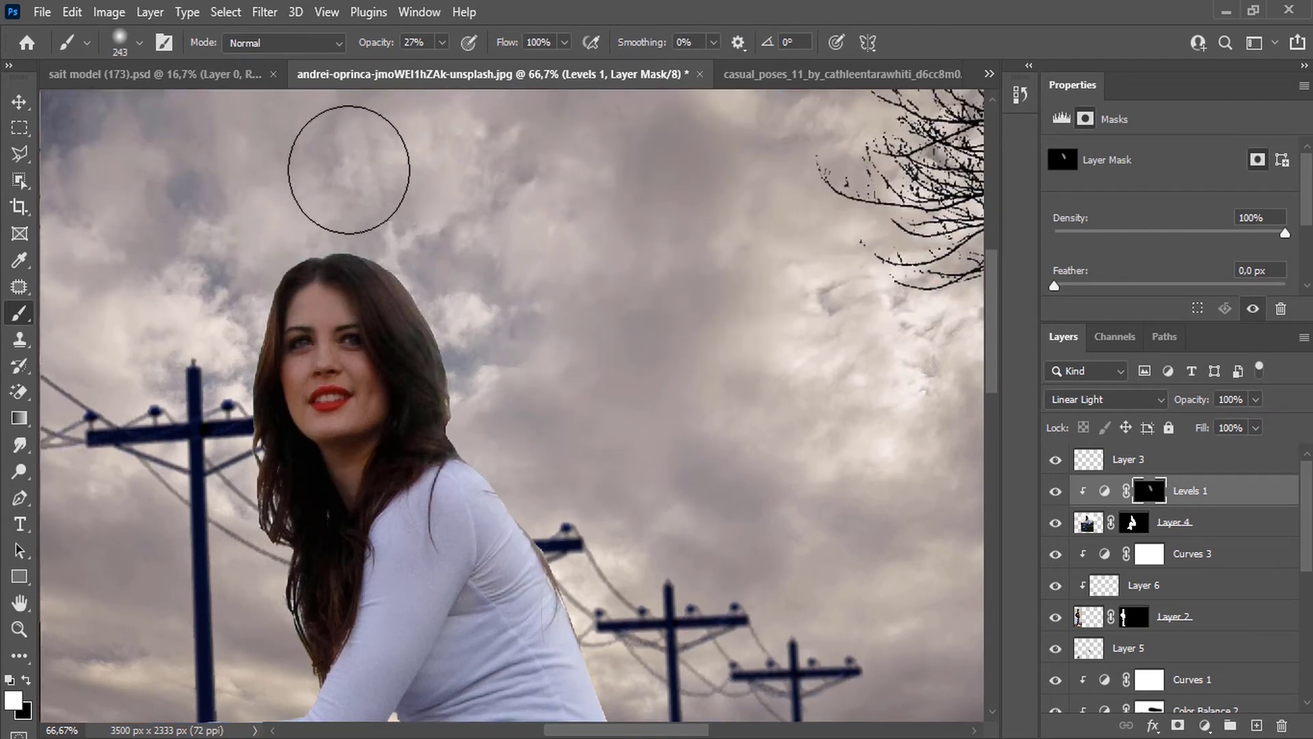
{"action": "left_click_drag", "start_coordinate": [361, 194], "coordinate": [519, 437]}
{"action": "mouse_move", "coordinate": [189, 502]}
{"action": "left_mouse_down"}
{"action": "mouse_move", "coordinate": [196, 428]}
{"action": "mouse_move", "coordinate": [168, 430]}
{"action": "left_mouse_up"}
{"action": "left_click_drag", "start_coordinate": [316, 383], "coordinate": [445, 97]}
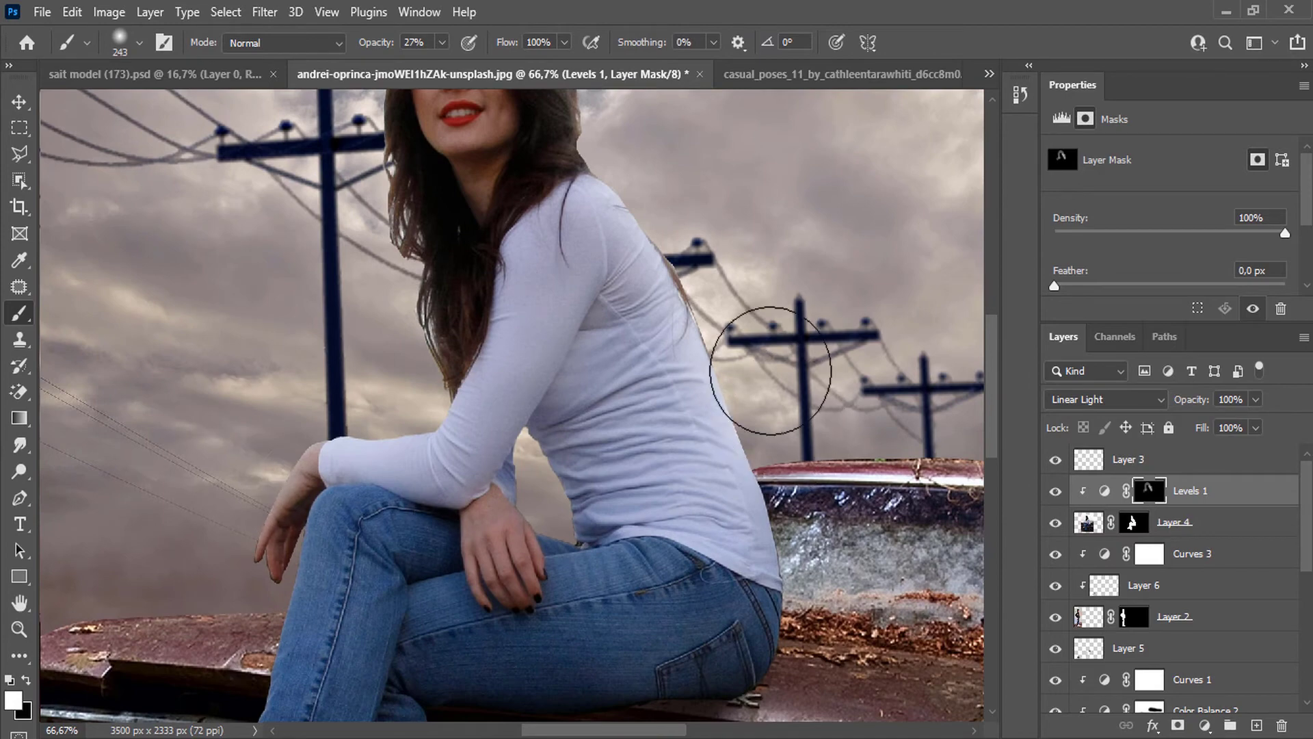
{"action": "scroll", "coordinate": [667, 336], "scroll_direction": "down", "scroll_amount": 2}
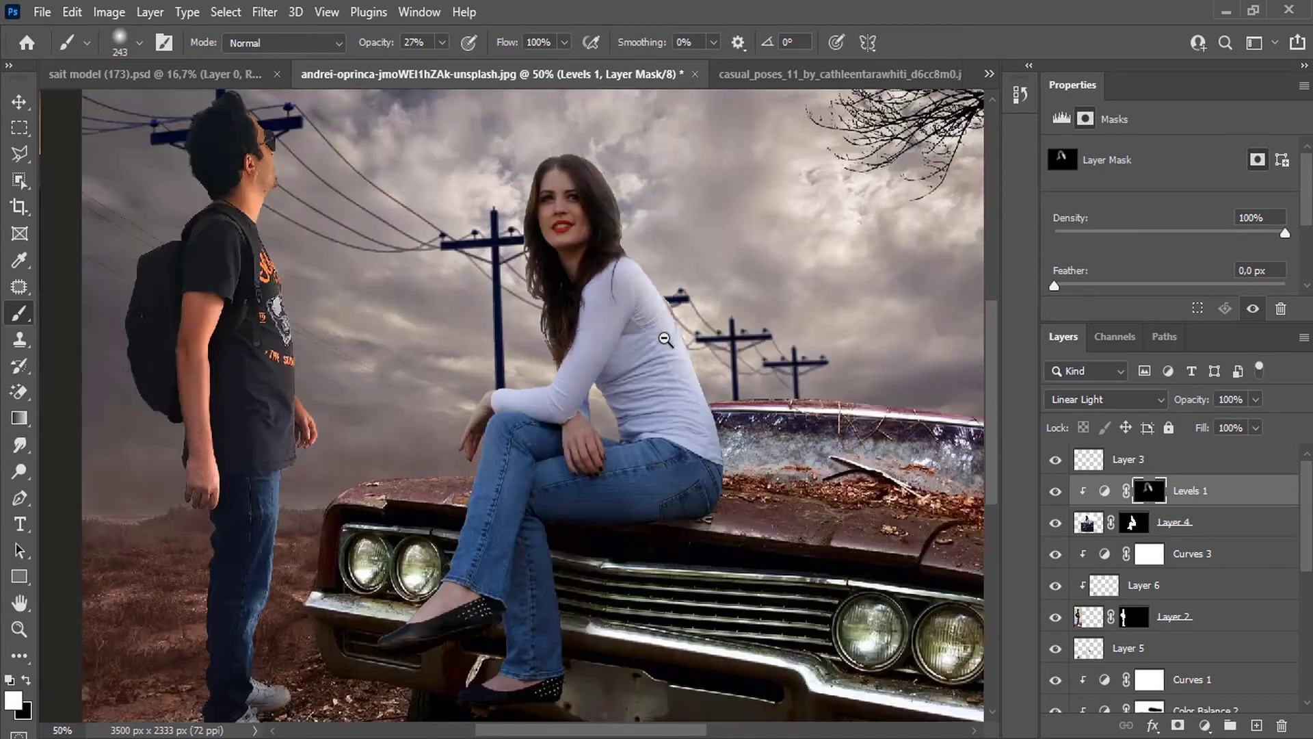
Add an Exposure adjustment of +5,00 clipped to the standing man's Layer 2 and invert its mask to black.
{"action": "scroll", "coordinate": [325, 269], "scroll_direction": "up", "scroll_amount": 2}
{"action": "left_click", "coordinate": [1194, 617]}
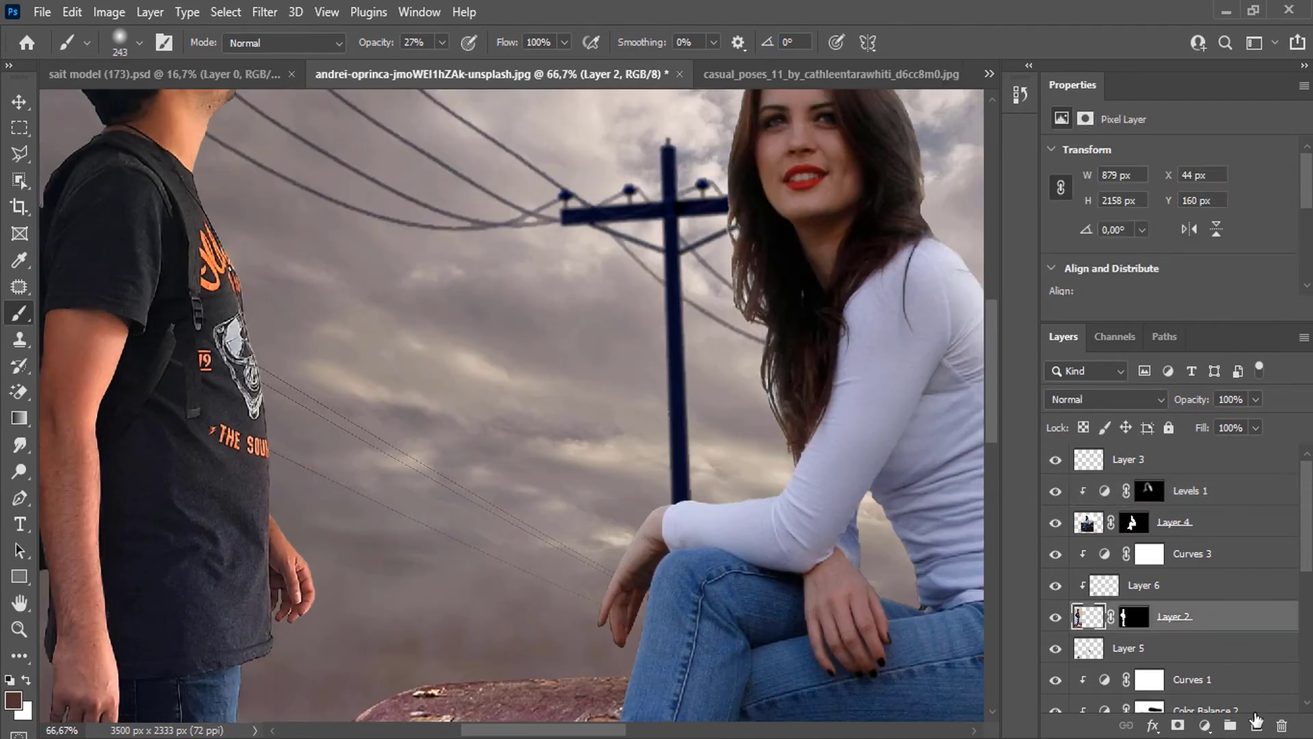
{"action": "left_click", "coordinate": [1206, 726]}
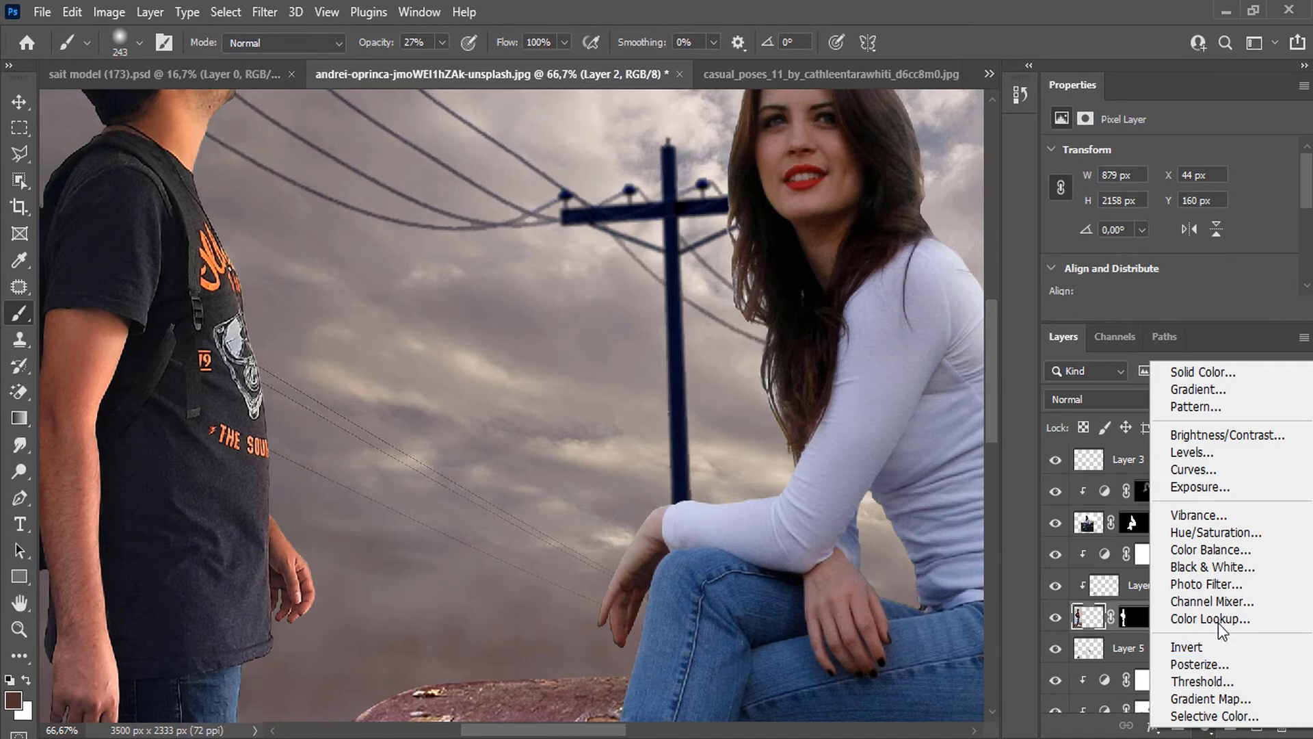
{"action": "left_click", "coordinate": [1214, 485]}
{"action": "left_click_drag", "start_coordinate": [1174, 201], "coordinate": [1243, 200]}
{"action": "double_click", "coordinate": [1151, 616]}
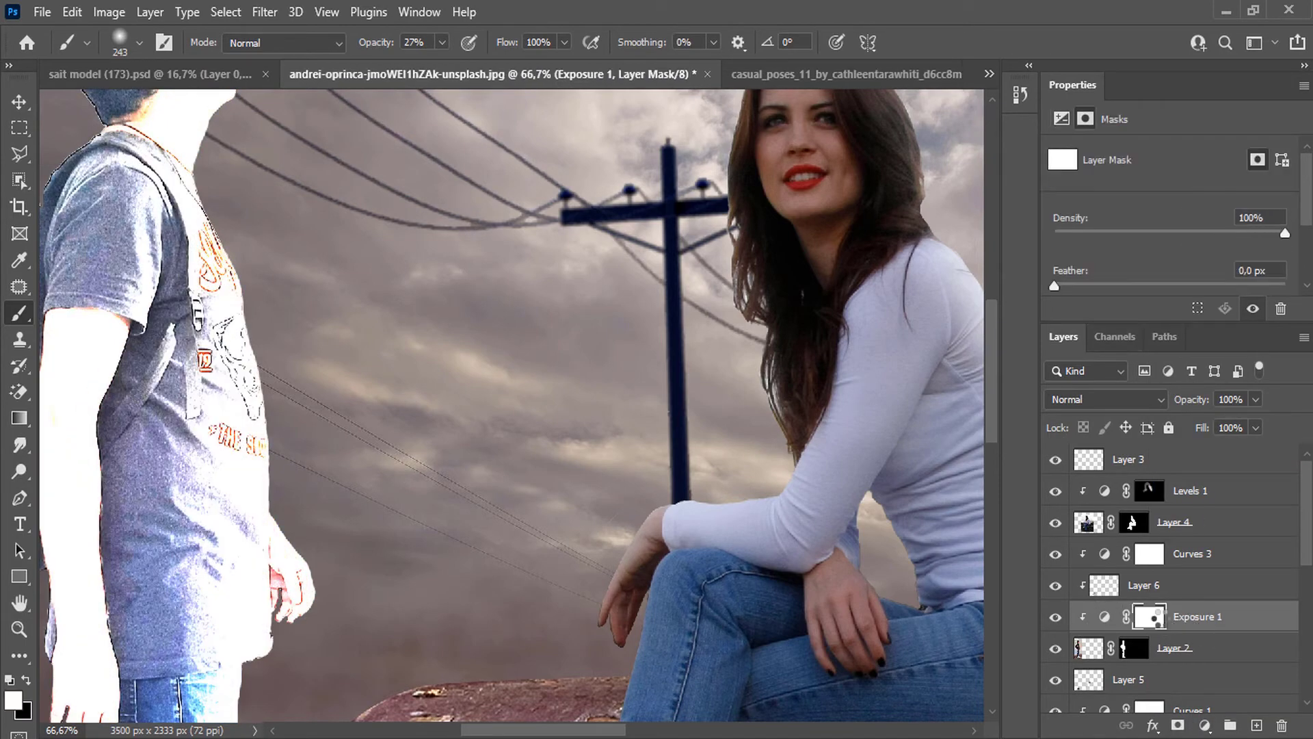
{"action": "left_click", "coordinate": [1231, 633]}
{"action": "left_click", "coordinate": [1209, 717]}
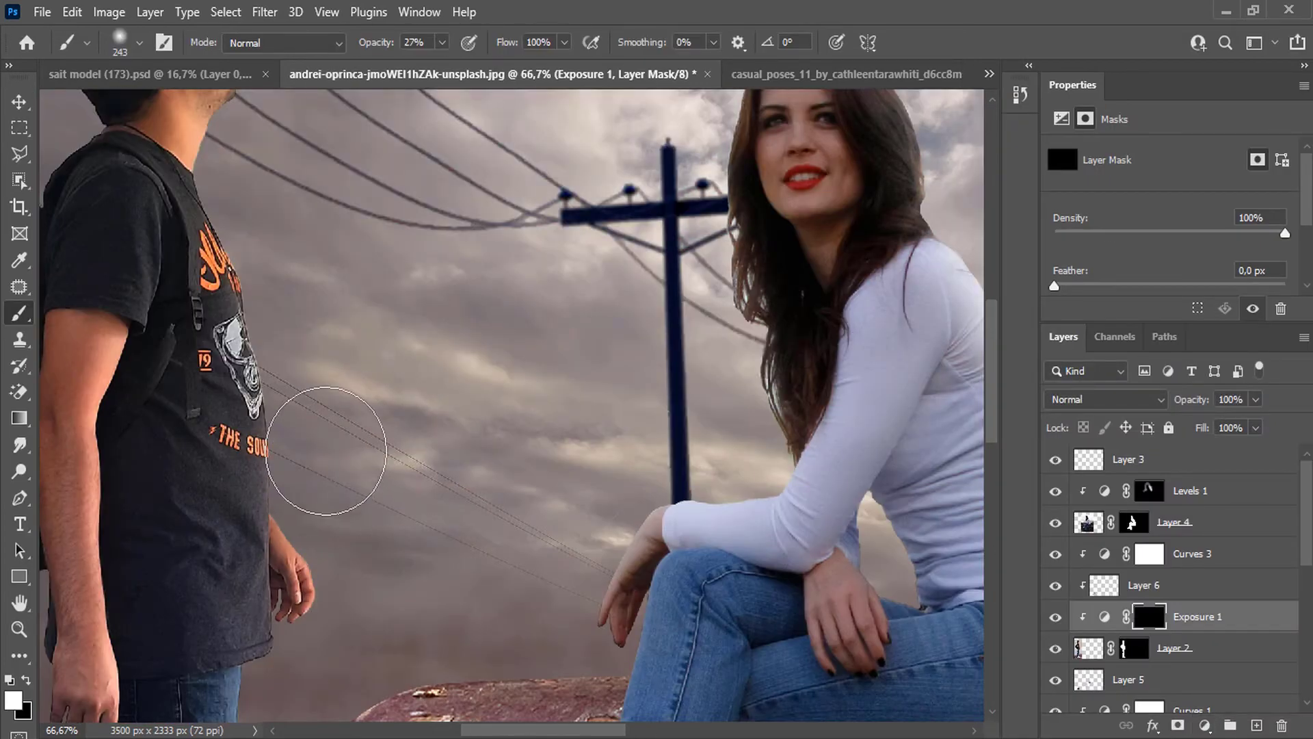
Paint highlights on the Exposure 1 mask along the man's shirt front, neck and face, reducing the brush to 80 px for the finer edges.
{"action": "mouse_move", "coordinate": [328, 440]}
{"action": "left_mouse_down"}
{"action": "mouse_move", "coordinate": [273, 182]}
{"action": "mouse_move", "coordinate": [220, 197]}
{"action": "left_mouse_up"}
{"action": "scroll", "coordinate": [220, 197], "scroll_direction": "down", "scroll_amount": 12}
{"action": "scroll", "coordinate": [208, 149], "scroll_direction": "up", "scroll_amount": 3}
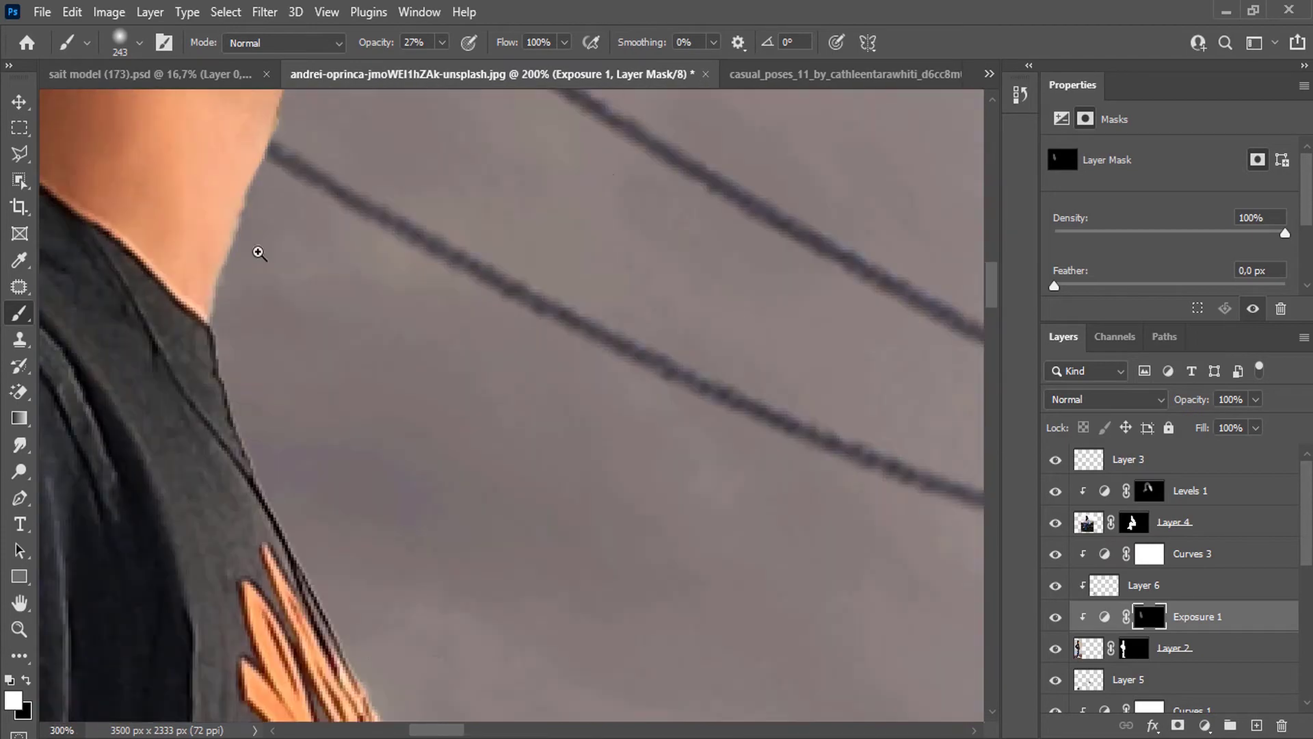
{"action": "right_click", "coordinate": [431, 375]}
{"action": "left_click", "coordinate": [584, 422]}
{"action": "mouse_move", "coordinate": [300, 426]}
{"action": "left_mouse_down"}
{"action": "mouse_move", "coordinate": [358, 531]}
{"action": "mouse_move", "coordinate": [321, 436]}
{"action": "mouse_move", "coordinate": [396, 577]}
{"action": "mouse_move", "coordinate": [301, 283]}
{"action": "mouse_move", "coordinate": [346, 176]}
{"action": "left_mouse_up"}
{"action": "scroll", "coordinate": [362, 329], "scroll_direction": "up", "scroll_amount": 3}
{"action": "mouse_move", "coordinate": [512, 380]}
{"action": "left_mouse_down"}
{"action": "mouse_move", "coordinate": [470, 294]}
{"action": "mouse_move", "coordinate": [431, 446]}
{"action": "left_mouse_up"}
{"action": "scroll", "coordinate": [445, 458], "scroll_direction": "down", "scroll_amount": 3}
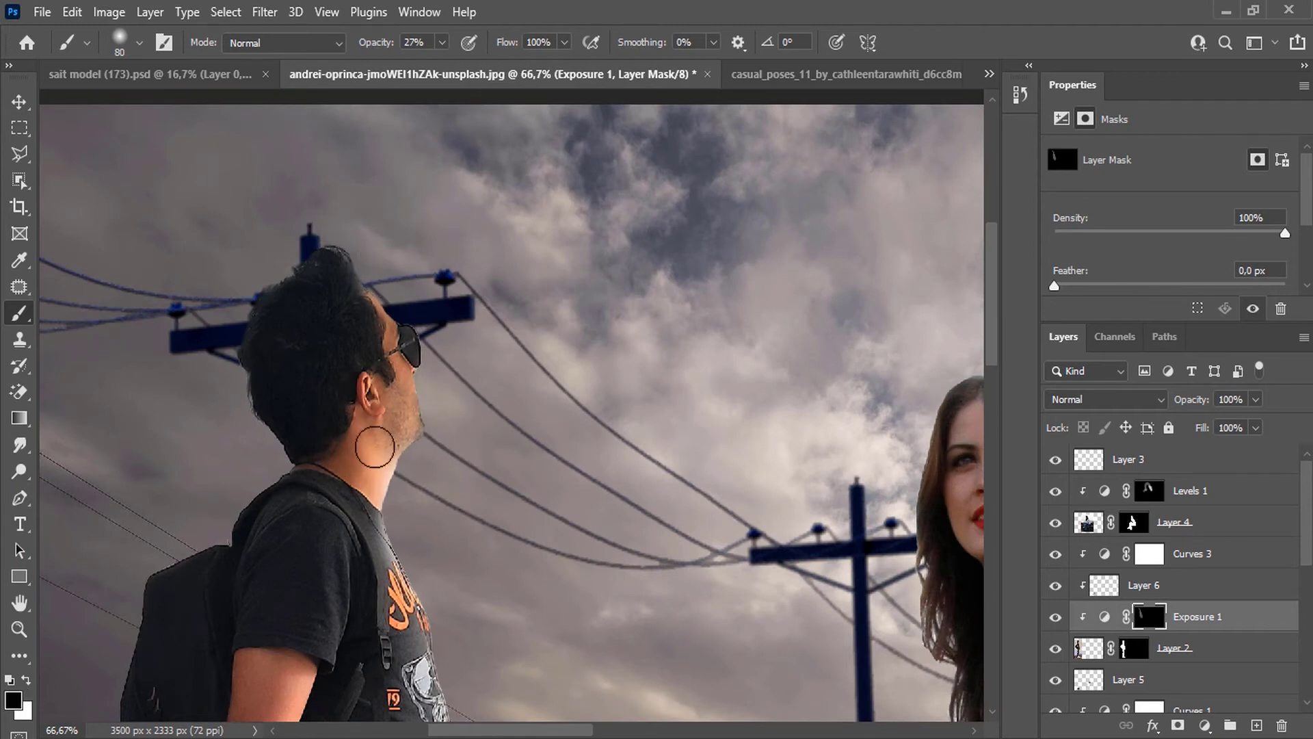
{"action": "scroll", "coordinate": [356, 544], "scroll_direction": "down", "scroll_amount": 8}
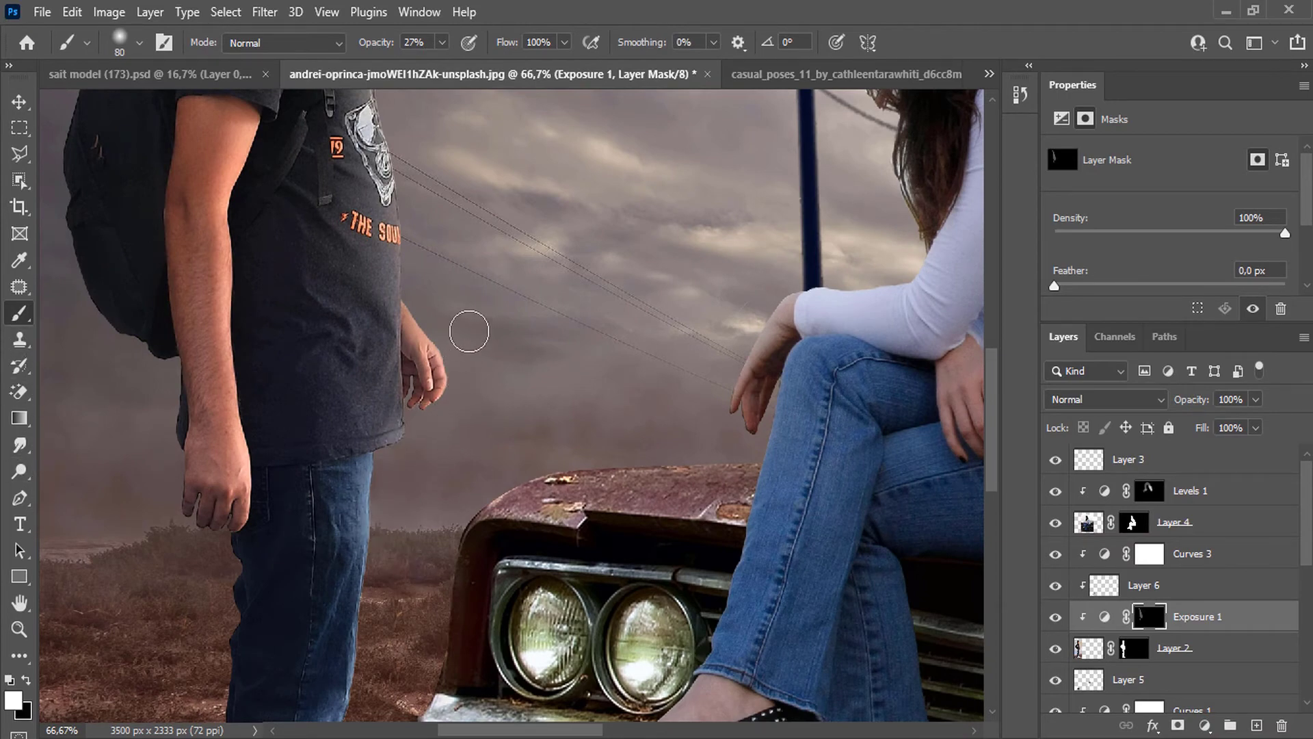
Set the Exposure 1 layer's blending mode to Linear Light and reselect its mask.
{"action": "scroll", "coordinate": [470, 332], "scroll_direction": "up", "scroll_amount": 5}
{"action": "scroll", "coordinate": [410, 410], "scroll_direction": "left", "scroll_amount": 2}
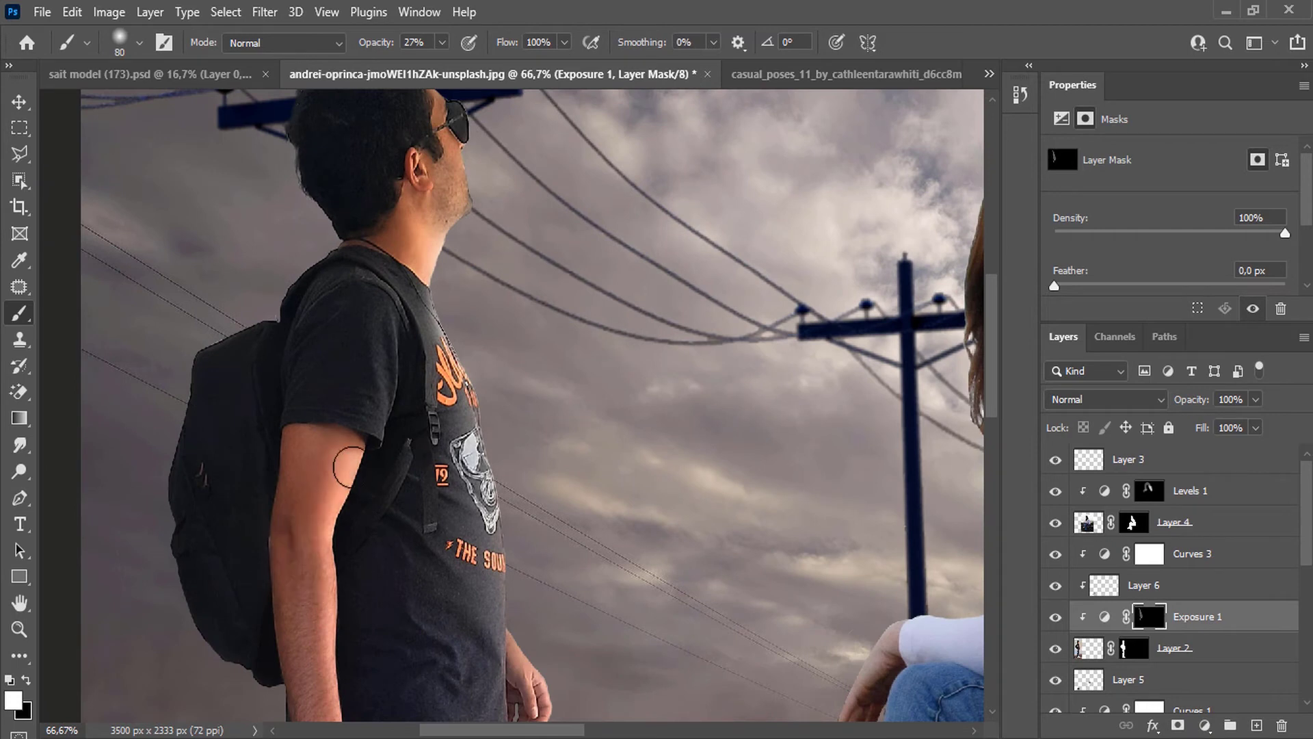
{"action": "right_click", "coordinate": [340, 482]}
{"action": "left_click", "coordinate": [1105, 617]}
{"action": "left_click", "coordinate": [1106, 399]}
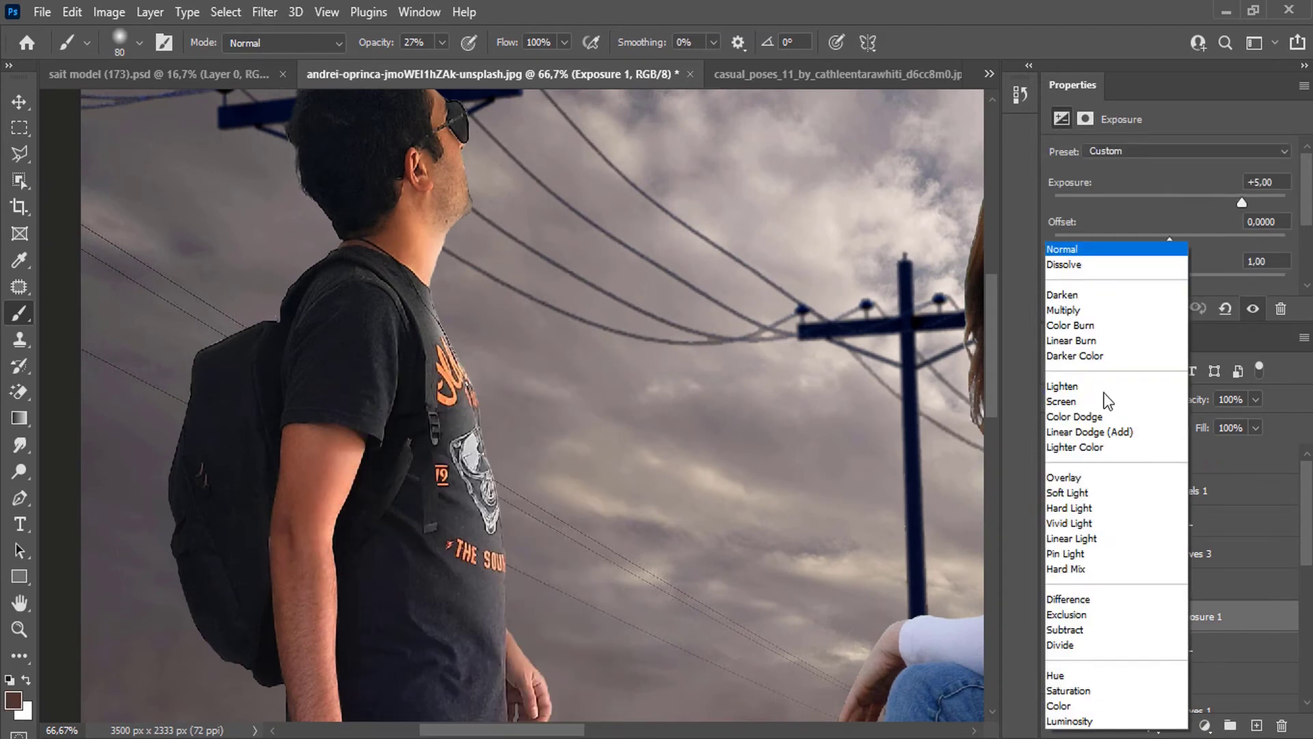
{"action": "left_click", "coordinate": [1102, 538]}
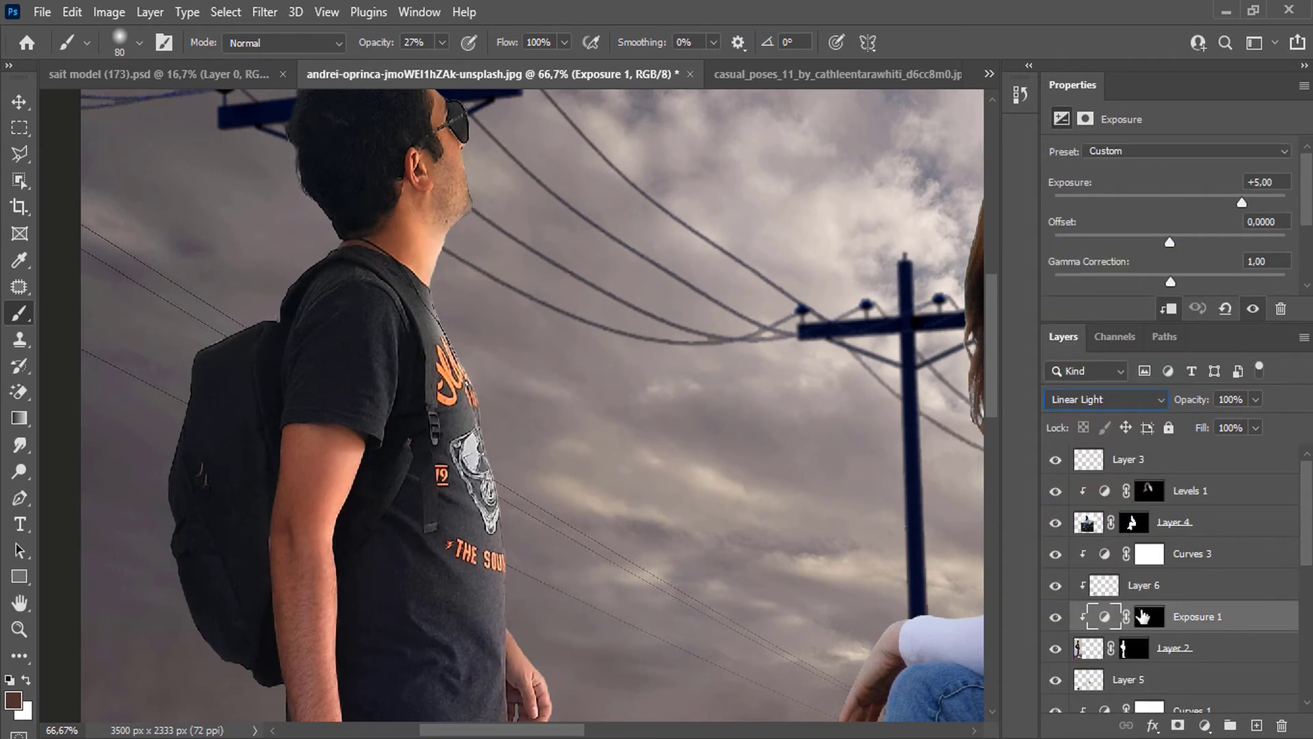
{"action": "left_click", "coordinate": [1143, 617]}
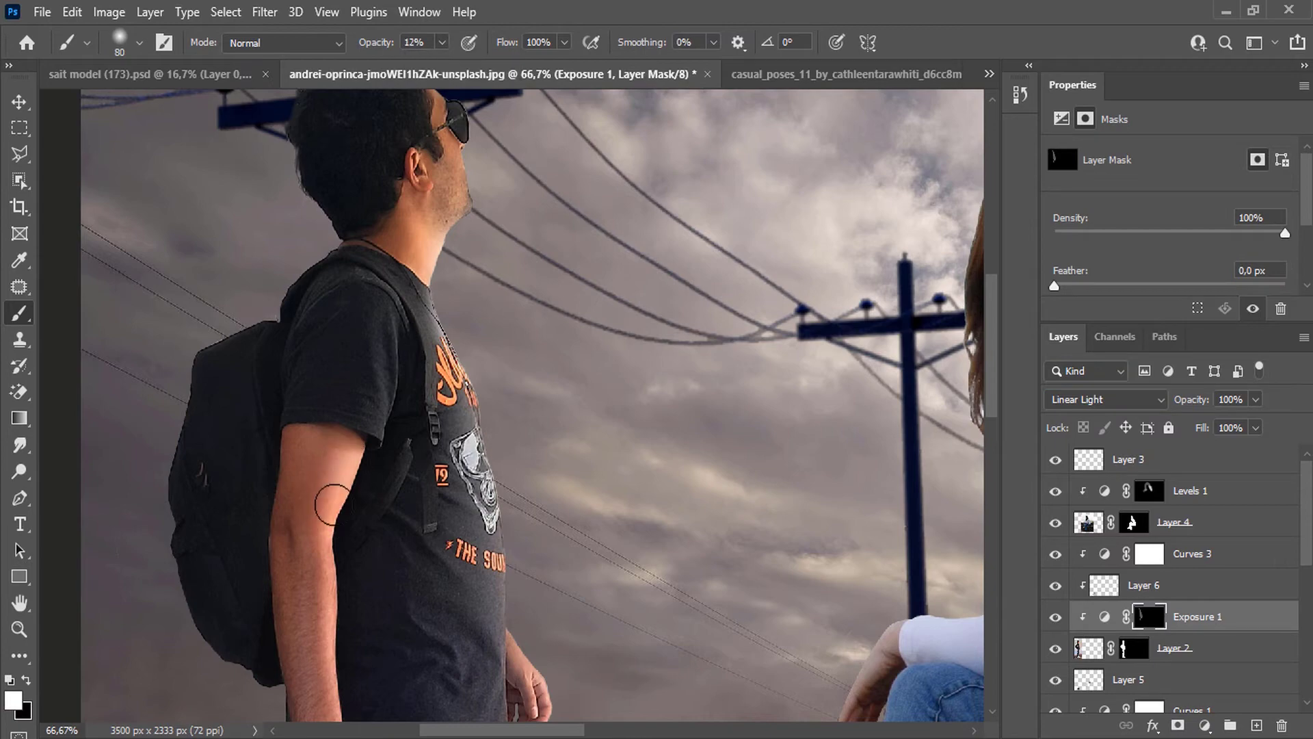
Paint faint light on the Exposure 1 mask over the man's lower body with the 80 px brush at 12% opacity.
{"action": "scroll", "coordinate": [301, 588], "scroll_direction": "down", "scroll_amount": 5}
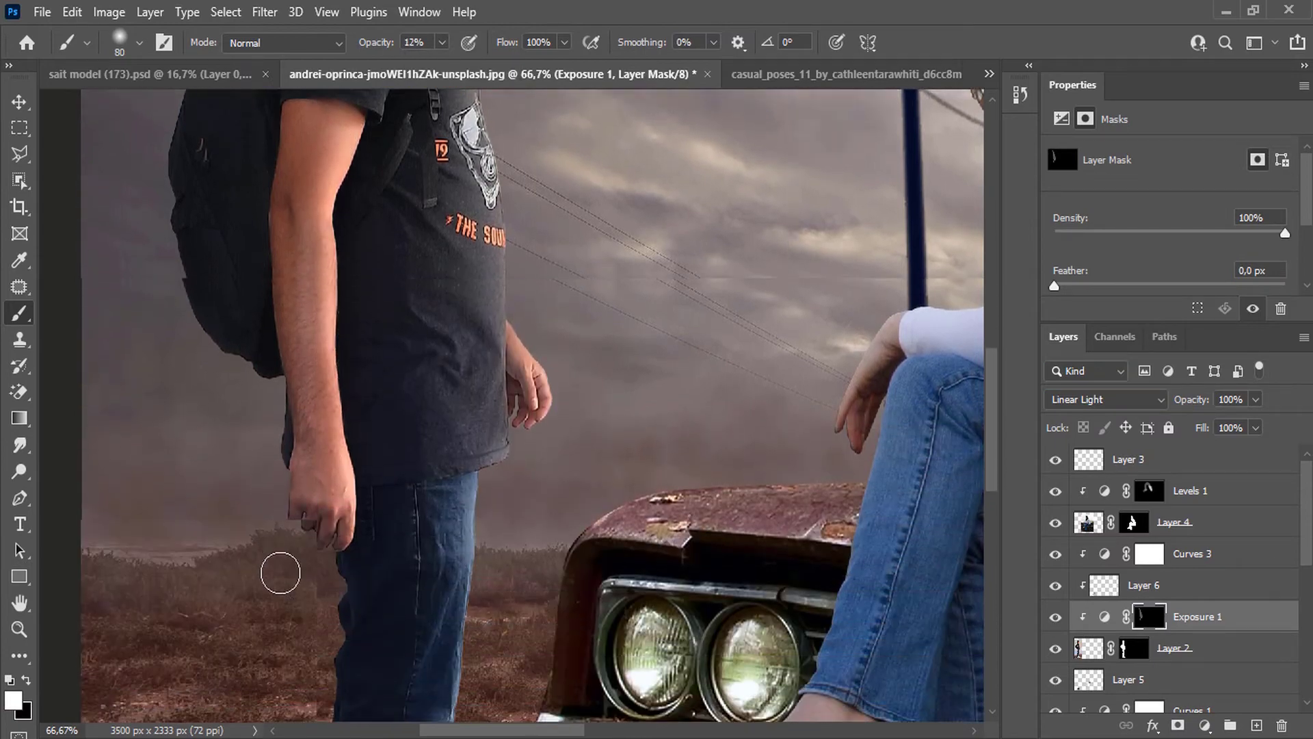
{"action": "scroll", "coordinate": [785, 398], "scroll_direction": "down", "scroll_amount": 3}
{"action": "left_click_drag", "start_coordinate": [847, 242], "coordinate": [547, 513]}
{"action": "scroll", "coordinate": [513, 464], "scroll_direction": "down", "scroll_amount": 4}
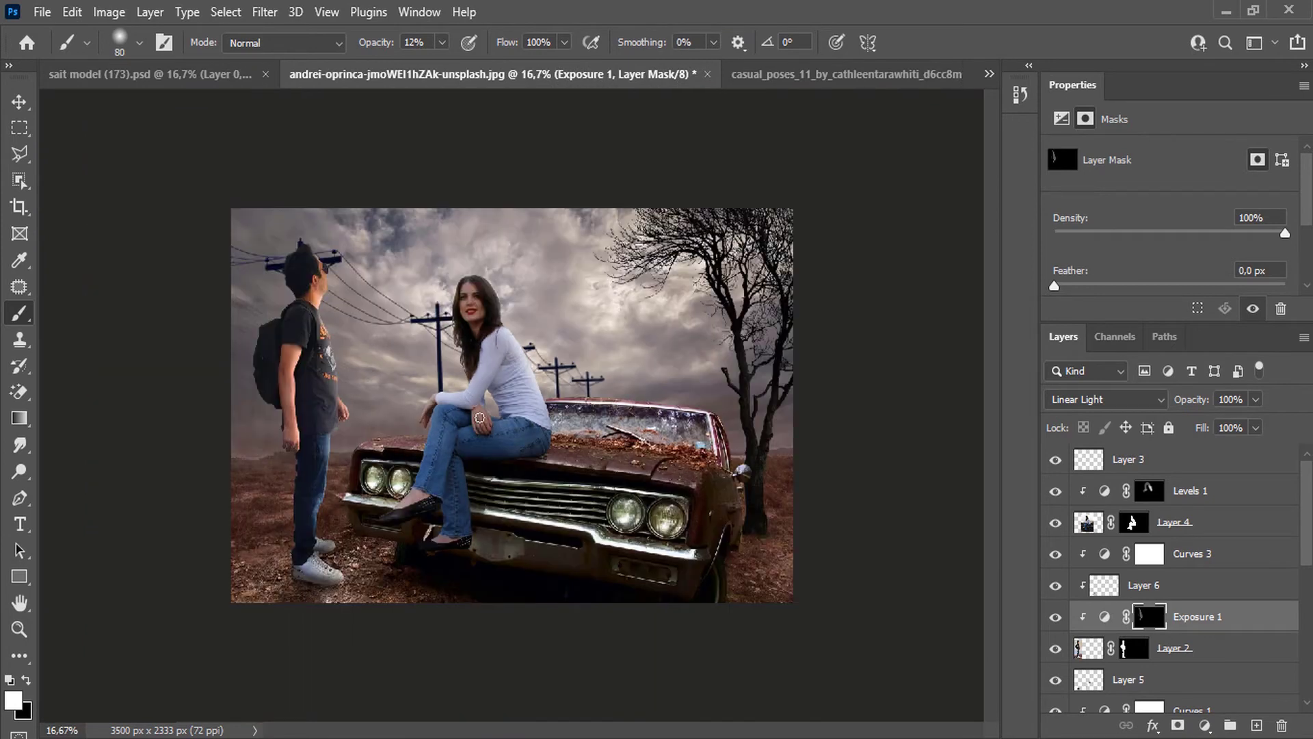
Add a Color Balance adjustment above Layer 3 with midtones Cyan-Red -32, Magenta-Green +5 and Yellow-Blue +20.
{"action": "left_click", "coordinate": [1129, 459]}
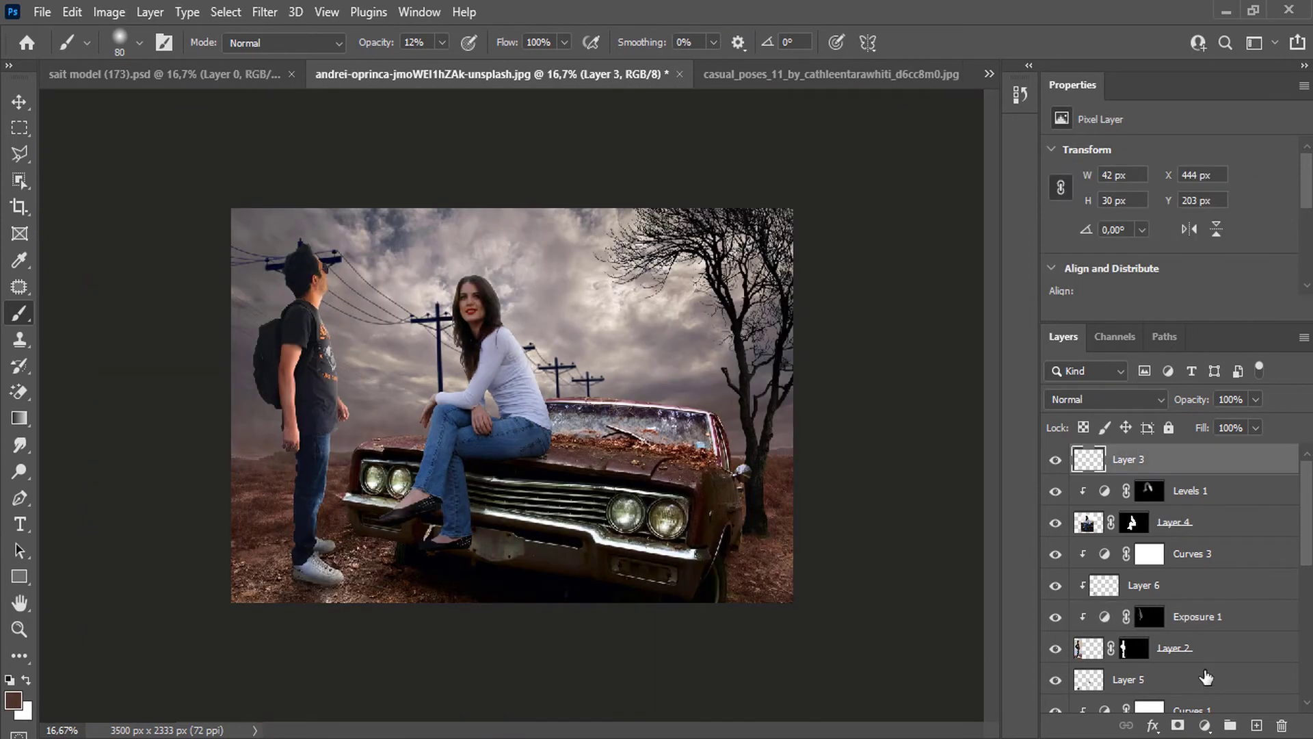
{"action": "left_click", "coordinate": [1205, 725]}
{"action": "left_click", "coordinate": [1203, 546]}
{"action": "left_click_drag", "start_coordinate": [1134, 199], "coordinate": [1126, 199]}
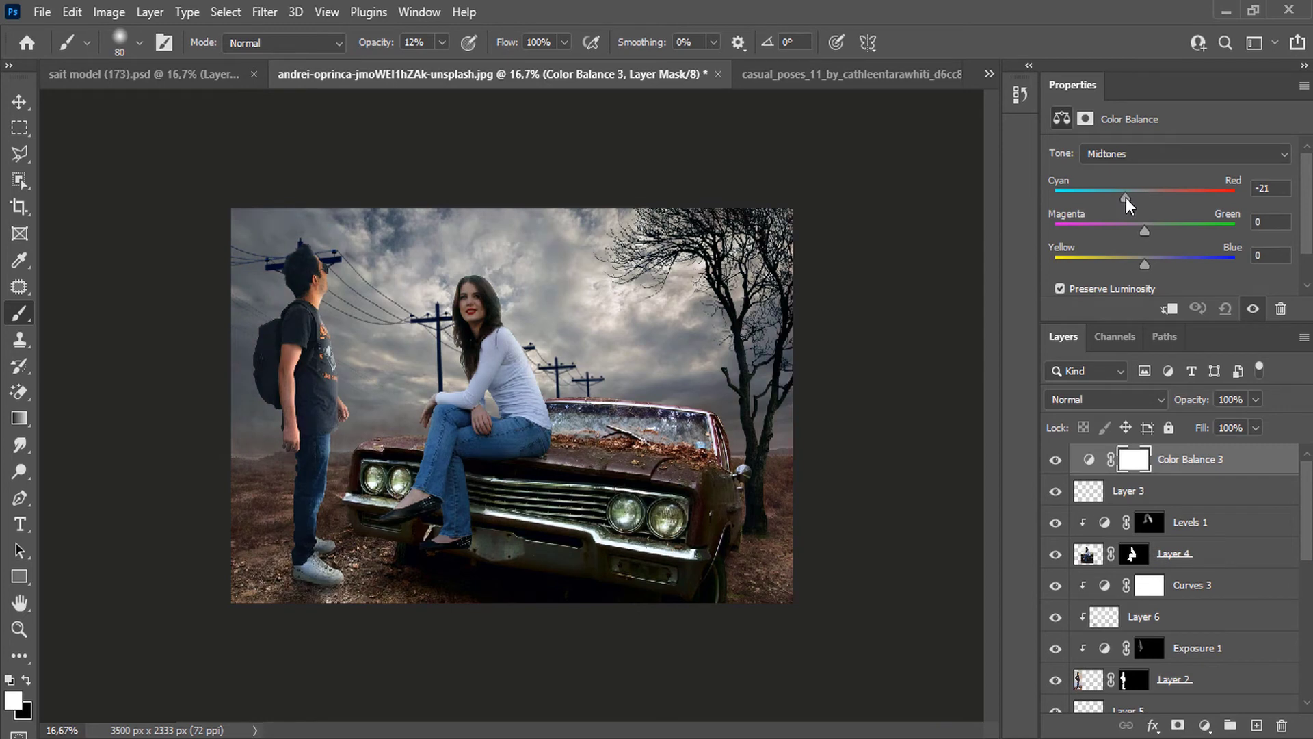
{"action": "left_click_drag", "start_coordinate": [1142, 263], "coordinate": [1150, 230]}
{"action": "left_click_drag", "start_coordinate": [1132, 268], "coordinate": [1162, 264]}
{"action": "mouse_move", "coordinate": [1126, 199]}
{"action": "left_mouse_down"}
{"action": "mouse_move", "coordinate": [1141, 199]}
{"action": "mouse_move", "coordinate": [1117, 206]}
{"action": "left_mouse_up"}
Place Snow (9).jpg from folder 077 into the composite and scale it to 108,08% so it covers the canvas.
{"action": "mouse_move", "coordinate": [195, 735]}
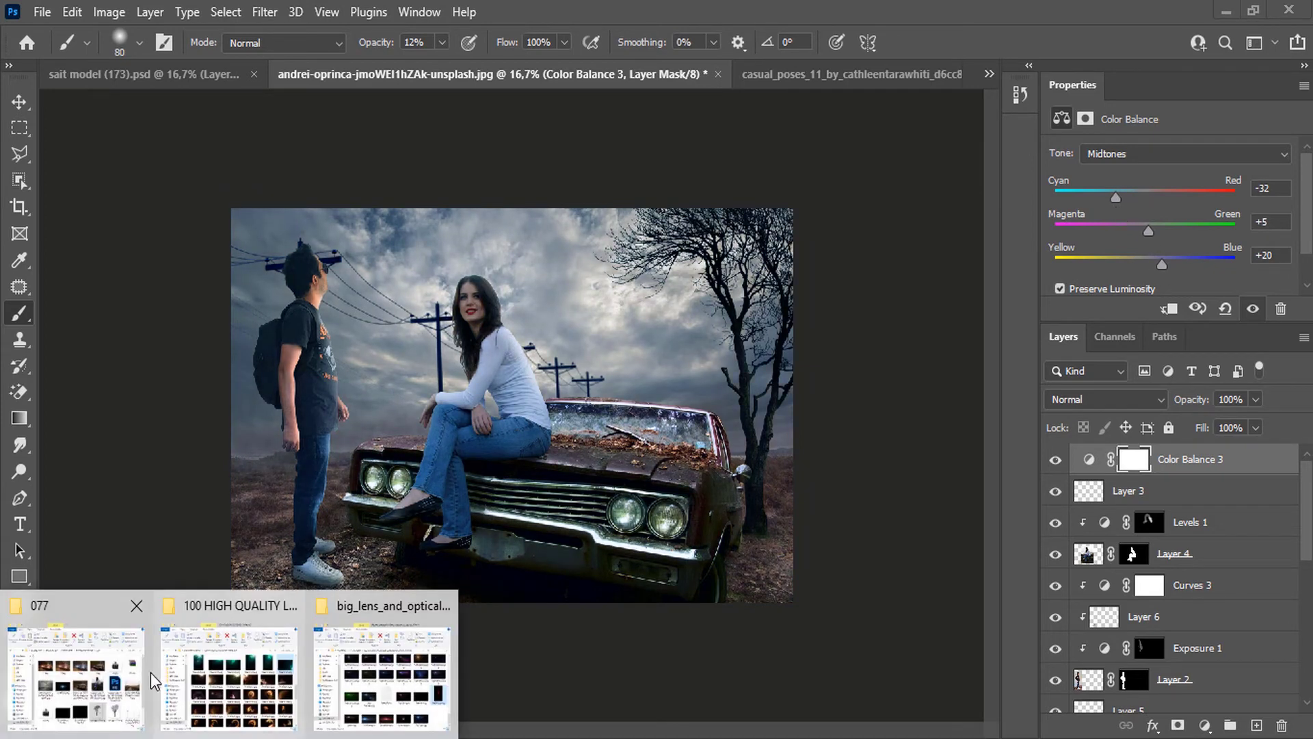
{"action": "left_click", "coordinate": [128, 676]}
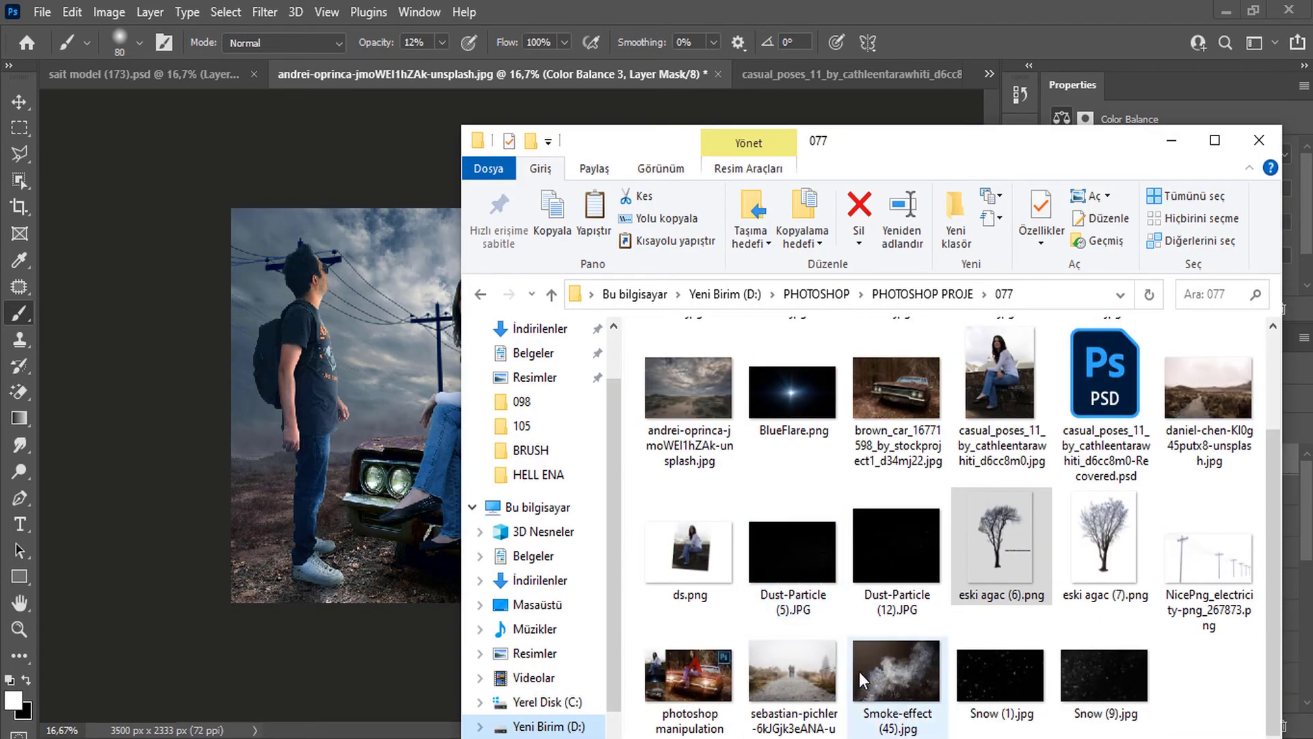
{"action": "left_click_drag", "start_coordinate": [1104, 677], "coordinate": [311, 375]}
{"action": "left_click_drag", "start_coordinate": [416, 309], "coordinate": [411, 262]}
{"action": "left_click_drag", "start_coordinate": [507, 525], "coordinate": [509, 602]}
{"action": "left_click_drag", "start_coordinate": [444, 509], "coordinate": [506, 525]}
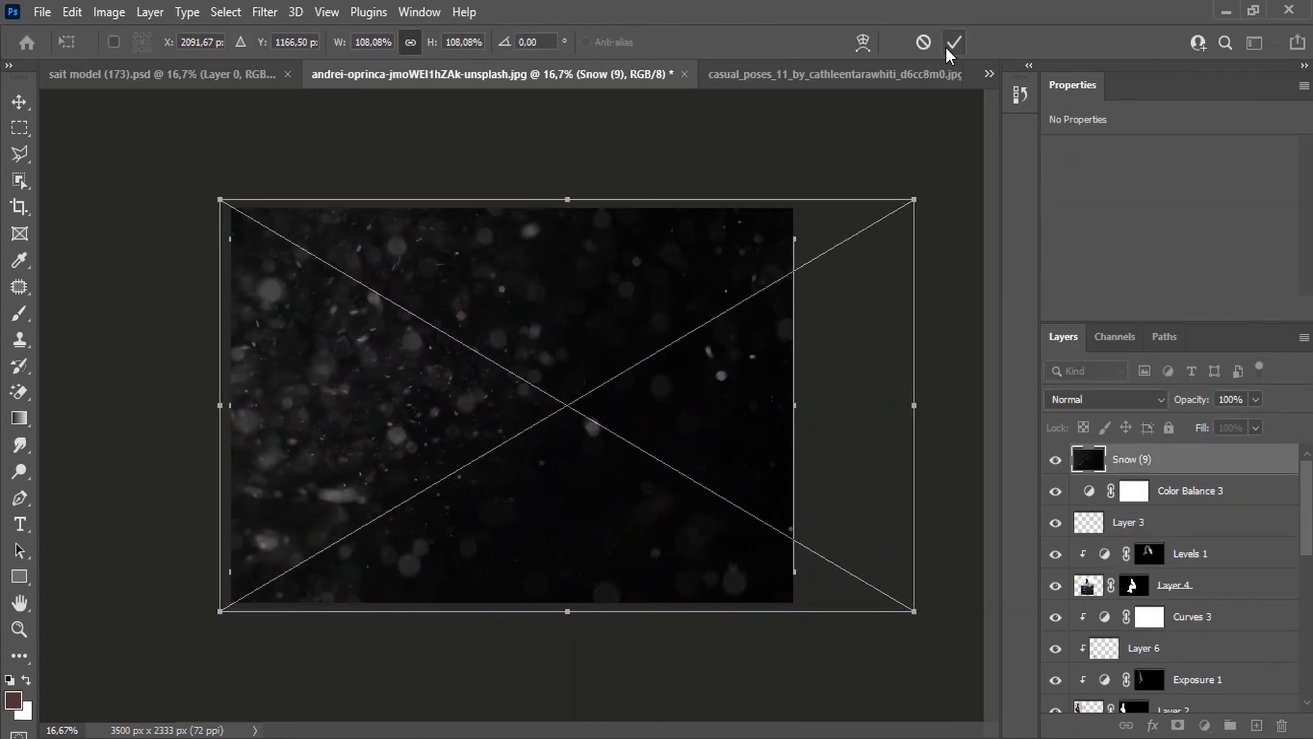
{"action": "left_click", "coordinate": [954, 42]}
Set the Snow (9) layer's blending mode to Screen and flip it horizontally.
{"action": "left_click", "coordinate": [1106, 398]}
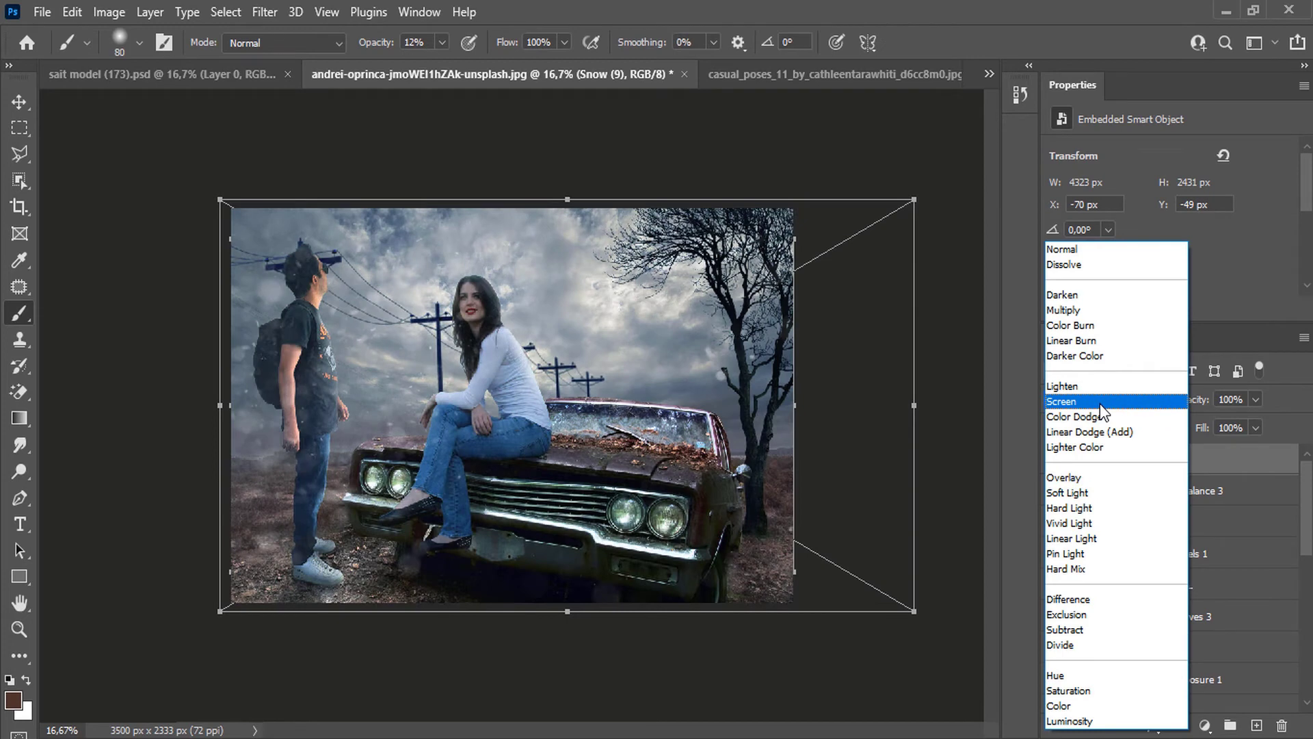
{"action": "left_click", "coordinate": [1100, 403]}
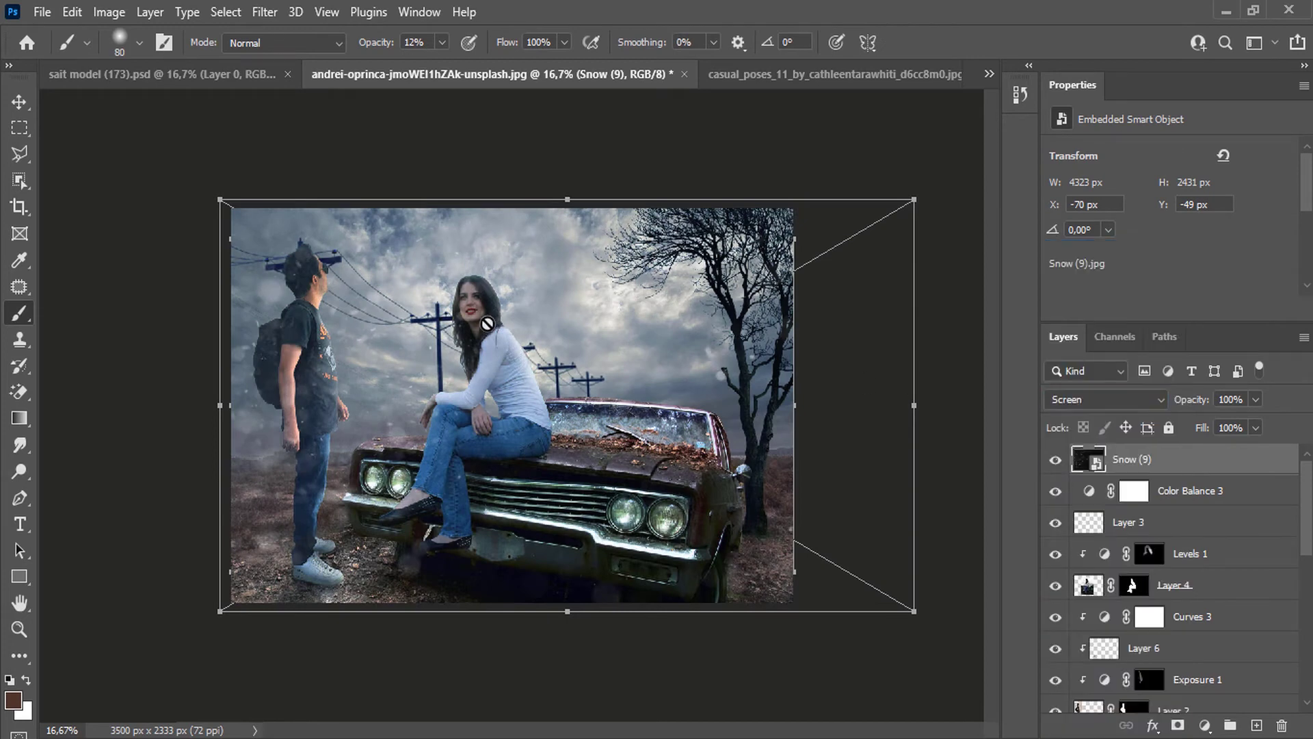
{"action": "key", "text": "ctrl+t"}
{"action": "right_click", "coordinate": [487, 323]}
{"action": "left_click", "coordinate": [569, 693]}
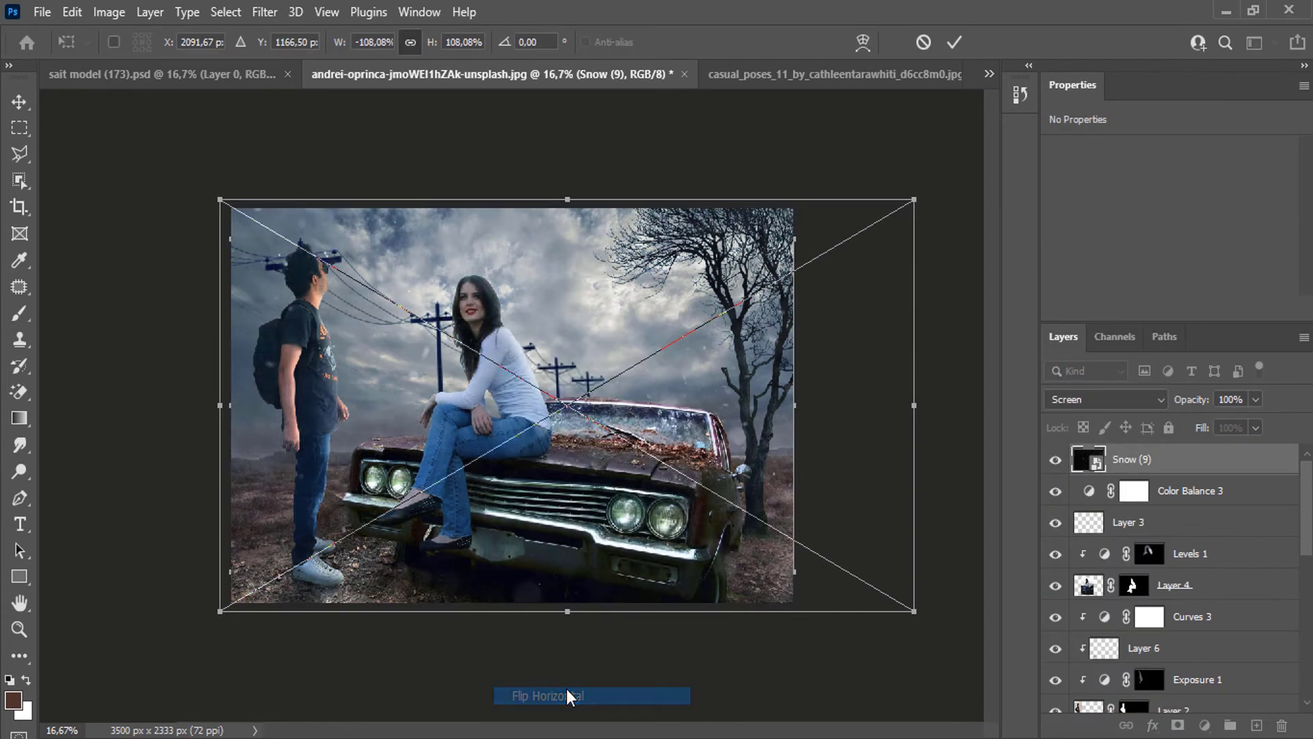
{"action": "left_click", "coordinate": [954, 42]}
Place Overlay-47.jpg from the 100 HIGH QUALITY LIGHTS OVERLAYS folder and set its blending mode to Screen.
{"action": "left_click", "coordinate": [240, 703]}
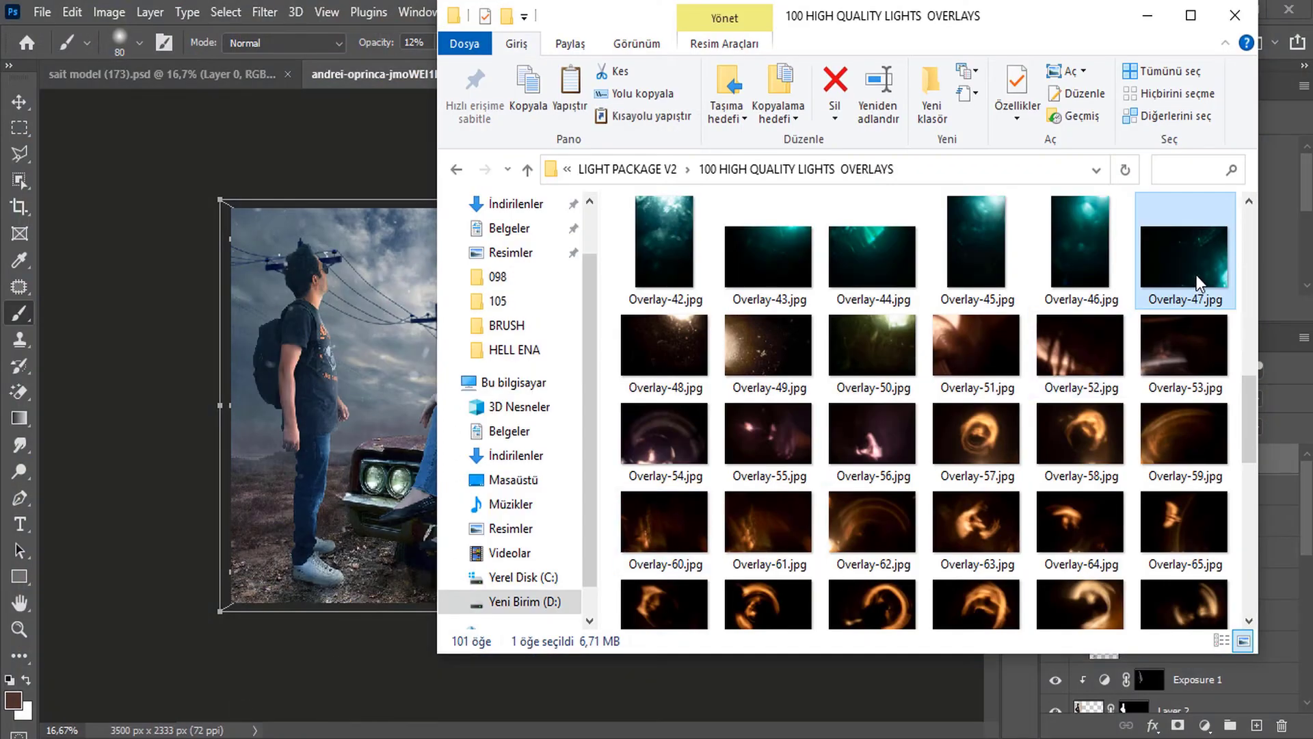
{"action": "left_click_drag", "start_coordinate": [1187, 273], "coordinate": [373, 322]}
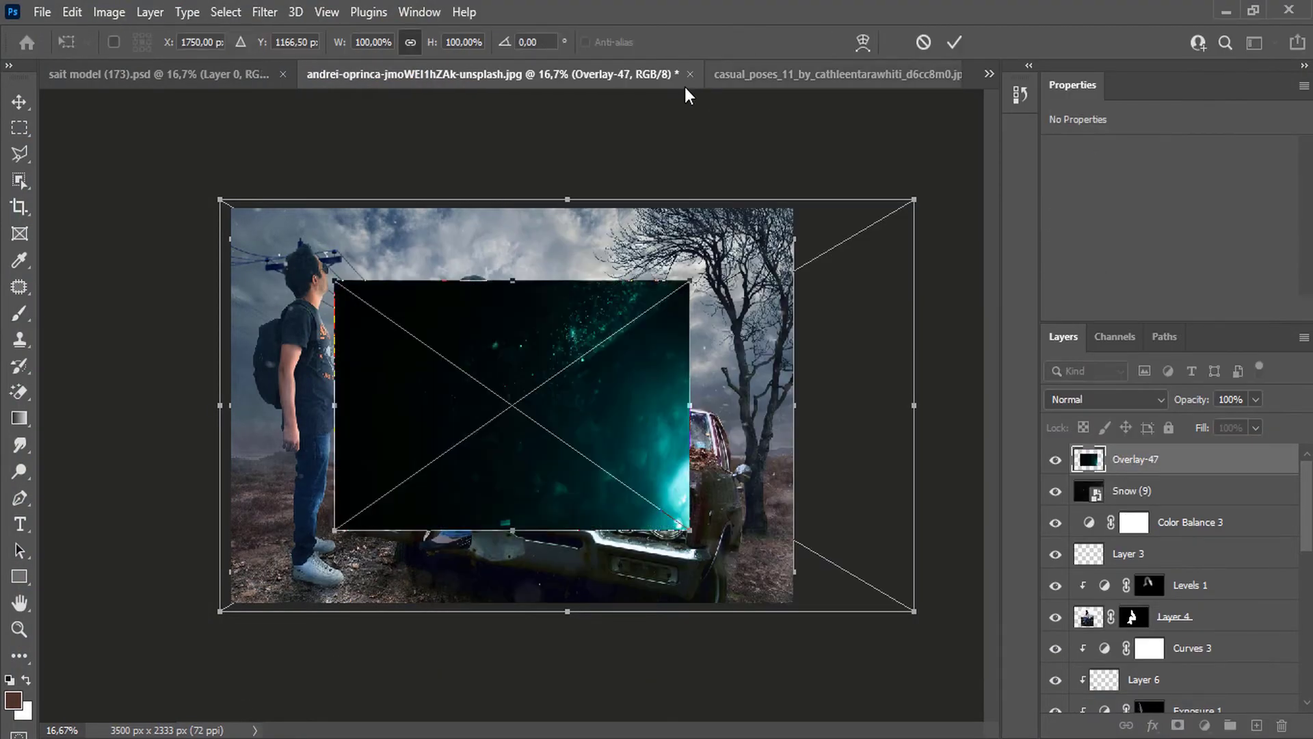
{"action": "left_click", "coordinate": [1098, 403]}
{"action": "left_click", "coordinate": [1102, 493]}
{"action": "left_click", "coordinate": [1101, 401]}
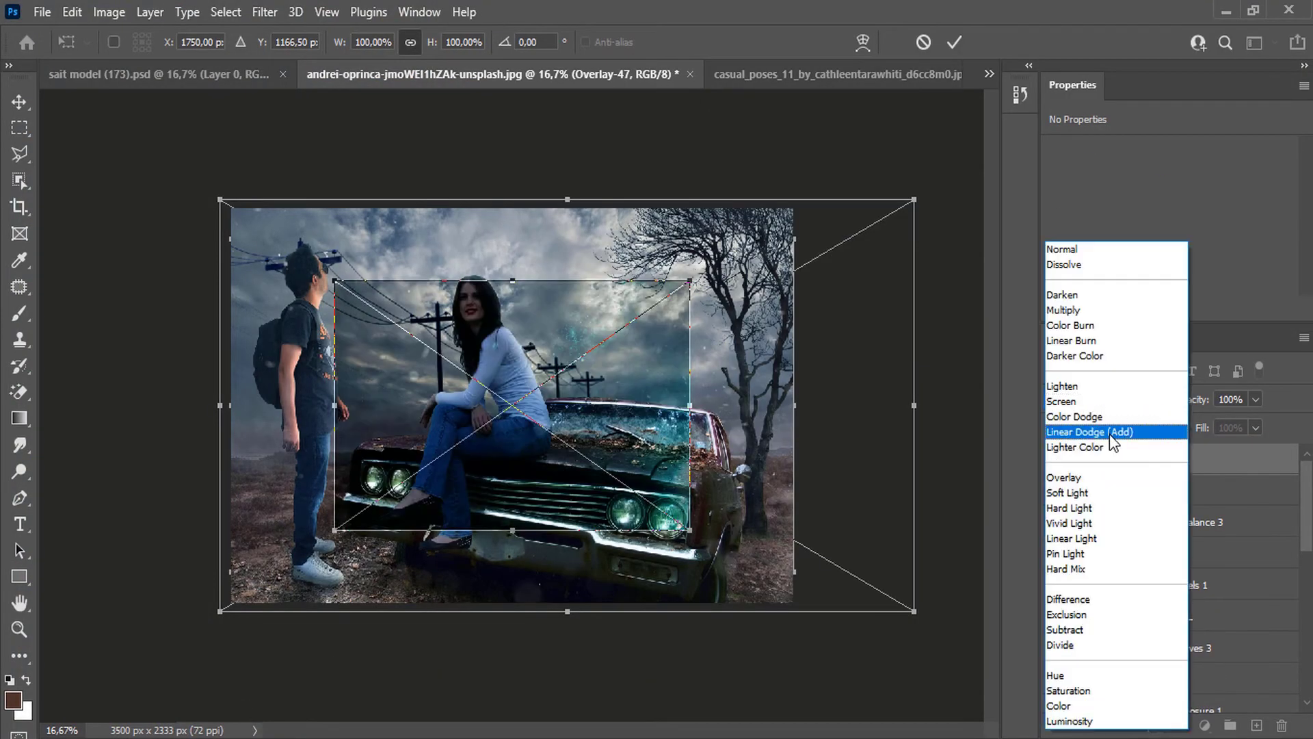
{"action": "left_click", "coordinate": [1102, 404]}
Enlarge Overlay-47 and rotate it to about -86,72° so its glow fills the sky, and place it directly below Layer 7.
{"action": "left_click_drag", "start_coordinate": [633, 414], "coordinate": [737, 483]}
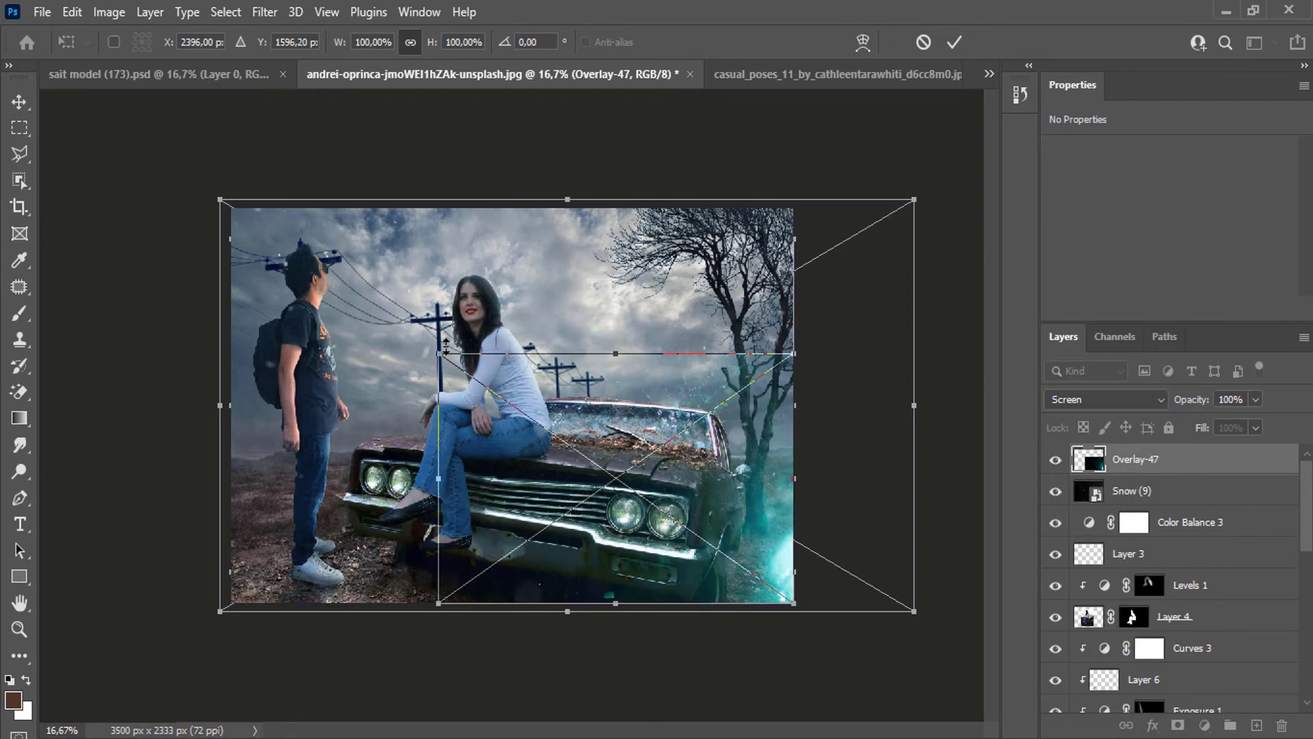
{"action": "left_click_drag", "start_coordinate": [445, 347], "coordinate": [151, 213]}
{"action": "left_click_drag", "start_coordinate": [156, 153], "coordinate": [237, 703]}
{"action": "left_click_drag", "start_coordinate": [773, 409], "coordinate": [821, 415]}
{"action": "left_click_drag", "start_coordinate": [712, 401], "coordinate": [644, 523]}
{"action": "left_click_drag", "start_coordinate": [752, 532], "coordinate": [844, 540]}
{"action": "left_click_drag", "start_coordinate": [600, 376], "coordinate": [580, 546]}
{"action": "left_click_drag", "start_coordinate": [219, 174], "coordinate": [29, 109]}
{"action": "left_click_drag", "start_coordinate": [323, 284], "coordinate": [323, 368]}
{"action": "key", "text": "Return"}
{"action": "mouse_move", "coordinate": [1182, 461]}
{"action": "left_mouse_down"}
{"action": "mouse_move", "coordinate": [1282, 680]}
{"action": "mouse_move", "coordinate": [1282, 611]}
{"action": "left_mouse_up"}
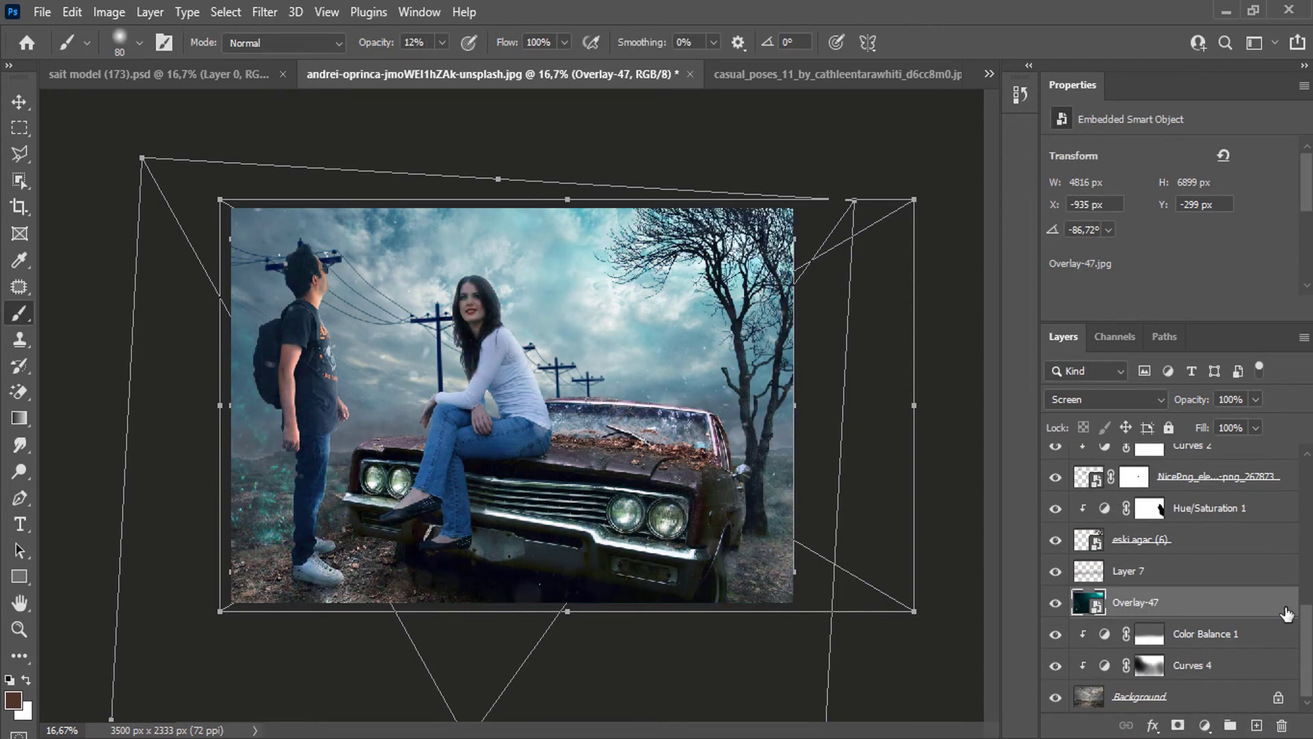
Add a Hue/Saturation adjustment clipped to Overlay-47 and shift its hue from teal toward blue.
{"action": "left_click", "coordinate": [1178, 724]}
{"action": "left_click", "coordinate": [1204, 525]}
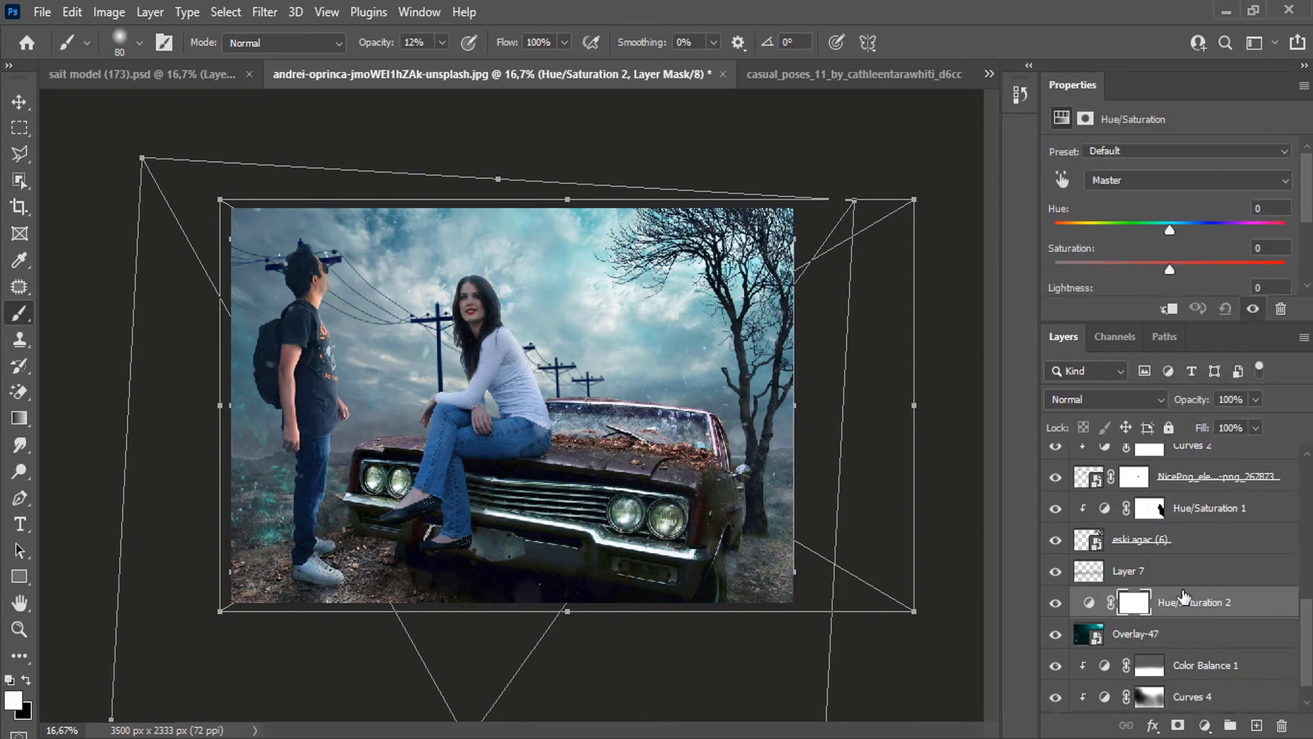
{"action": "right_click", "coordinate": [1190, 602]}
{"action": "left_click", "coordinate": [999, 417]}
{"action": "left_click_drag", "start_coordinate": [1126, 232], "coordinate": [1234, 253]}
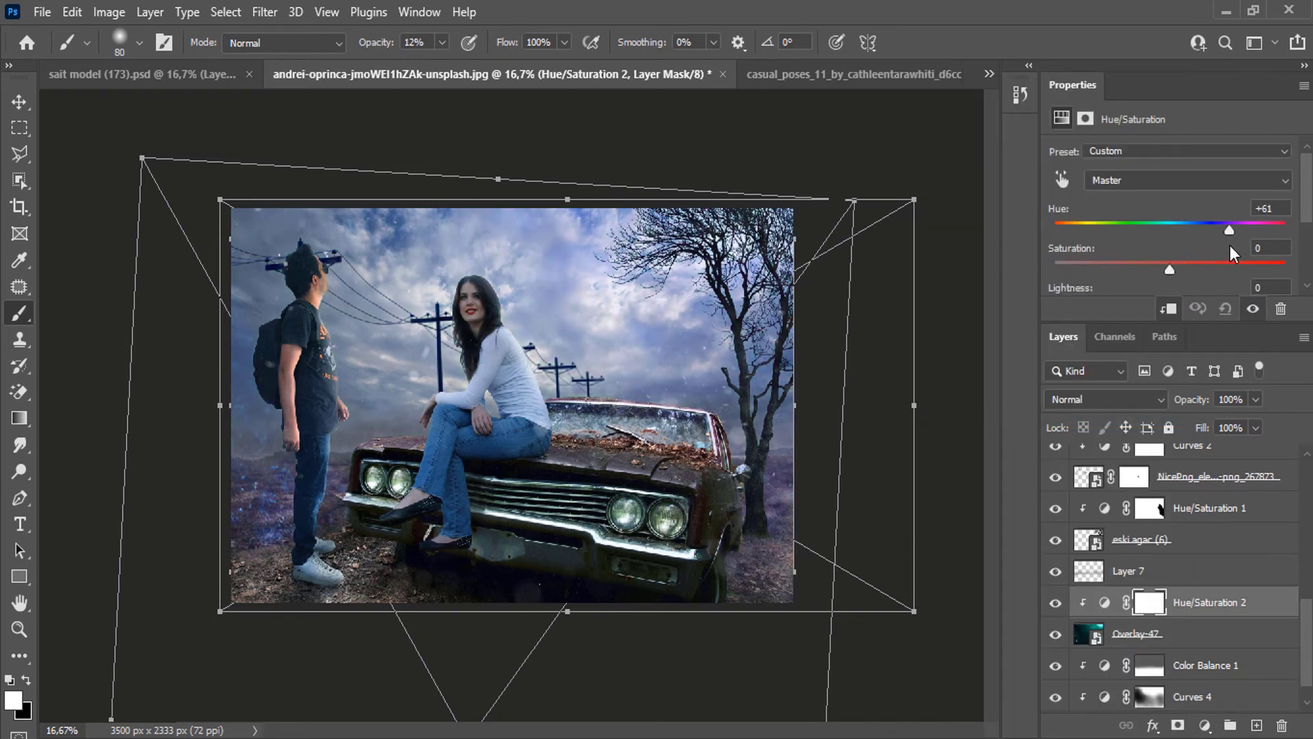
Add a layer mask to Overlay-47 and fade the glow around the standing man's side with a soft black 432 px brush.
{"action": "left_click", "coordinate": [1146, 636]}
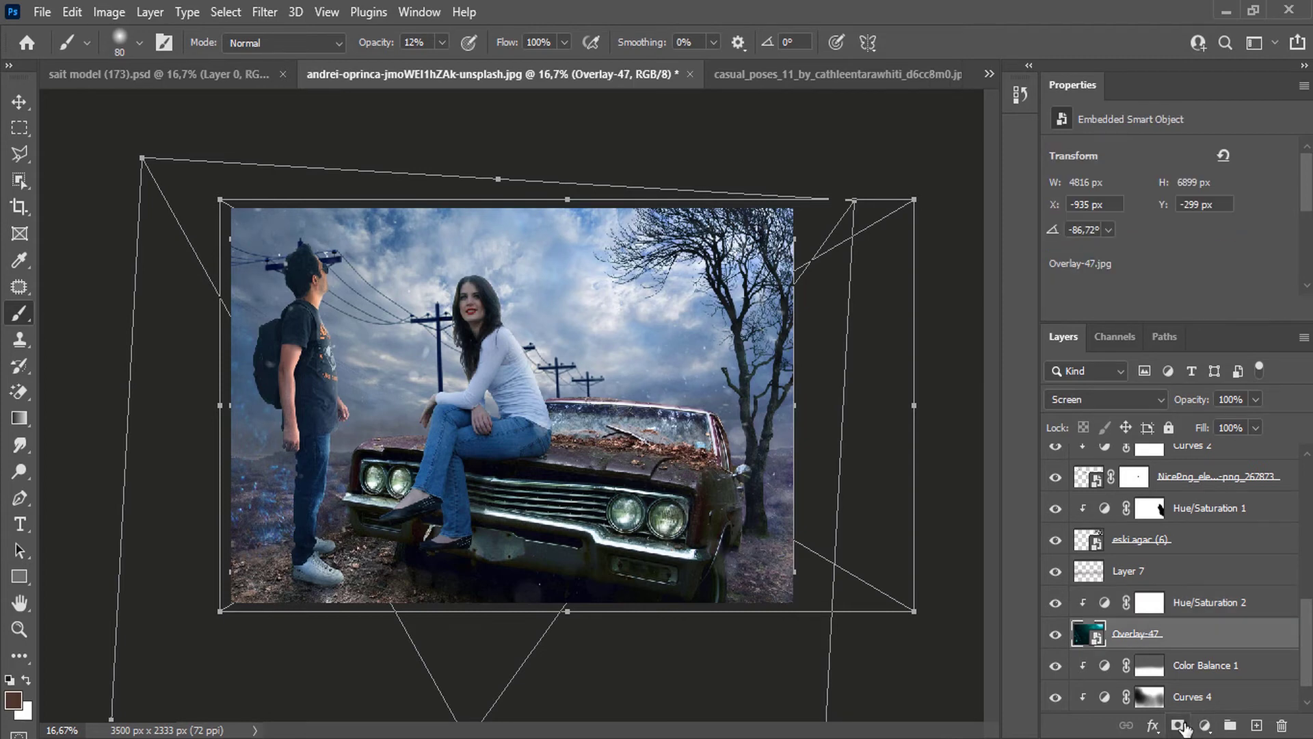
{"action": "left_click", "coordinate": [1178, 725]}
{"action": "right_click", "coordinate": [289, 543]}
{"action": "left_click_drag", "start_coordinate": [460, 416], "coordinate": [472, 415]}
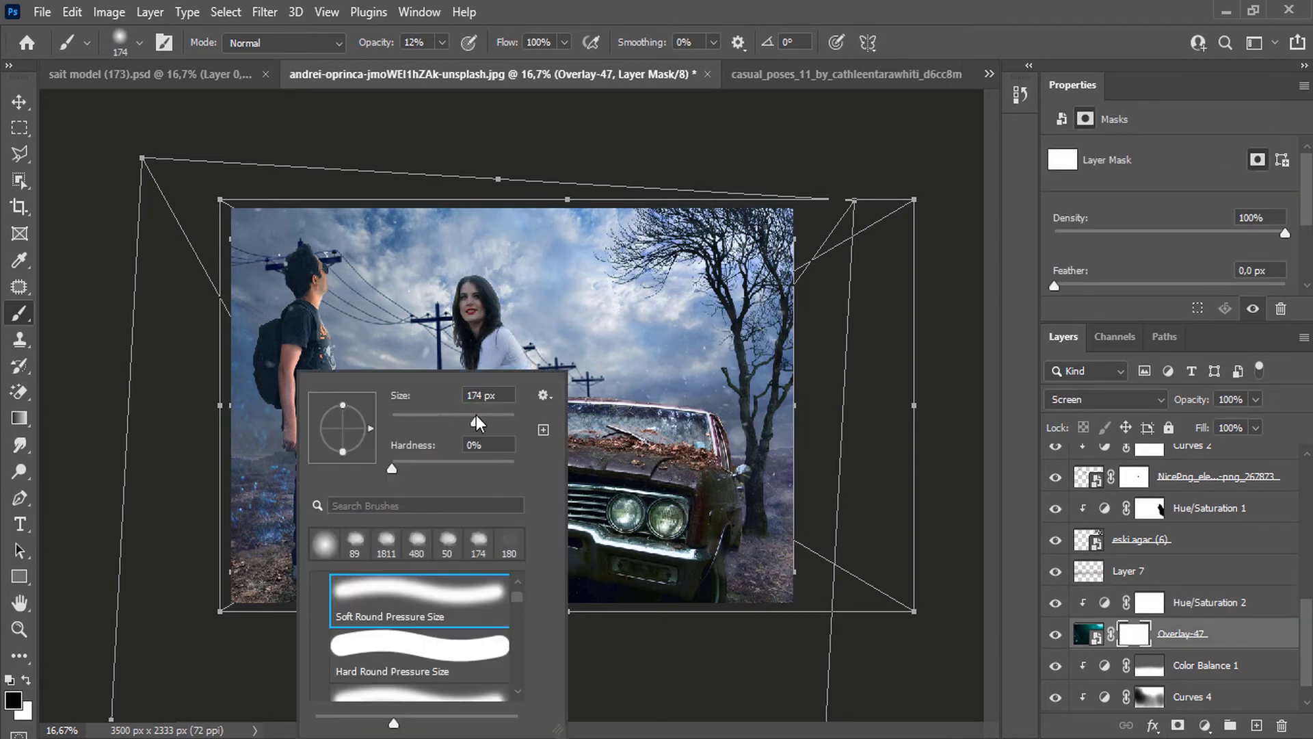
{"action": "mouse_move", "coordinate": [235, 360]}
{"action": "left_mouse_down"}
{"action": "mouse_move", "coordinate": [260, 431]}
{"action": "mouse_move", "coordinate": [265, 517]}
{"action": "left_mouse_up"}
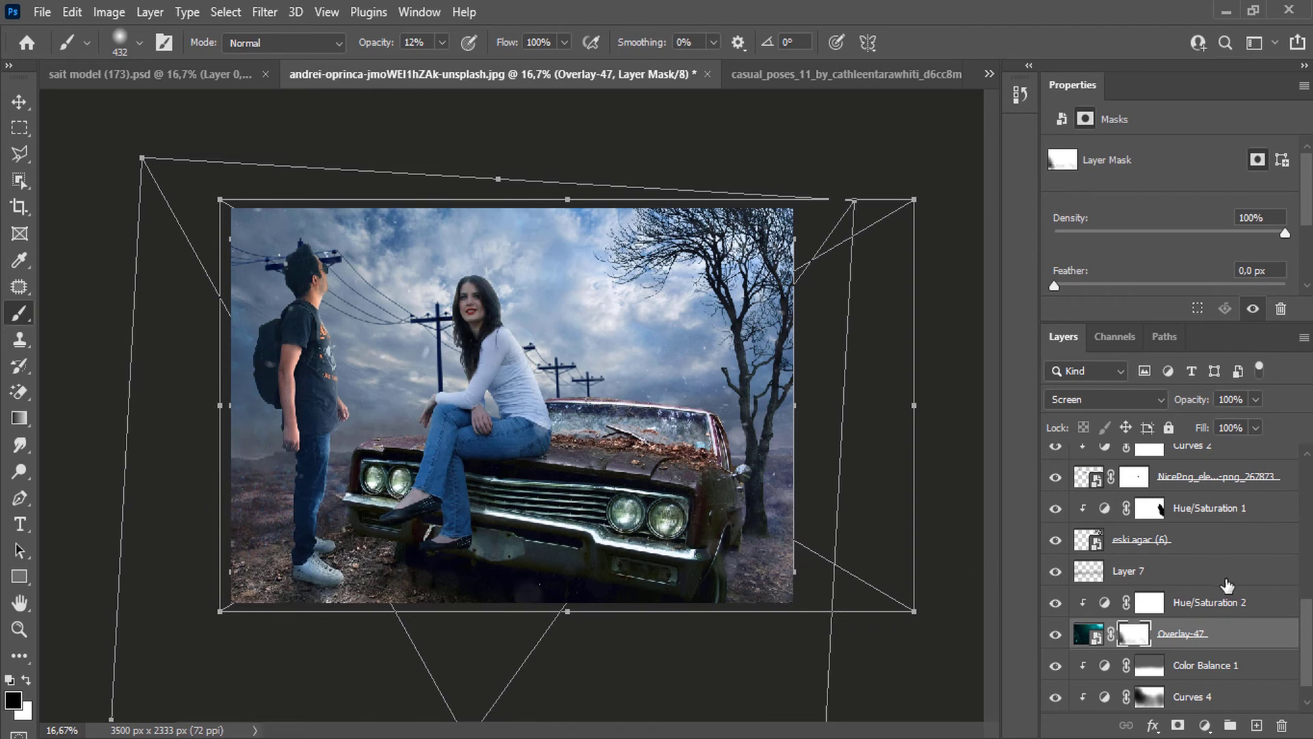
Add an unclipped Hue/Saturation adjustment above the Snow (9) layer and lower its lightness to -61.
{"action": "scroll", "coordinate": [1226, 585], "scroll_direction": "up", "scroll_amount": 5}
{"action": "left_click", "coordinate": [1129, 459]}
{"action": "left_click", "coordinate": [1206, 725]}
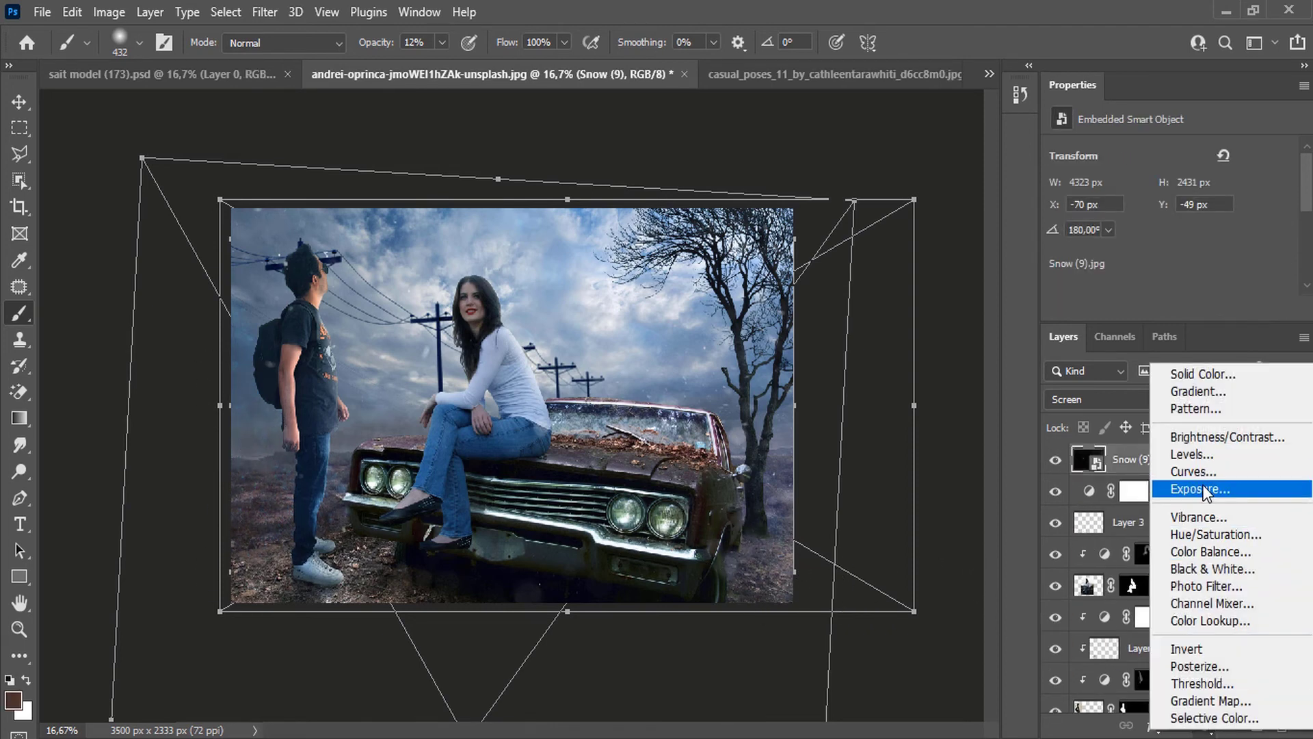
{"action": "left_click", "coordinate": [1216, 534]}
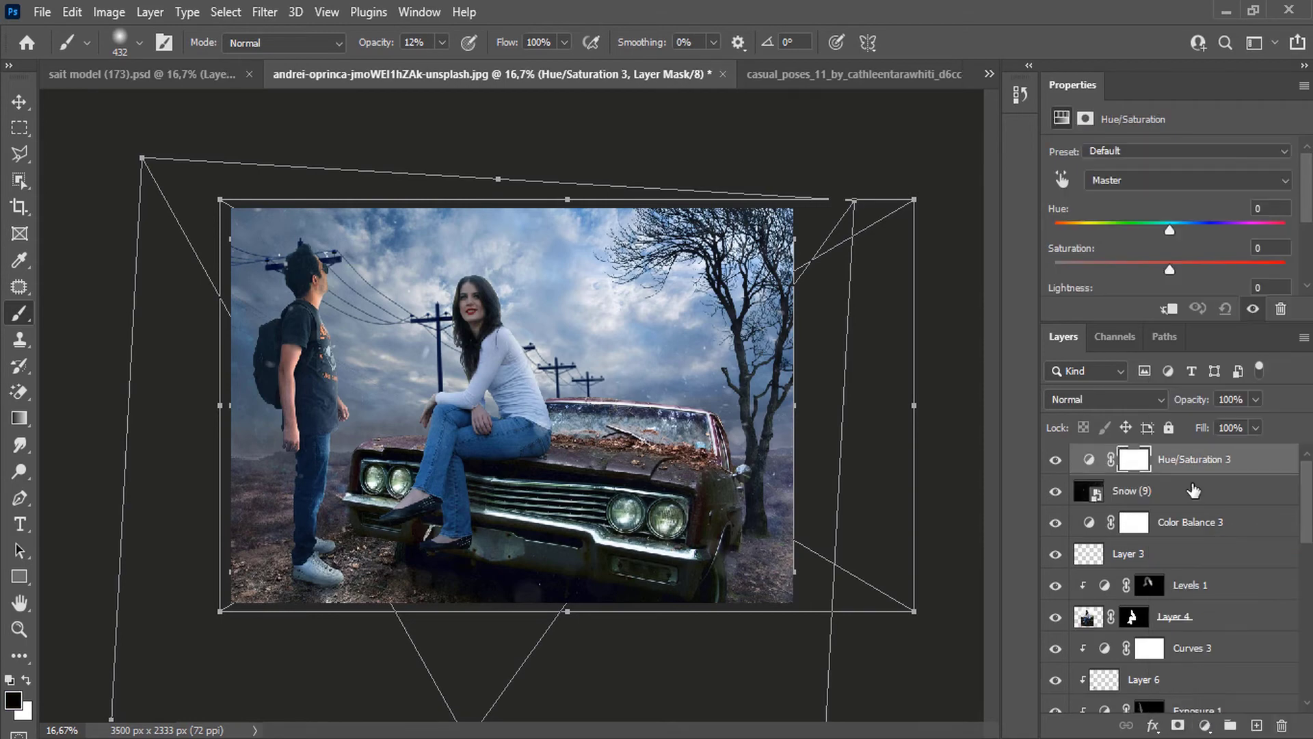
{"action": "right_click", "coordinate": [1211, 459]}
{"action": "left_click", "coordinate": [1006, 417]}
{"action": "scroll", "coordinate": [1151, 278], "scroll_direction": "down", "scroll_amount": 1}
{"action": "left_click_drag", "start_coordinate": [1168, 260], "coordinate": [1095, 262]}
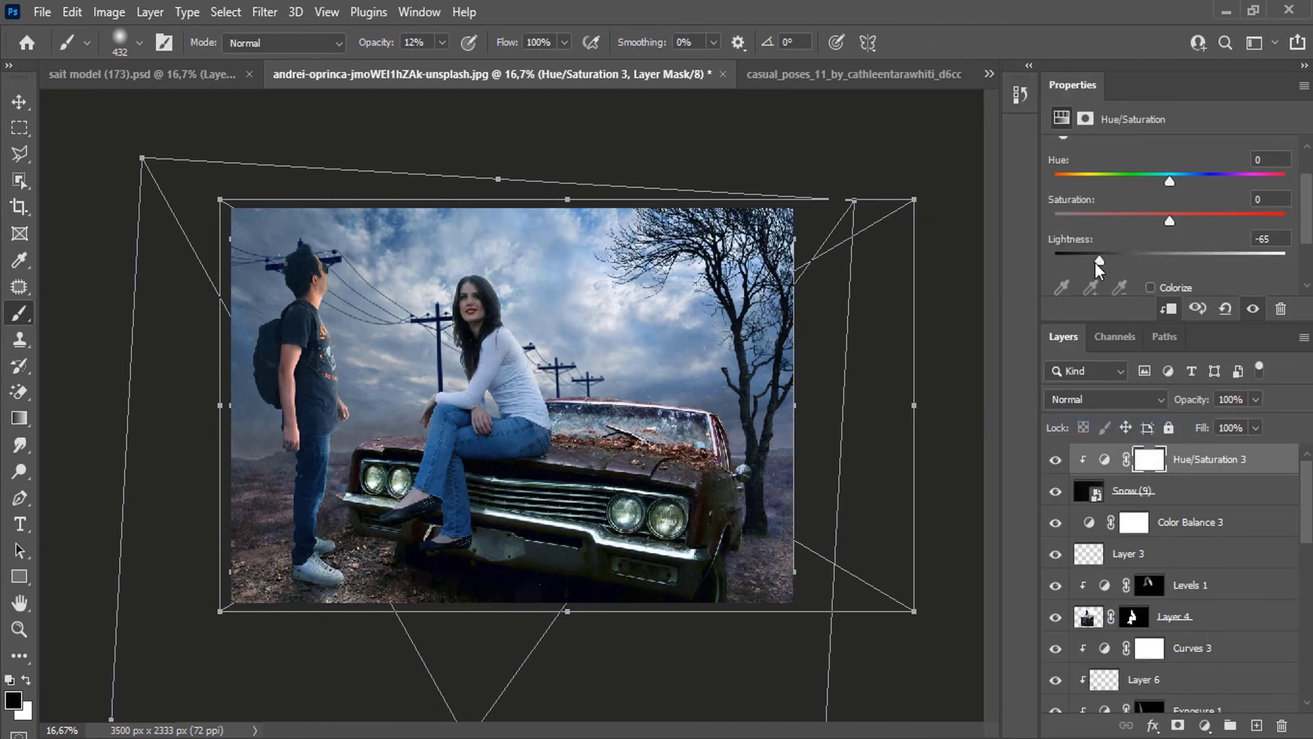
{"action": "right_click", "coordinate": [1204, 465]}
{"action": "left_click", "coordinate": [1093, 420]}
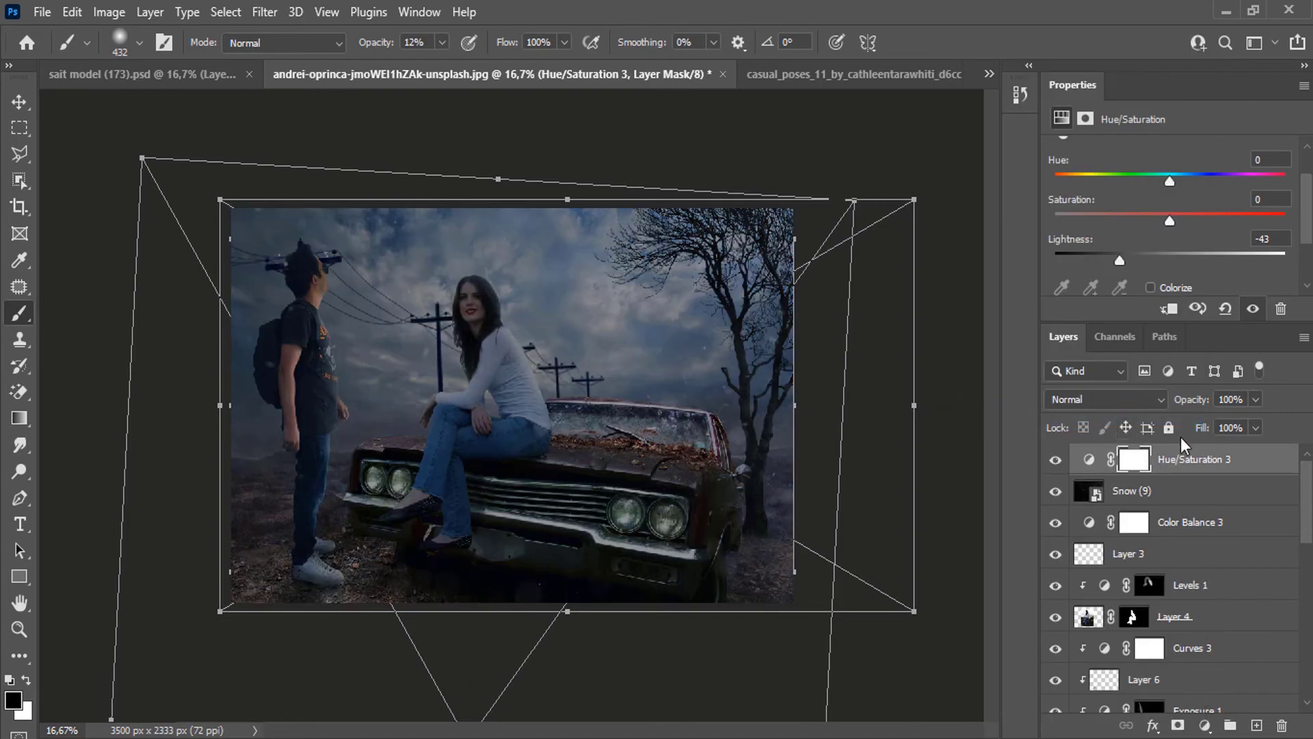
Paint black on the Hue/Saturation 3 mask over the sky and figures with an 1811 px brush, raising its opacity from 12% to 71%.
{"action": "right_click", "coordinate": [544, 292]}
{"action": "left_click_drag", "start_coordinate": [729, 341], "coordinate": [757, 341]}
{"action": "mouse_move", "coordinate": [656, 286]}
{"action": "left_mouse_down"}
{"action": "mouse_move", "coordinate": [573, 288]}
{"action": "mouse_move", "coordinate": [576, 334]}
{"action": "mouse_move", "coordinate": [356, 300]}
{"action": "mouse_move", "coordinate": [367, 427]}
{"action": "mouse_move", "coordinate": [610, 381]}
{"action": "mouse_move", "coordinate": [362, 266]}
{"action": "mouse_move", "coordinate": [205, 305]}
{"action": "mouse_move", "coordinate": [302, 410]}
{"action": "mouse_move", "coordinate": [325, 468]}
{"action": "mouse_move", "coordinate": [715, 458]}
{"action": "mouse_move", "coordinate": [732, 426]}
{"action": "mouse_move", "coordinate": [677, 386]}
{"action": "mouse_move", "coordinate": [279, 272]}
{"action": "mouse_move", "coordinate": [283, 369]}
{"action": "mouse_move", "coordinate": [567, 289]}
{"action": "mouse_move", "coordinate": [407, 352]}
{"action": "left_mouse_up"}
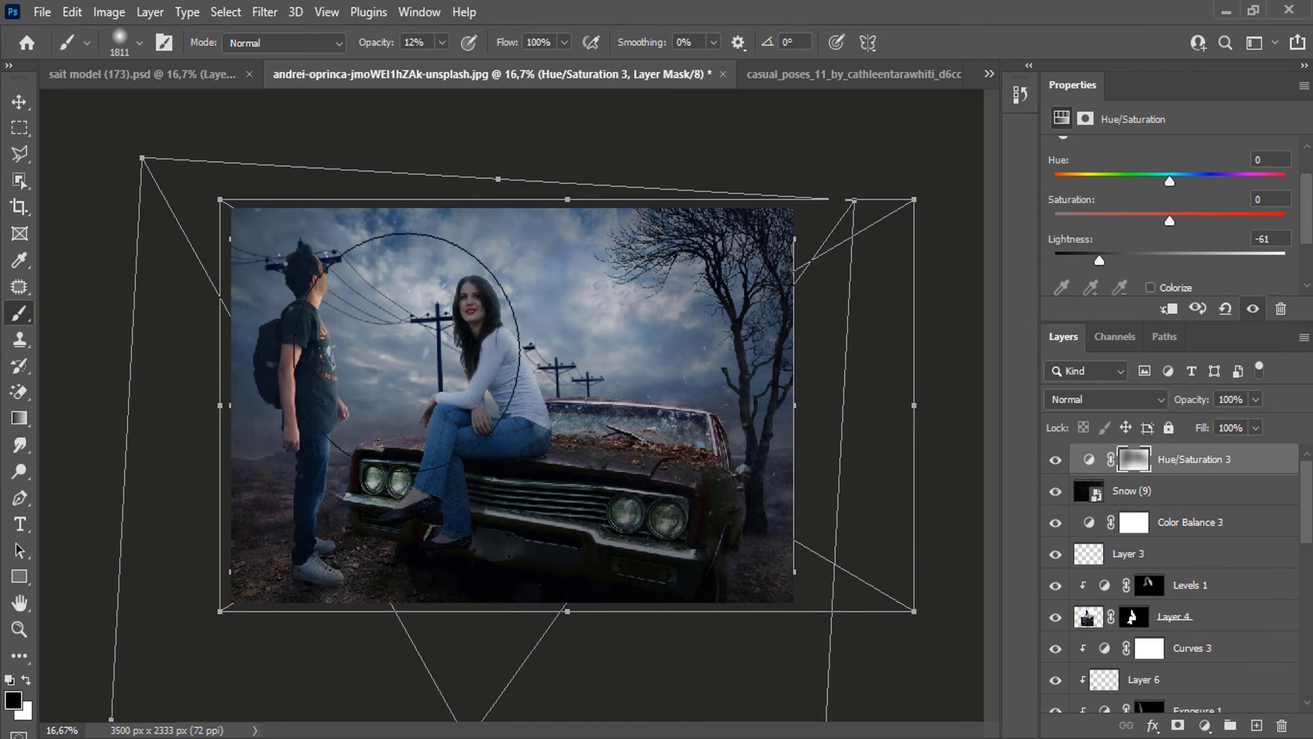
{"action": "left_click_drag", "start_coordinate": [691, 329], "coordinate": [725, 301]}
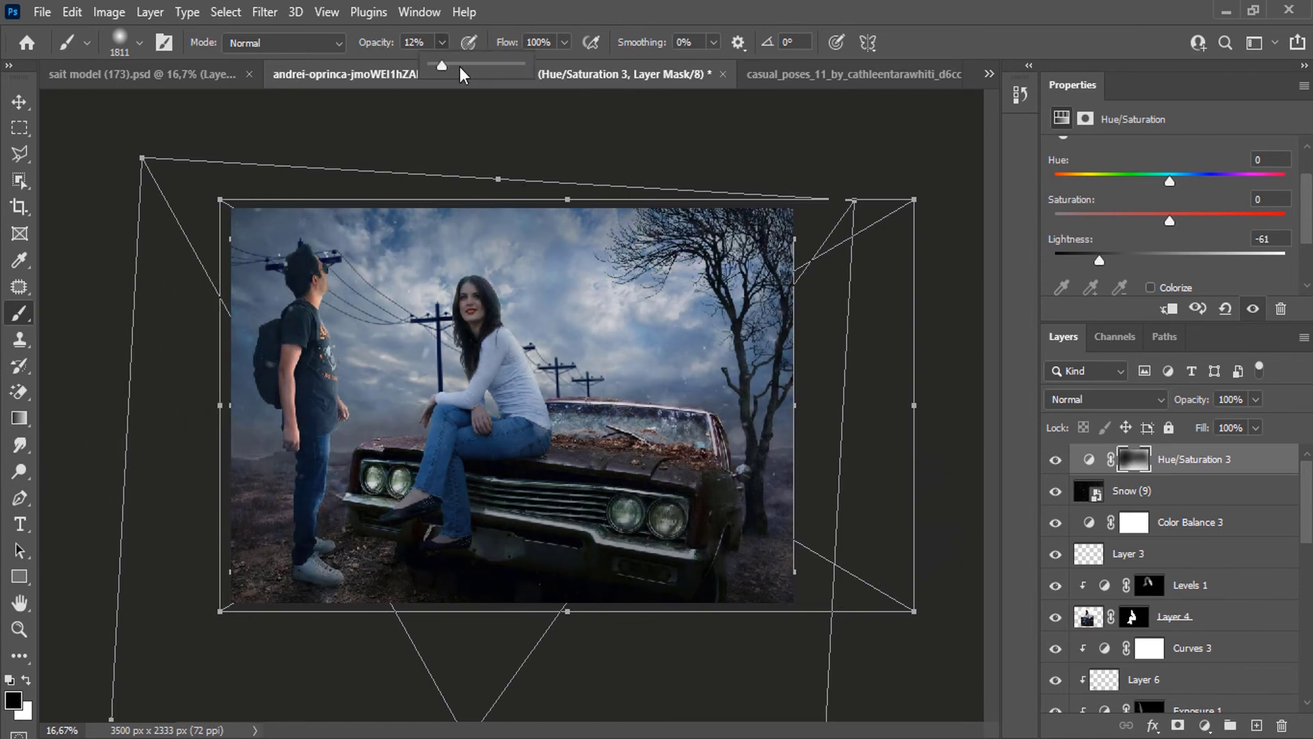
{"action": "left_click", "coordinate": [496, 71]}
{"action": "mouse_move", "coordinate": [599, 308]}
{"action": "left_mouse_down"}
{"action": "mouse_move", "coordinate": [732, 294]}
{"action": "mouse_move", "coordinate": [775, 277]}
{"action": "mouse_move", "coordinate": [523, 260]}
{"action": "mouse_move", "coordinate": [332, 273]}
{"action": "mouse_move", "coordinate": [416, 352]}
{"action": "mouse_move", "coordinate": [641, 420]}
{"action": "mouse_move", "coordinate": [425, 364]}
{"action": "left_mouse_up"}
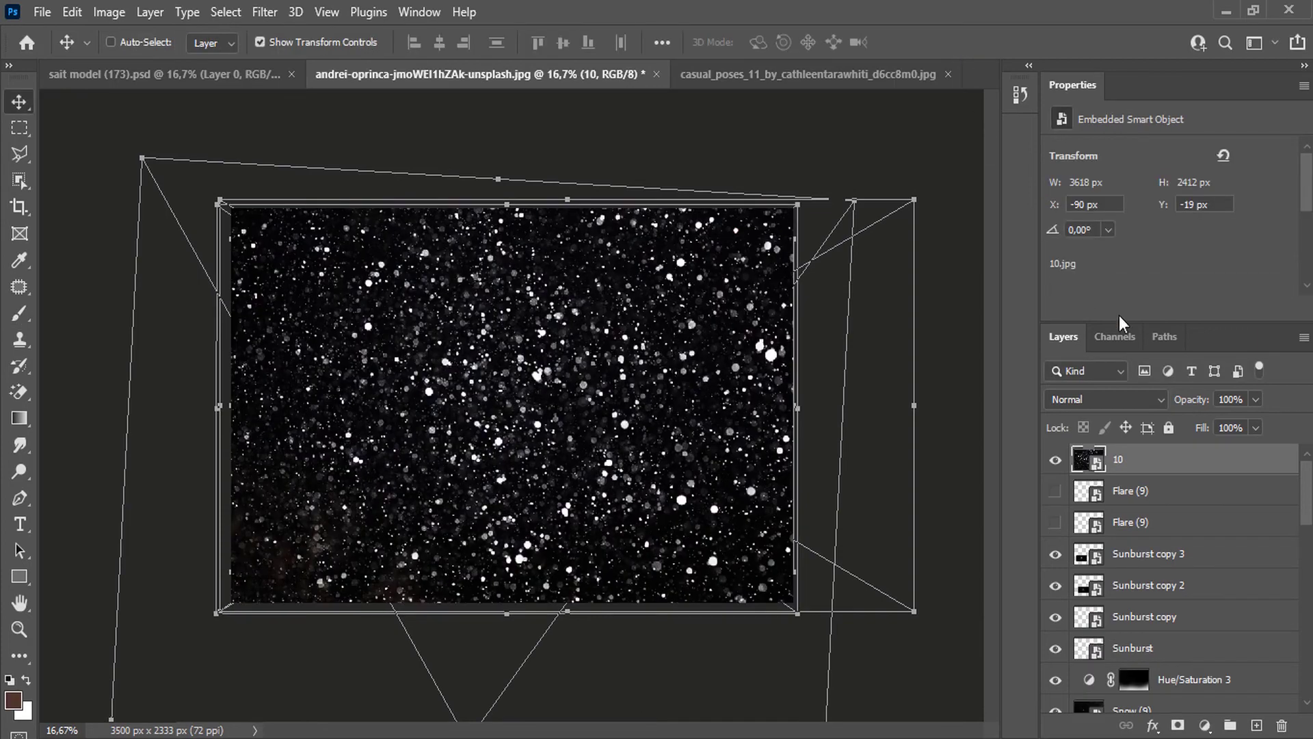
Set the snow layer 10 to Screen at 29% opacity and mask it out over the sky and figures with black.
{"action": "left_click", "coordinate": [1103, 401]}
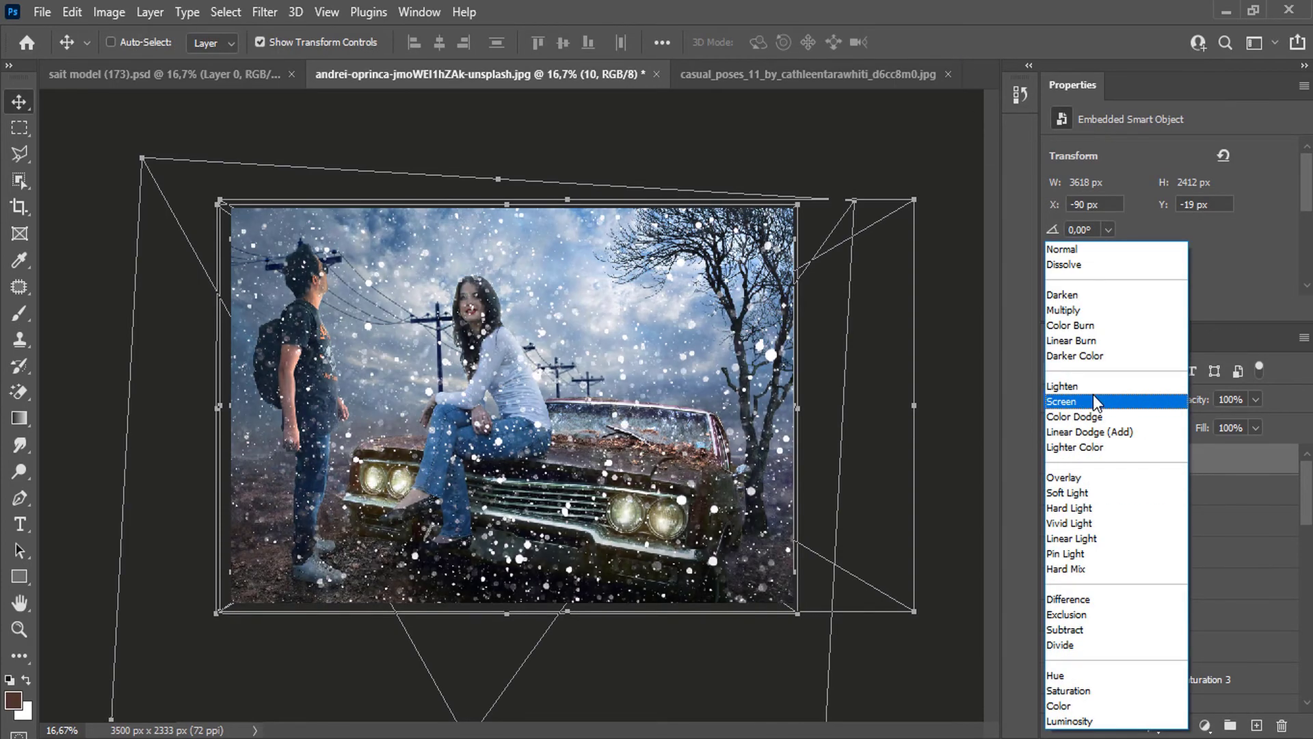
{"action": "left_click", "coordinate": [1093, 394]}
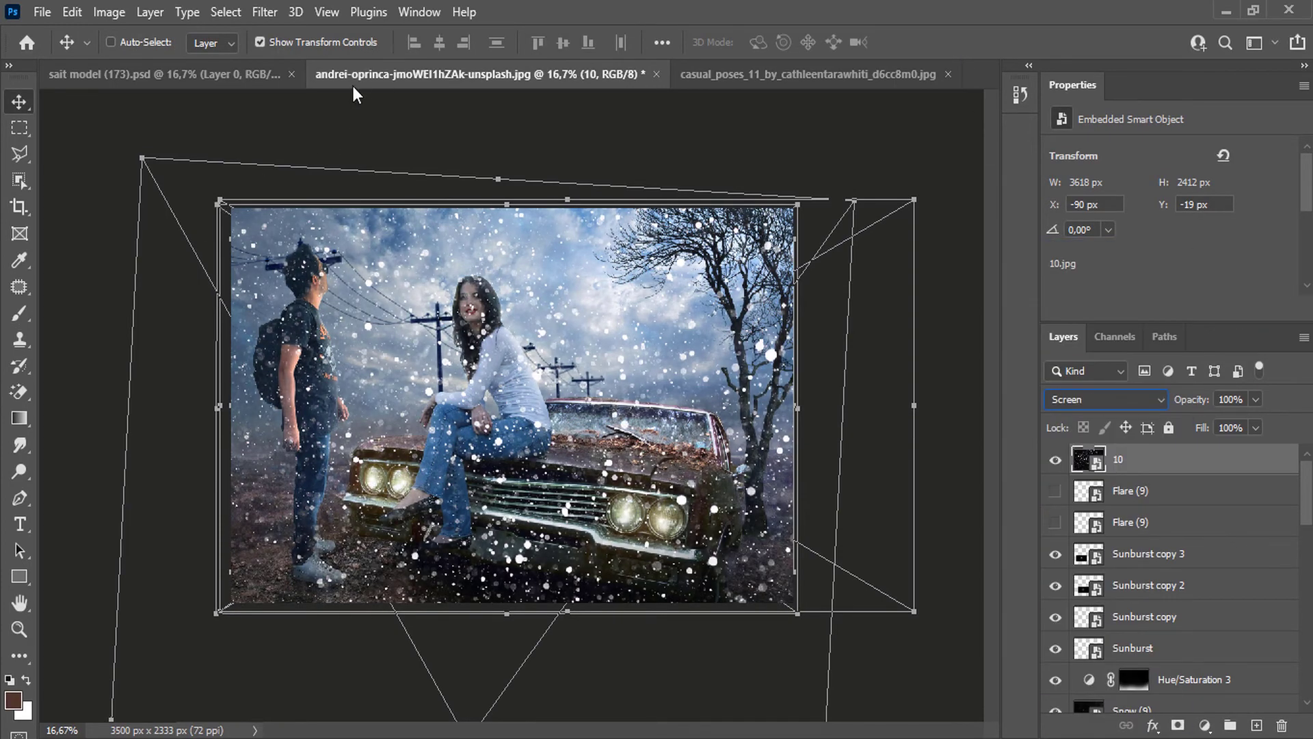
{"action": "key", "text": "b"}
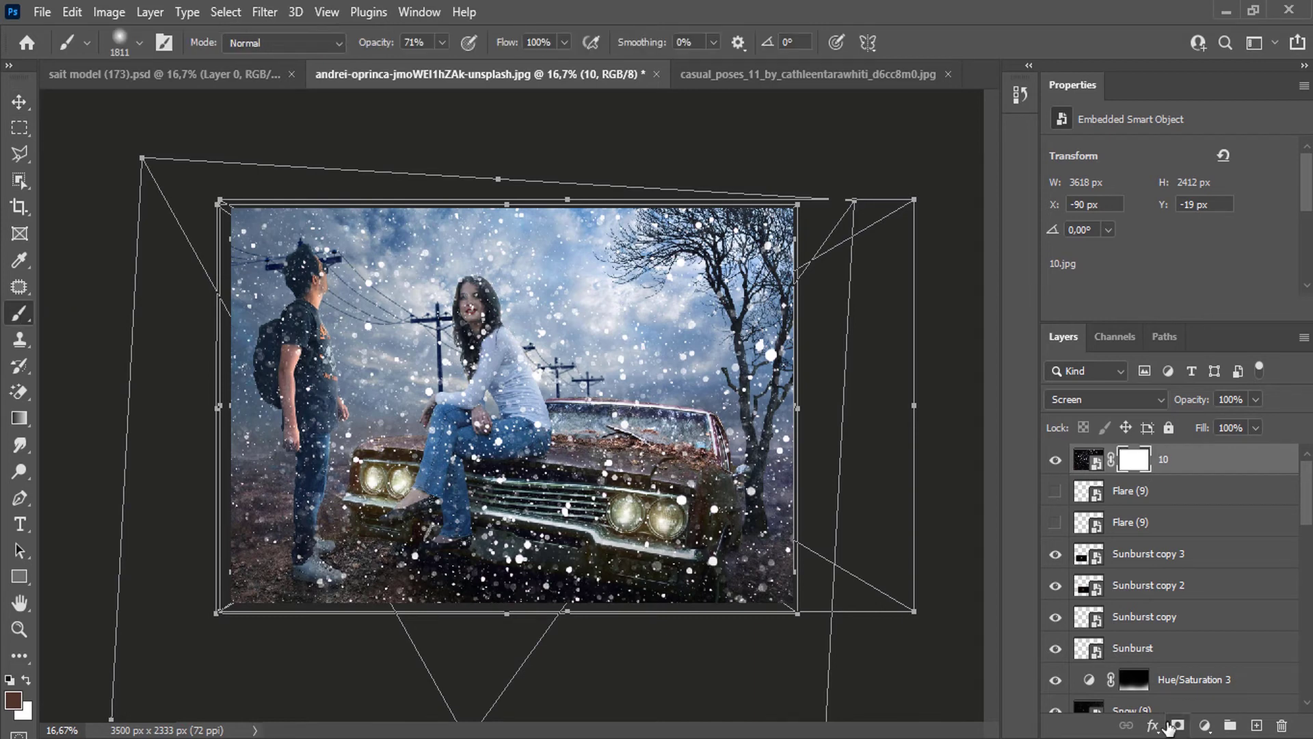
{"action": "left_click_drag", "start_coordinate": [1225, 421], "coordinate": [1194, 426]}
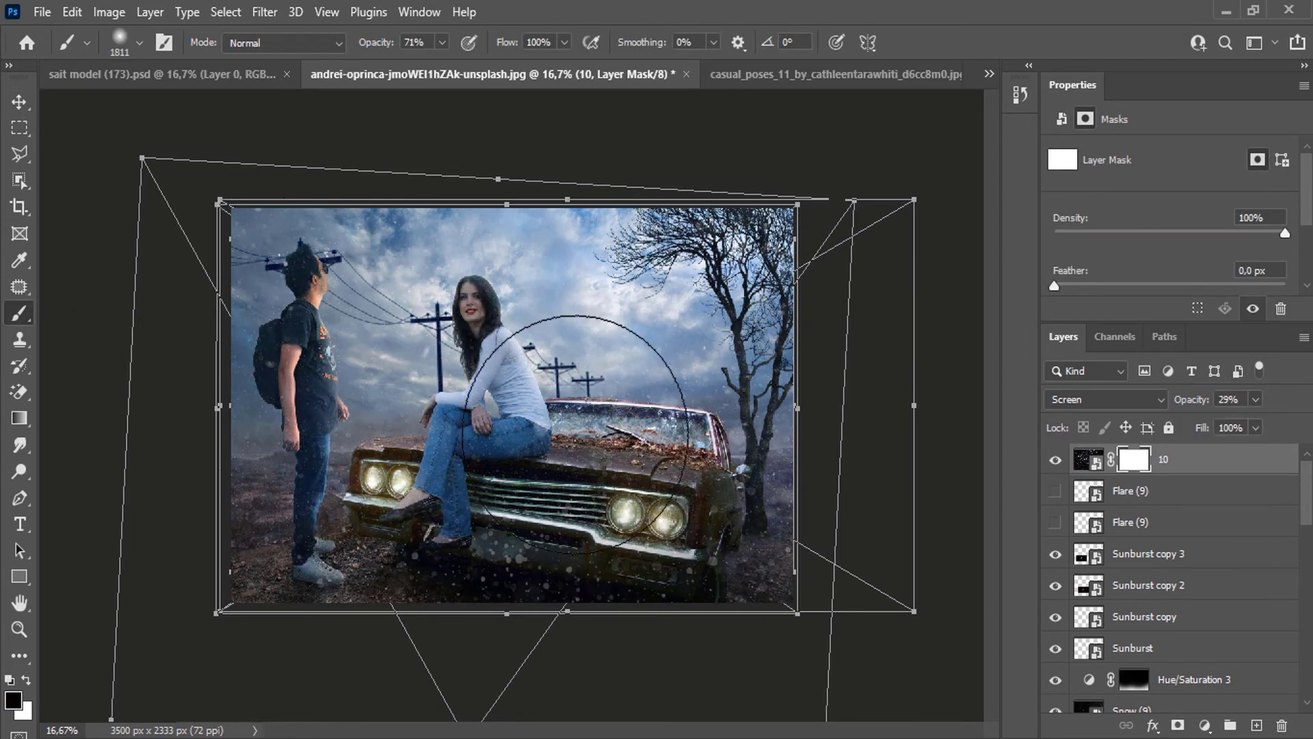
{"action": "mouse_move", "coordinate": [488, 335]}
{"action": "left_mouse_down"}
{"action": "mouse_move", "coordinate": [371, 253]}
{"action": "mouse_move", "coordinate": [602, 326]}
{"action": "mouse_move", "coordinate": [418, 277]}
{"action": "mouse_move", "coordinate": [741, 317]}
{"action": "mouse_move", "coordinate": [702, 342]}
{"action": "left_mouse_up"}
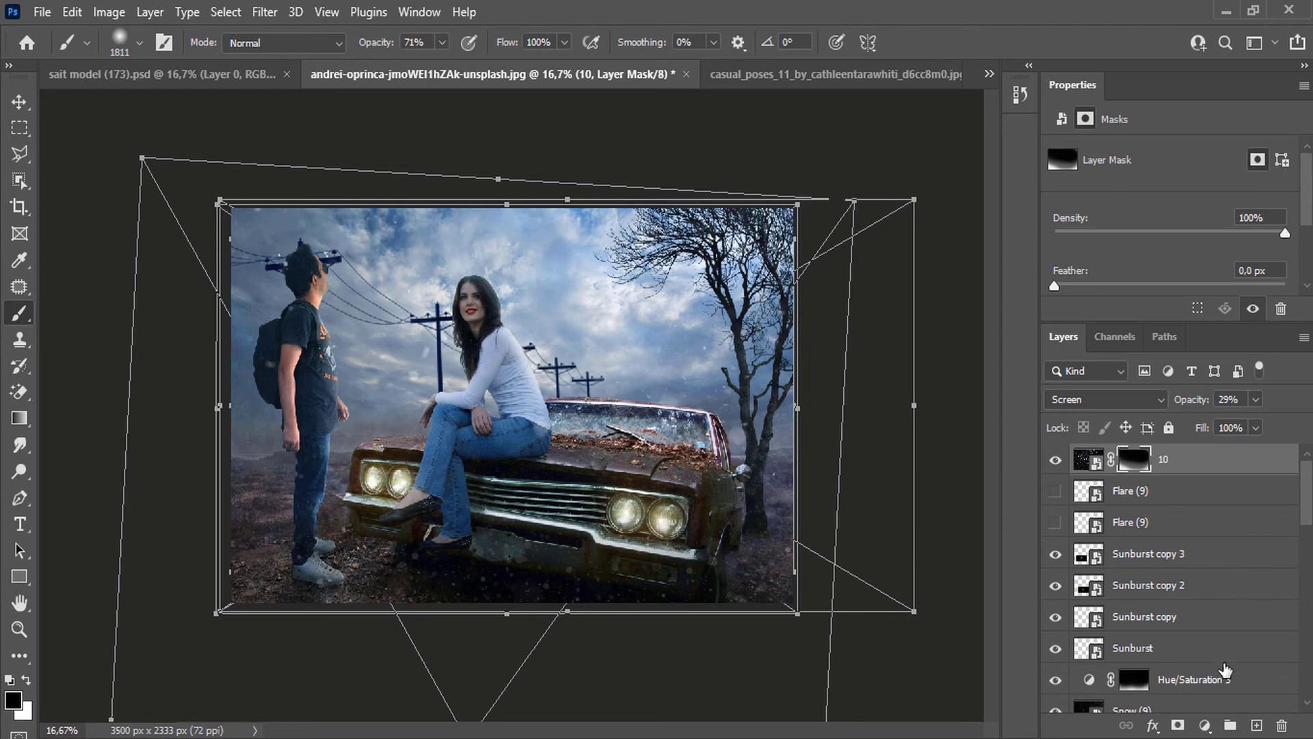
Add a Color Lookup adjustment above layer 10 and try the FallColors.look, EdgyAmber.3DL and LateSunset.3DL tables.
{"action": "left_click", "coordinate": [1206, 725]}
{"action": "left_click", "coordinate": [1218, 619]}
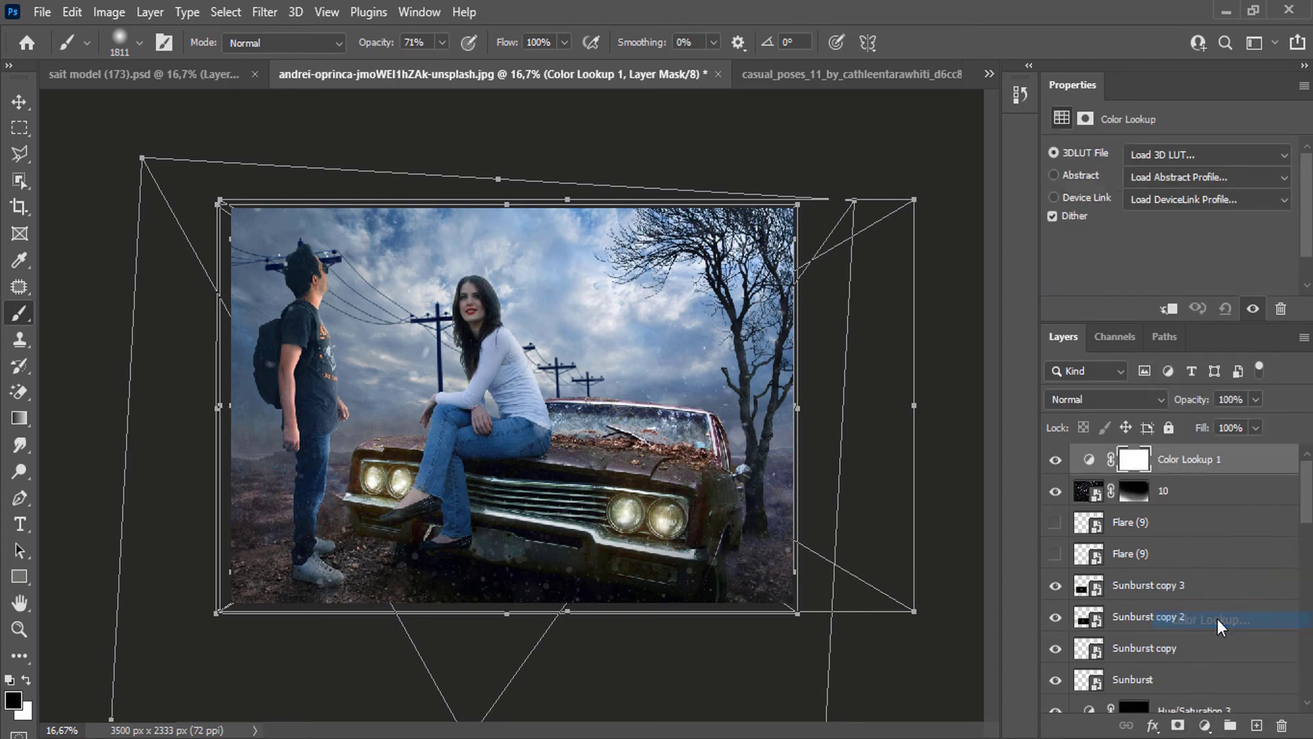
{"action": "left_click", "coordinate": [1205, 154]}
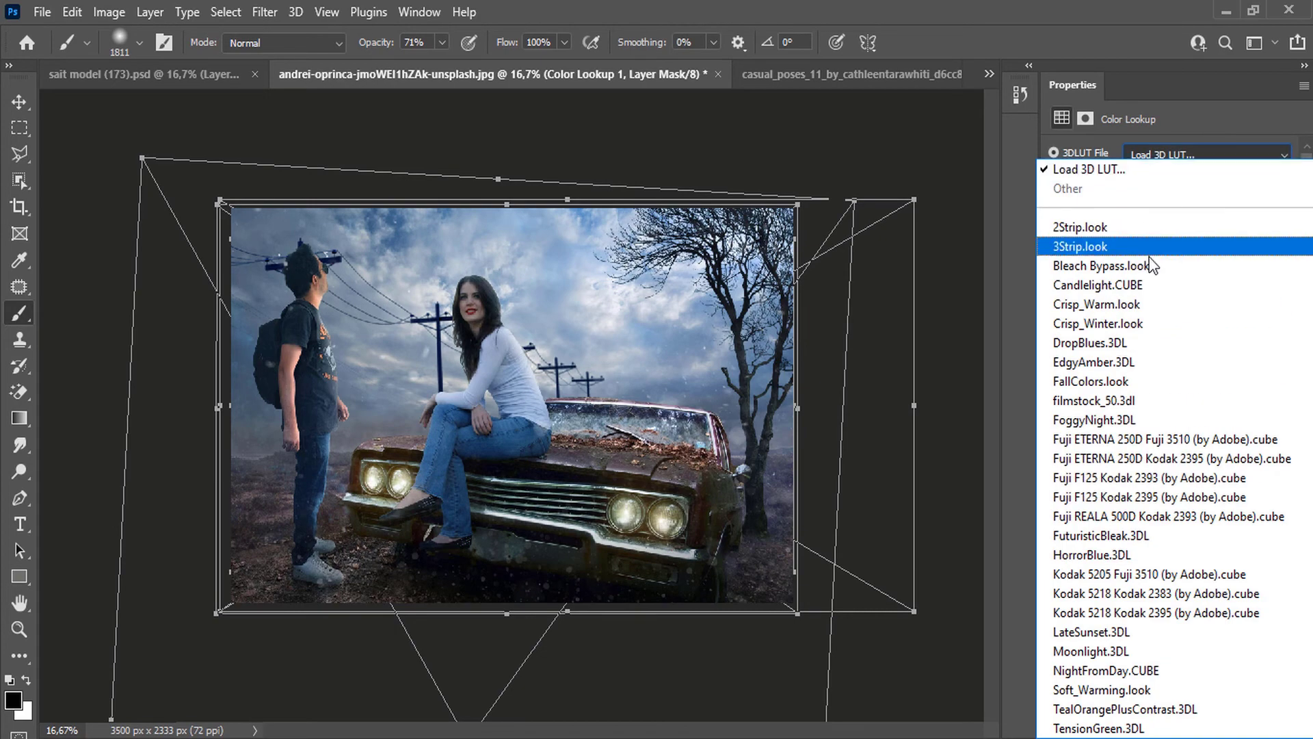
{"action": "left_click", "coordinate": [1112, 379]}
{"action": "left_click", "coordinate": [1191, 155]}
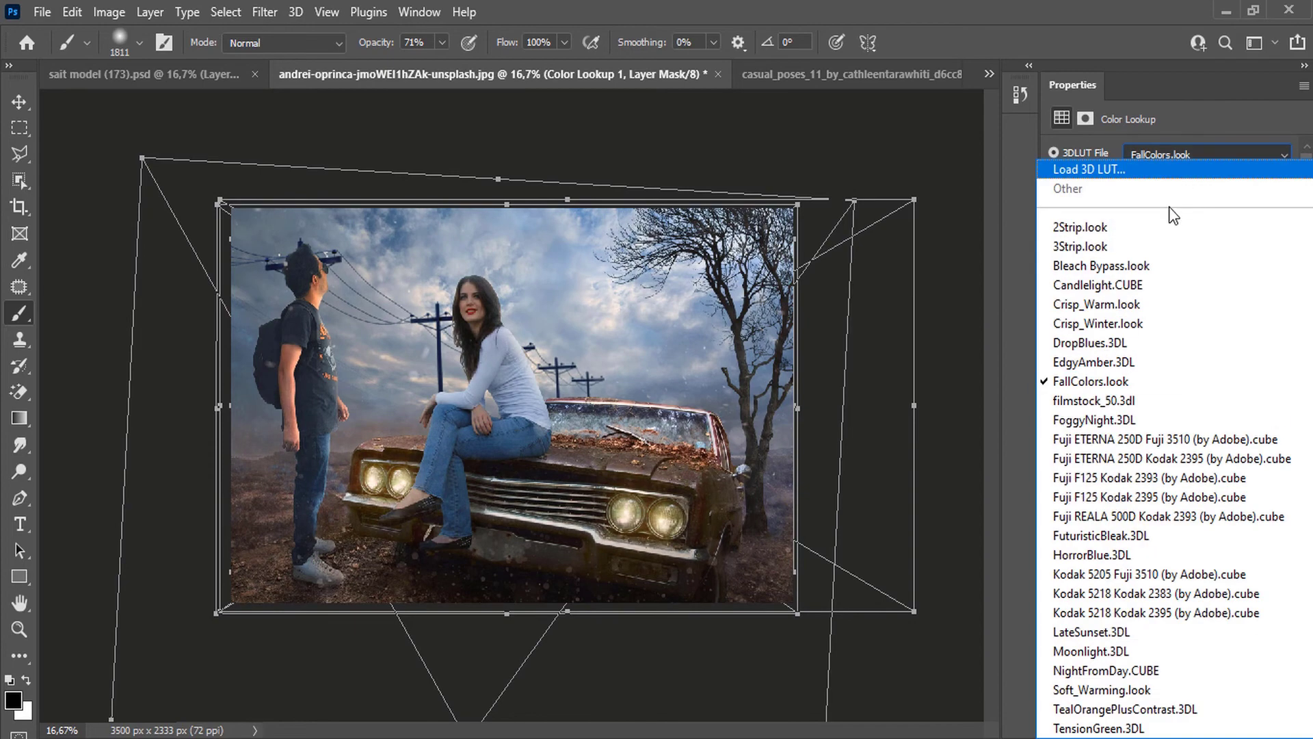
{"action": "left_click", "coordinate": [1118, 425]}
{"action": "left_click", "coordinate": [1204, 155]}
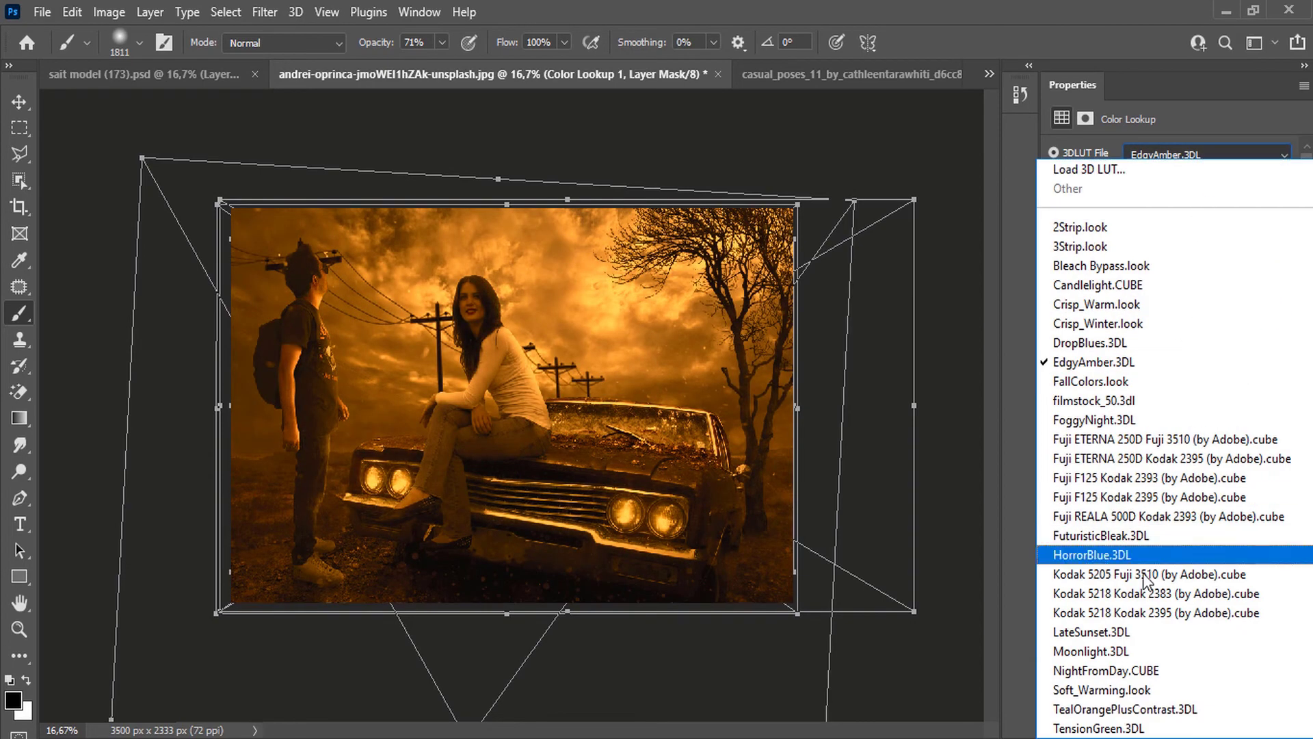
{"action": "left_click", "coordinate": [1135, 640]}
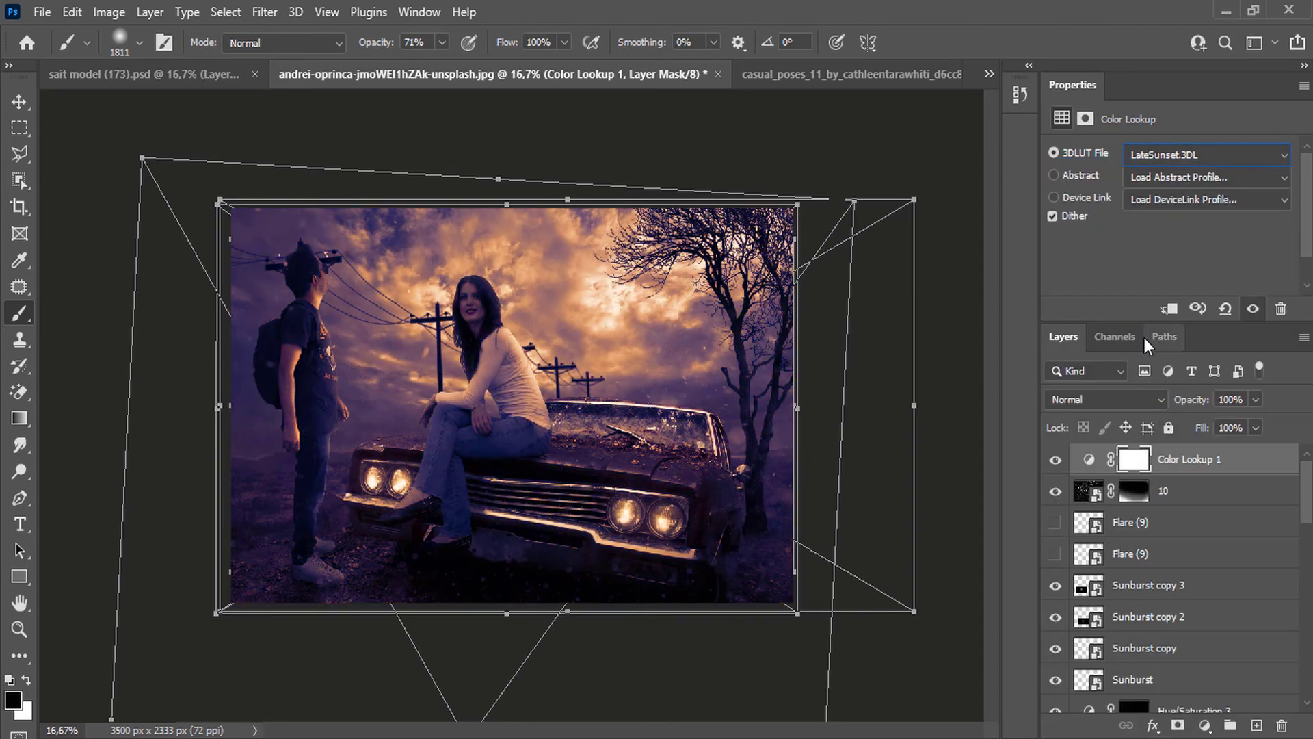
Try the Soft_Warming.look, filmstock_50.3dl, HorrorBlue.3DL and FallColors.look tables on Color Lookup 1.
{"action": "left_click", "coordinate": [1130, 400]}
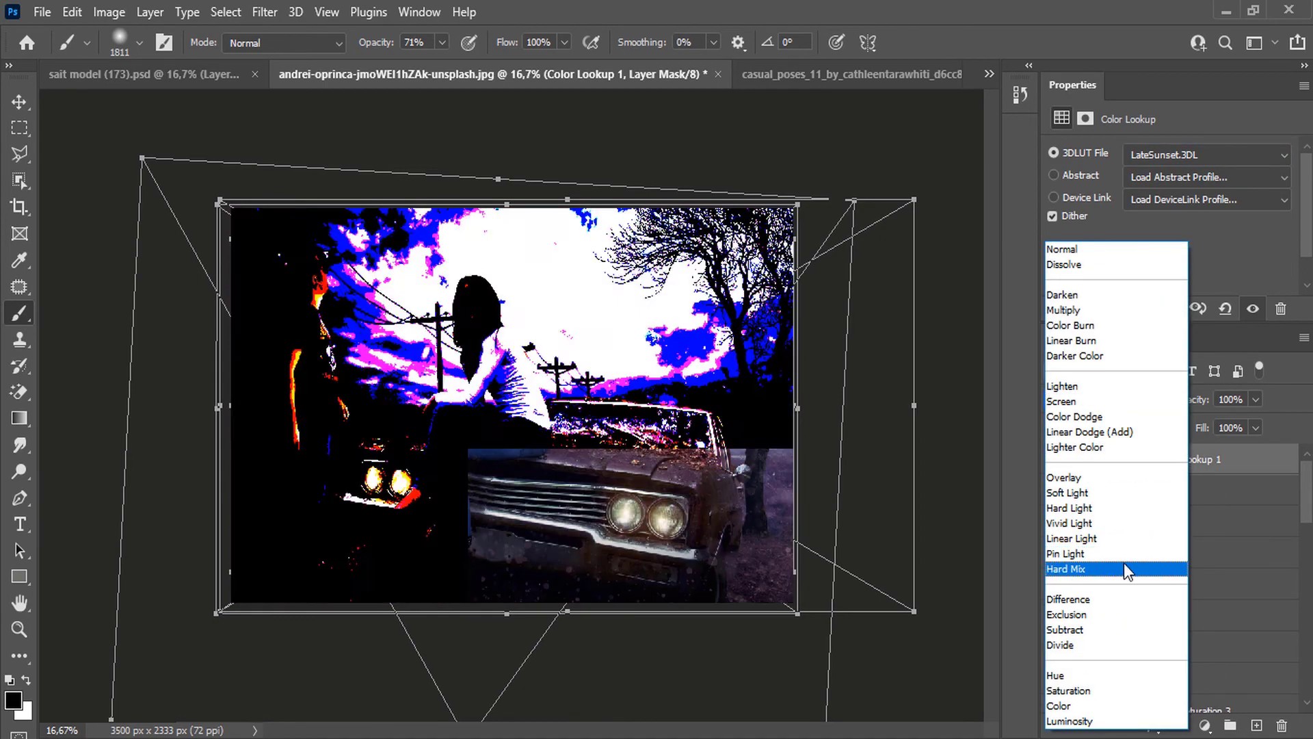
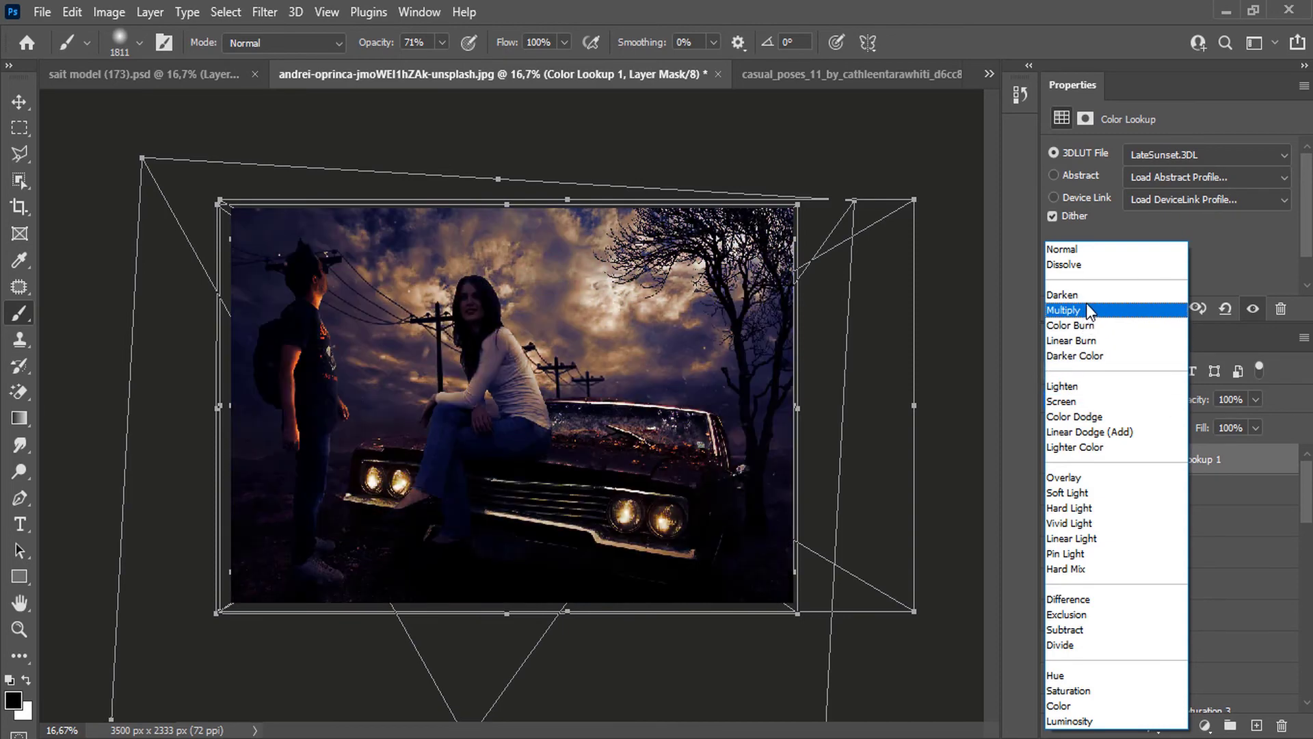
{"action": "left_click", "coordinate": [1181, 154]}
{"action": "left_click", "coordinate": [1180, 154]}
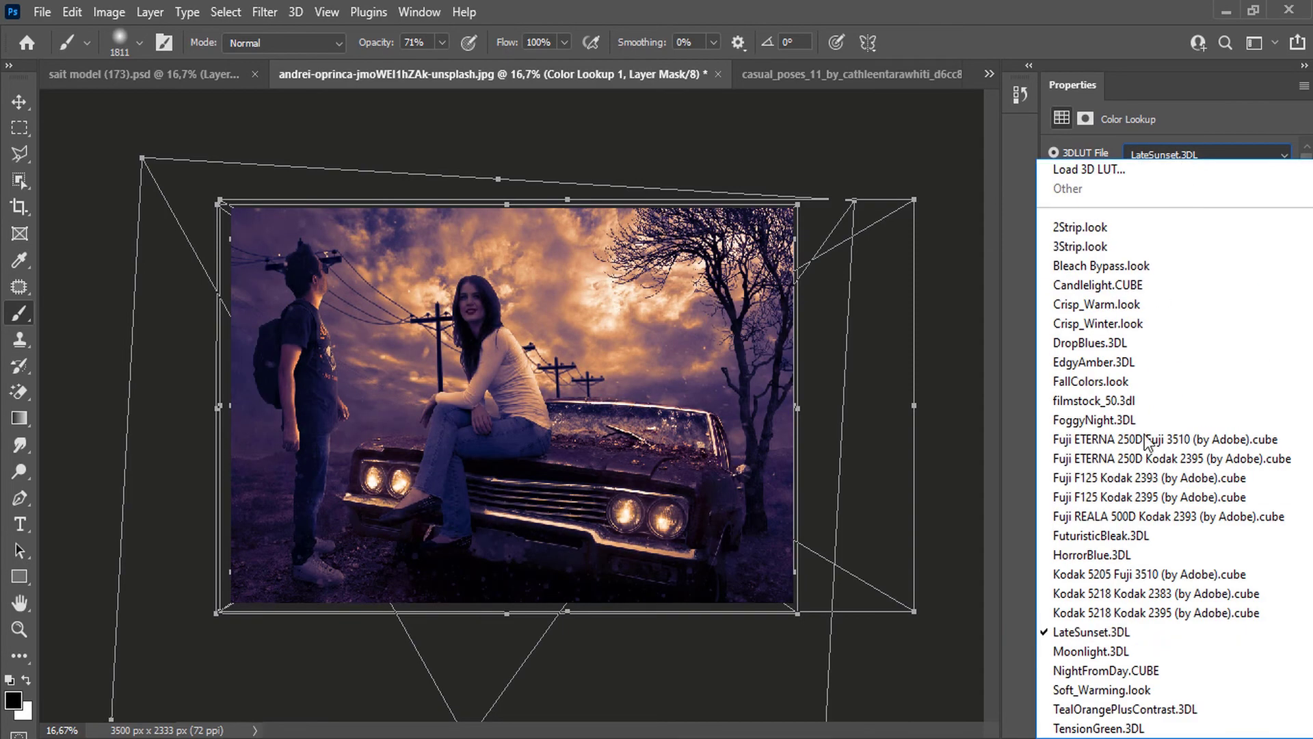
{"action": "left_click", "coordinate": [1122, 613]}
{"action": "left_click", "coordinate": [1197, 155]}
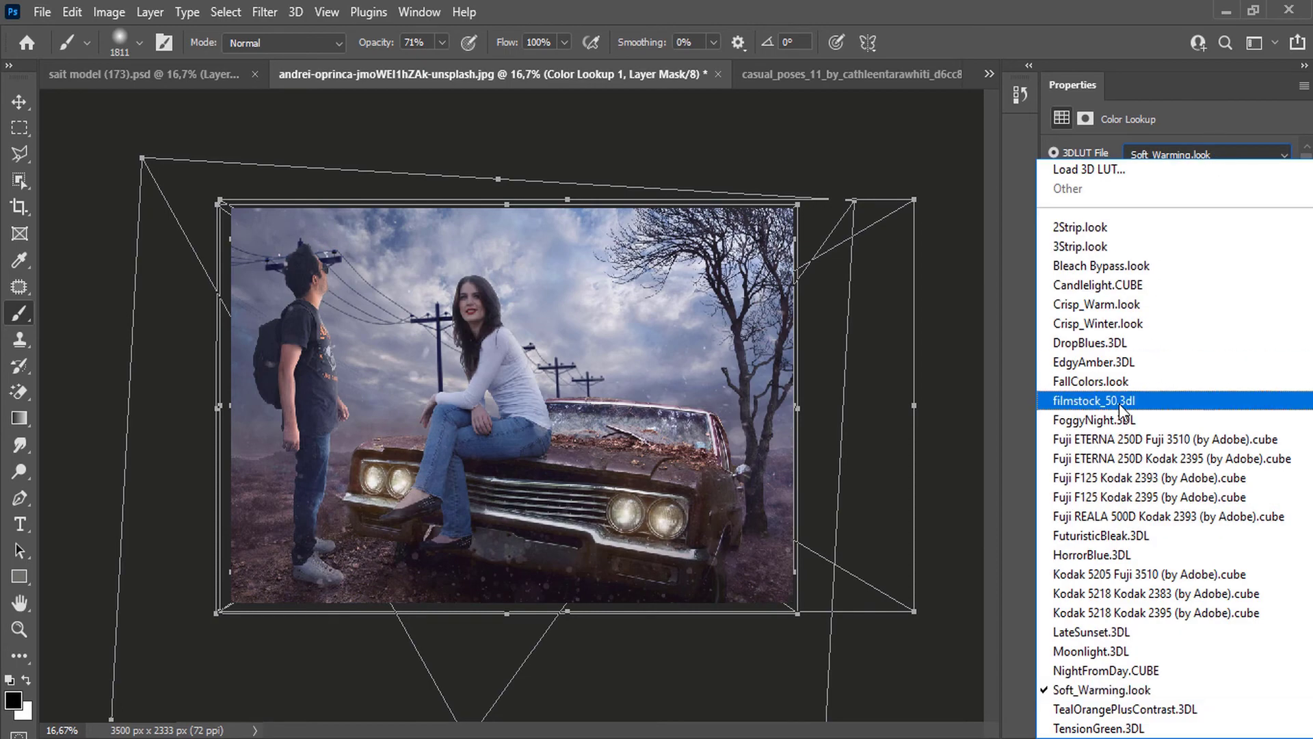
{"action": "left_click", "coordinate": [1149, 402]}
{"action": "left_click", "coordinate": [1223, 156]}
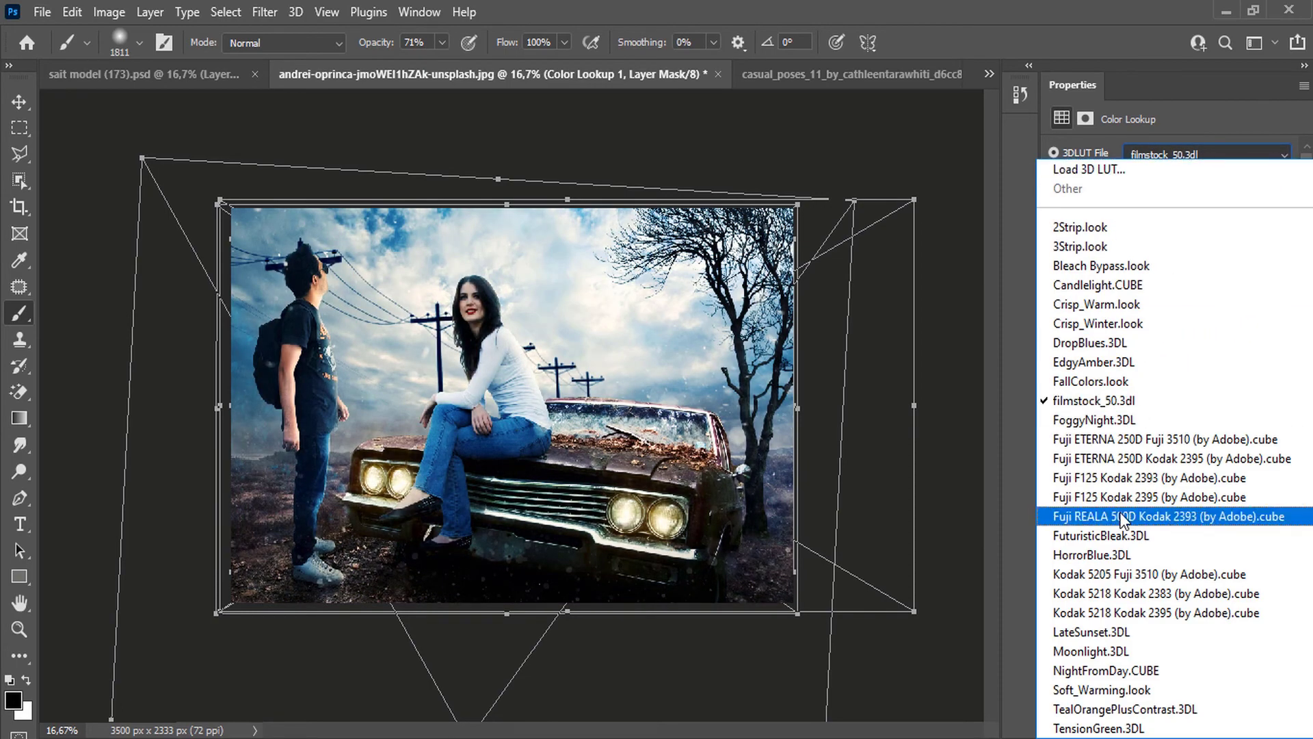
{"action": "left_click", "coordinate": [1117, 552]}
{"action": "left_click", "coordinate": [1171, 157]}
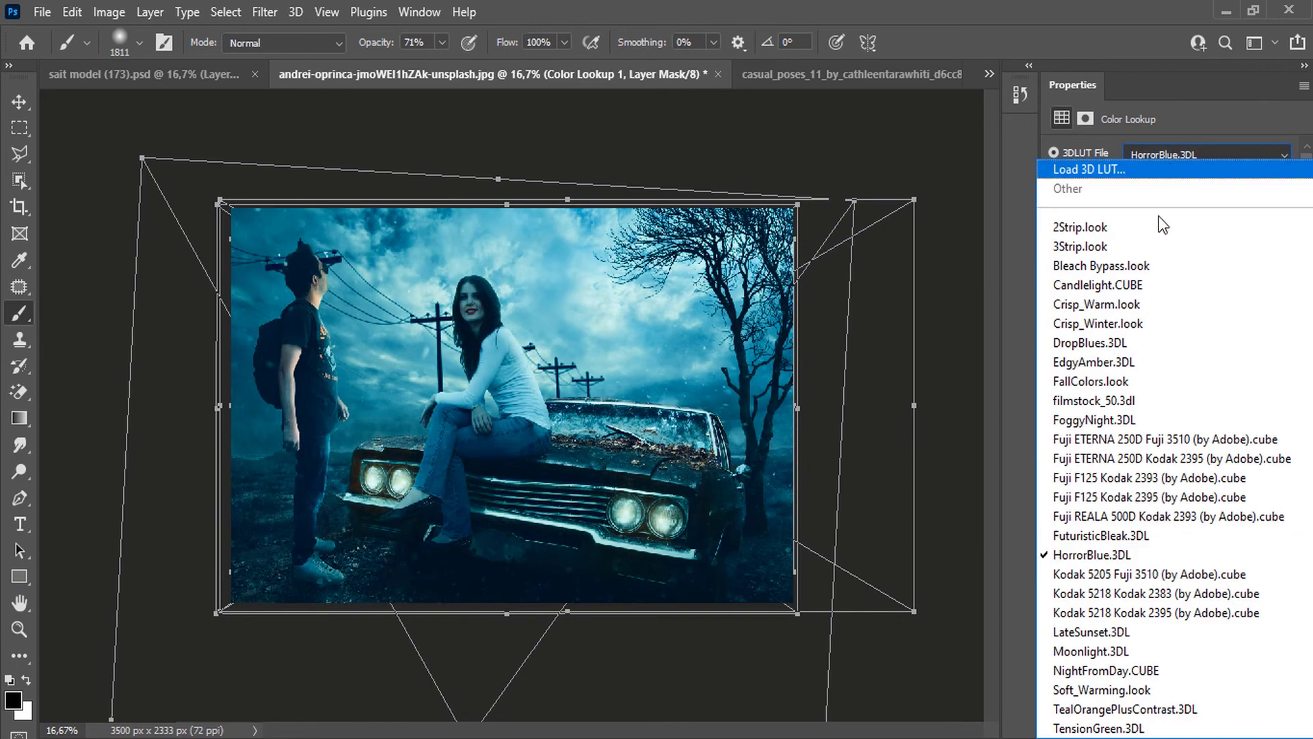
{"action": "left_click", "coordinate": [1117, 384]}
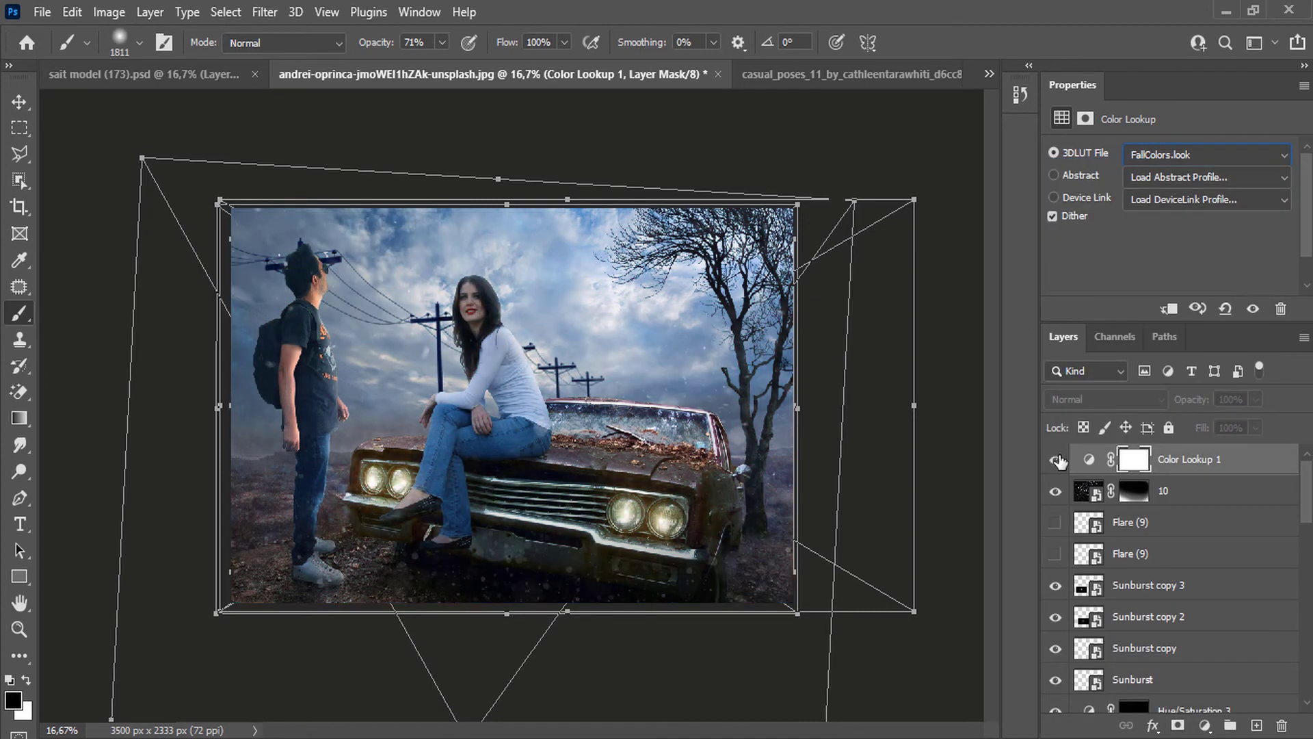
Set Color Lookup 1 to the FoggyNight.3DL table and its blend mode to Soft Light.
{"action": "left_click", "coordinate": [1189, 153]}
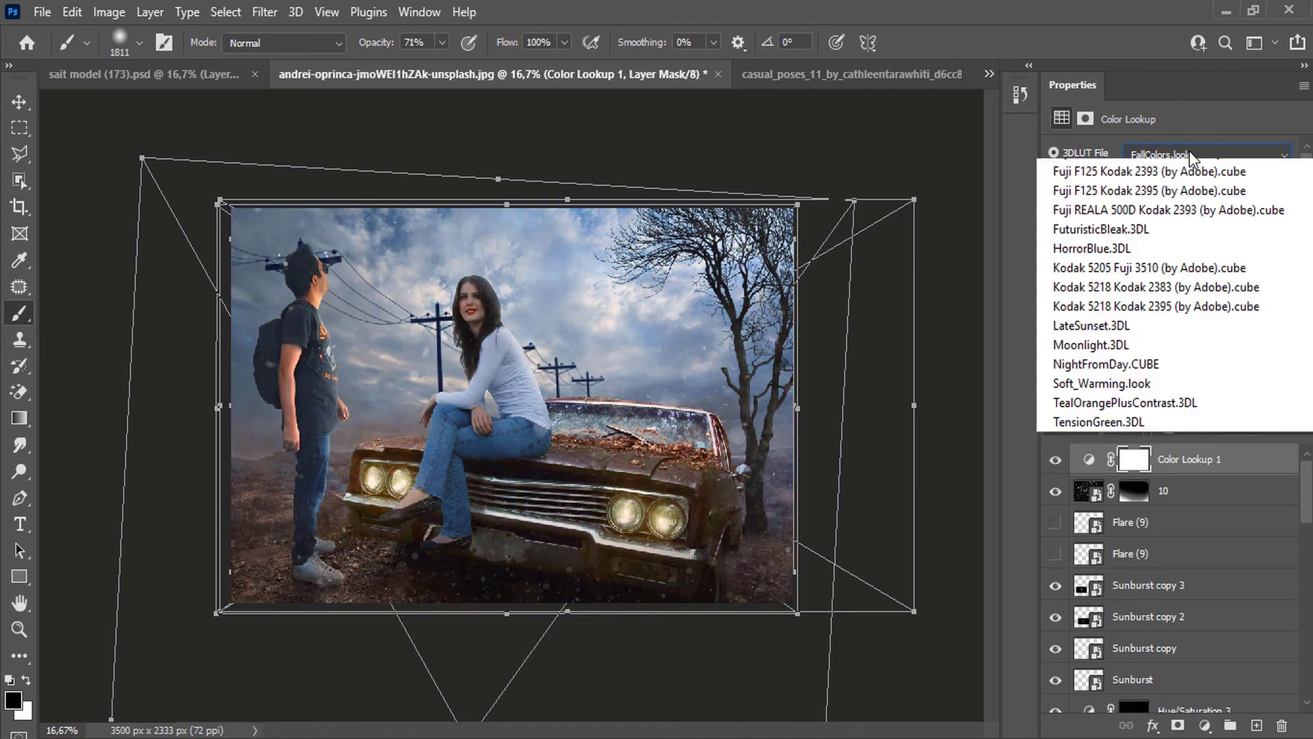
{"action": "left_click", "coordinate": [1124, 421]}
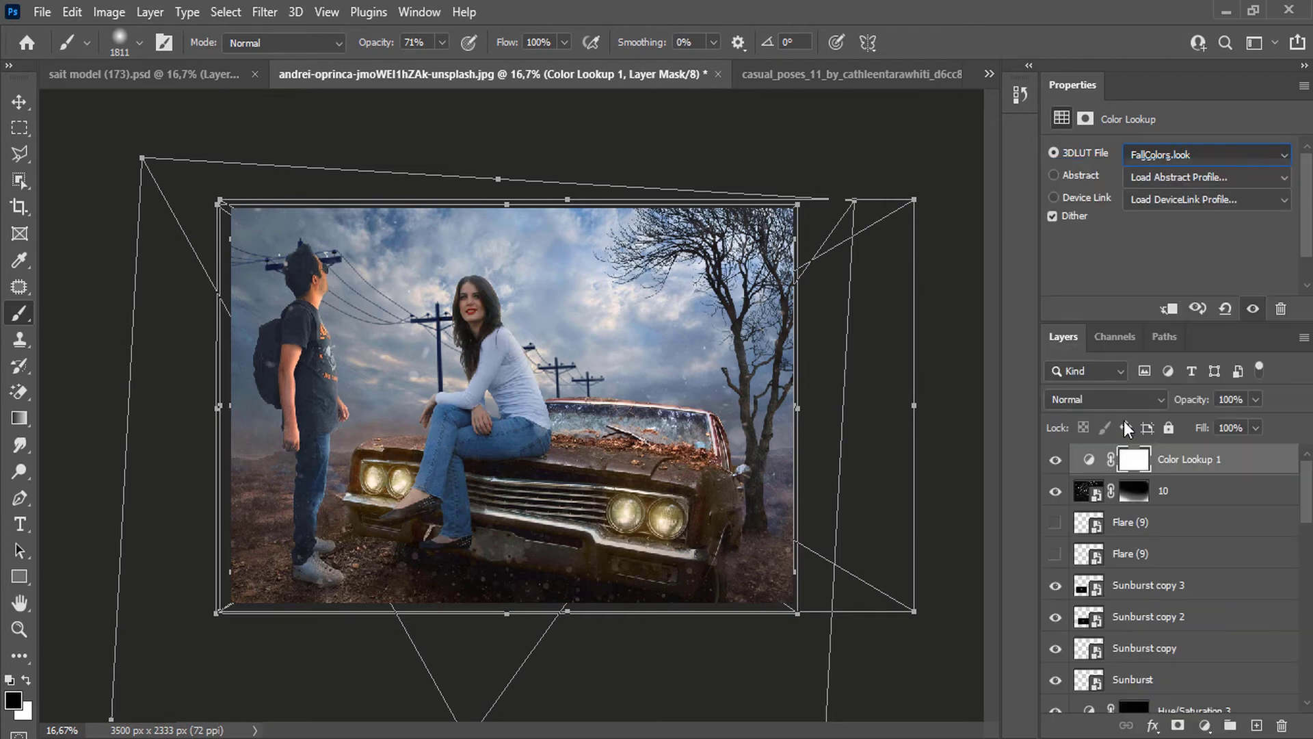
{"action": "left_click", "coordinate": [1110, 399]}
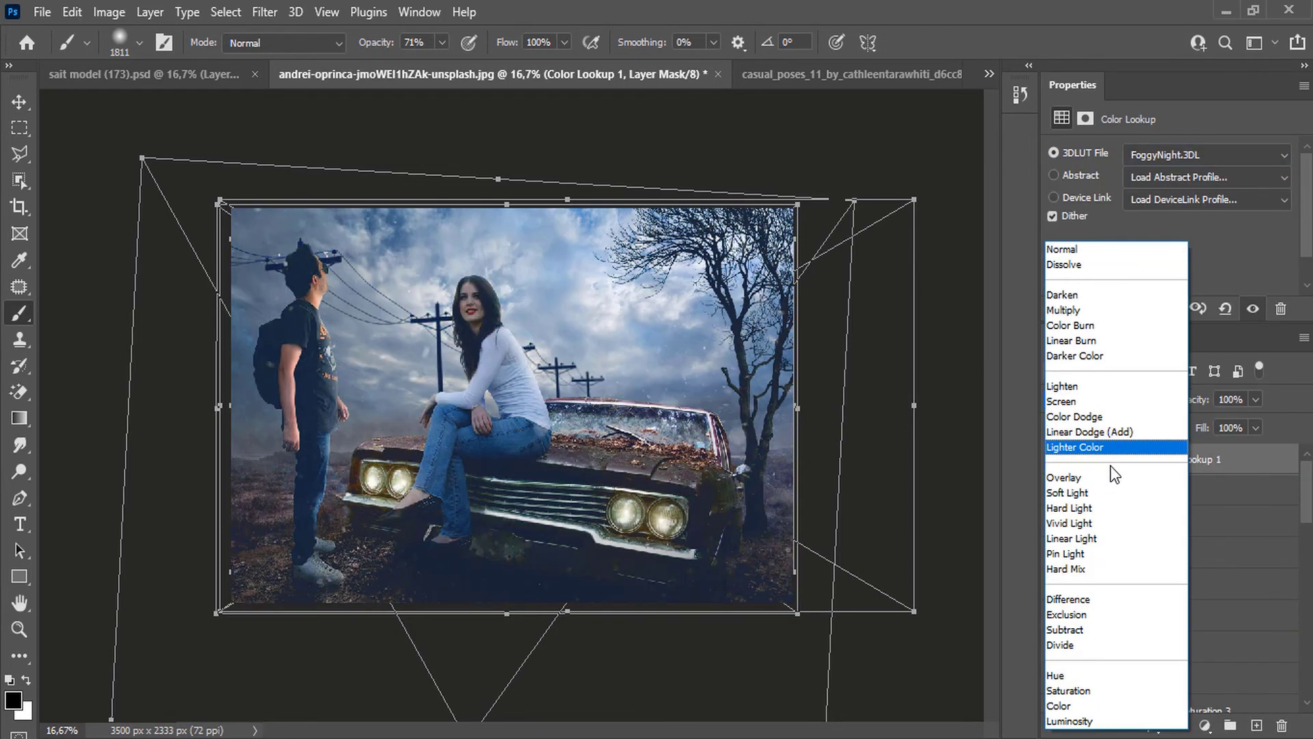
{"action": "left_click", "coordinate": [1116, 506]}
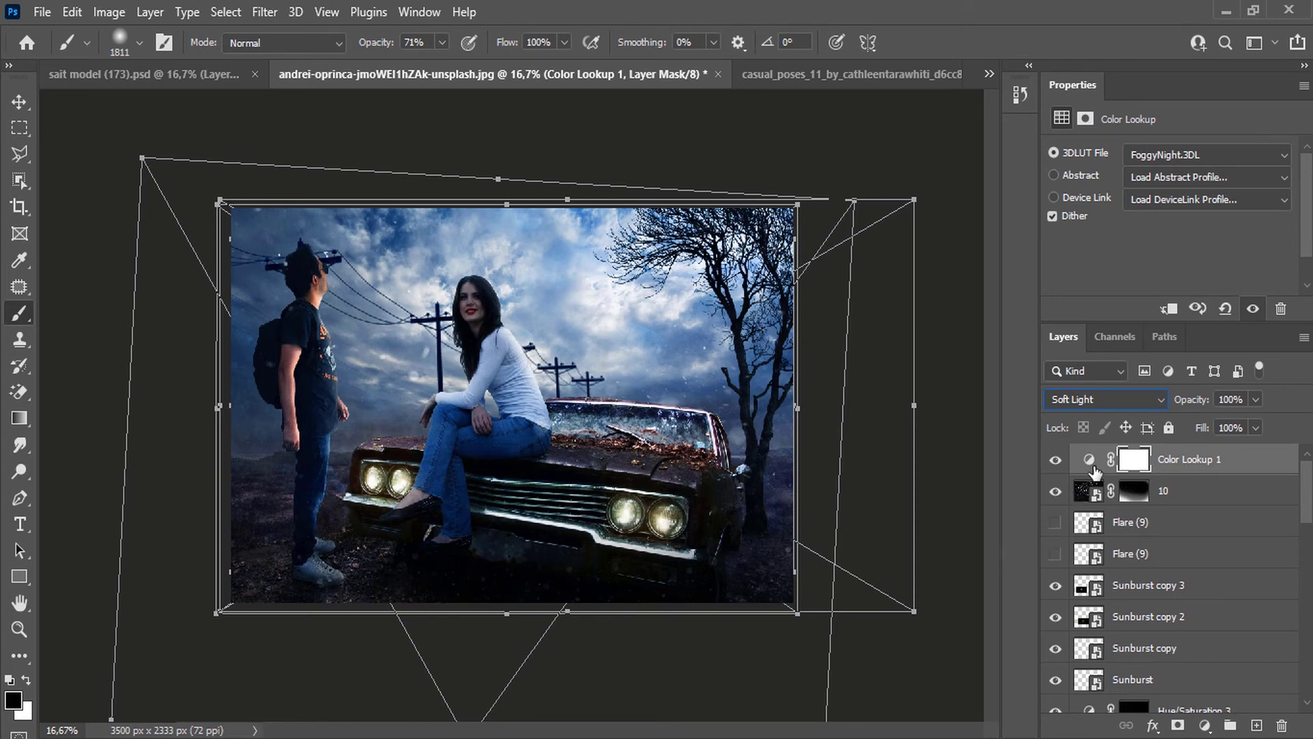
Review the layer stack, toggling Hue/Saturation 3 and a nearby layer off and on to compare their effect.
{"action": "scroll", "coordinate": [1101, 643], "scroll_direction": "down", "scroll_amount": 1}
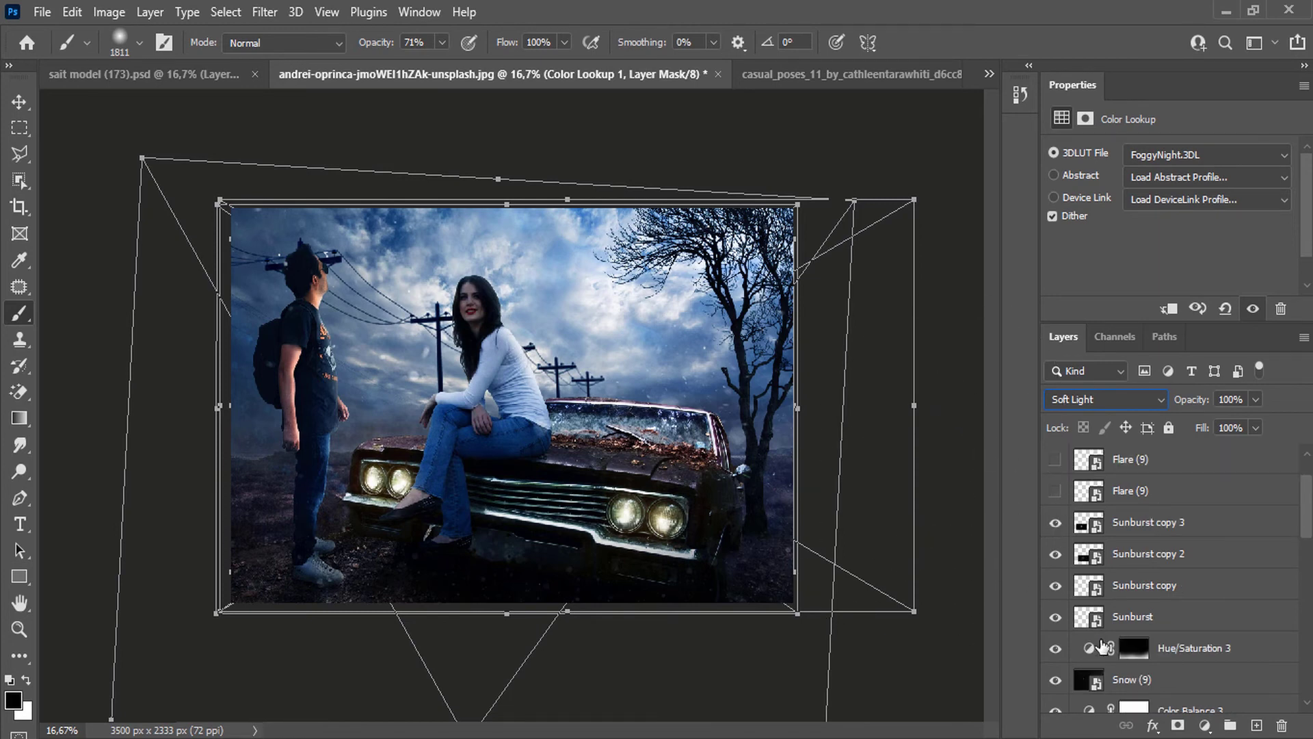
{"action": "left_click", "coordinate": [1055, 648]}
{"action": "left_click", "coordinate": [1056, 648]}
{"action": "scroll", "coordinate": [1059, 629], "scroll_direction": "down", "scroll_amount": 1}
{"action": "left_click", "coordinate": [1055, 650]}
{"action": "left_click", "coordinate": [1056, 650]}
{"action": "scroll", "coordinate": [1060, 615], "scroll_direction": "down", "scroll_amount": 3}
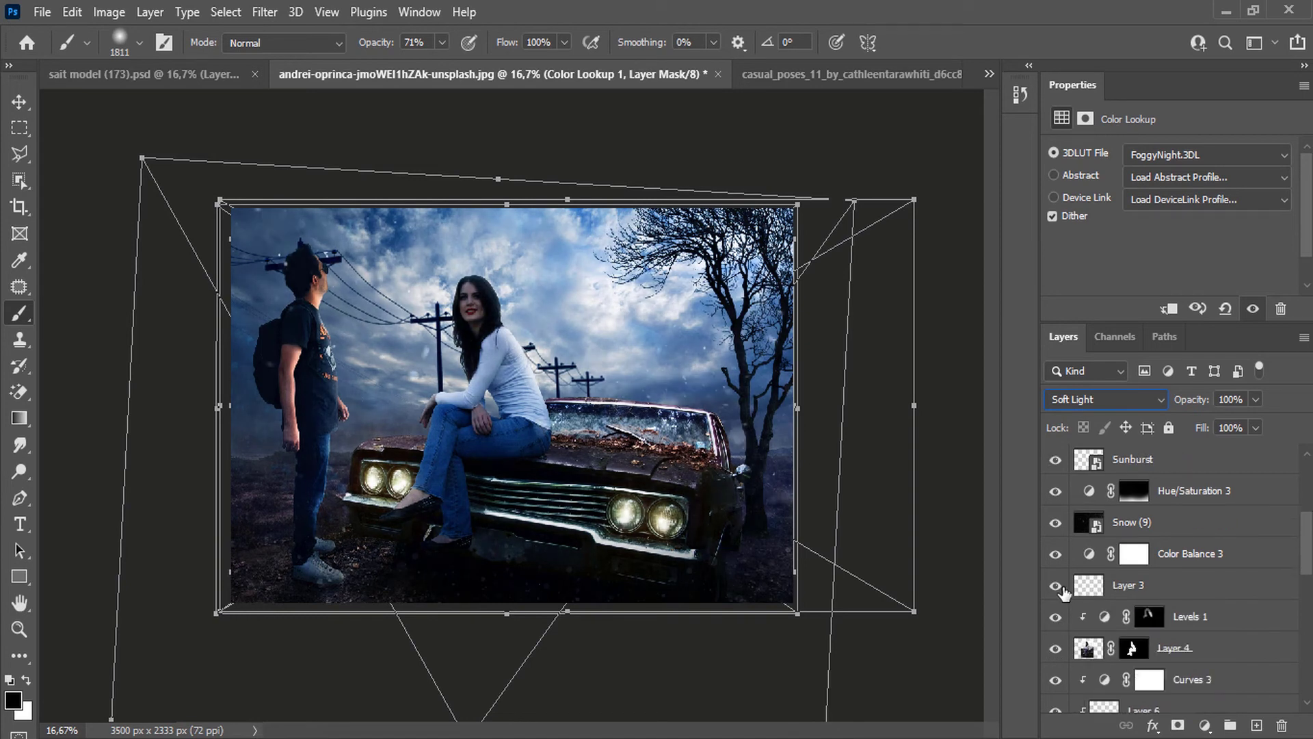
{"action": "scroll", "coordinate": [1053, 563], "scroll_direction": "up", "scroll_amount": 3}
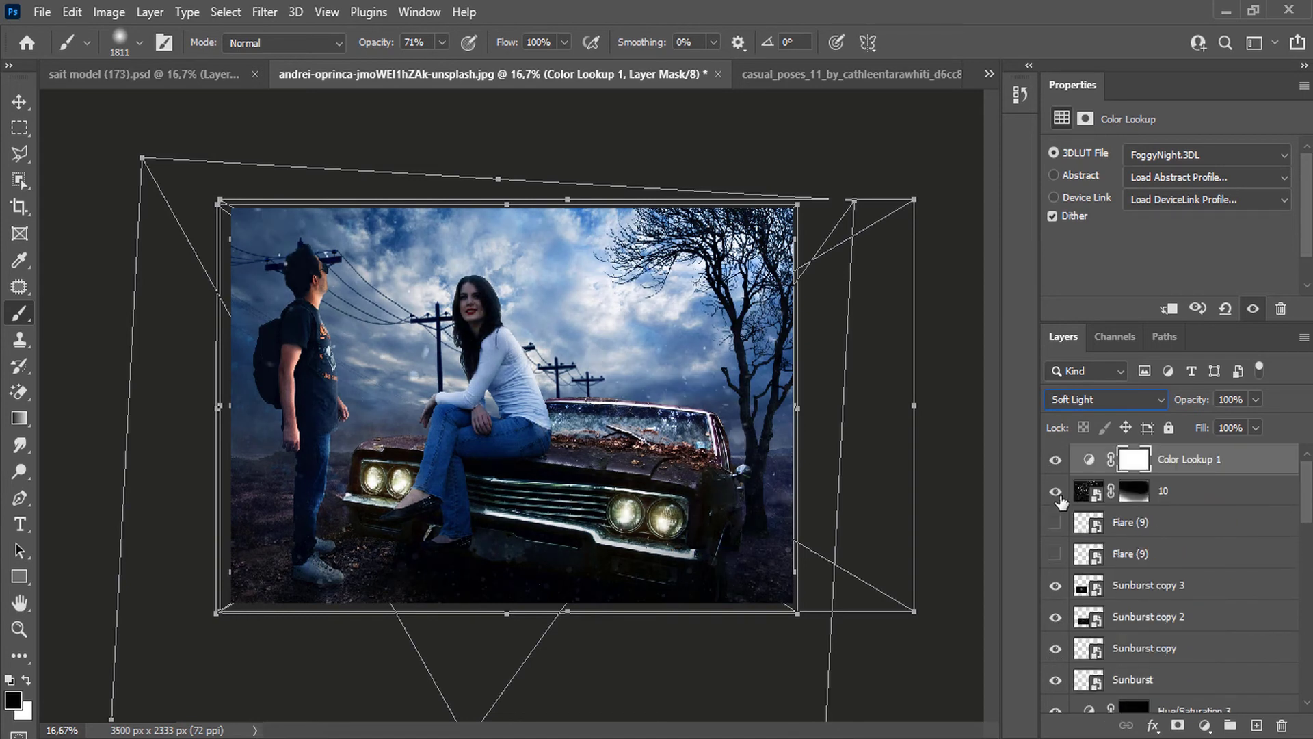
{"action": "scroll", "coordinate": [1069, 594], "scroll_direction": "down", "scroll_amount": 3}
{"action": "scroll", "coordinate": [1069, 595], "scroll_direction": "down", "scroll_amount": 3}
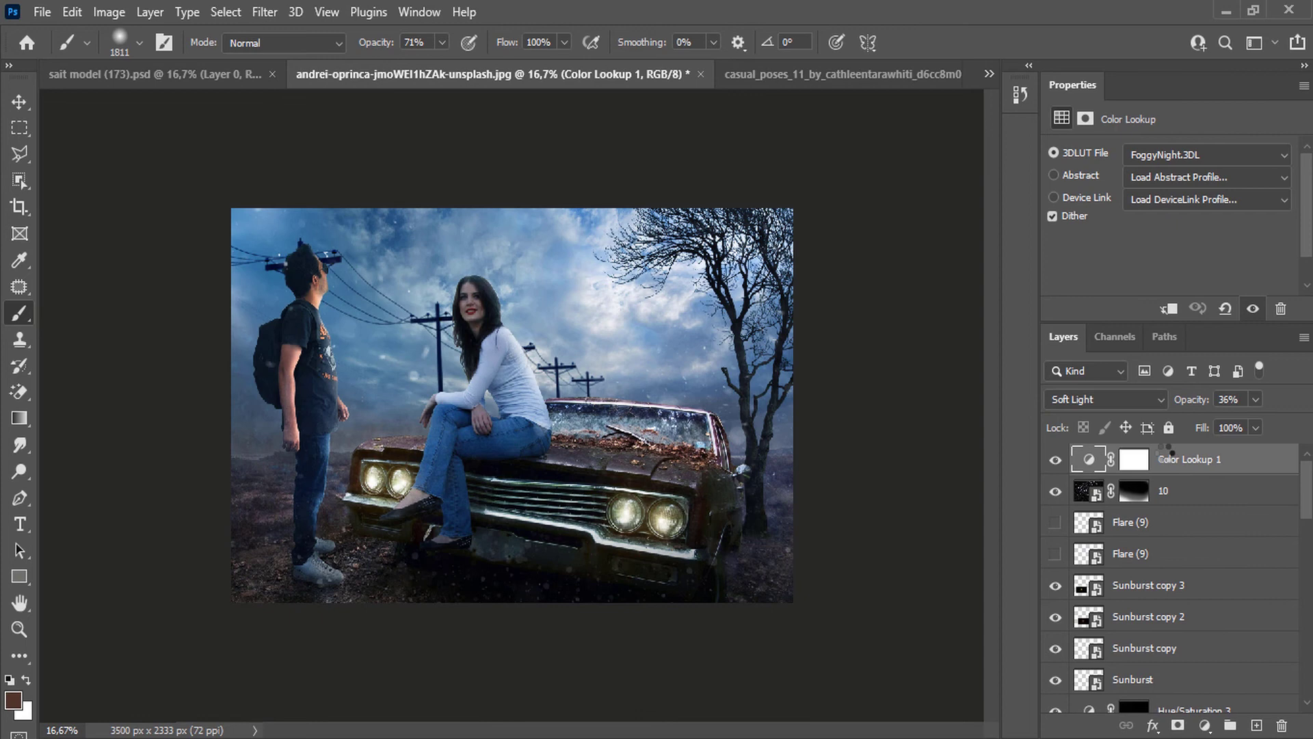
With Color Lookup 1 at 36% opacity, stamp all visible layers into a new top layer and open the Camera Raw Filter on it.
{"action": "key", "text": "ctrl+alt+shift+e"}
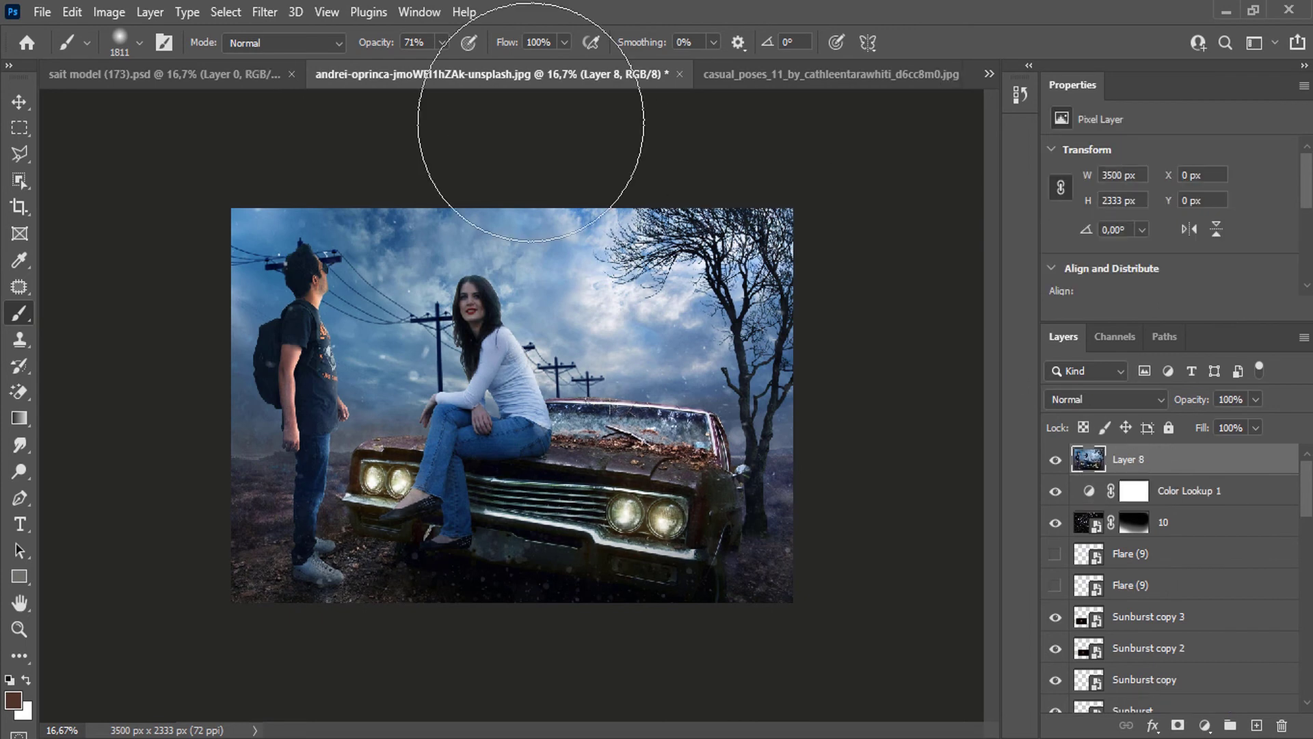
{"action": "left_click", "coordinate": [266, 11]}
{"action": "left_click", "coordinate": [328, 175]}
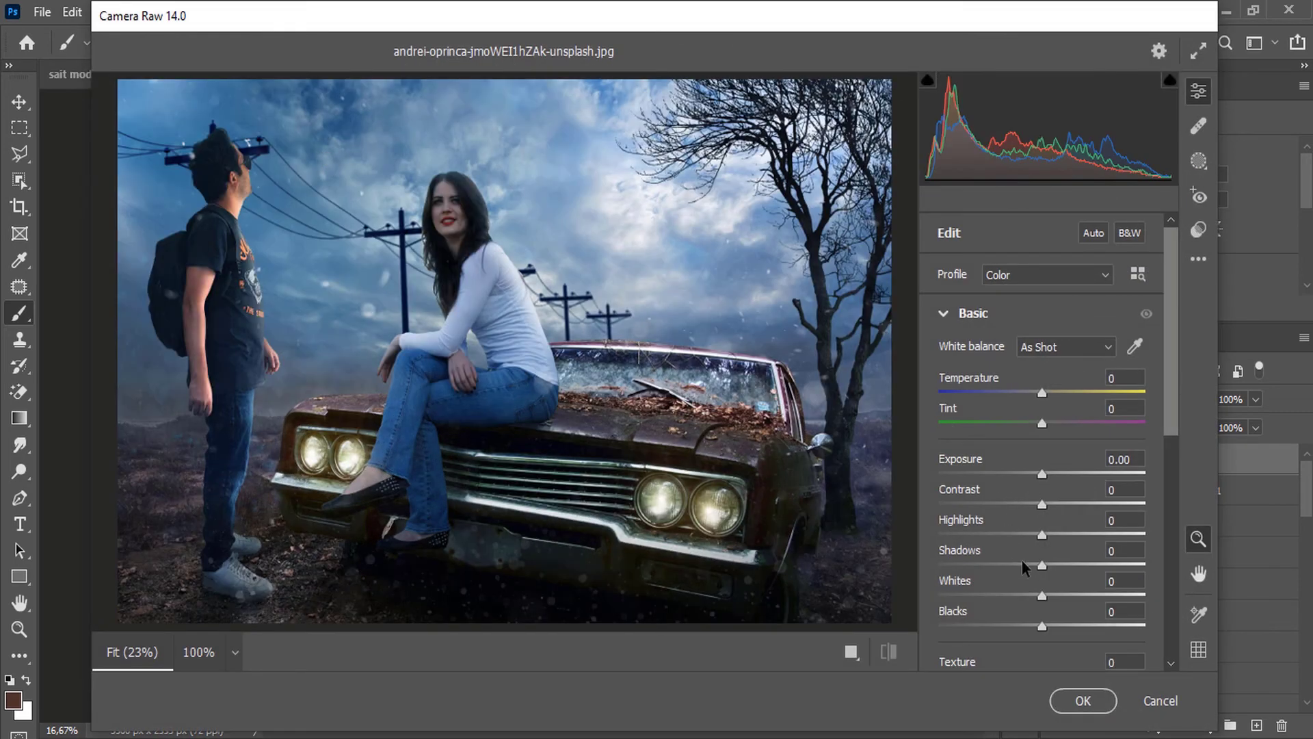
Set the basic adjustments to Contrast +15, Highlights +12, Shadows +31, Texture +26 and Vibrance +21.
{"action": "left_click_drag", "start_coordinate": [1055, 563], "coordinate": [1057, 504]}
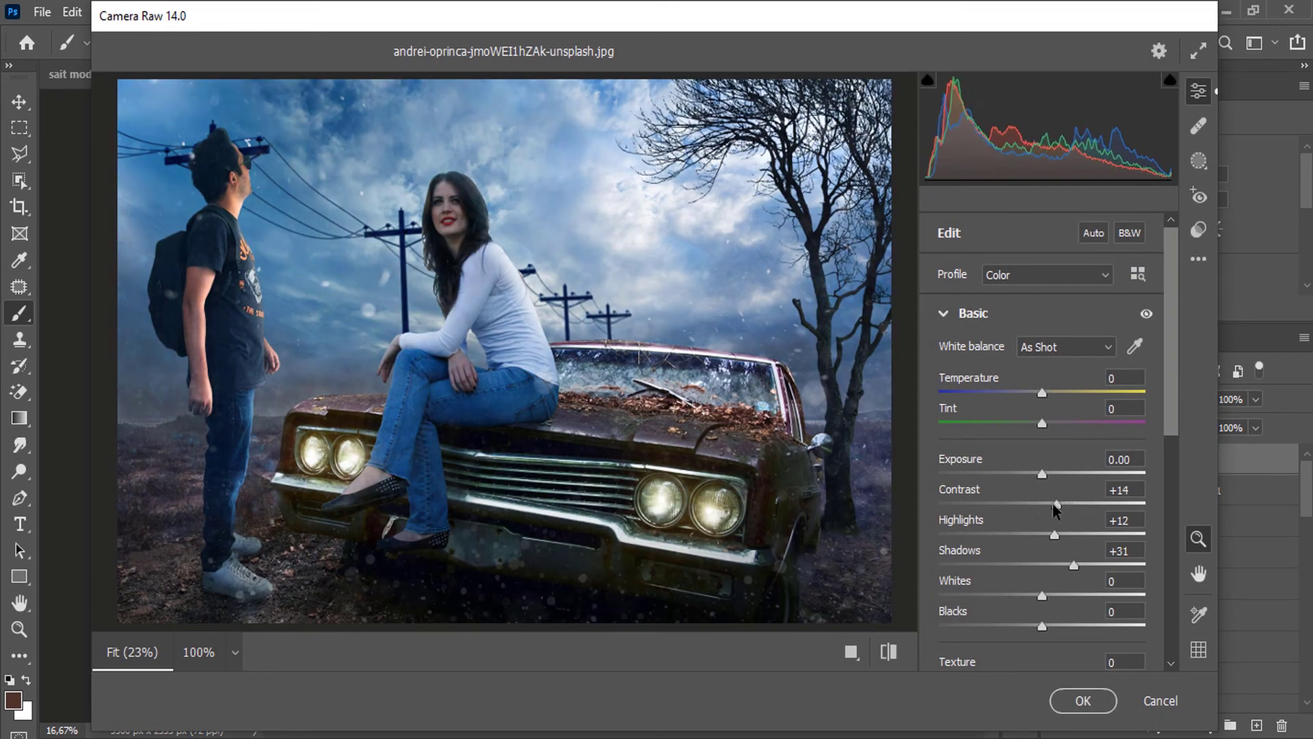
{"action": "scroll", "coordinate": [1035, 533], "scroll_direction": "down", "scroll_amount": 5}
{"action": "mouse_move", "coordinate": [1050, 593]}
{"action": "left_mouse_down"}
{"action": "mouse_move", "coordinate": [1090, 594]}
{"action": "mouse_move", "coordinate": [1065, 594]}
{"action": "left_mouse_up"}
{"action": "left_click_drag", "start_coordinate": [1042, 482], "coordinate": [1063, 481]}
{"action": "scroll", "coordinate": [1040, 554], "scroll_direction": "down", "scroll_amount": 4}
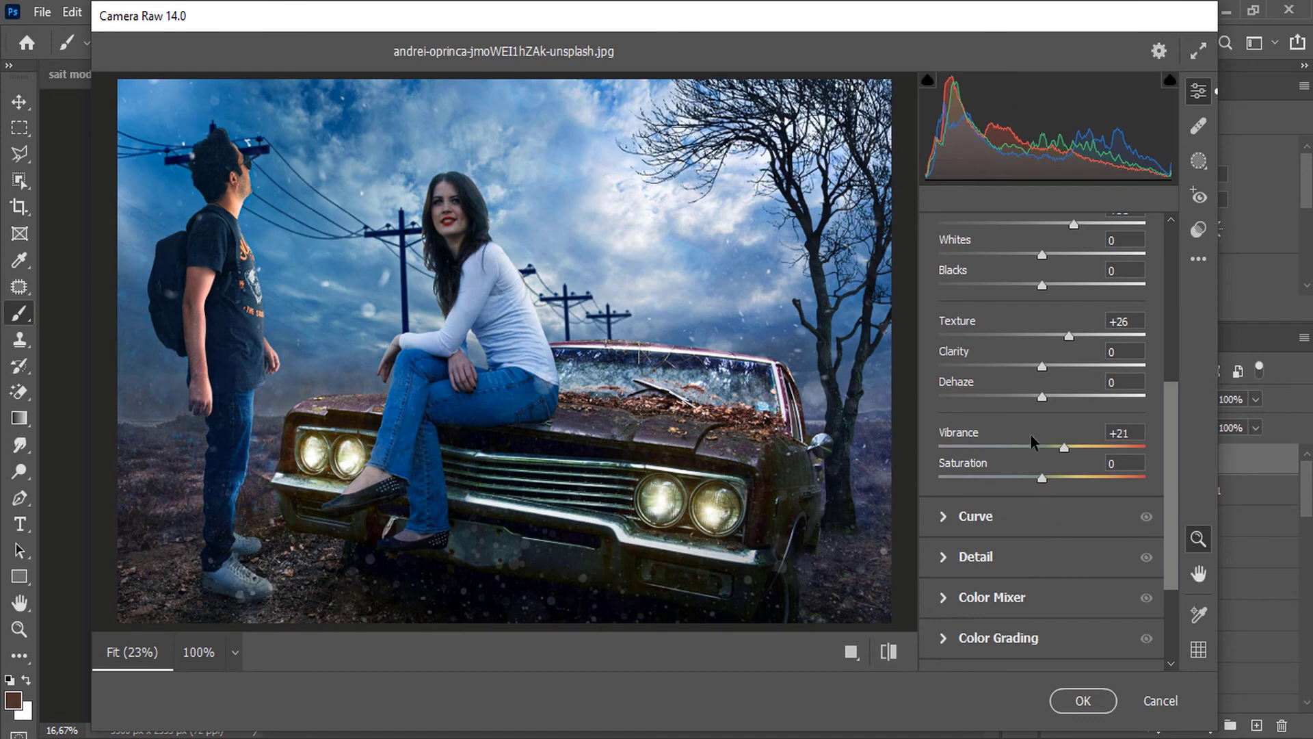
Set Dehaze to +24 and Blacks to +91 in the basic adjustments.
{"action": "left_click_drag", "start_coordinate": [1097, 396], "coordinate": [1137, 384]}
{"action": "scroll", "coordinate": [1046, 385], "scroll_direction": "up", "scroll_amount": 3}
{"action": "scroll", "coordinate": [1000, 572], "scroll_direction": "down", "scroll_amount": 4}
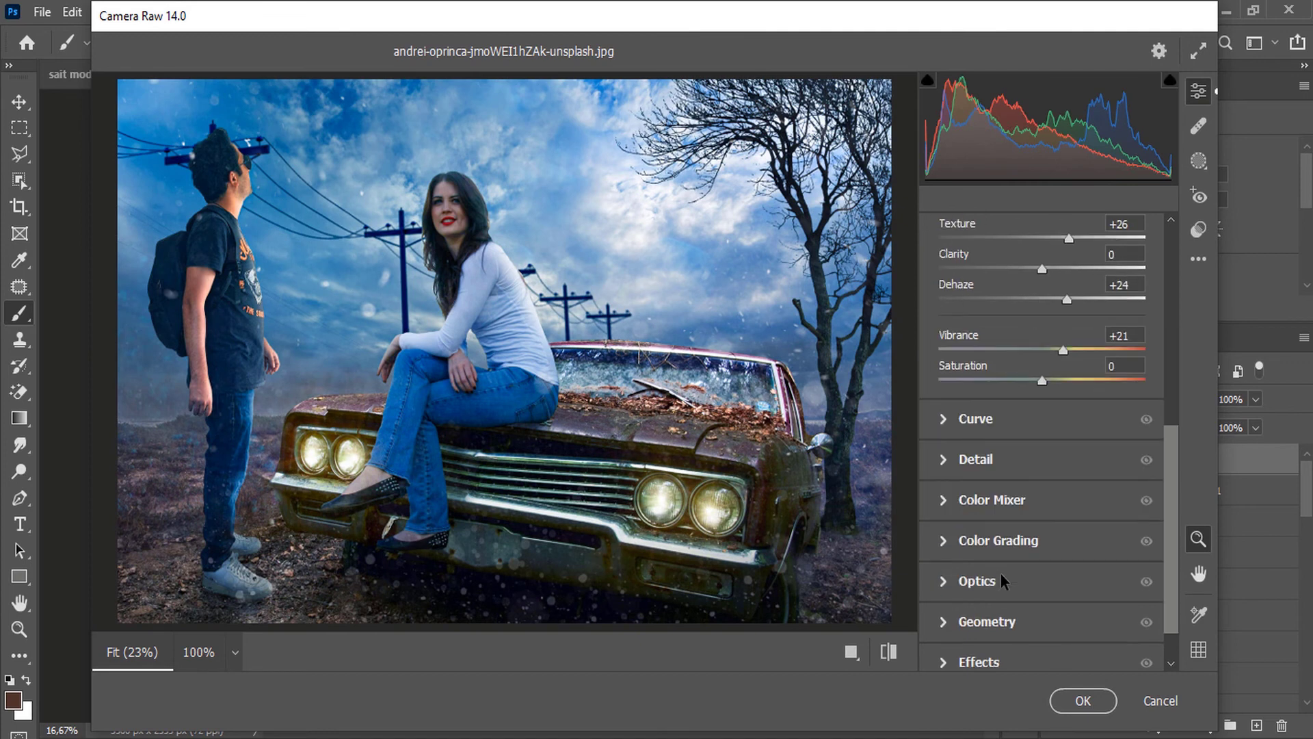
{"action": "scroll", "coordinate": [999, 582], "scroll_direction": "up", "scroll_amount": 1}
{"action": "scroll", "coordinate": [1033, 540], "scroll_direction": "up", "scroll_amount": 5}
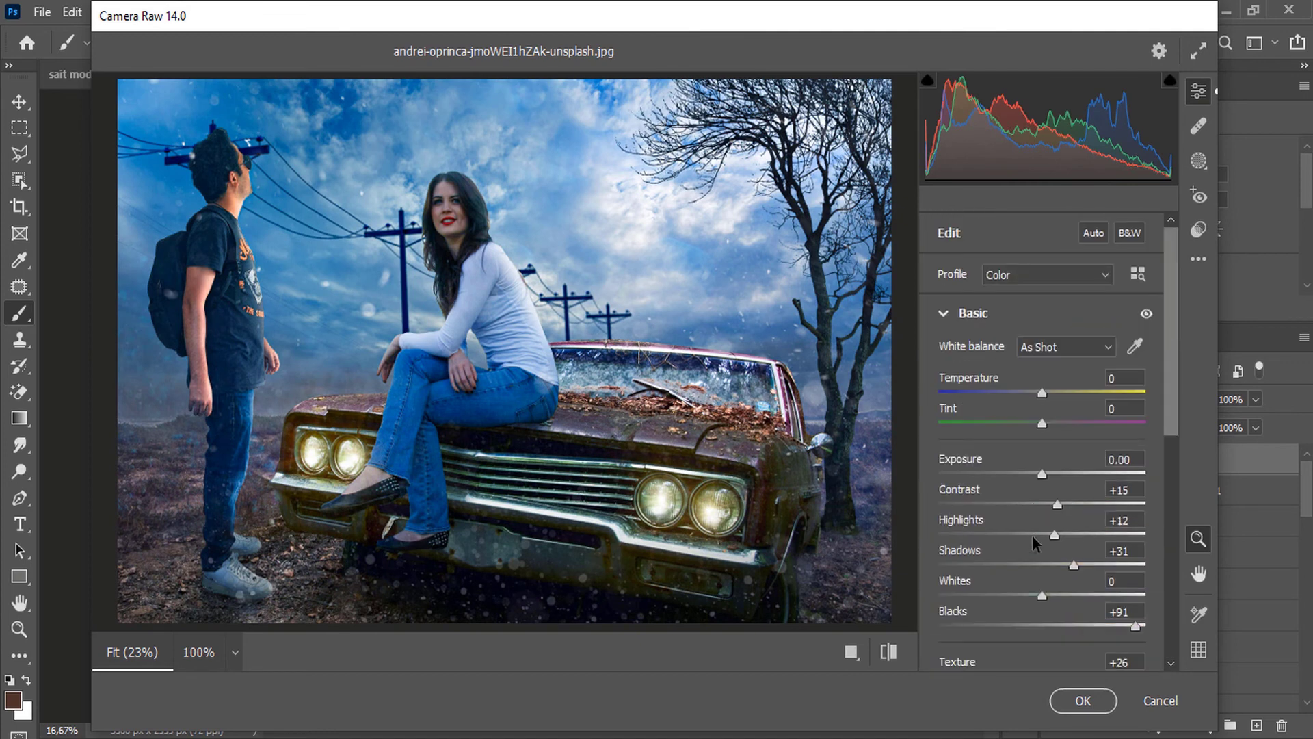
Darken the image edges with a Vignetting value of -24 in the Camera Raw effects.
{"action": "scroll", "coordinate": [1032, 541], "scroll_direction": "down", "scroll_amount": 6}
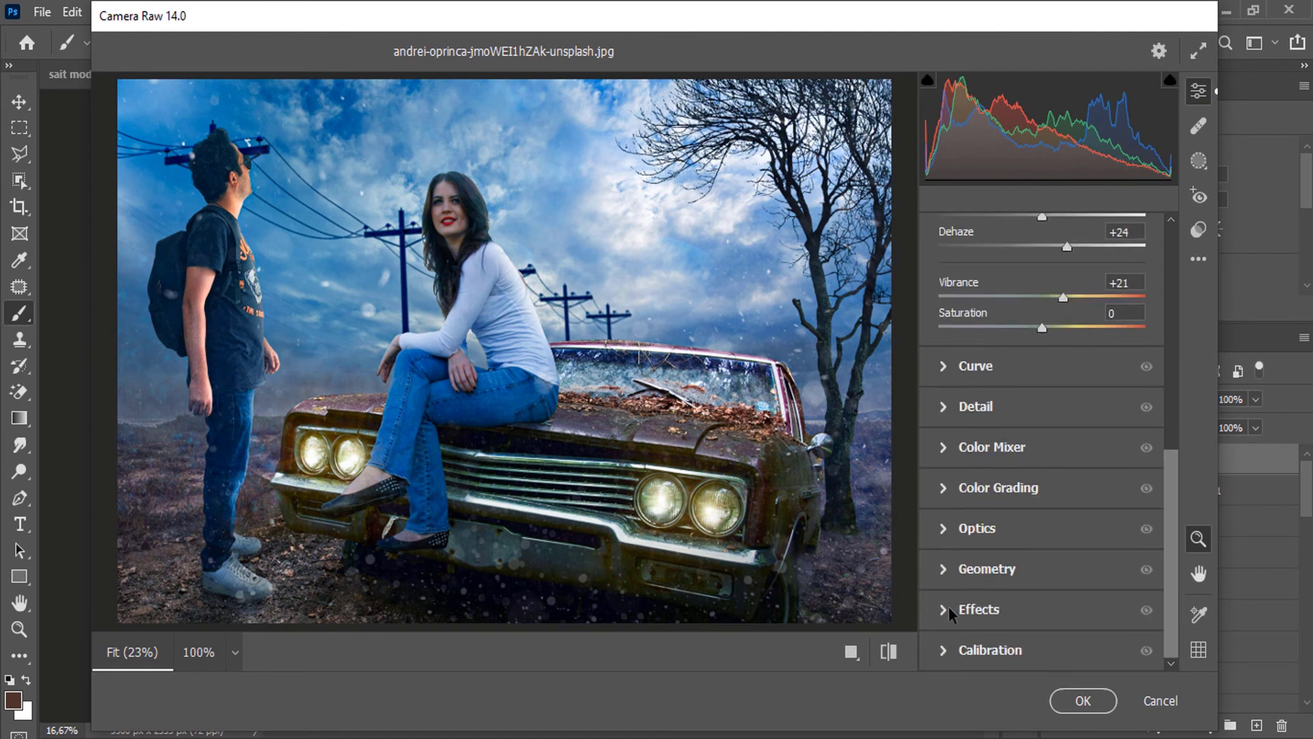
{"action": "left_click", "coordinate": [951, 606]}
{"action": "left_click_drag", "start_coordinate": [1043, 611], "coordinate": [1016, 619]}
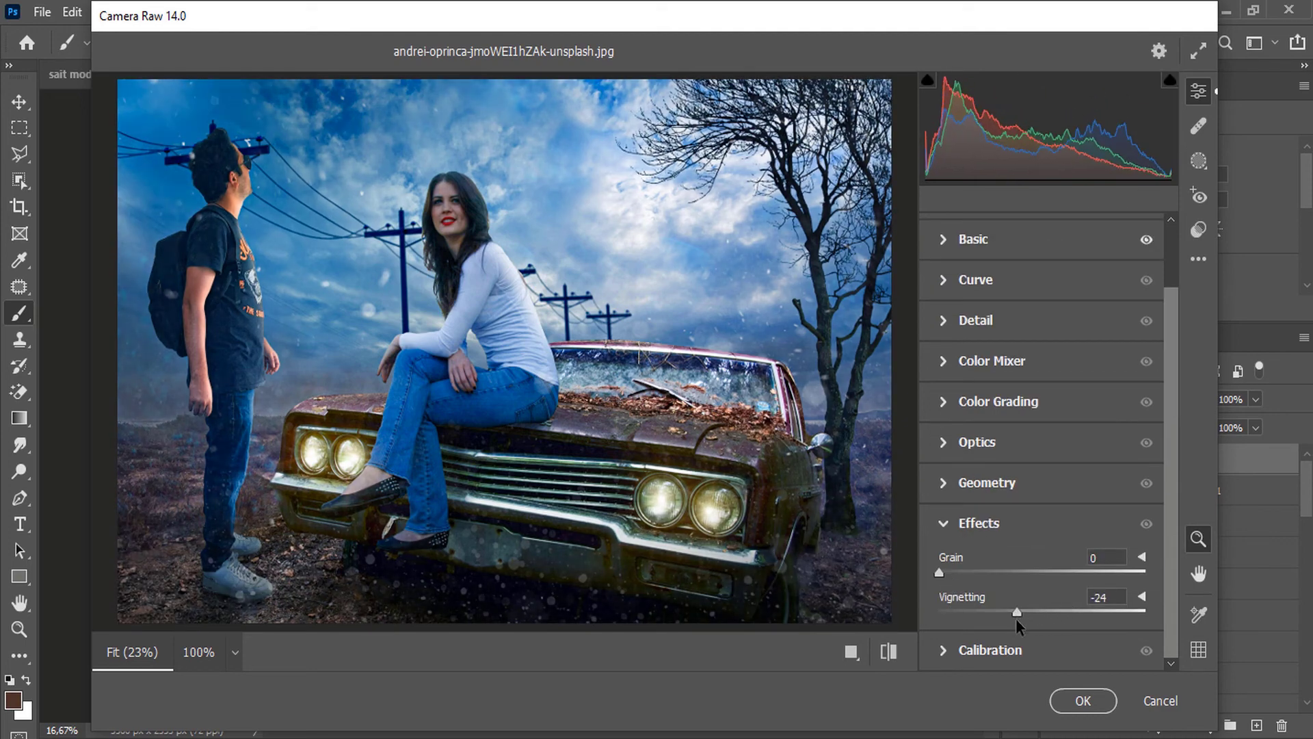
Apply the Cinematic II preset CN14 at 100 and accept the Camera Raw edits on Layer 8.
{"action": "left_click", "coordinate": [1198, 231]}
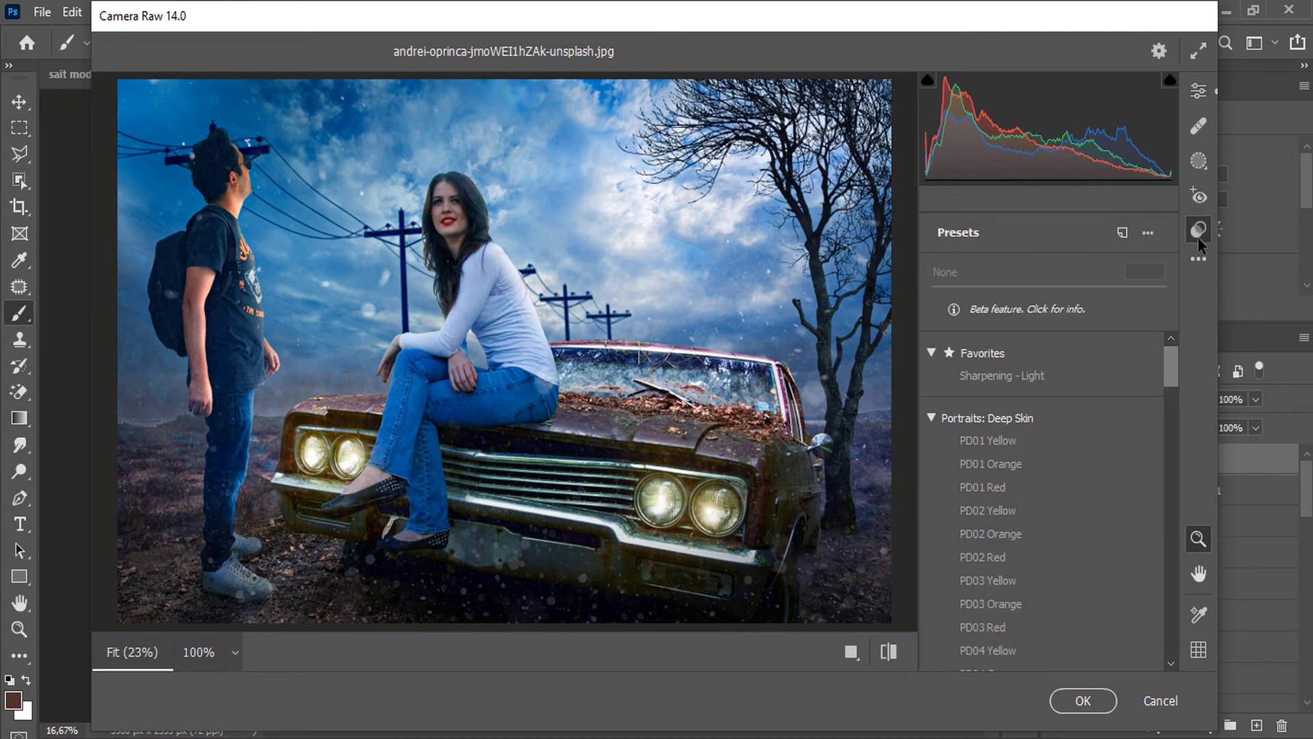
{"action": "scroll", "coordinate": [987, 557], "scroll_direction": "down", "scroll_amount": 15}
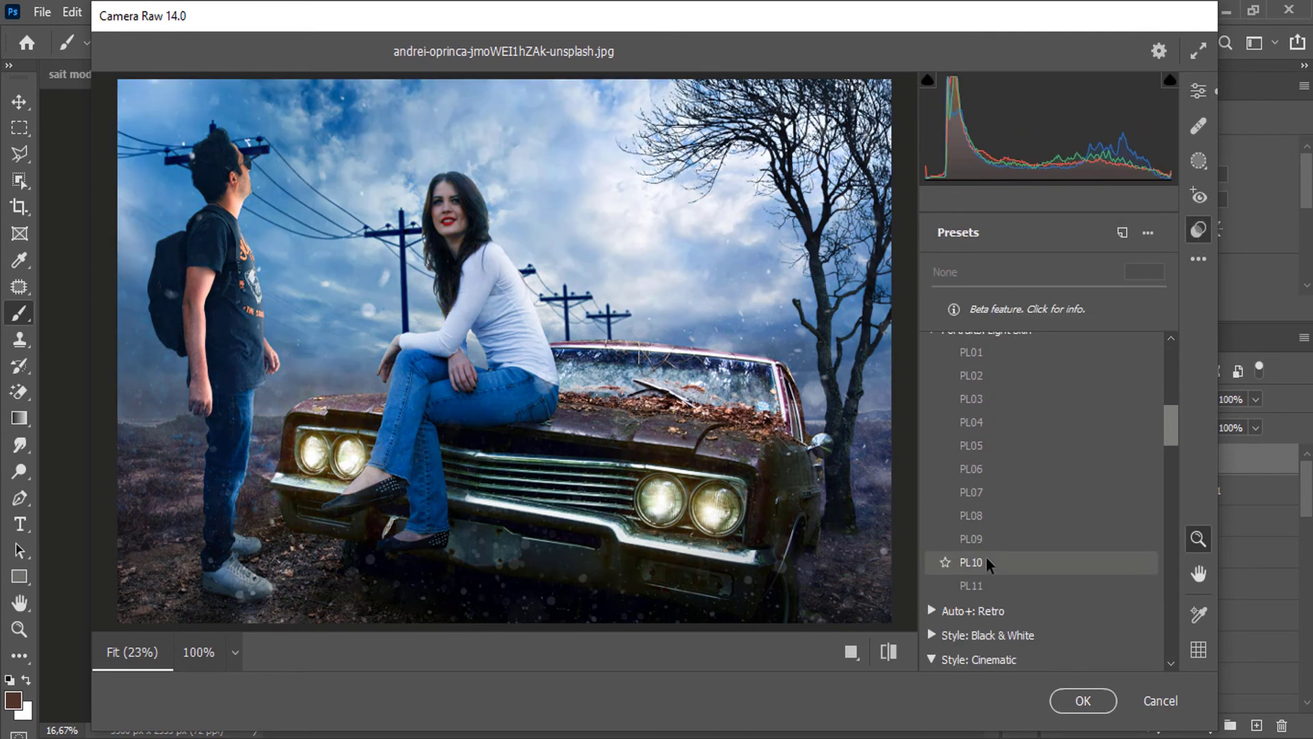
{"action": "scroll", "coordinate": [988, 465], "scroll_direction": "up", "scroll_amount": 2}
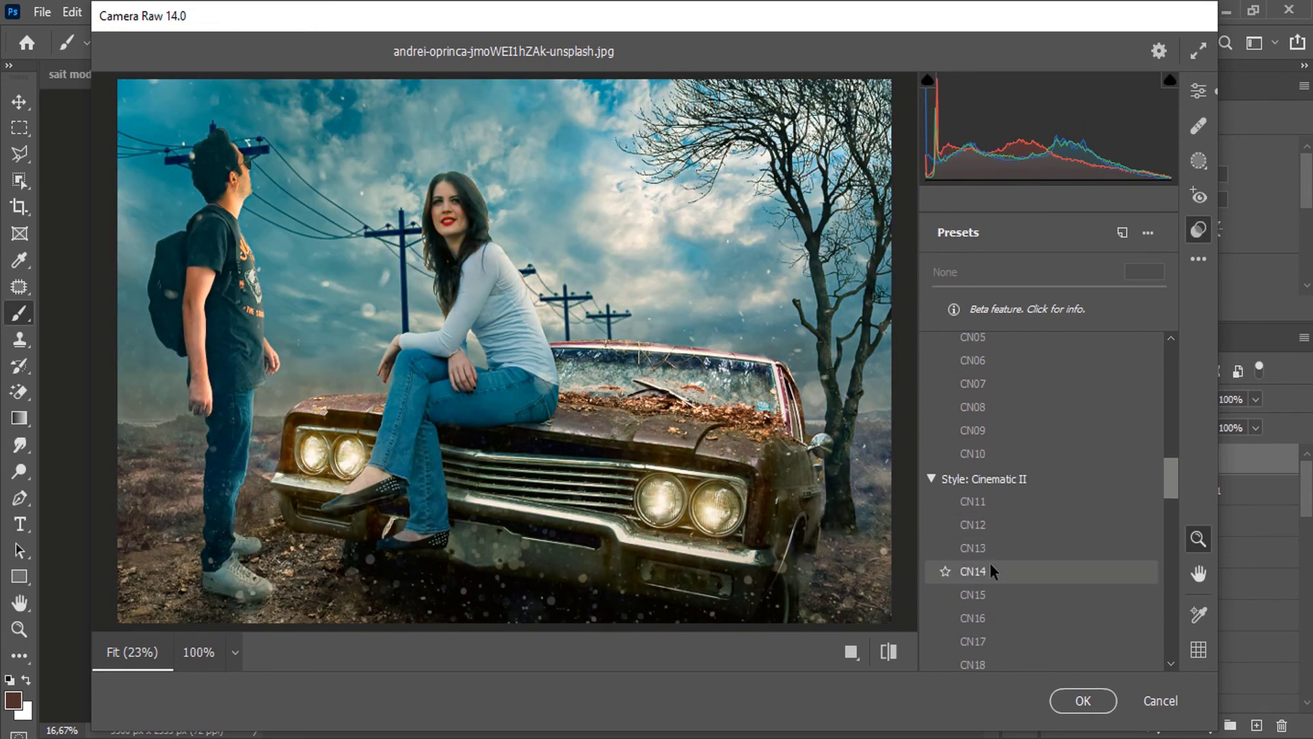
{"action": "left_click", "coordinate": [990, 567]}
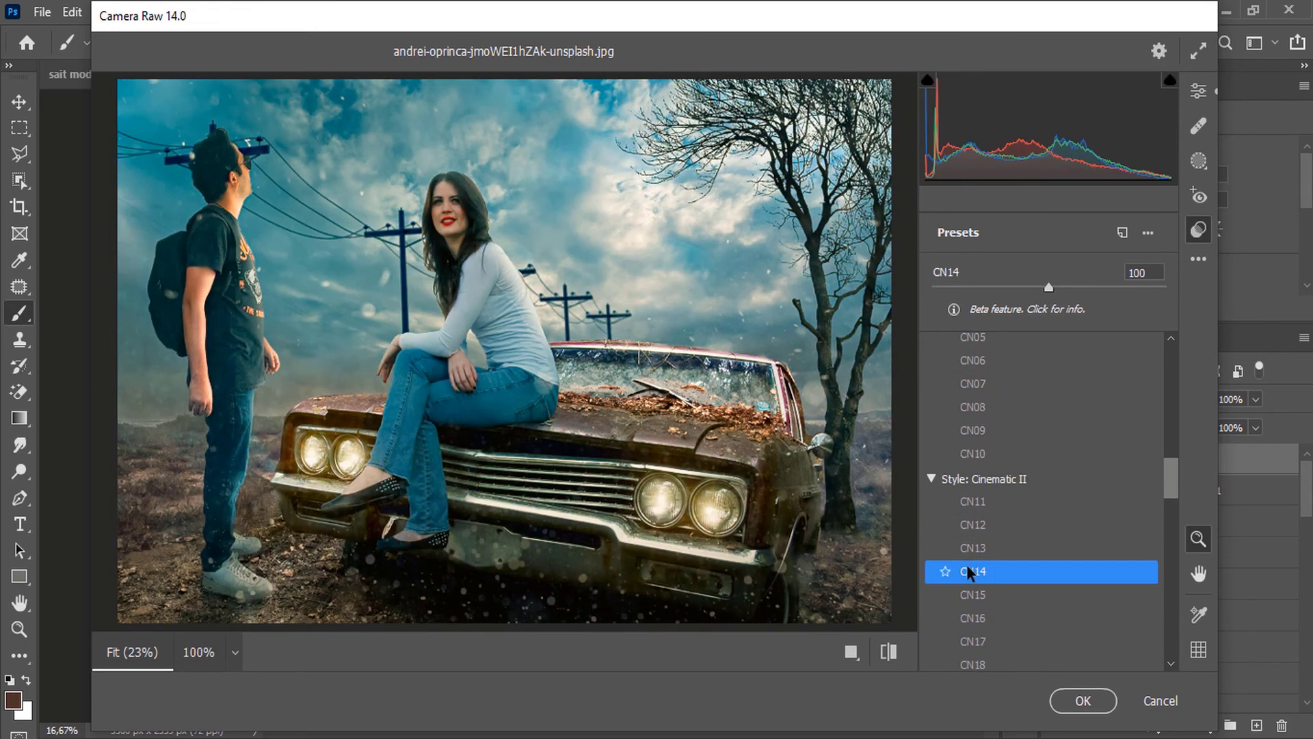
{"action": "left_click", "coordinate": [1082, 699]}
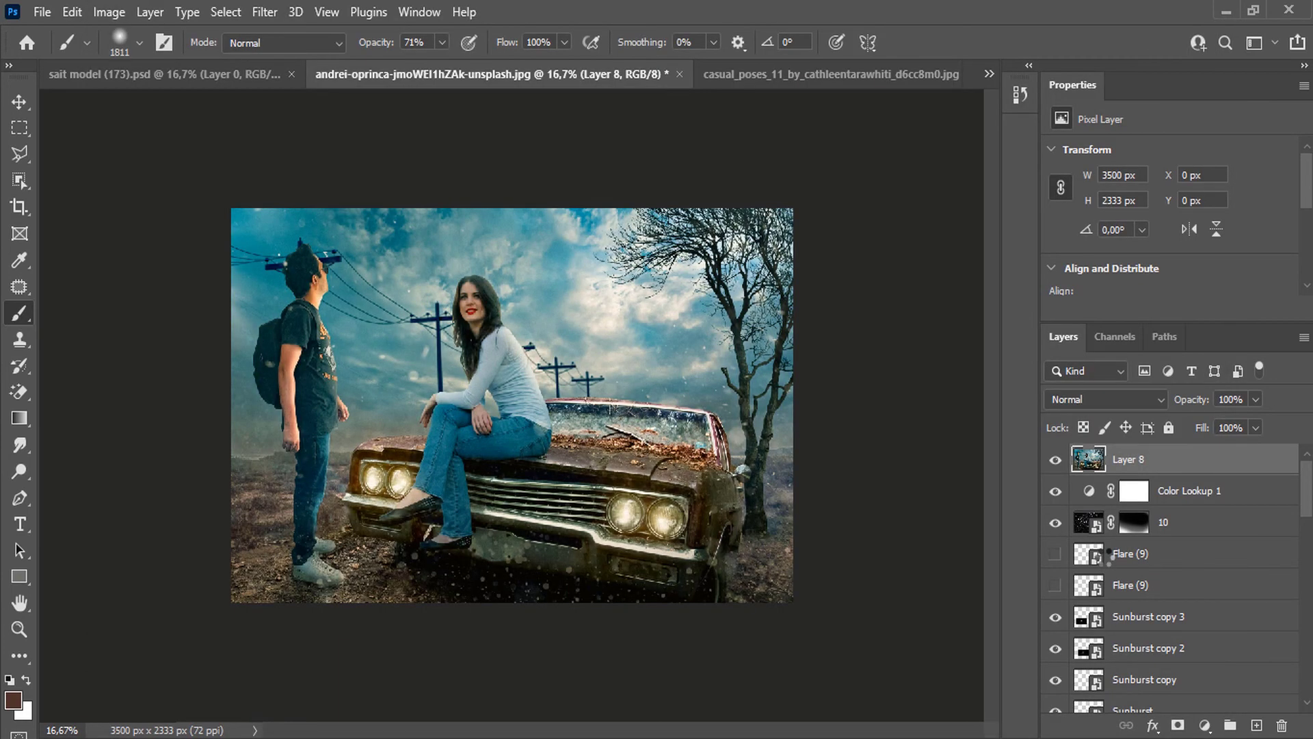
Blend the placed 12 snow overlay in Screen mode and scale it to 283.01% so that it covers the whole image.
{"action": "left_click", "coordinate": [1098, 400]}
{"action": "left_click", "coordinate": [1097, 403]}
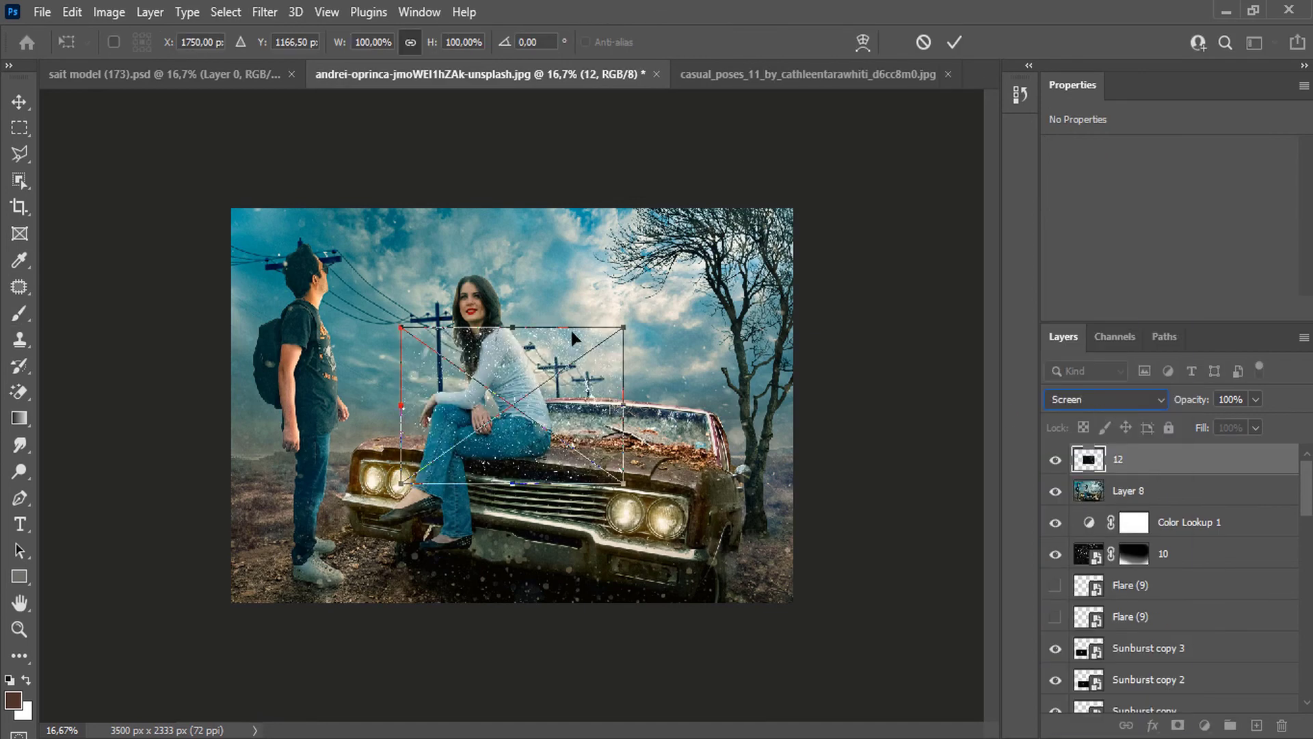
{"action": "left_click_drag", "start_coordinate": [624, 328], "coordinate": [781, 217]}
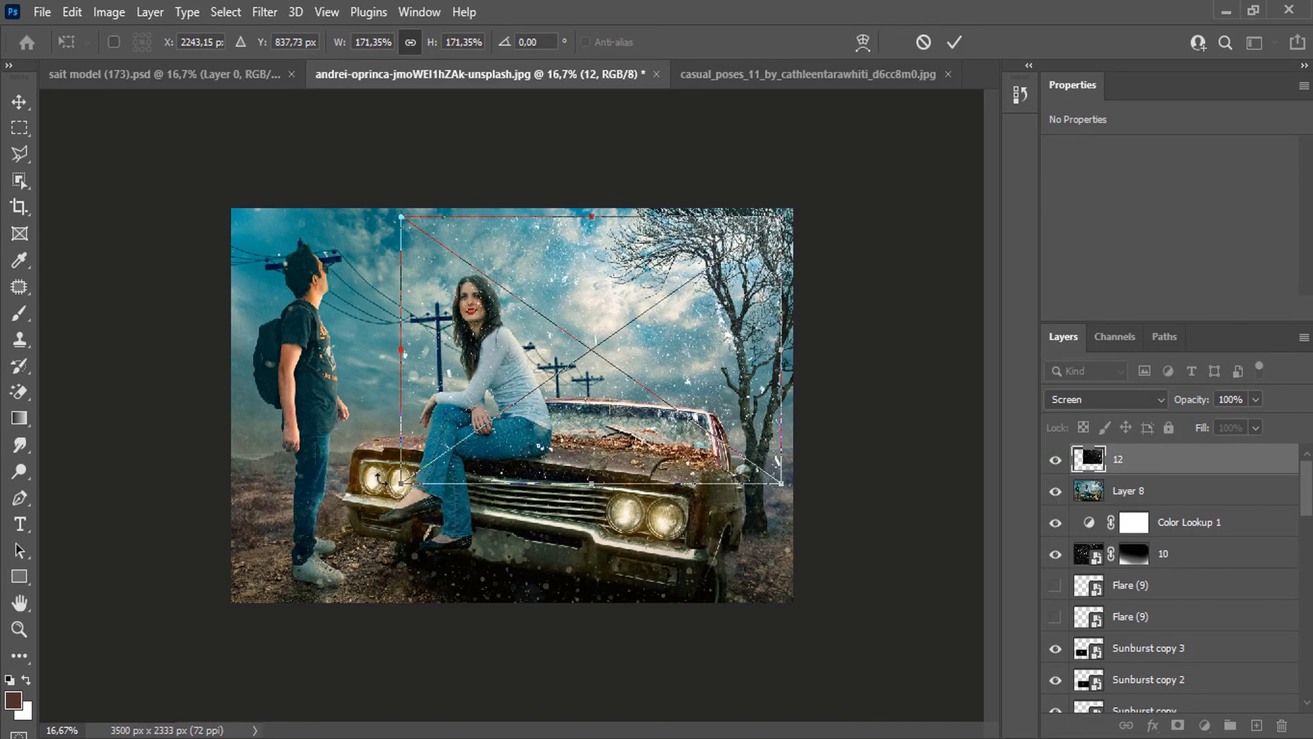
{"action": "left_click_drag", "start_coordinate": [395, 481], "coordinate": [155, 561]}
{"action": "mouse_move", "coordinate": [336, 520]}
{"action": "left_mouse_down"}
{"action": "mouse_move", "coordinate": [346, 527]}
{"action": "mouse_move", "coordinate": [345, 507]}
{"action": "left_mouse_up"}
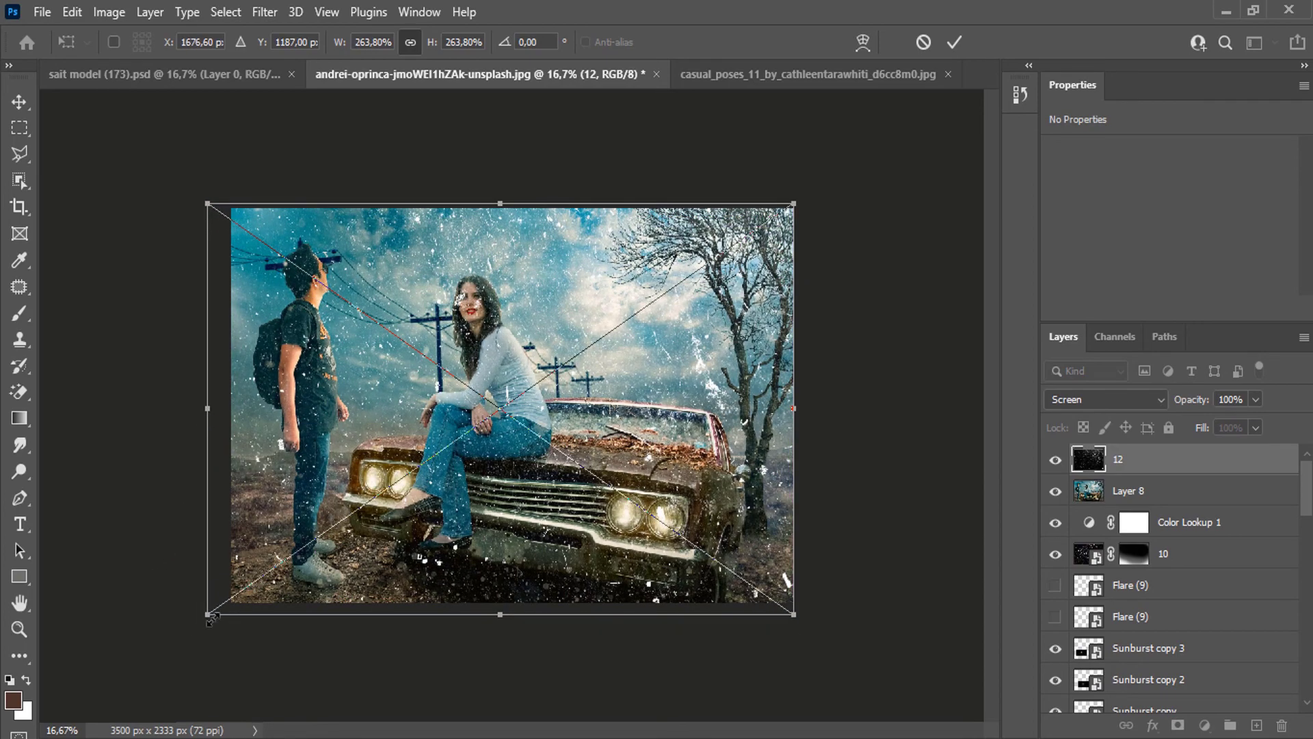
{"action": "left_click_drag", "start_coordinate": [213, 620], "coordinate": [170, 649]}
{"action": "left_click_drag", "start_coordinate": [344, 528], "coordinate": [347, 521]}
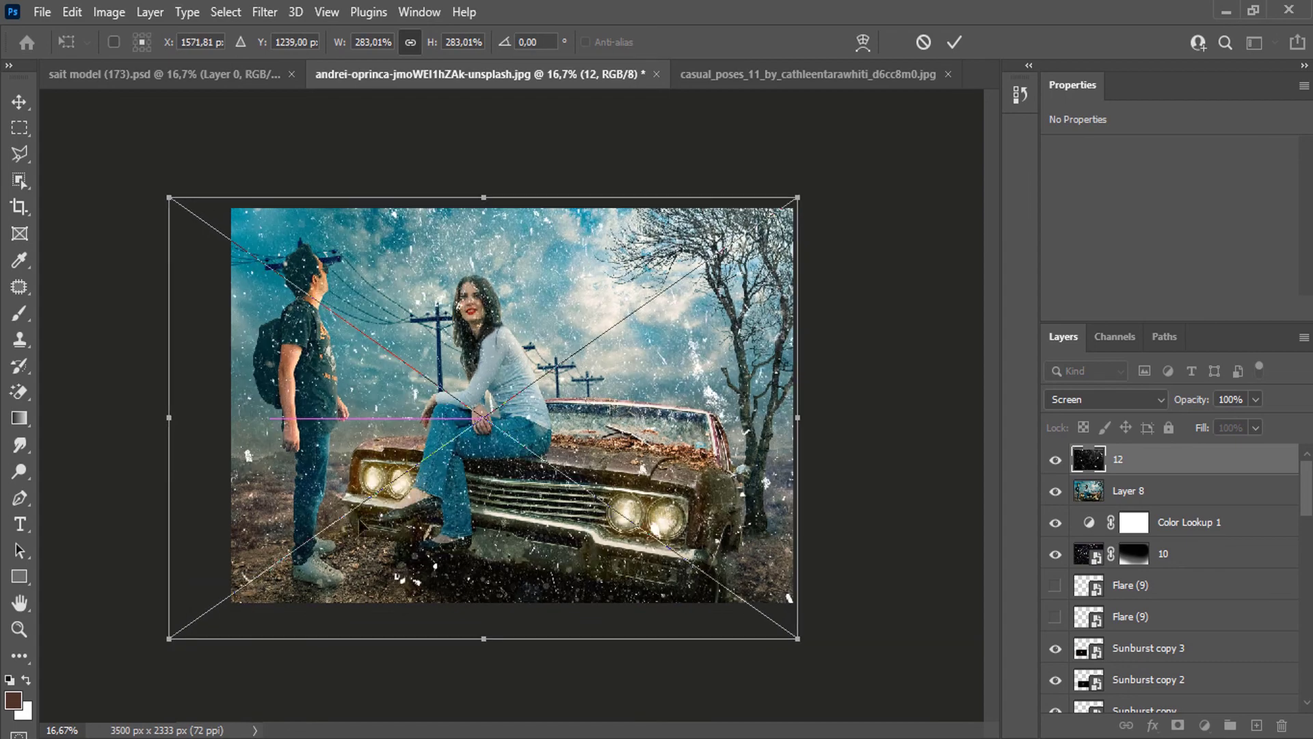
{"action": "left_click", "coordinate": [955, 42]}
Keep the 12 overlay layer on Screen and lower its opacity to 28%.
{"action": "left_click", "coordinate": [1117, 400]}
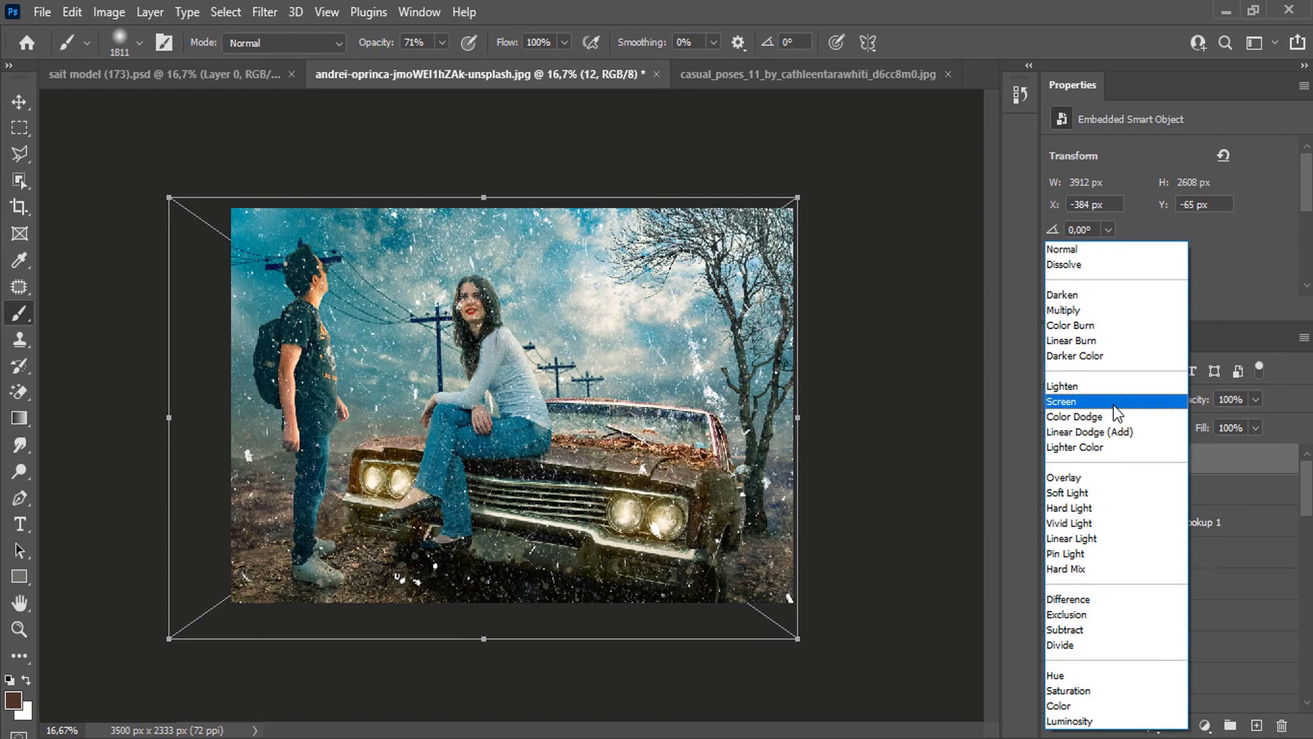
{"action": "left_click", "coordinate": [1117, 404]}
{"action": "left_click", "coordinate": [1257, 400]}
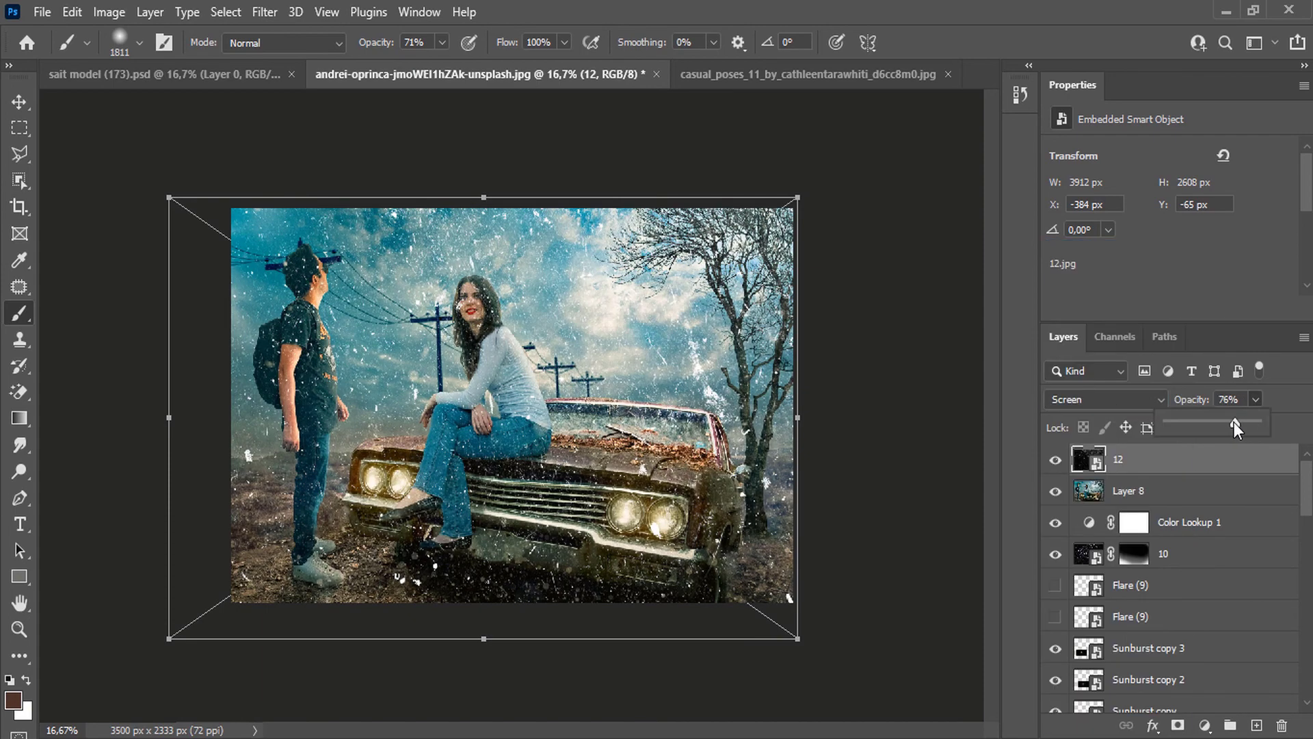
{"action": "left_click_drag", "start_coordinate": [1234, 421], "coordinate": [1201, 421]}
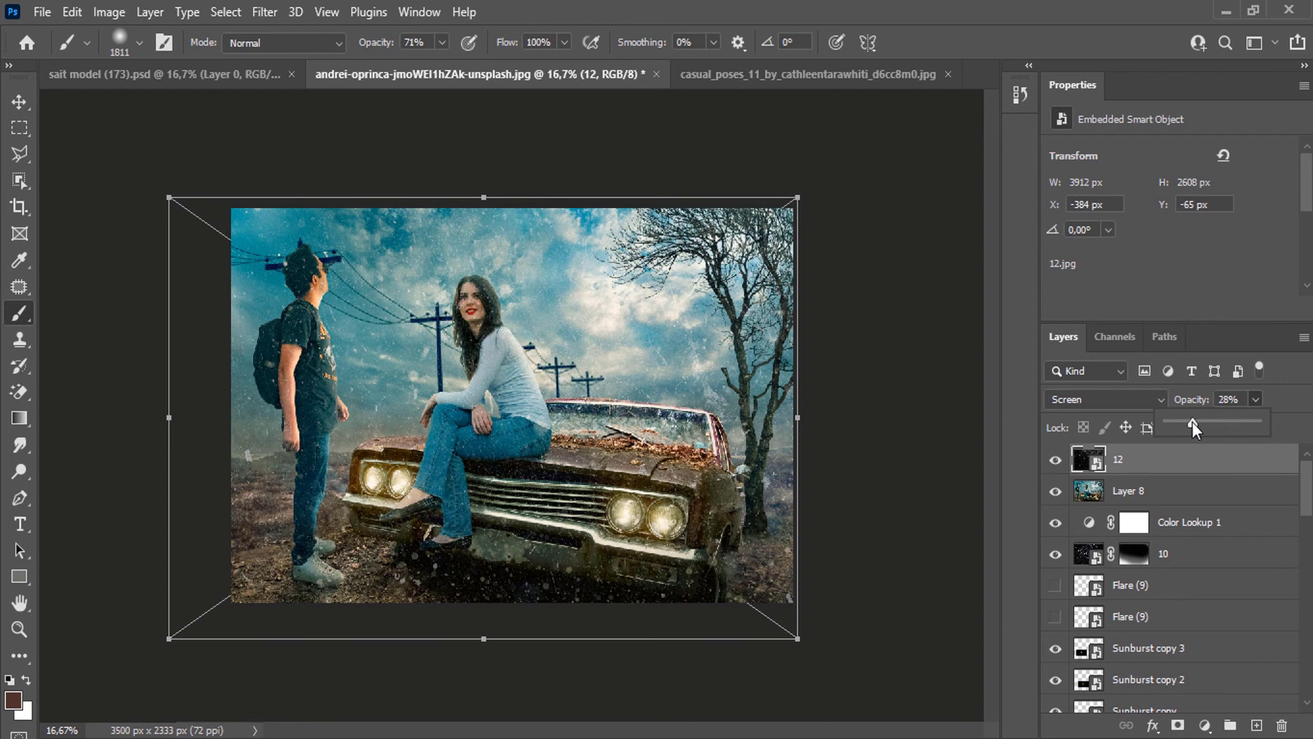
Add a layer mask to the 12 overlay and paint black with a soft brush to hide snow around the woman and sky.
{"action": "left_click", "coordinate": [20, 313]}
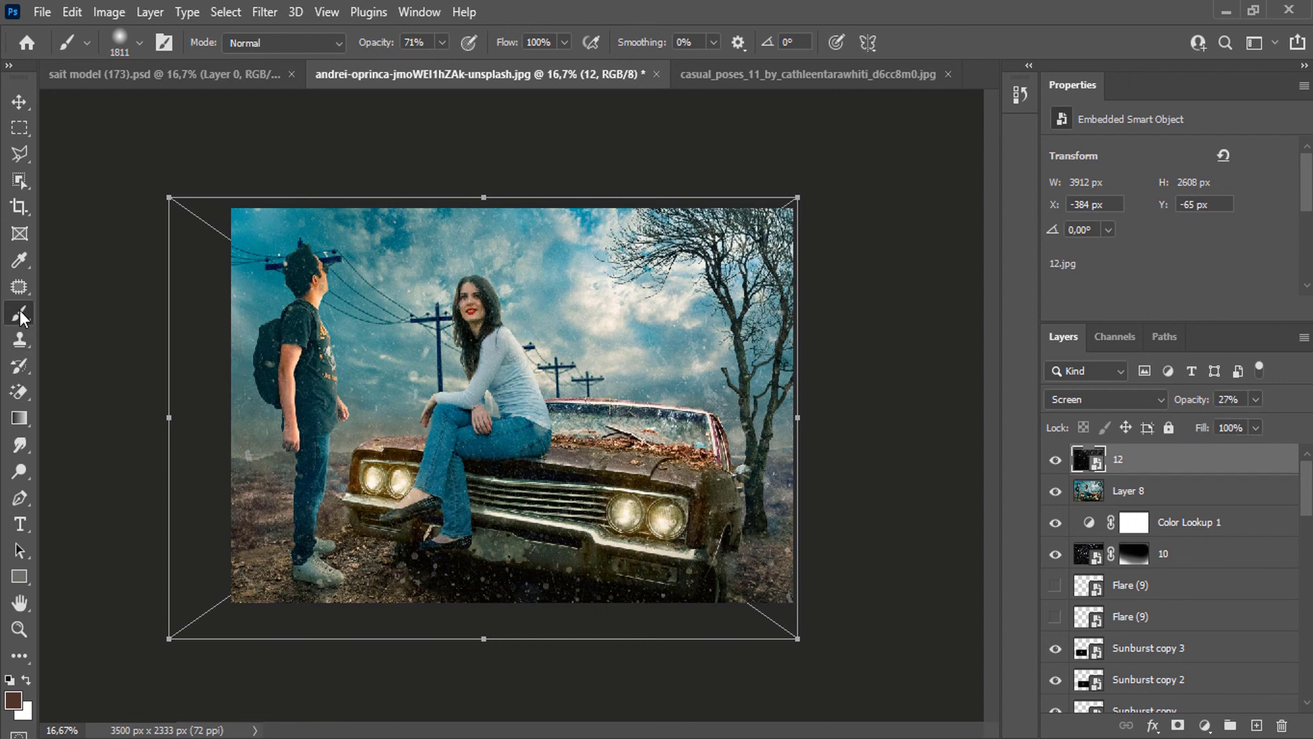
{"action": "left_click", "coordinate": [1174, 718]}
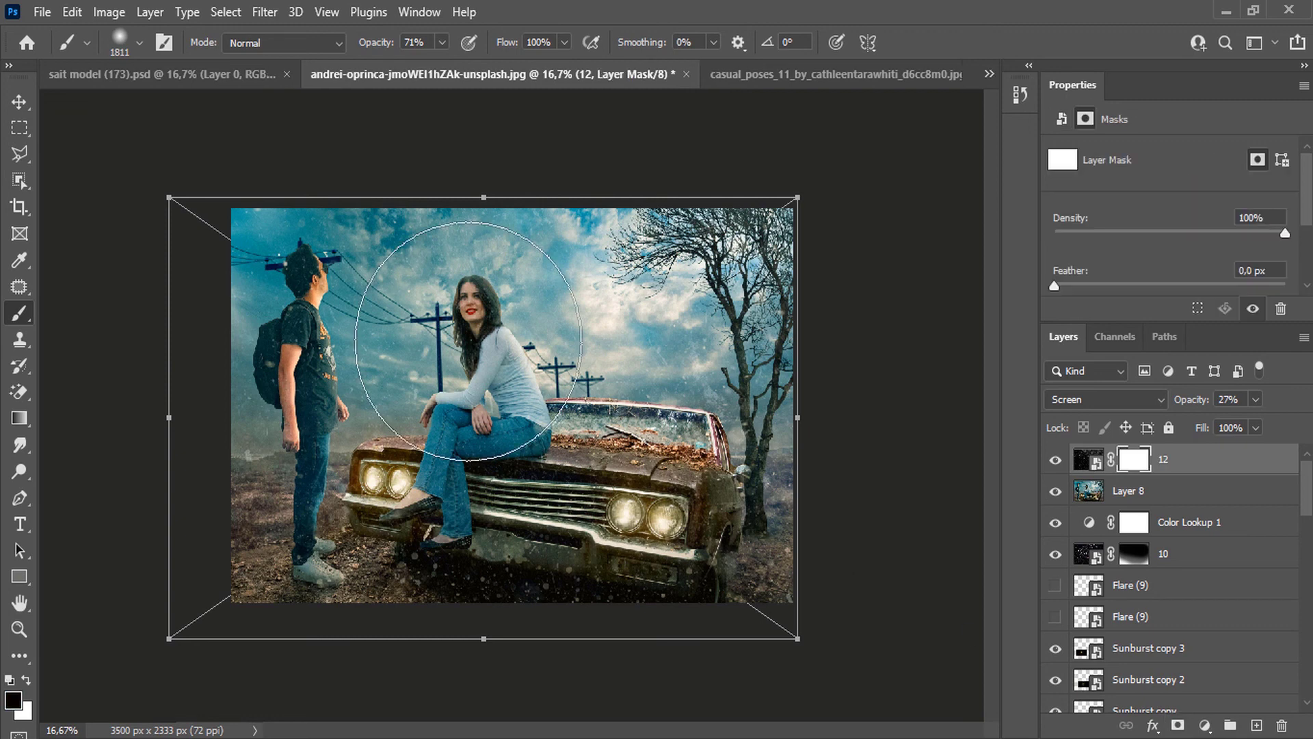
{"action": "right_click", "coordinate": [472, 335]}
{"action": "key", "text": "Escape"}
{"action": "mouse_move", "coordinate": [538, 295]}
{"action": "left_mouse_down"}
{"action": "mouse_move", "coordinate": [309, 337]}
{"action": "mouse_move", "coordinate": [647, 293]}
{"action": "mouse_move", "coordinate": [566, 362]}
{"action": "mouse_move", "coordinate": [541, 405]}
{"action": "mouse_move", "coordinate": [314, 393]}
{"action": "mouse_move", "coordinate": [361, 403]}
{"action": "mouse_move", "coordinate": [766, 375]}
{"action": "mouse_move", "coordinate": [785, 351]}
{"action": "mouse_move", "coordinate": [634, 330]}
{"action": "mouse_move", "coordinate": [447, 358]}
{"action": "mouse_move", "coordinate": [611, 355]}
{"action": "mouse_move", "coordinate": [698, 335]}
{"action": "left_mouse_up"}
Scale the placed 9 light-ray image to 3542 x 2361 px so that it covers the canvas, and blend it in Screen mode.
{"action": "left_click_drag", "start_coordinate": [525, 375], "coordinate": [709, 240]}
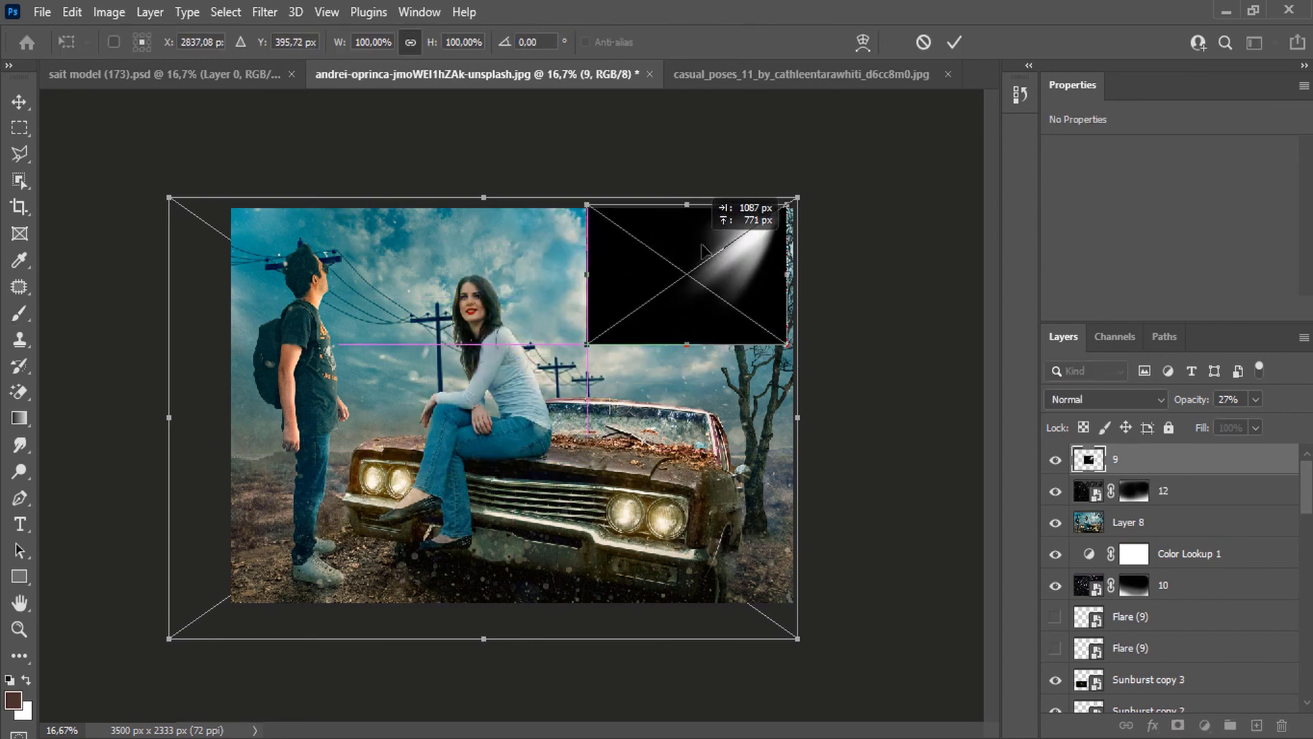
{"action": "left_click_drag", "start_coordinate": [601, 332], "coordinate": [228, 600]}
{"action": "left_click", "coordinate": [954, 42]}
{"action": "left_click", "coordinate": [1122, 402]}
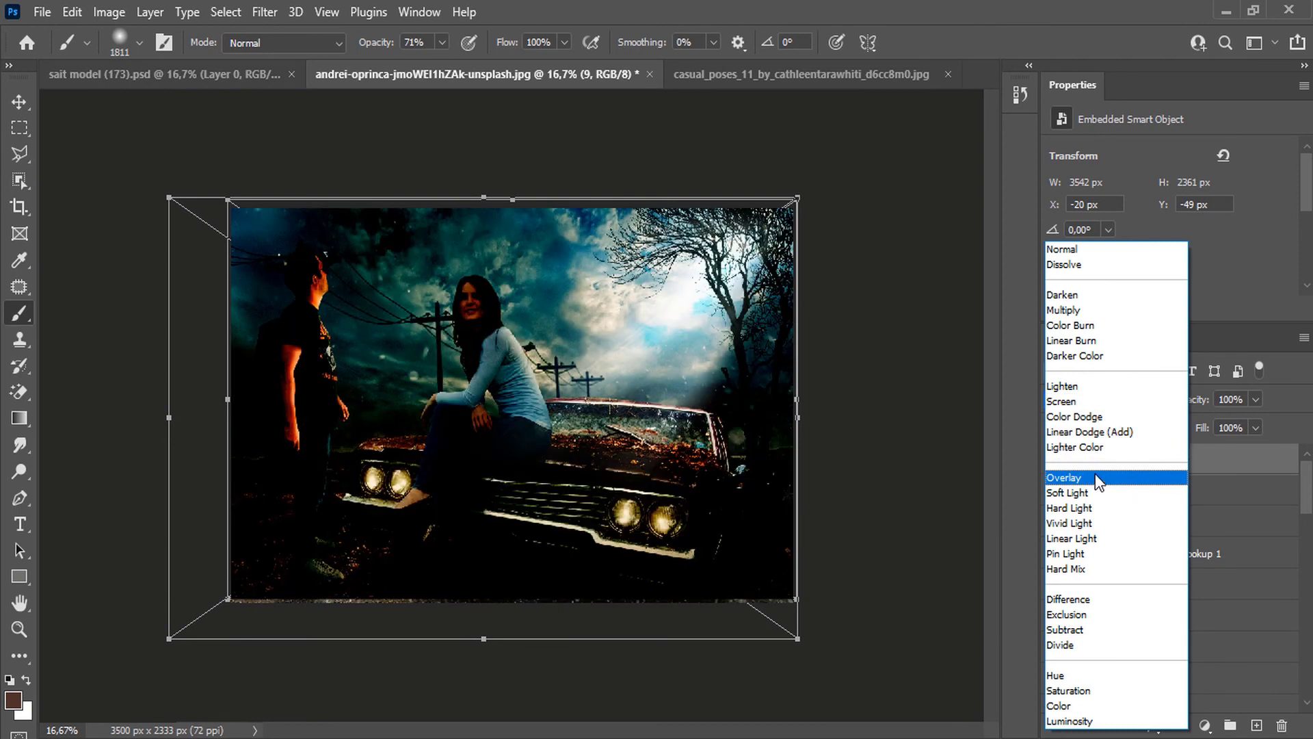
{"action": "left_click", "coordinate": [1094, 401]}
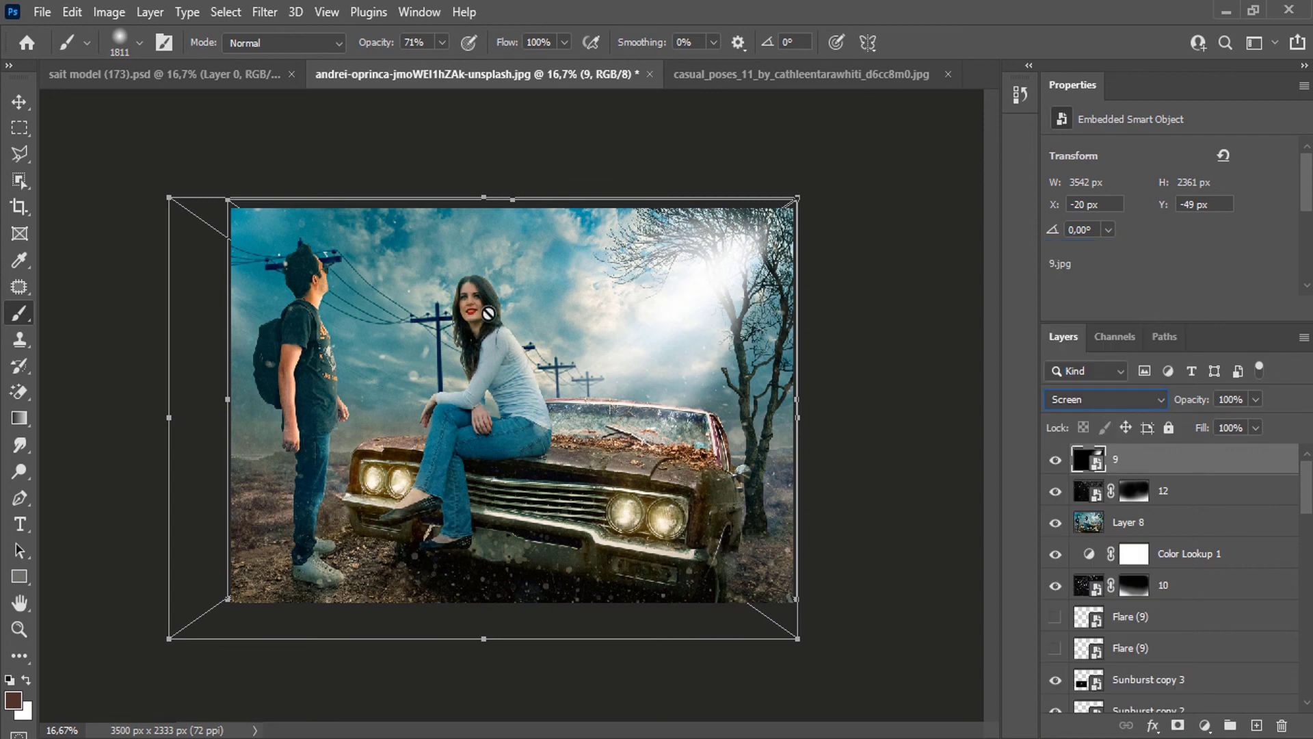
Move the 9 light overlay to X -535 px, Y 203 px, lower its opacity to 26% and compare the image without it.
{"action": "left_click_drag", "start_coordinate": [1250, 401], "coordinate": [1224, 420]}
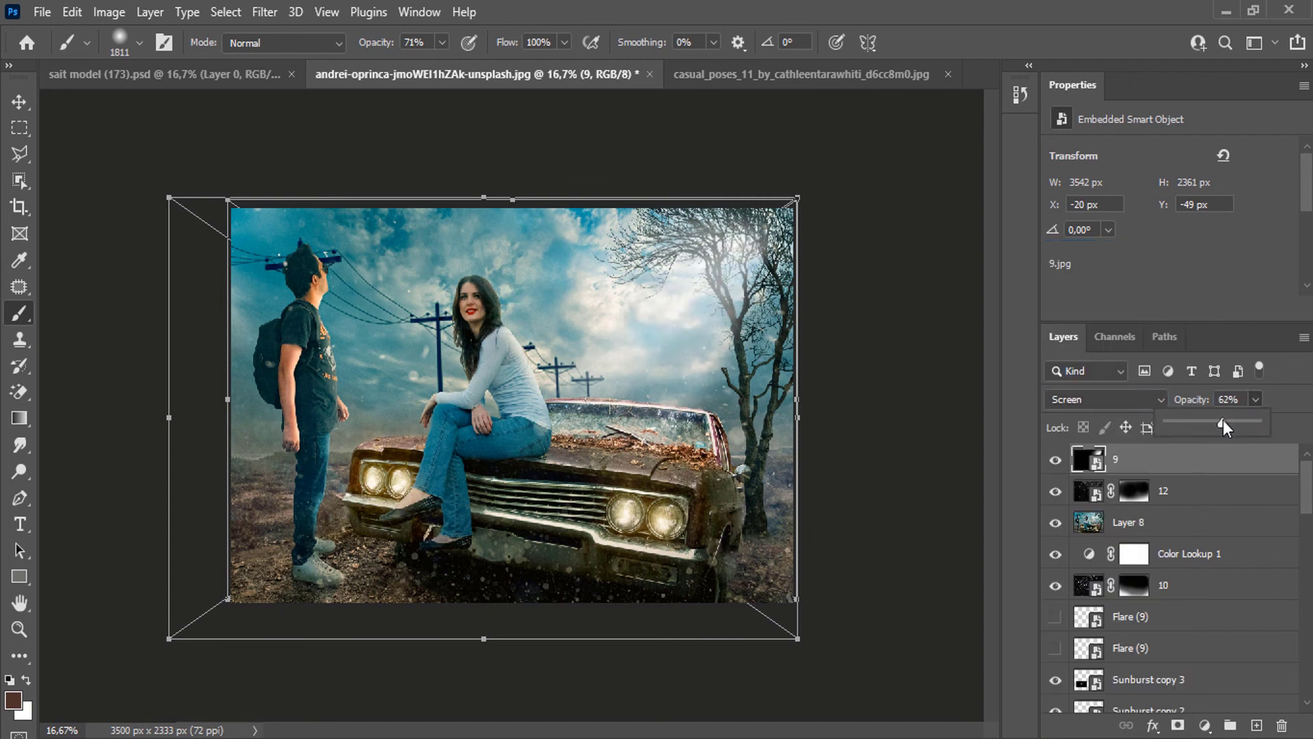
{"action": "key", "text": "v"}
{"action": "left_click_drag", "start_coordinate": [705, 317], "coordinate": [618, 366]}
{"action": "left_click", "coordinate": [1258, 399]}
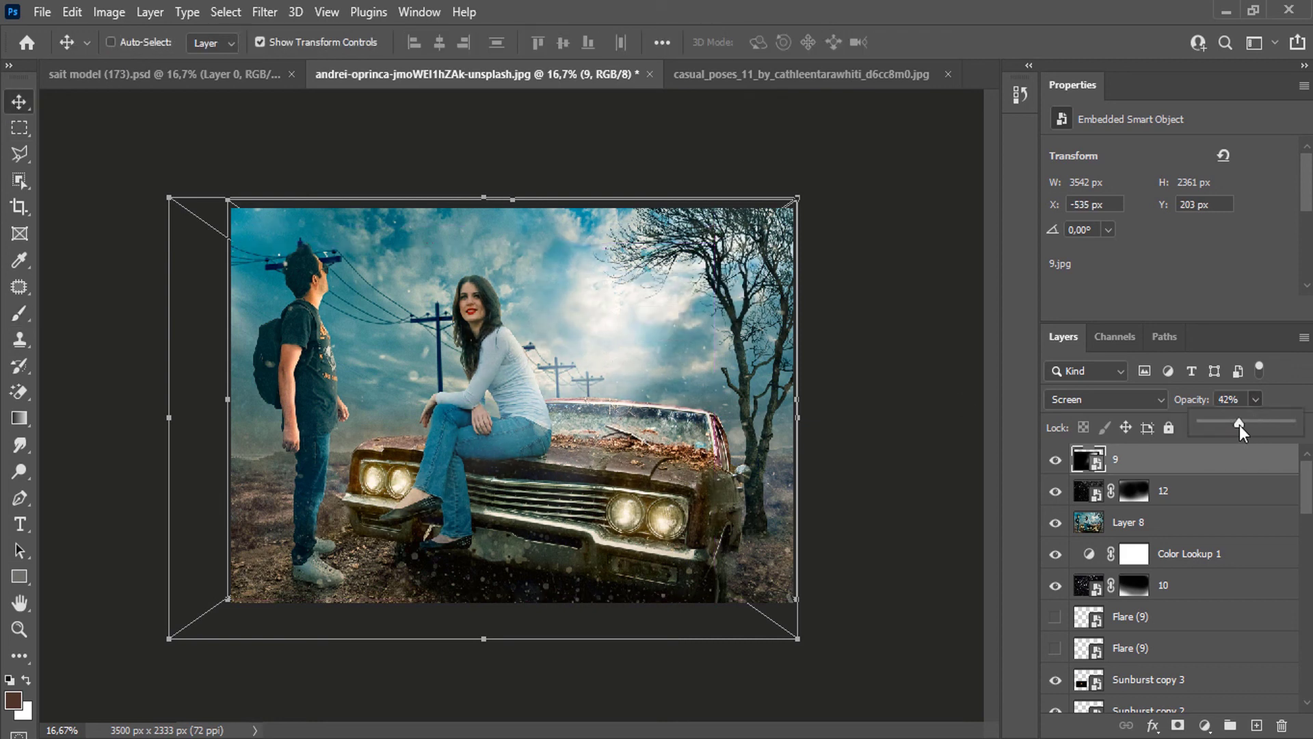
{"action": "left_click_drag", "start_coordinate": [1239, 426], "coordinate": [1224, 429]}
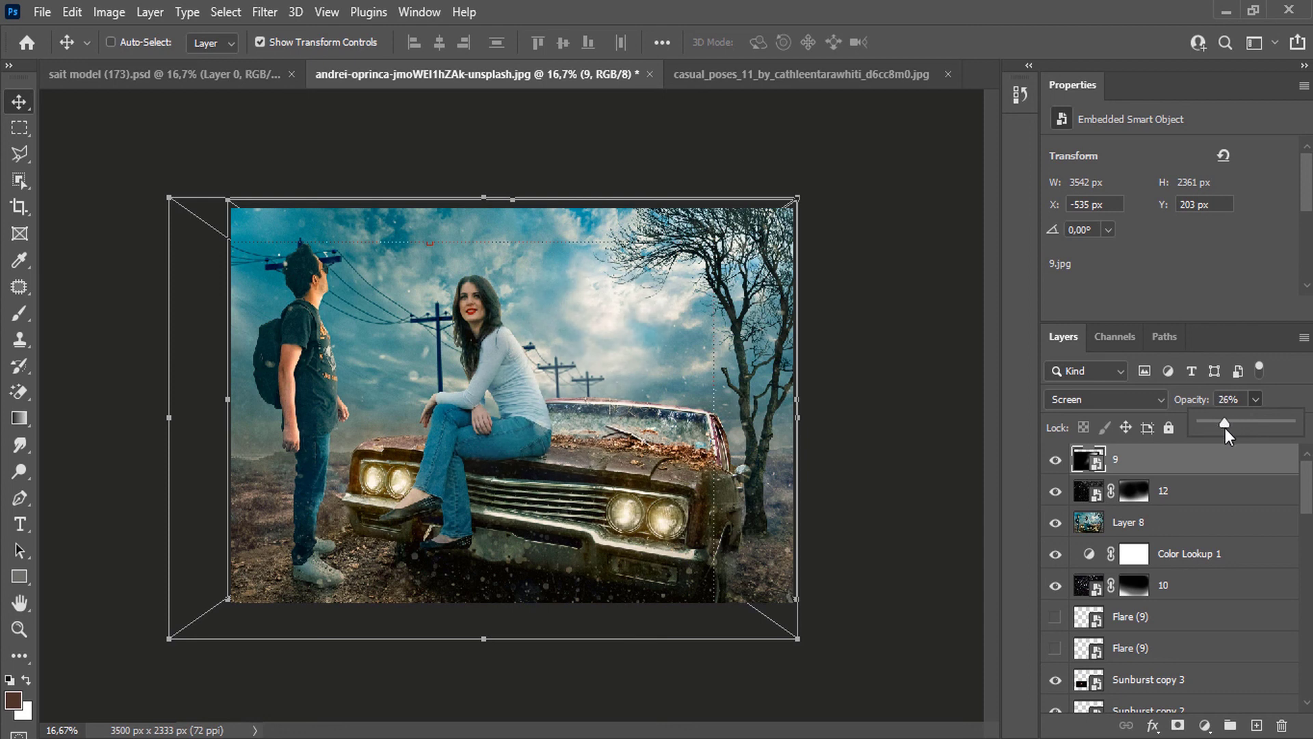
{"action": "left_click", "coordinate": [1055, 461]}
{"action": "left_click", "coordinate": [1057, 461]}
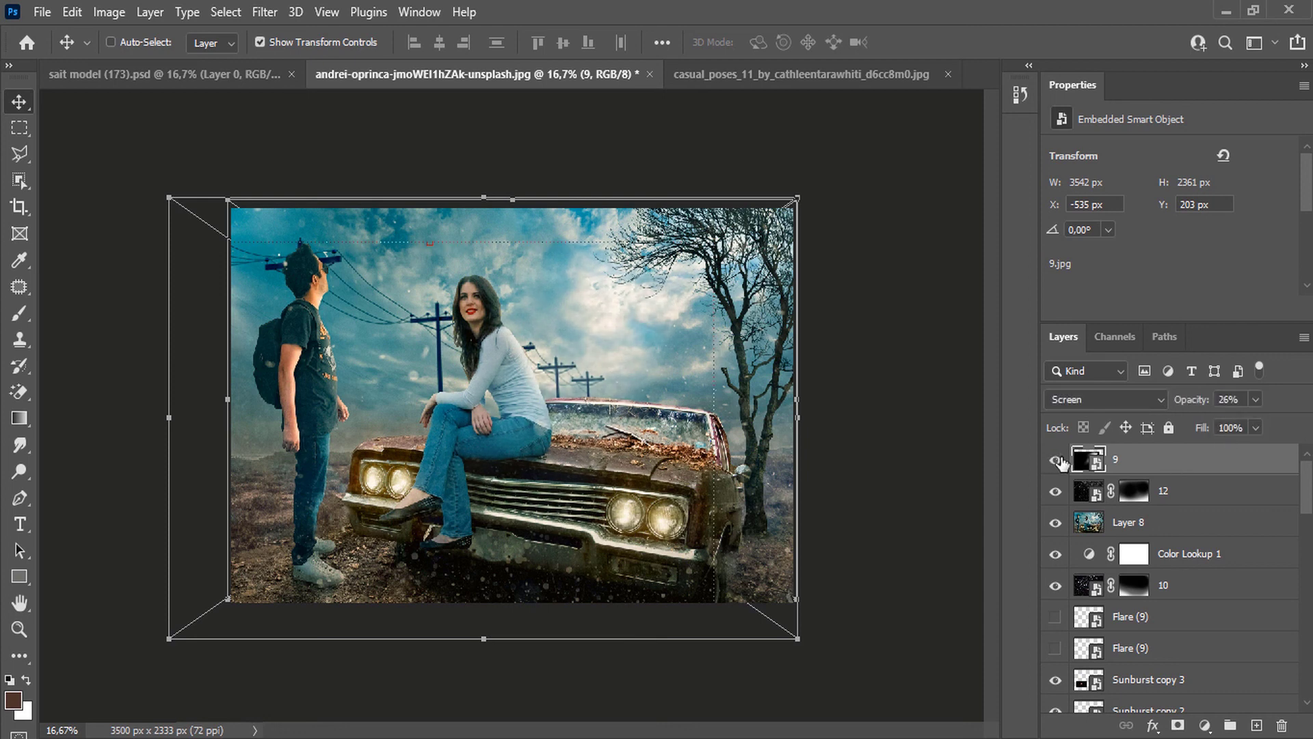